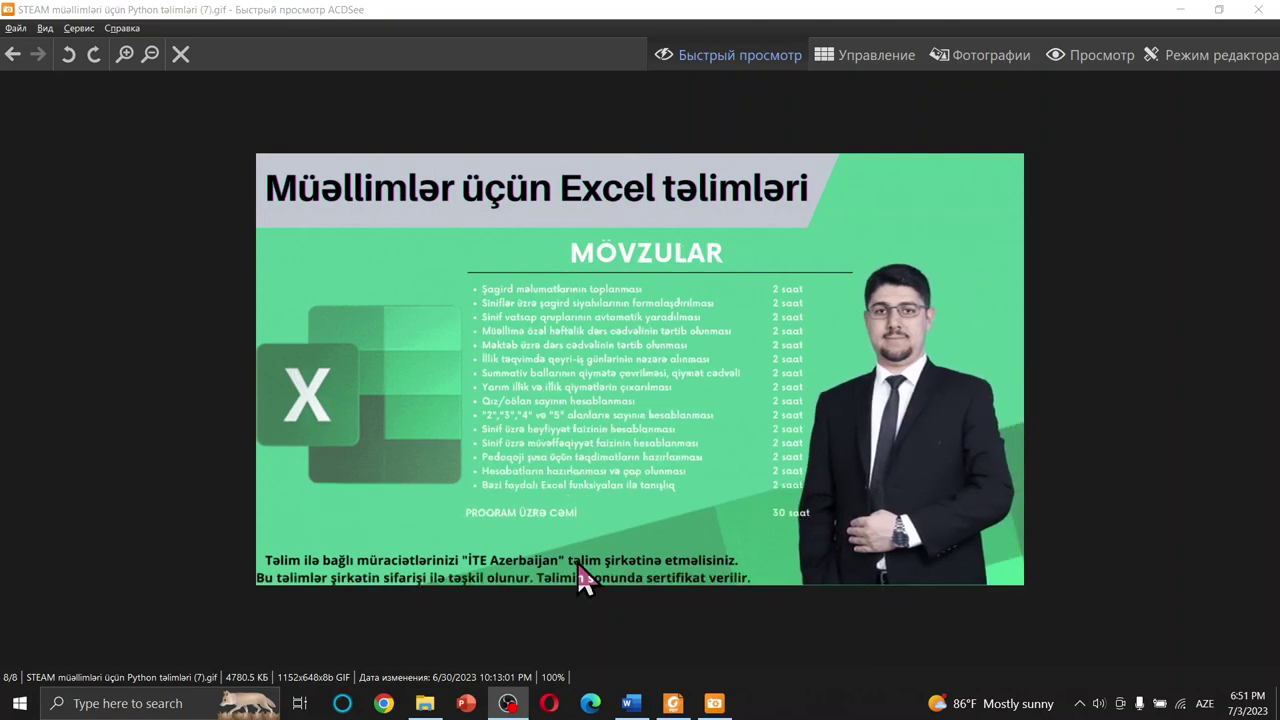
- Switch from the ACDSee slide image to the Foxit Reader start page
click(672, 703)
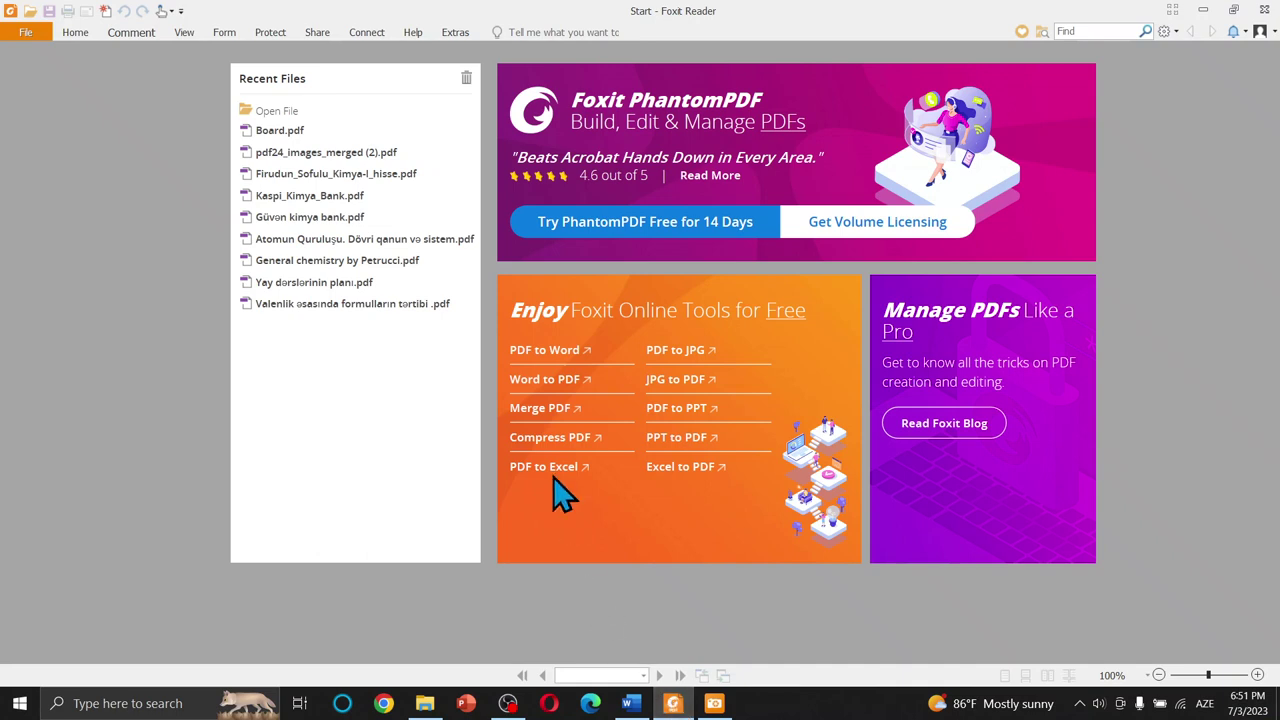
- Open Board.pdf and type 'Təqdimat' in a Typewriter text box at the page's top-left
click(275, 131)
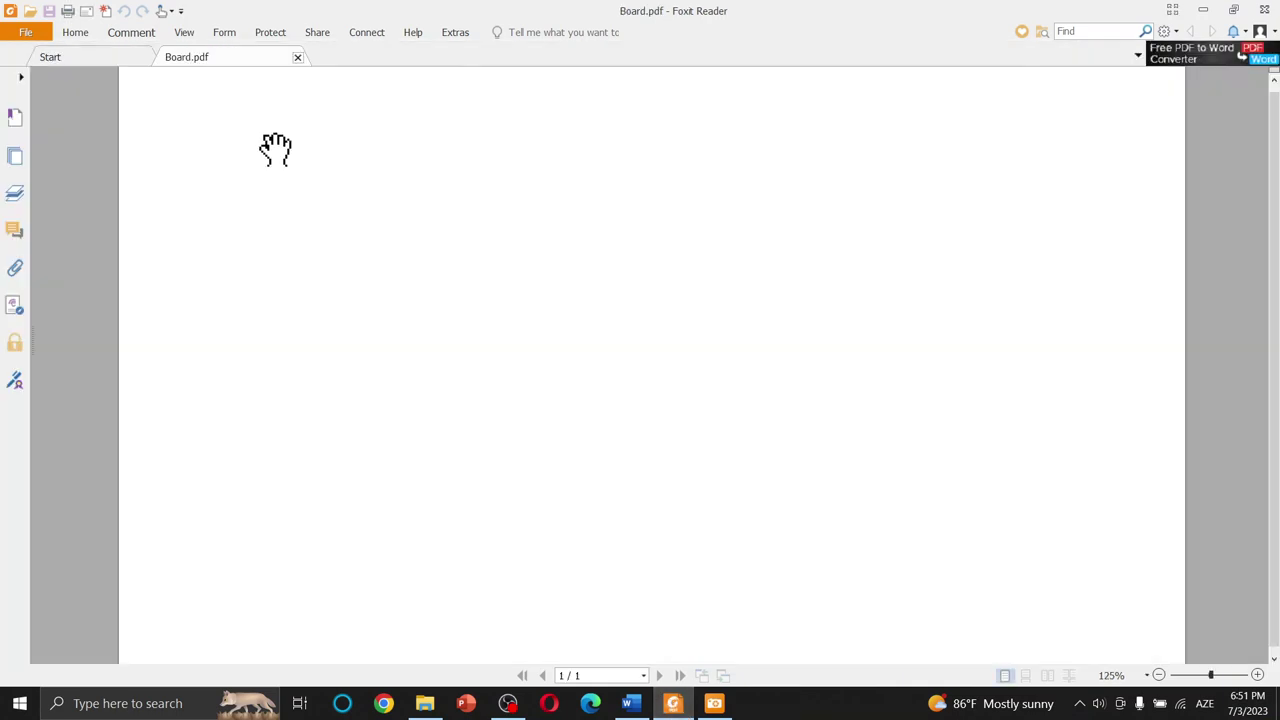
click(131, 35)
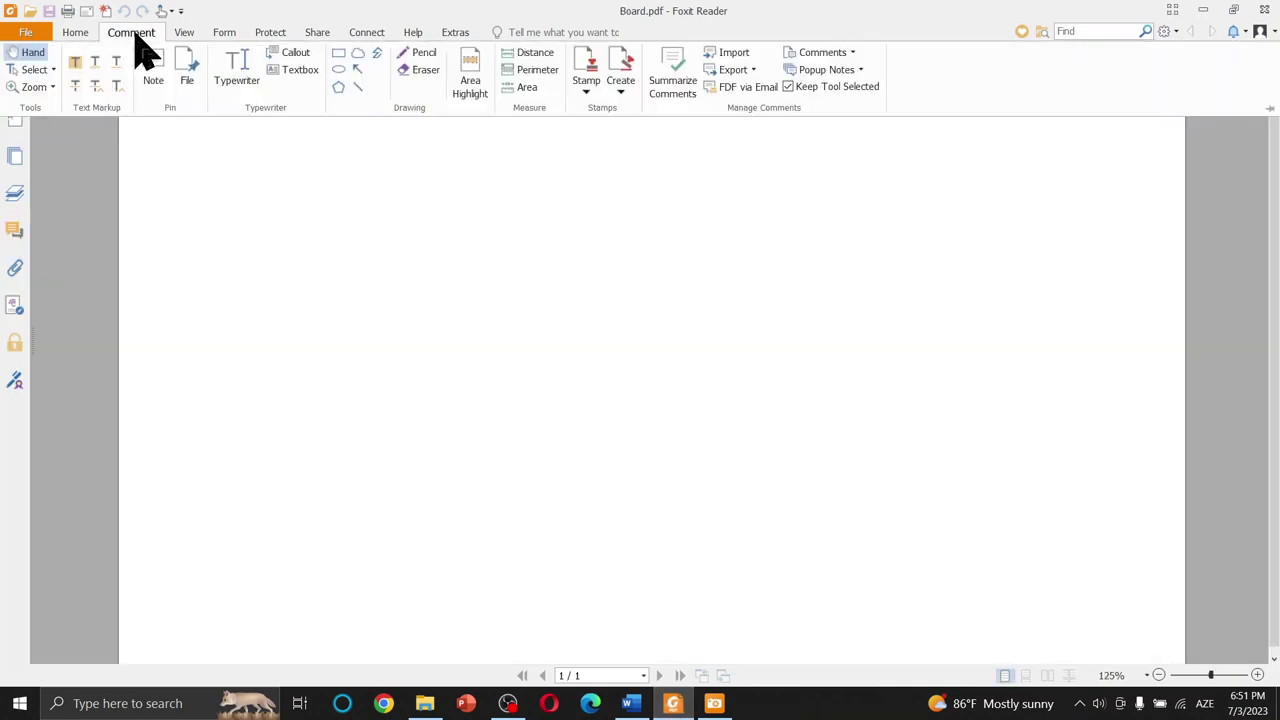
click(238, 70)
click(152, 104)
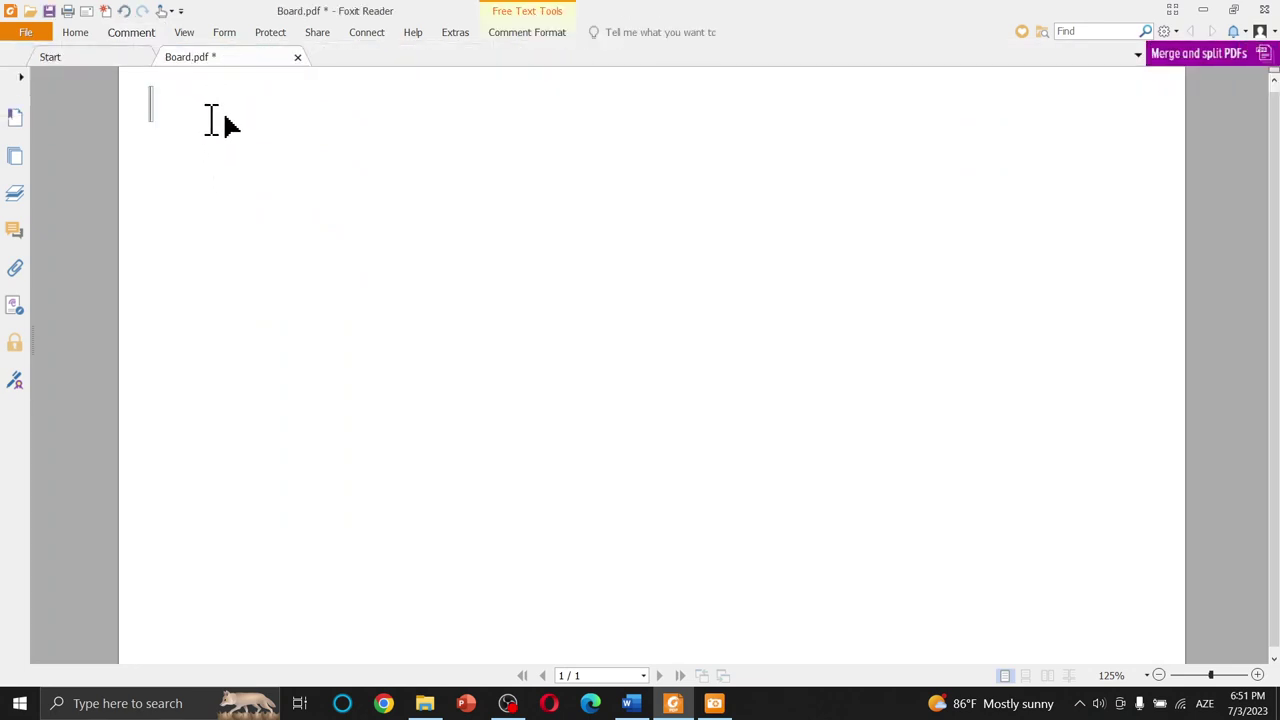
text(Tə)
text(qdimat)
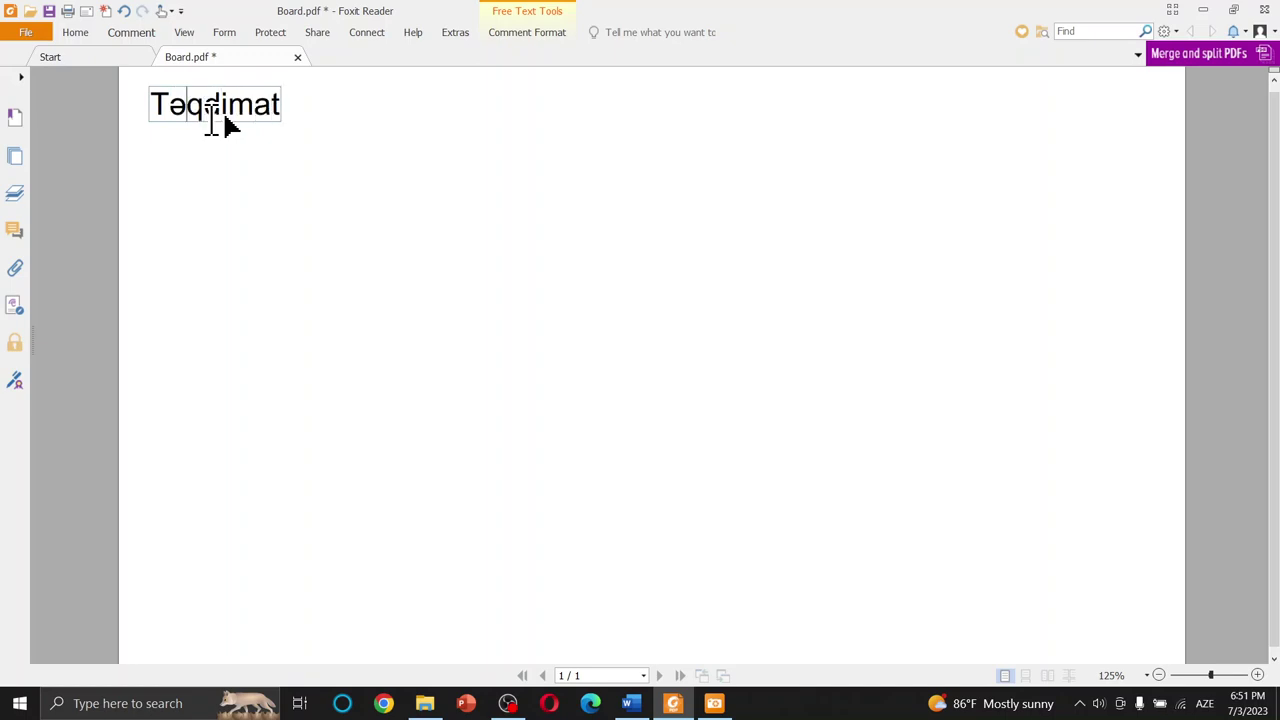
- Number it '1)' and add '2) Elektron hesabat' and '3) Kağız üzərində hesabat', fixing the typo
click(211, 118)
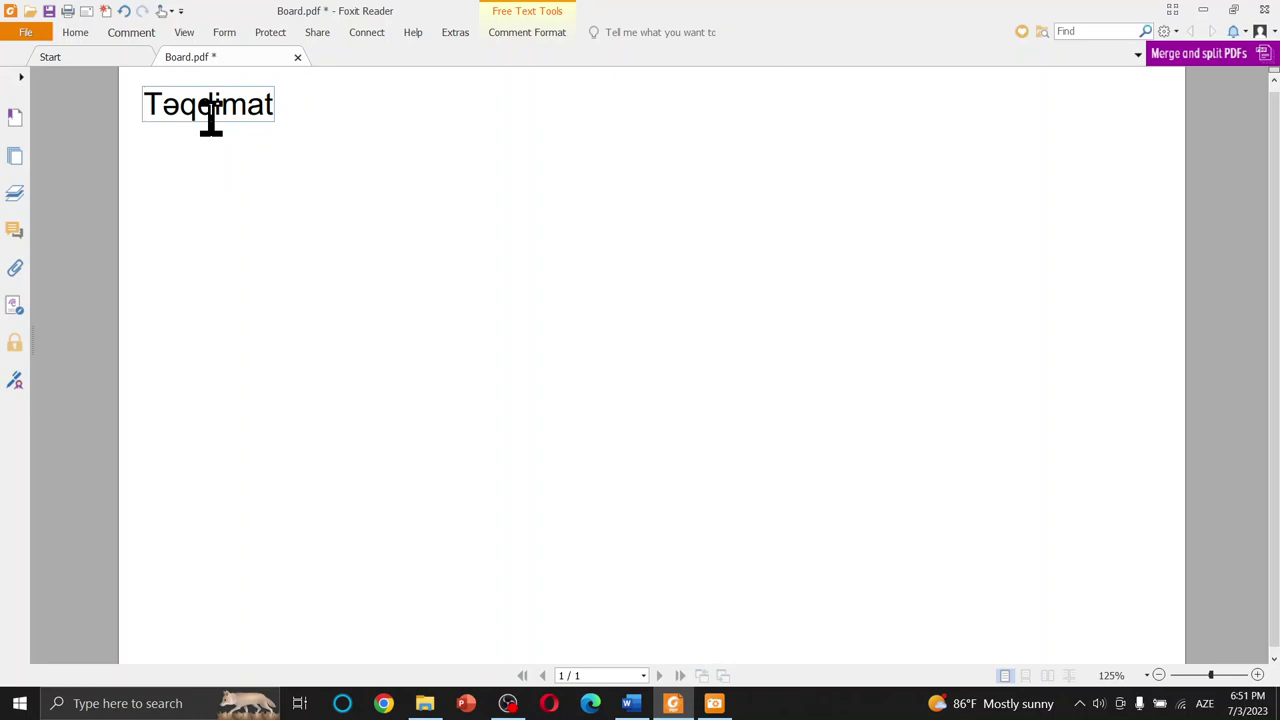
text(1))
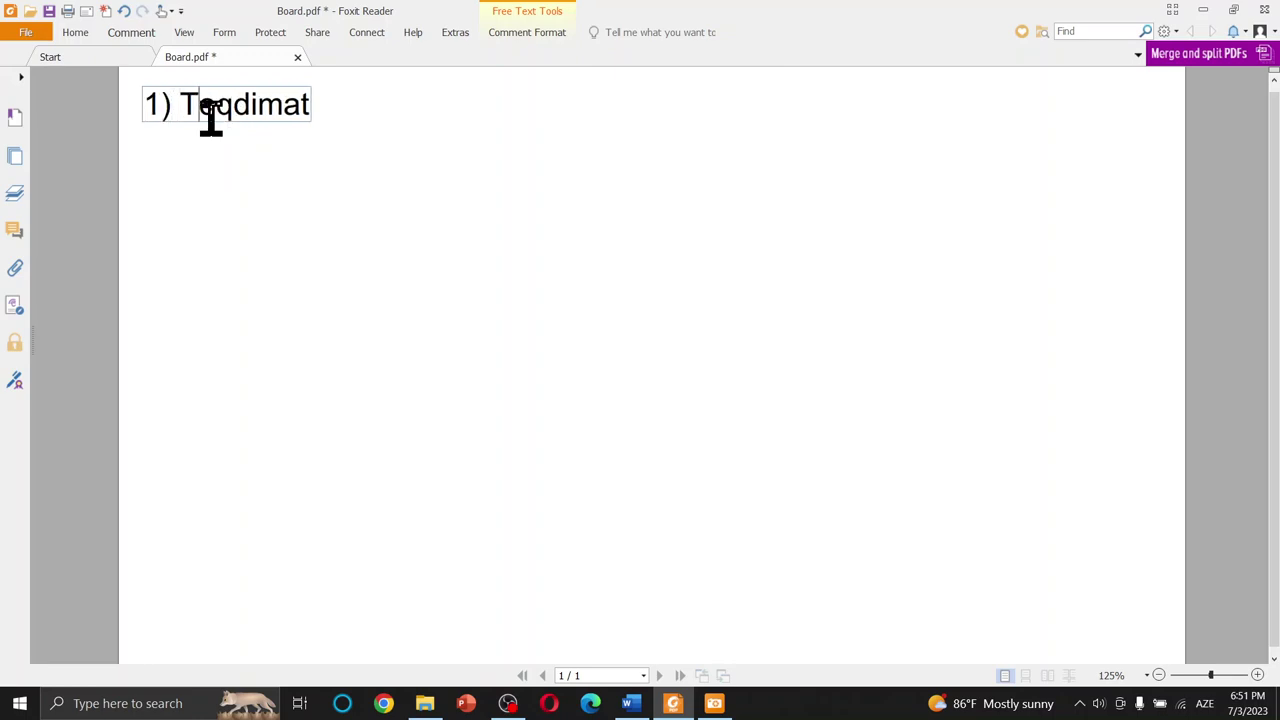
key(Right)
key(Right)
key(Right)
key(Right)
key(Right)
key(Right)
key(Right)
key(Return)
text(2) )
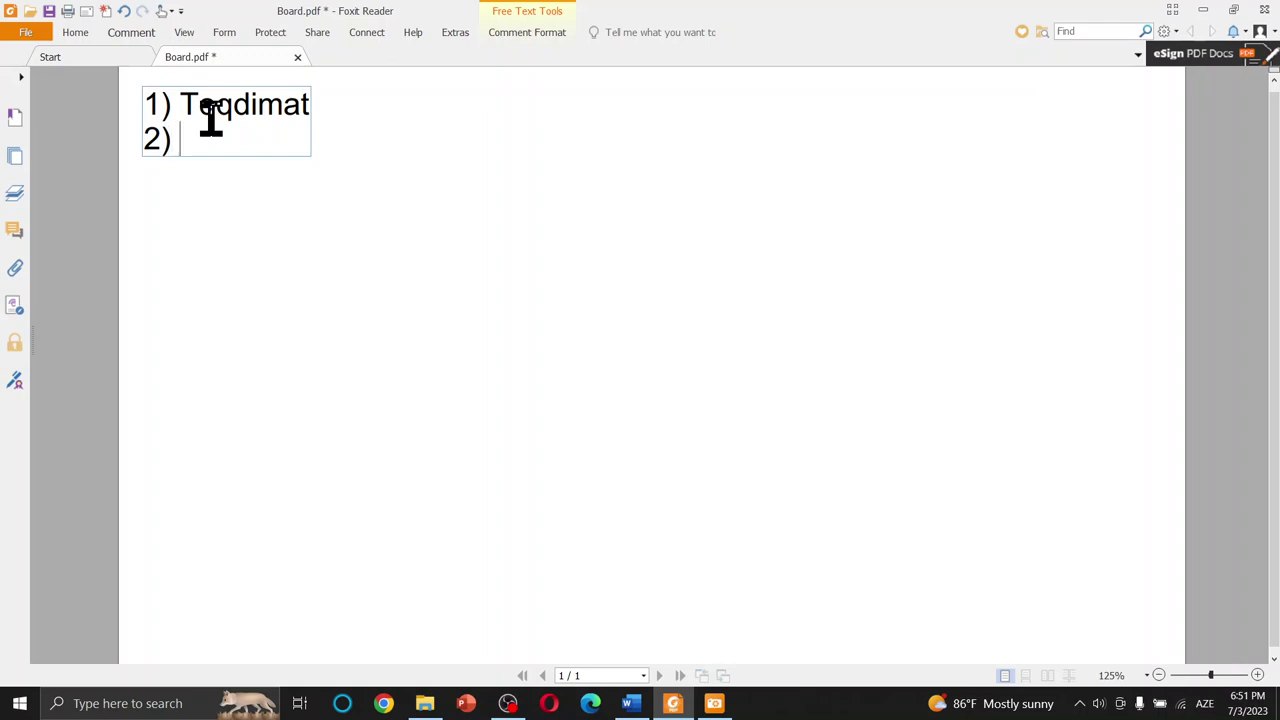
text(Eelktr)
text(o)
text(n hes)
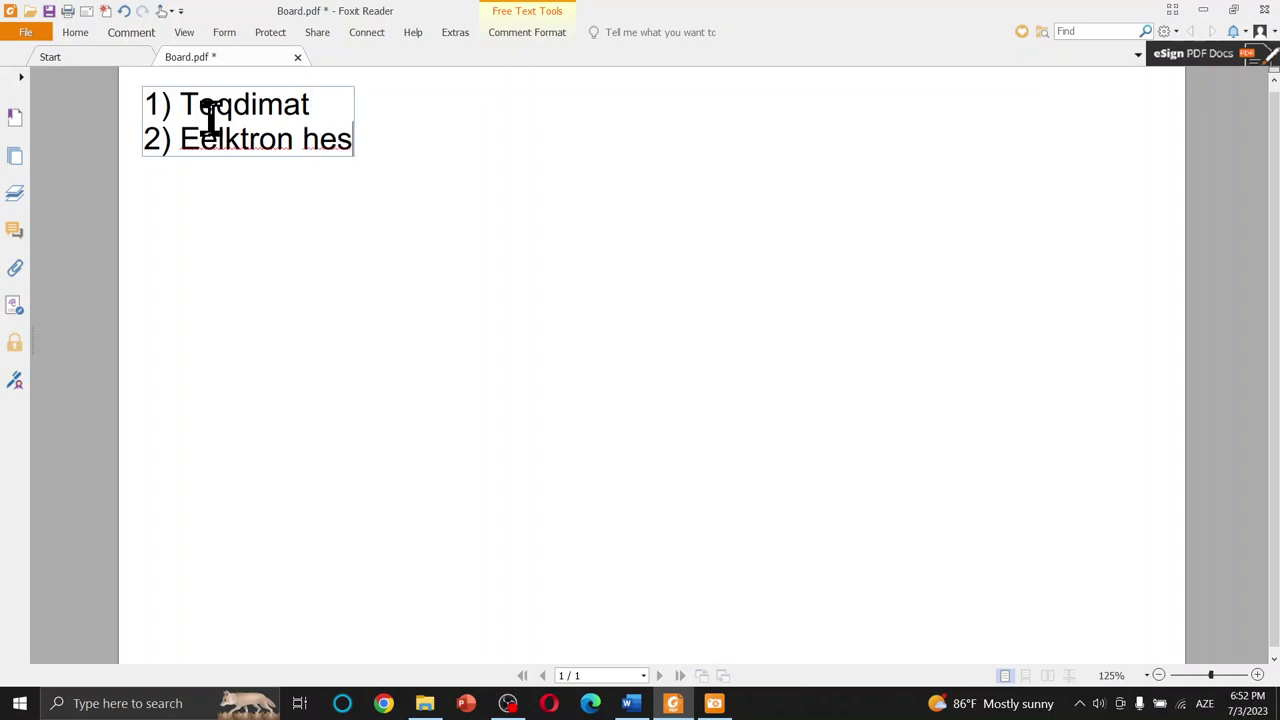
text(abat)
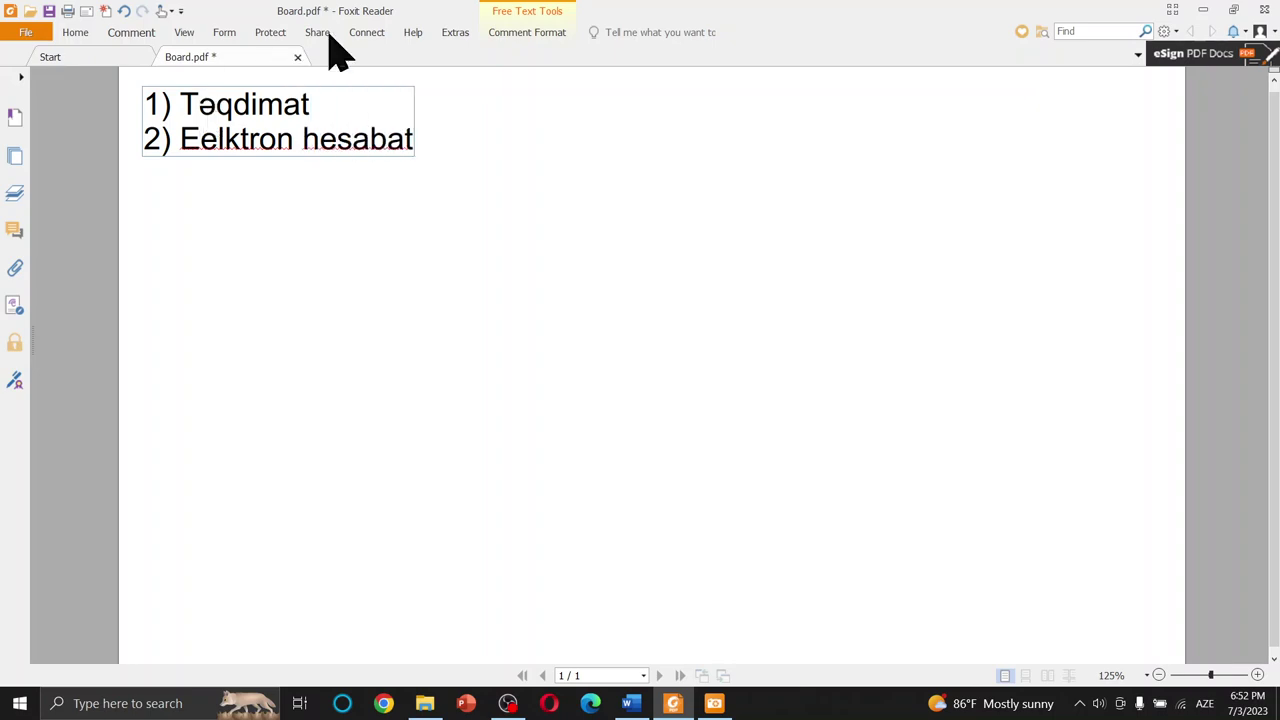
key(Left)
key(Left)
key(Left)
key(Left)
key(Left)
key(Left)
key(BackSpace)
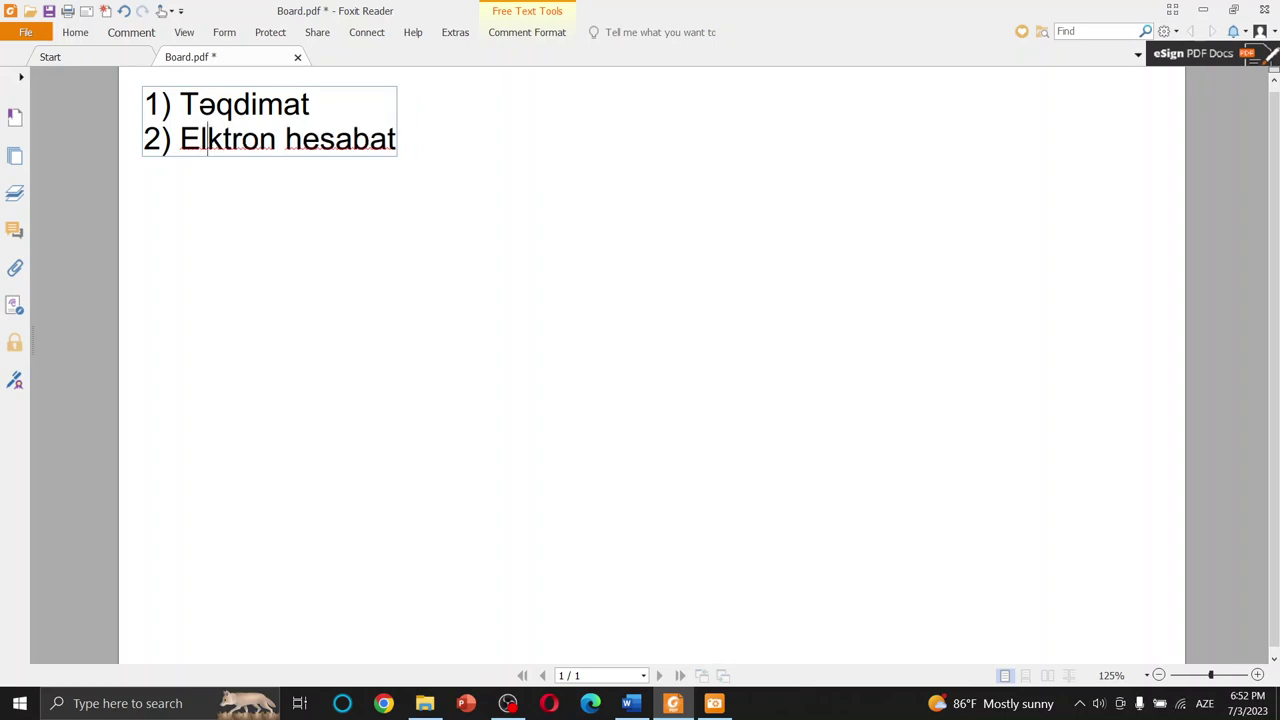
text(e)
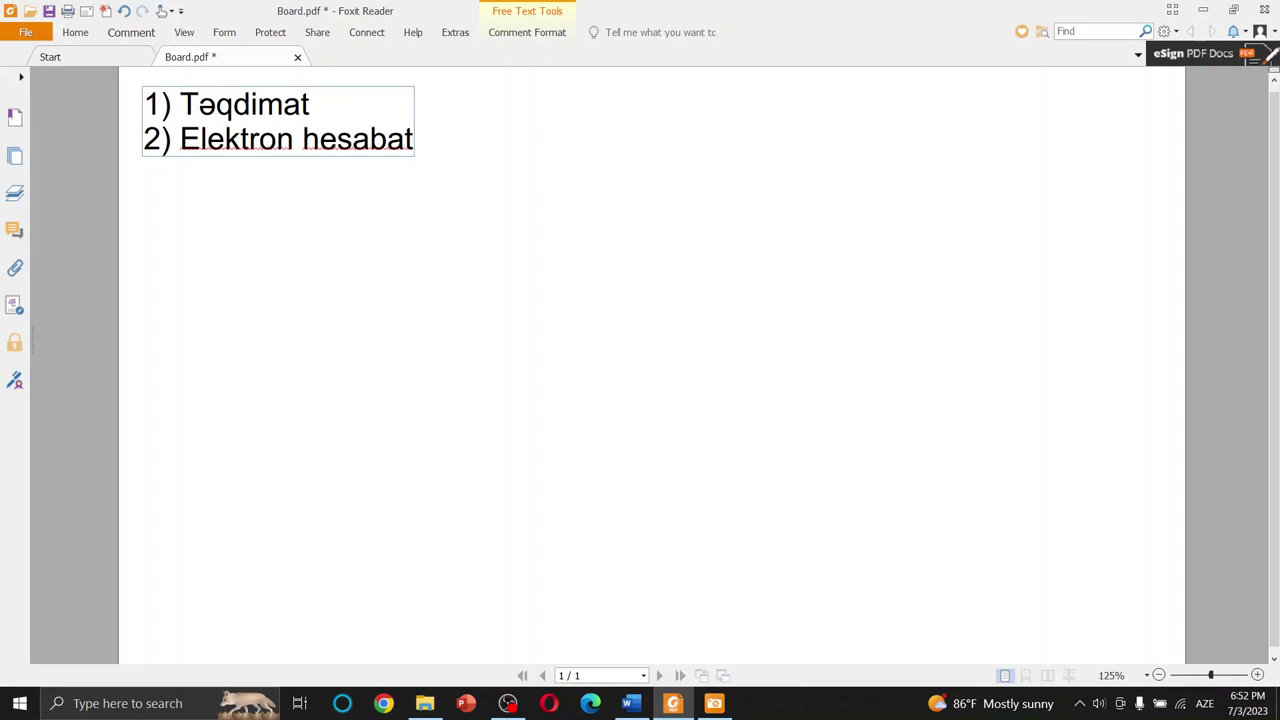
key(End)
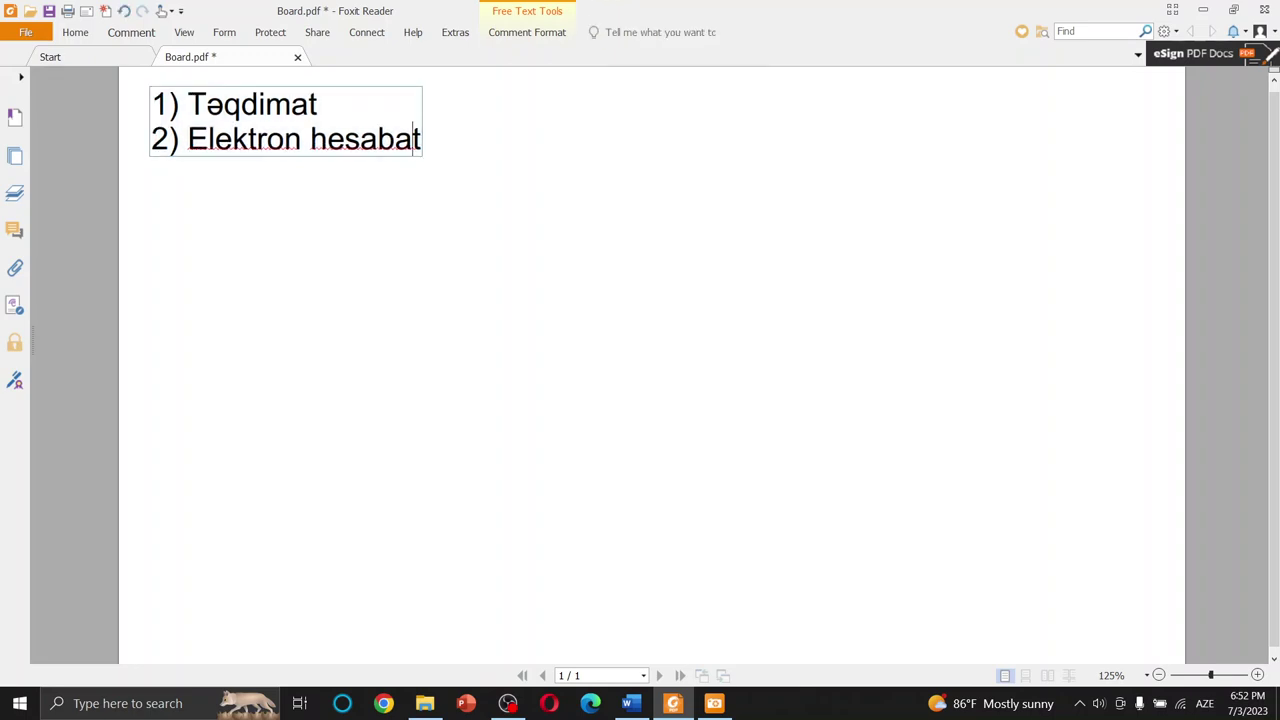
key(Return)
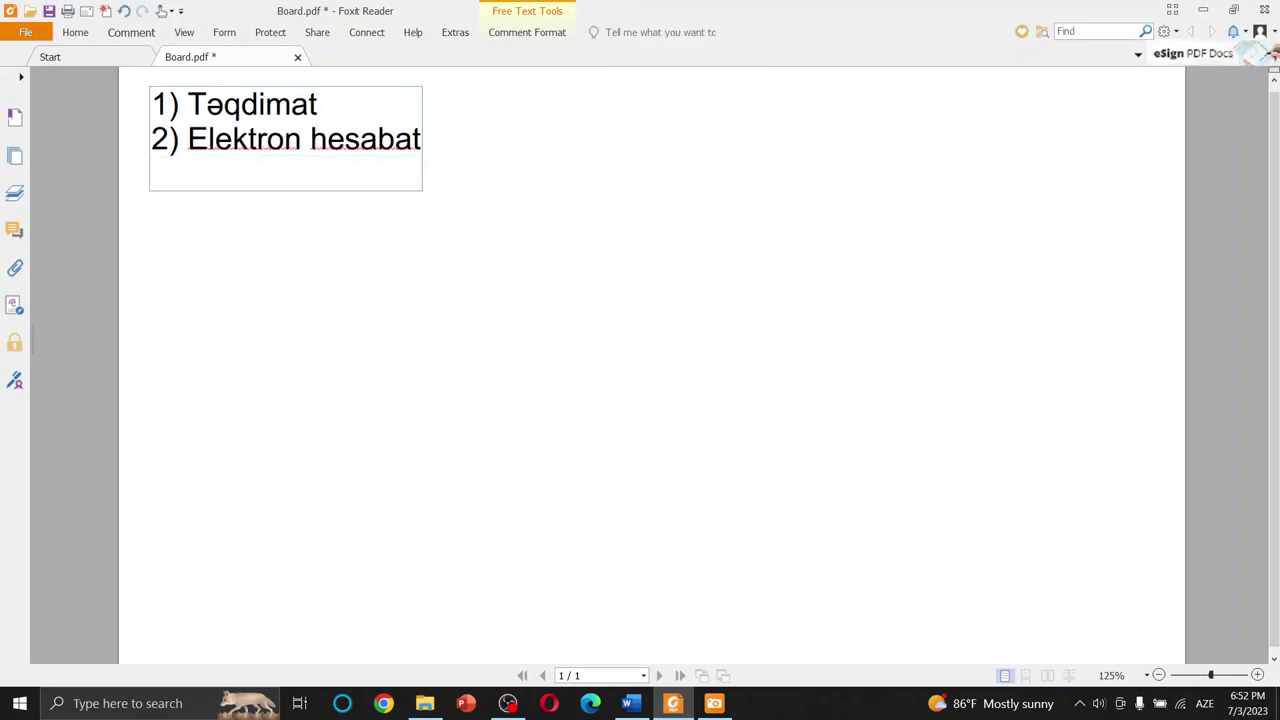
text(3)
text() )
text(Ka)
text(ğız üzər)
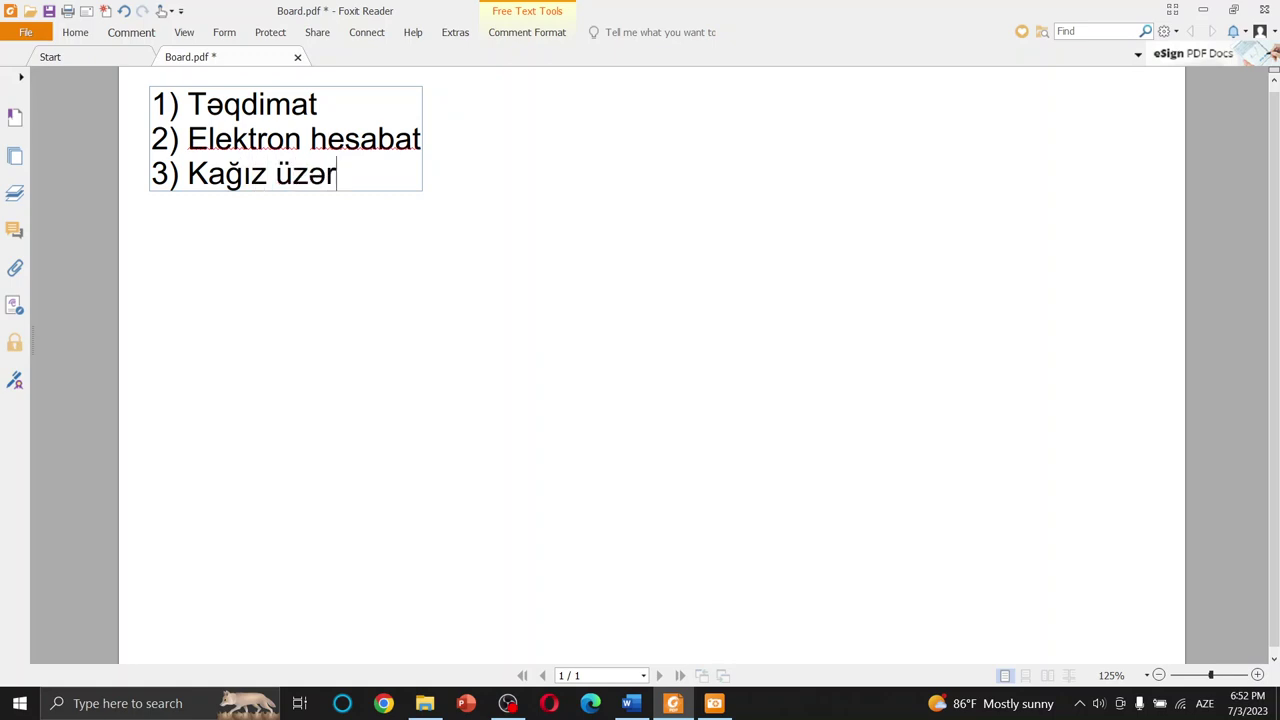
text(ində he)
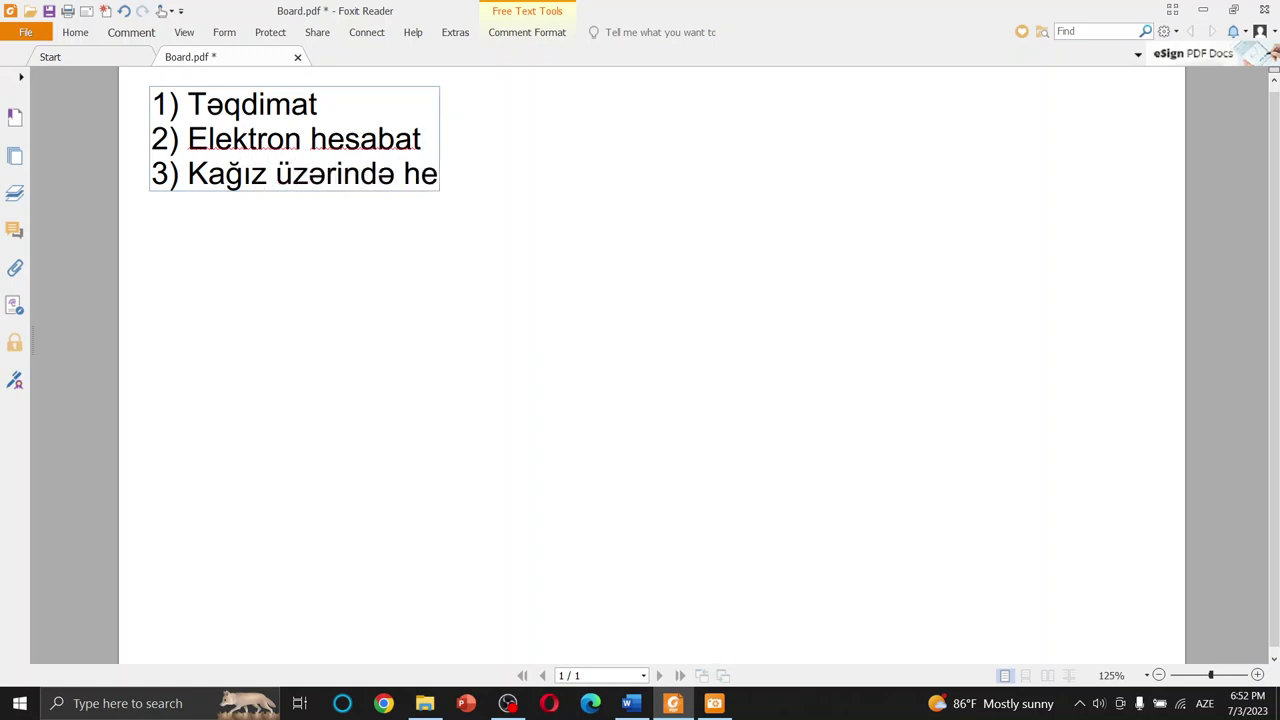
text(sabat)
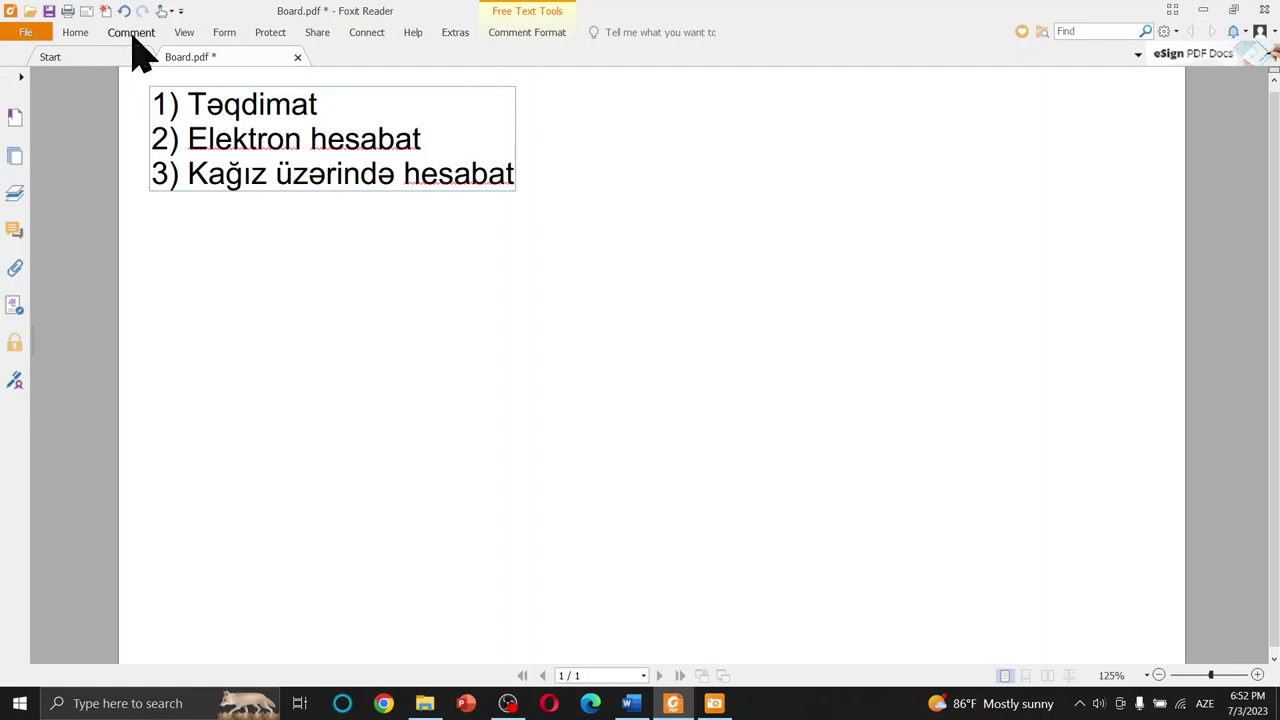
- Type a new list below: 1) Səhifənin görünüş rejimləri, 2) Naviqasiya paneli, 3) Qruplaşdırma
click(165, 248)
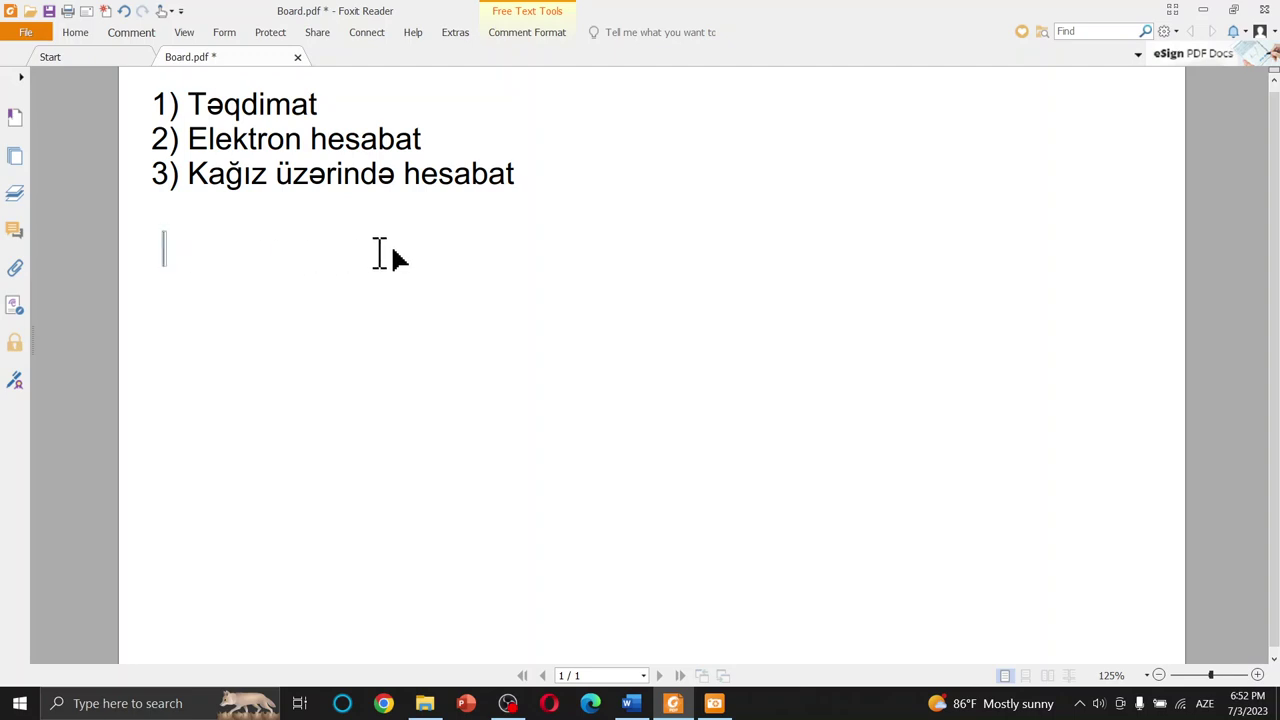
text(1))
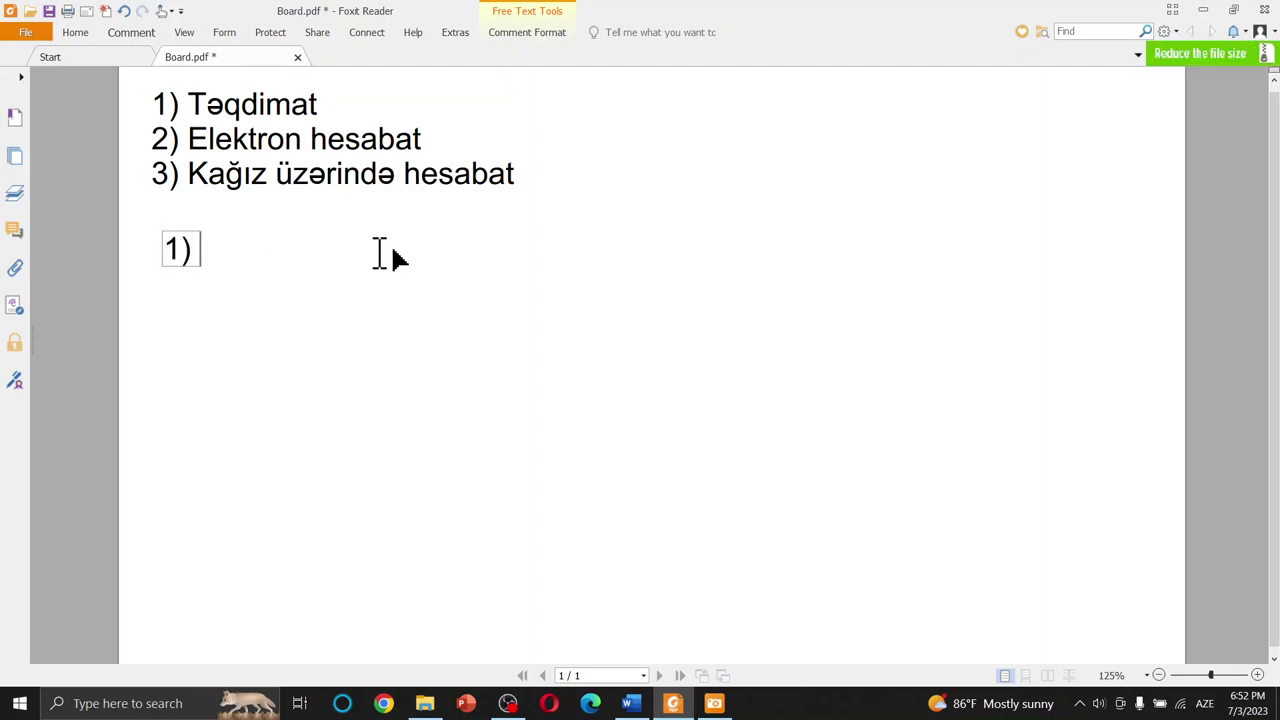
text( Sə)
text(hifənin)
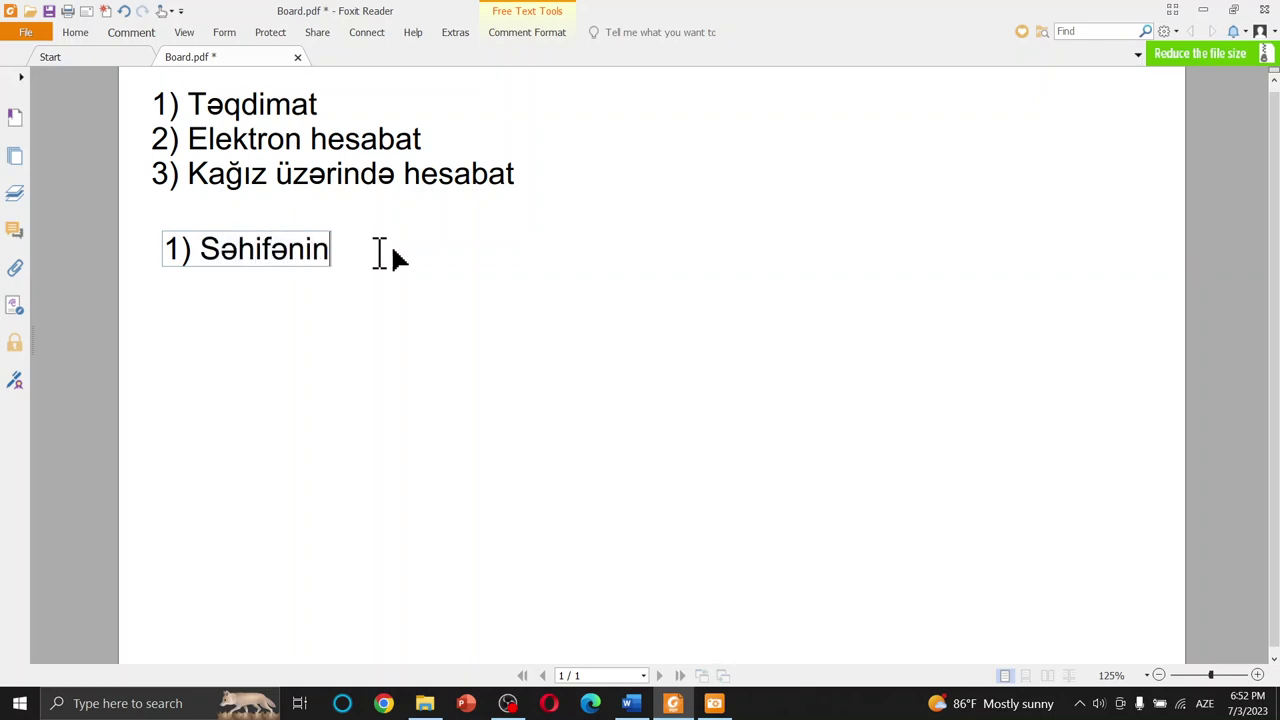
text( görünü)
text(ş re)
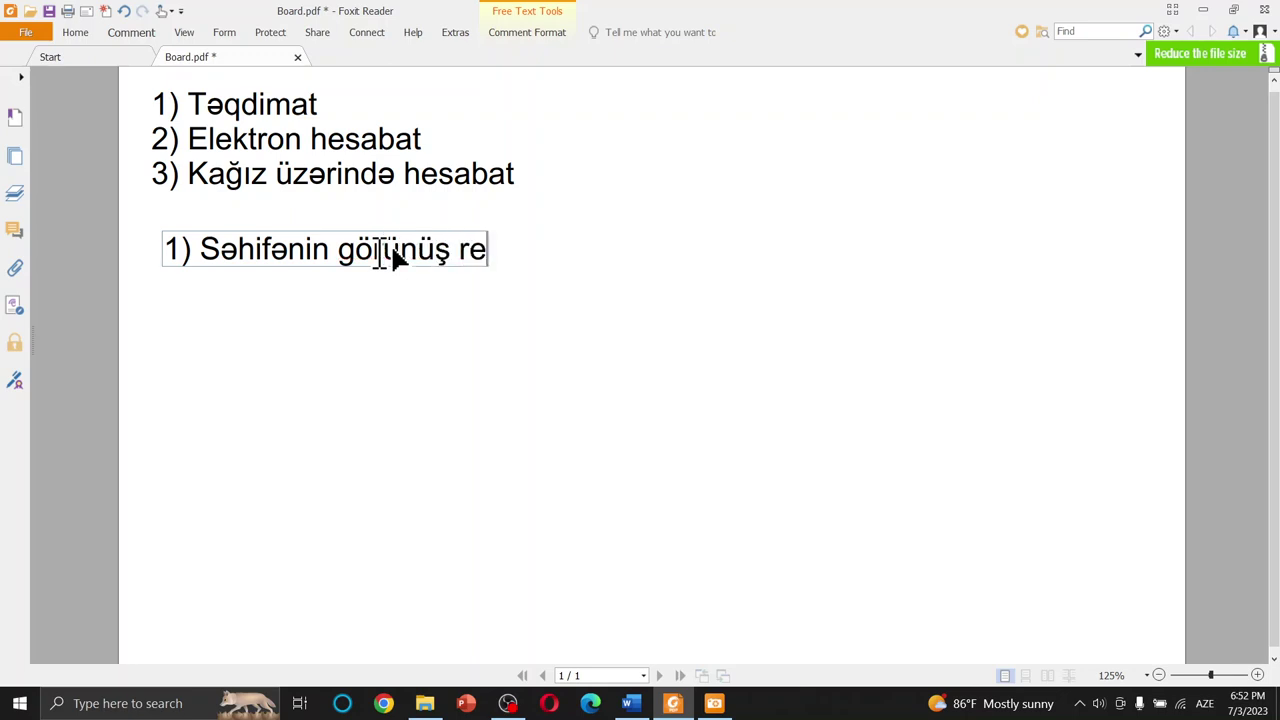
text(jimləri)
key(Return)
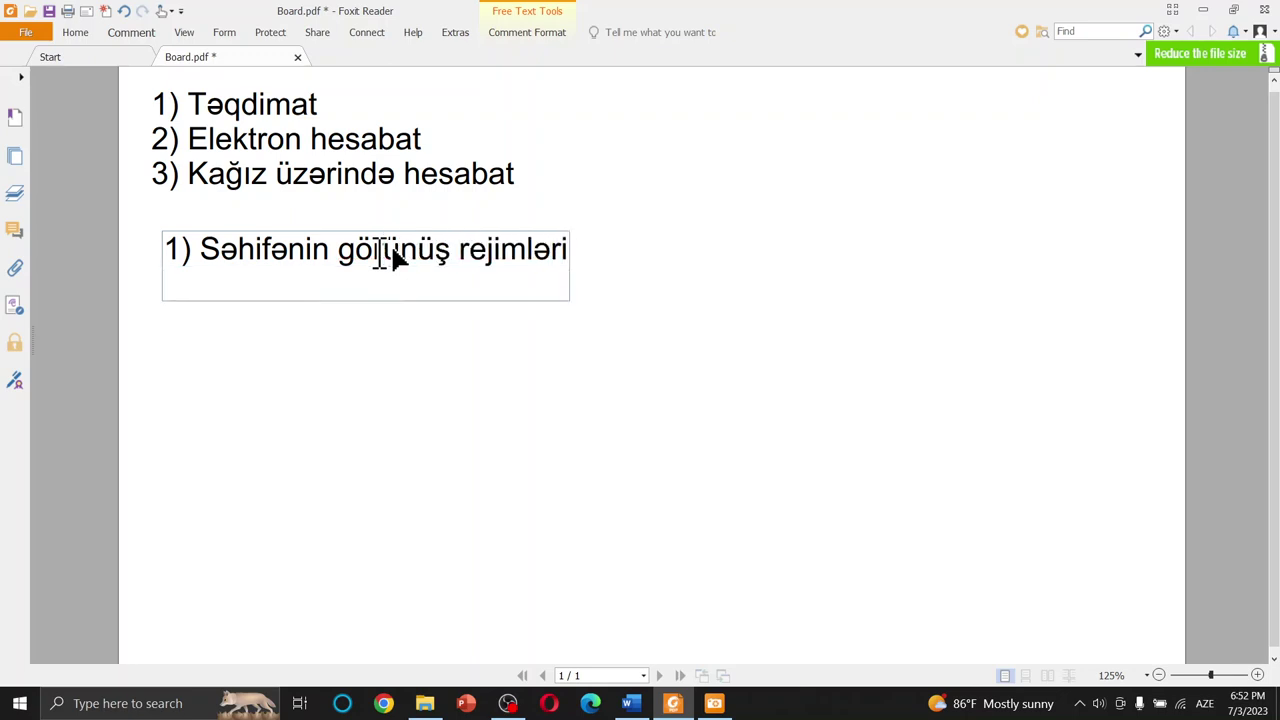
text(2))
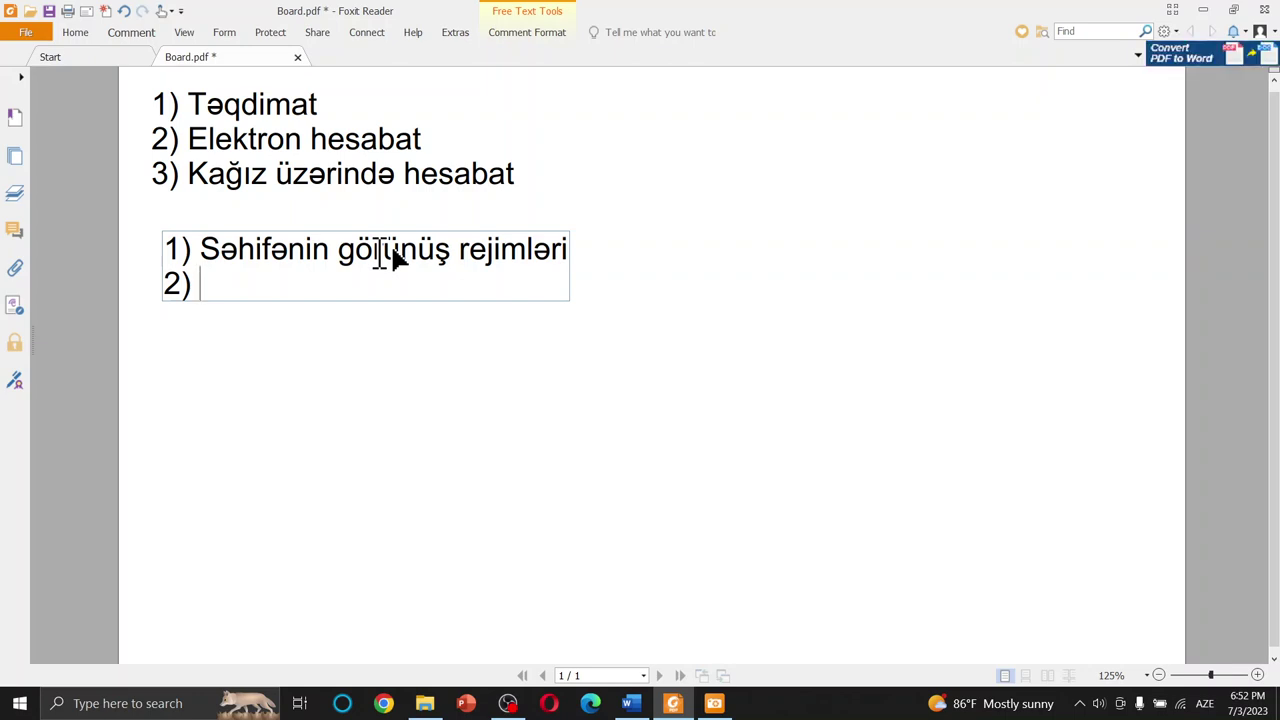
text(B)
key(BackSpace)
text(Naviqa)
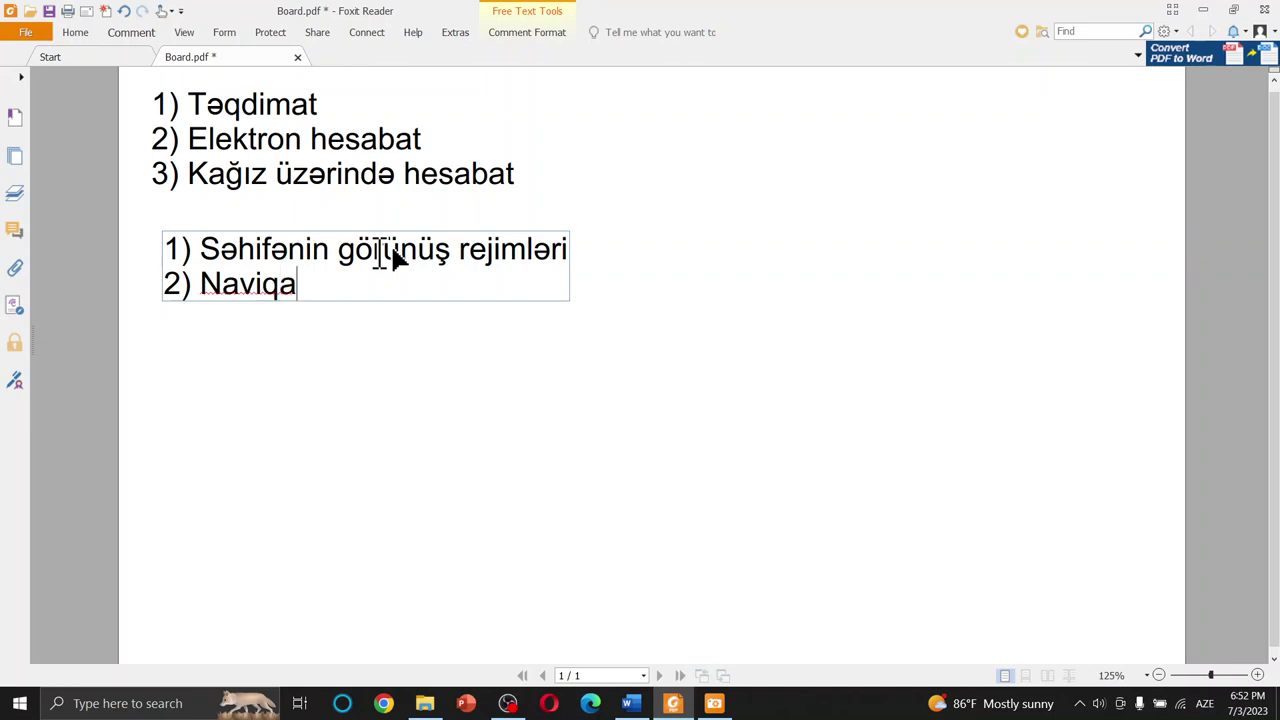
text(siya panel)
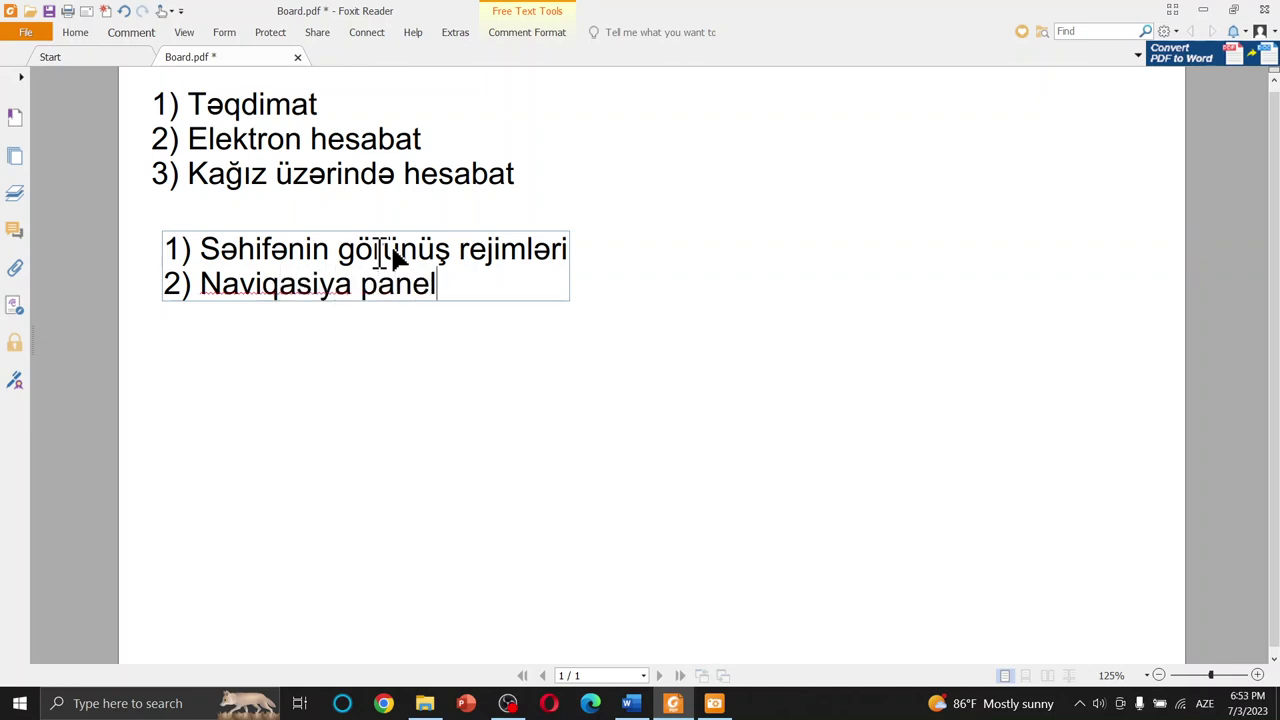
text(i)
key(Return)
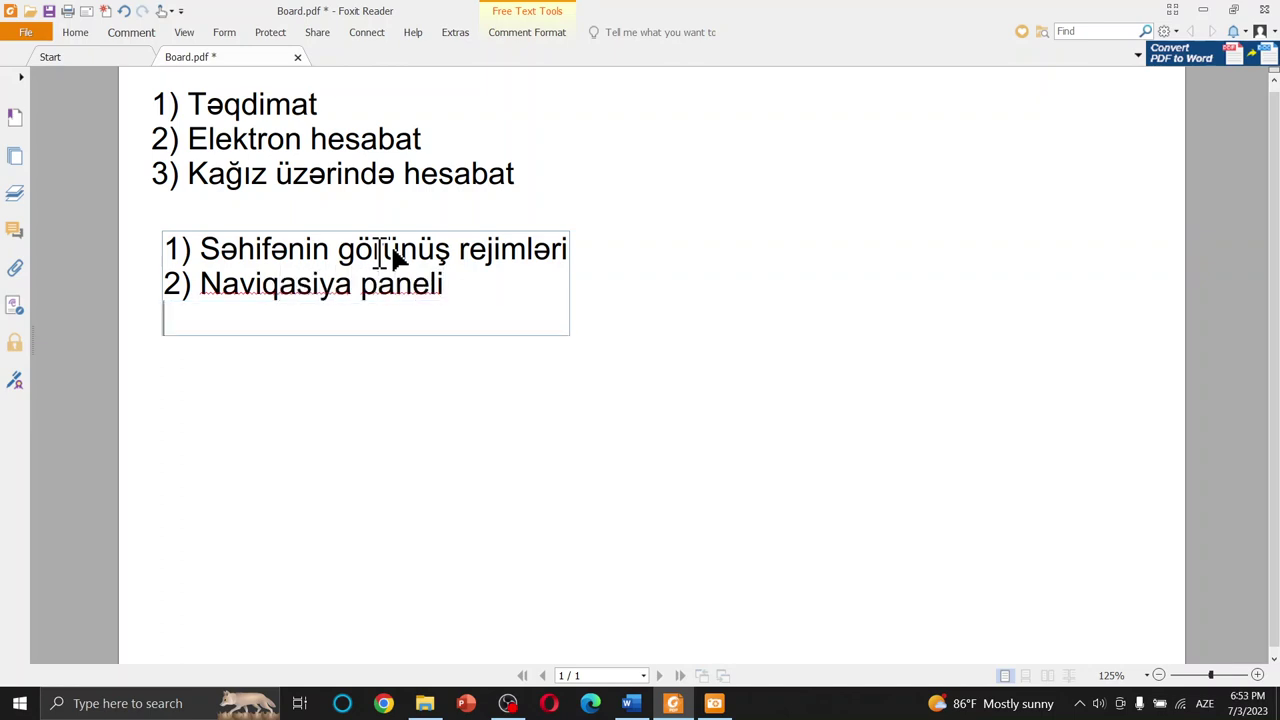
text(3) )
text(Qru)
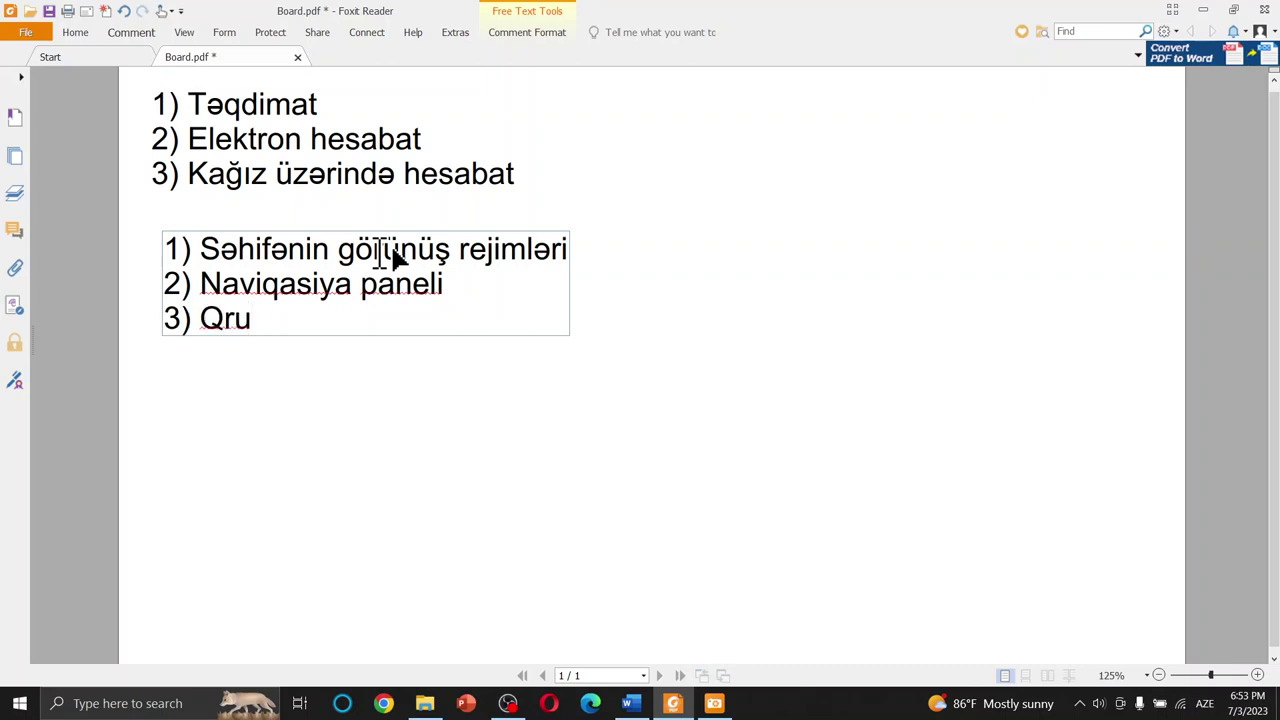
text(plaşdırma)
key(Return)
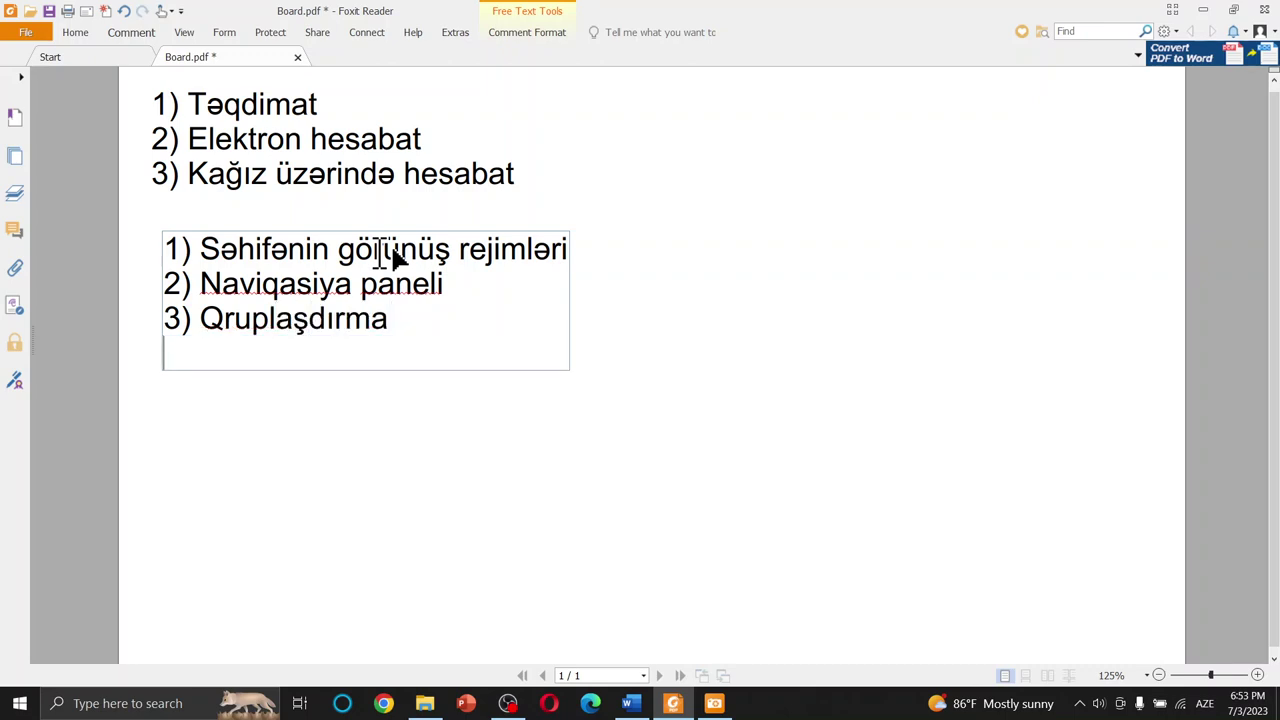
text(3))
key(BackSpace)
key(BackSpace)
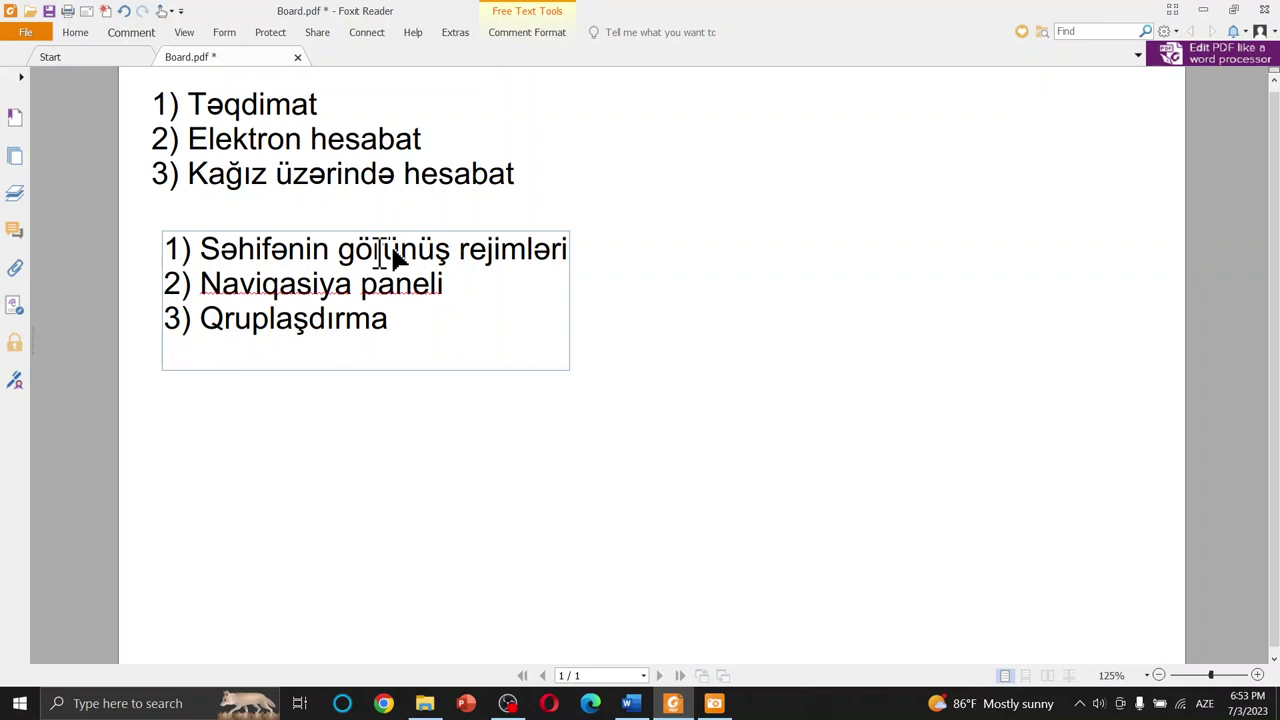
- Add items '4) Səhifənin arxa fonu' and '5) Əlifba sırası ilə düzmə və filtirləmə'
text(4))
text(Səh)
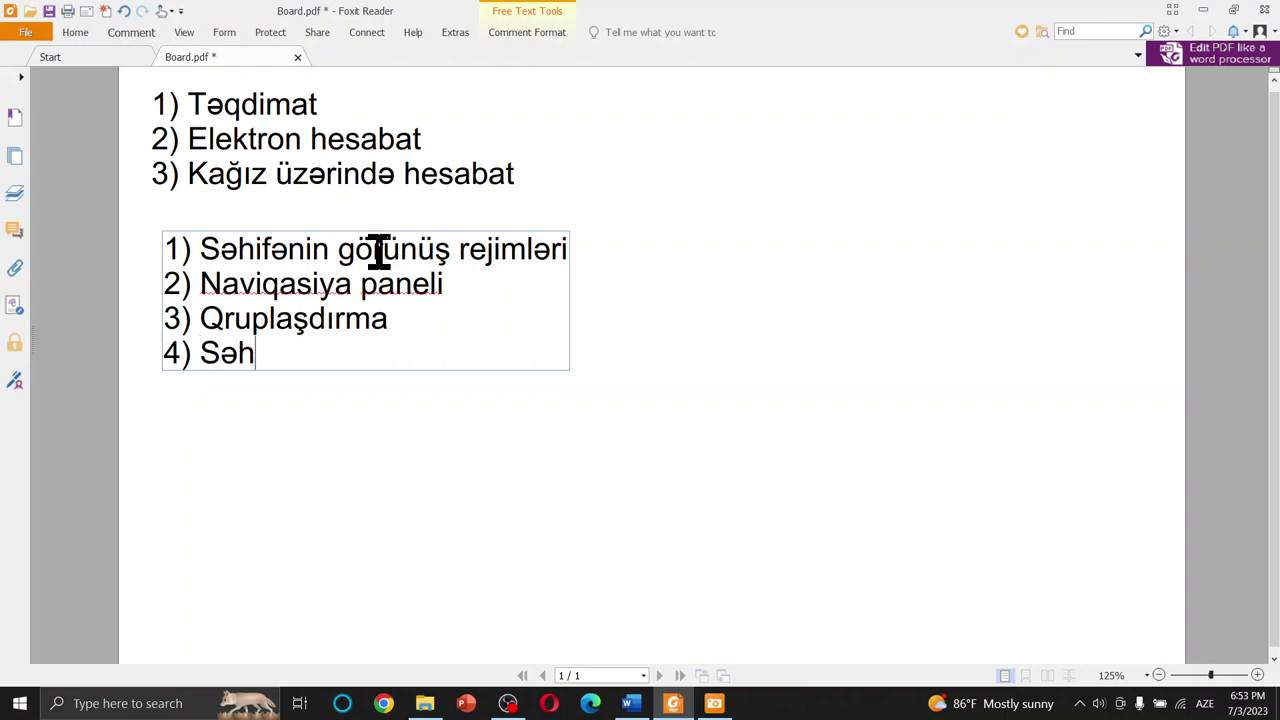
text(ifənin ar)
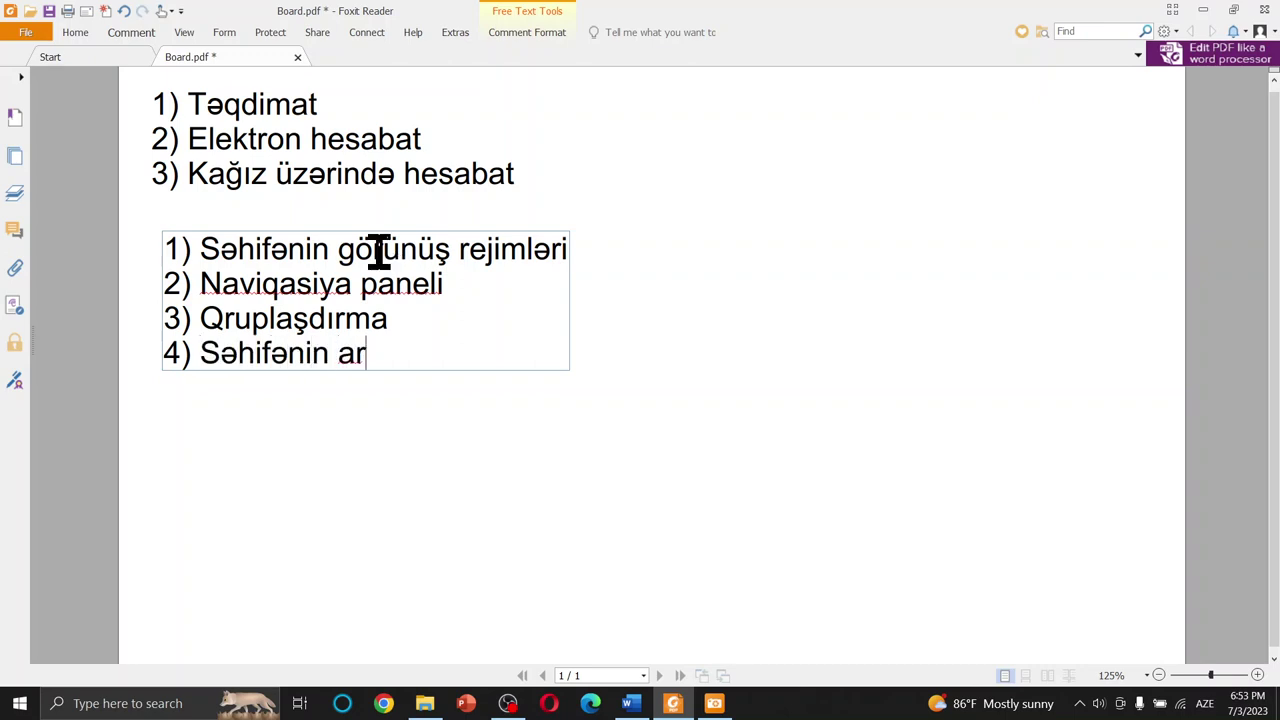
text(xa fonu)
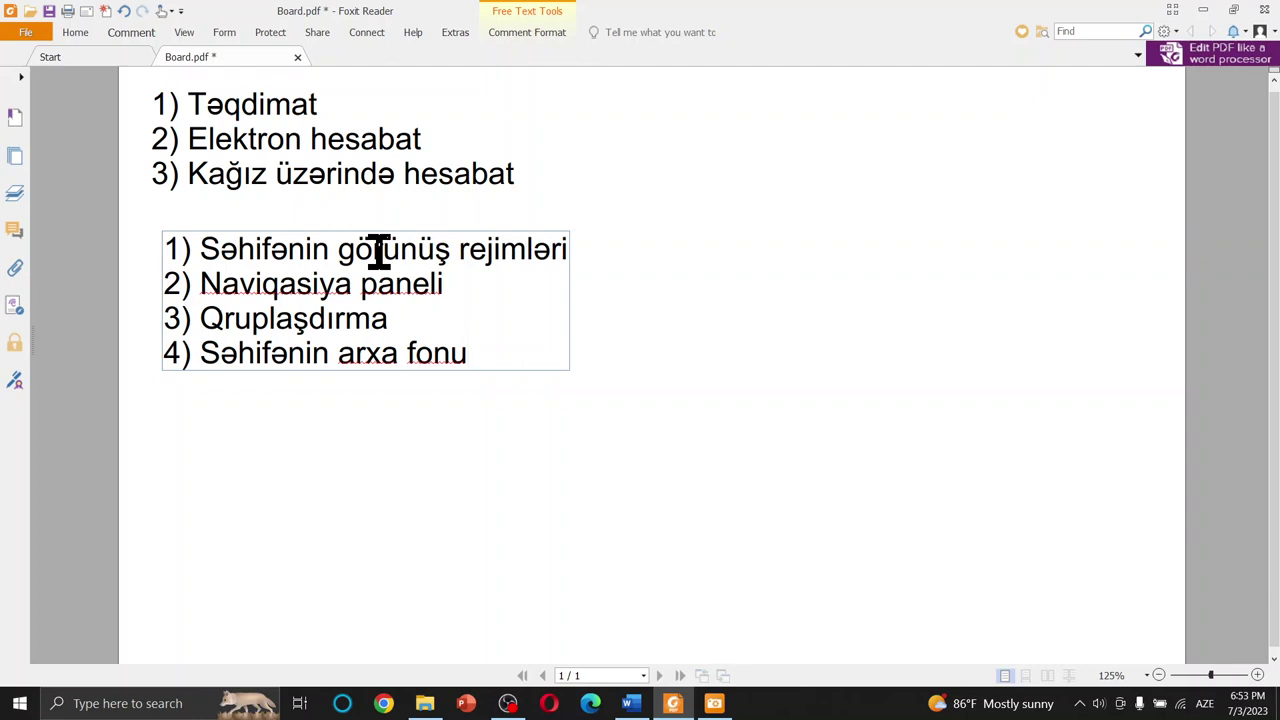
key(Return)
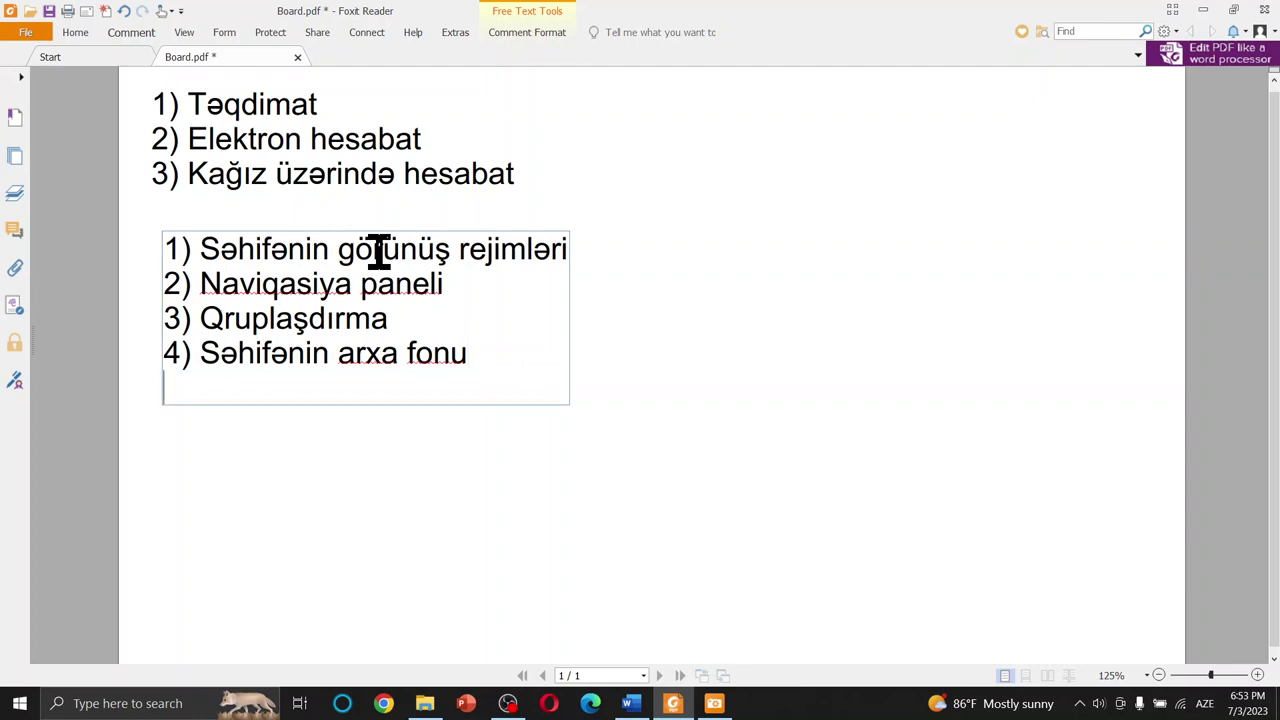
text(5)
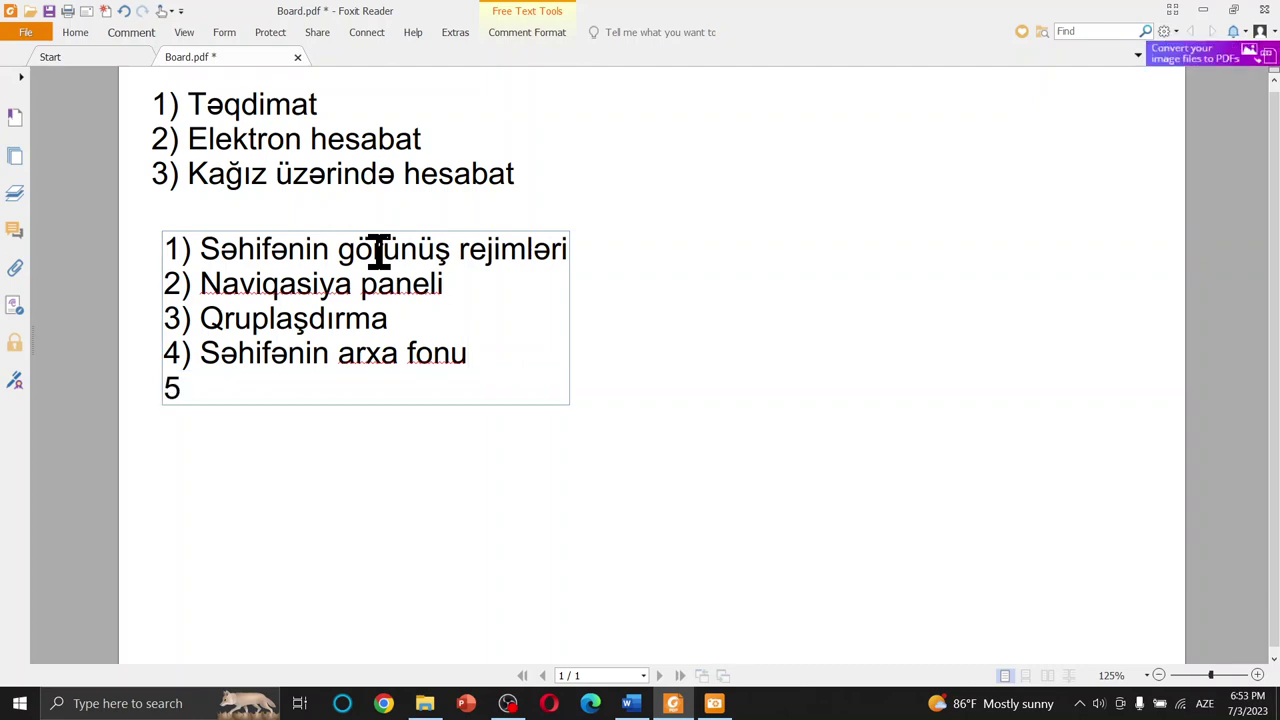
text() )
text(Əl)
text(ifba)
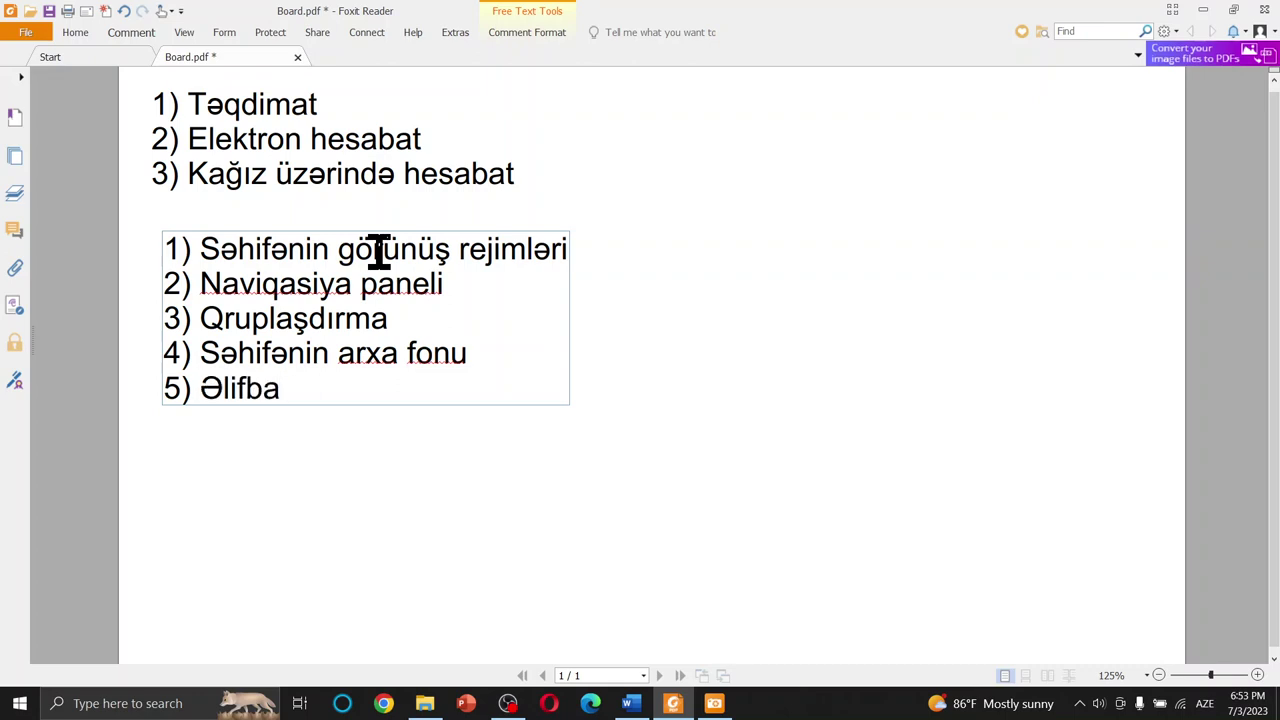
text( sırası )
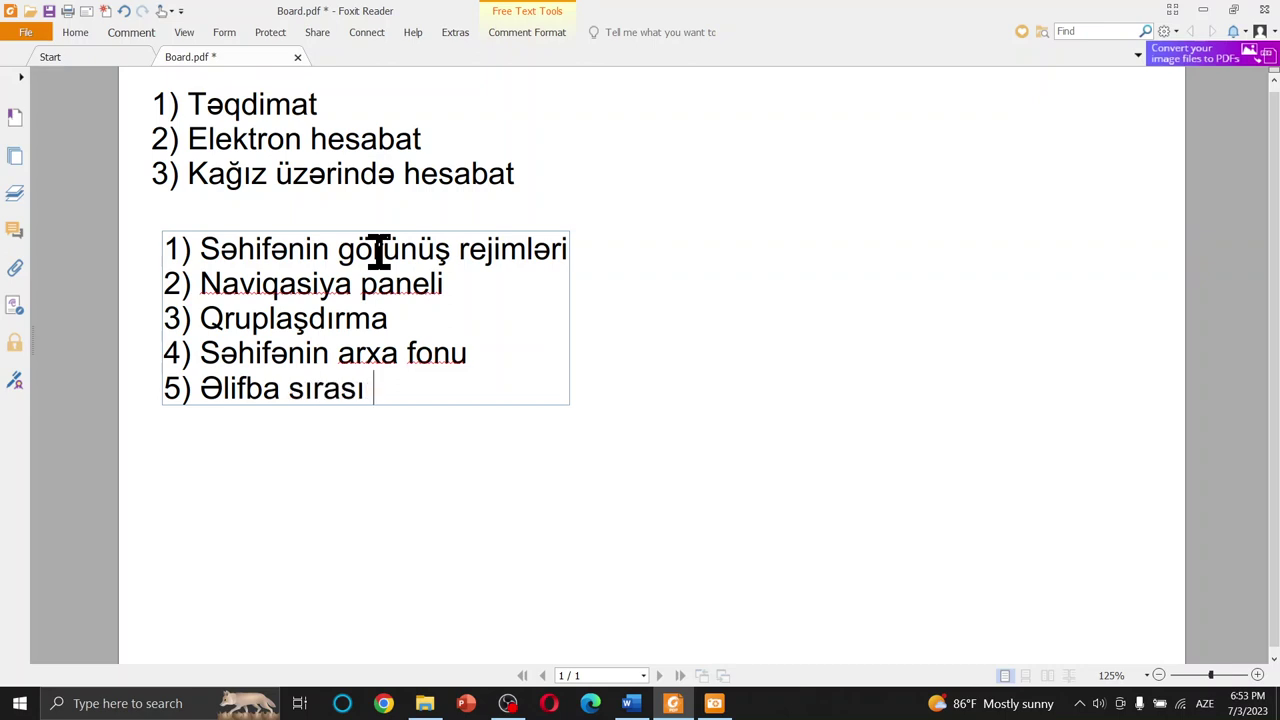
text(ilə düz)
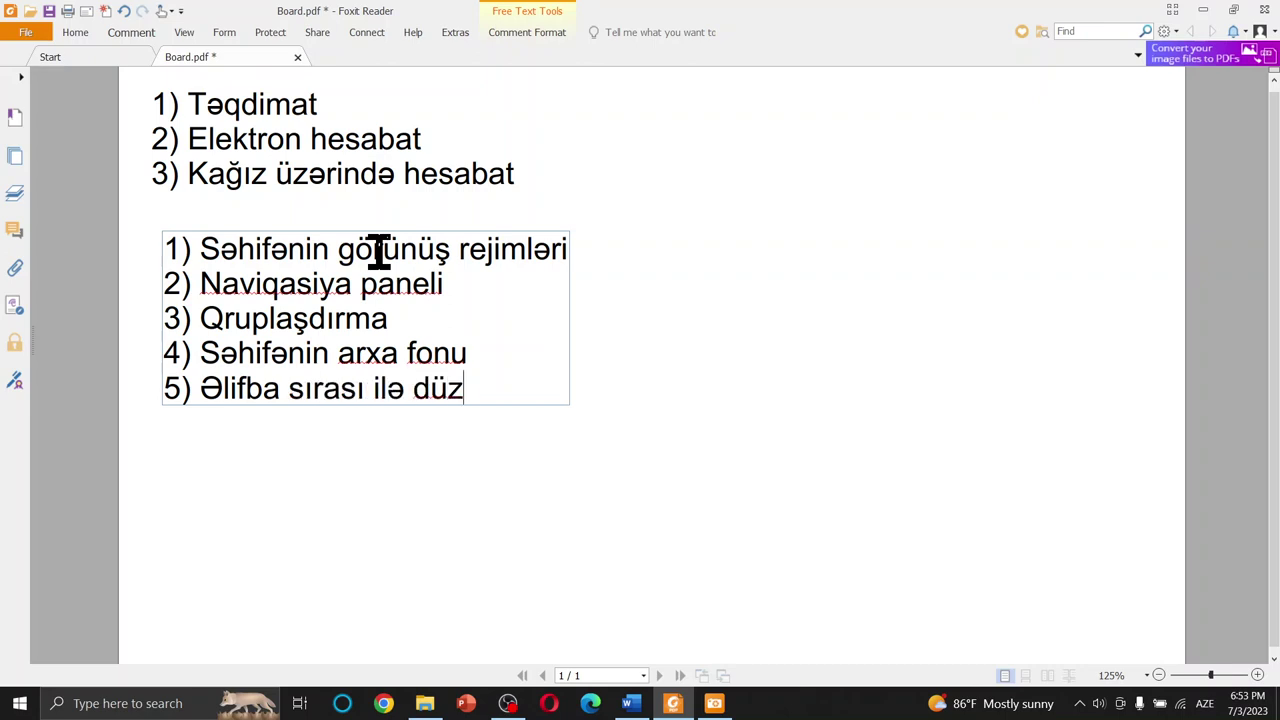
text(v)
key(BackSpace)
text(mə)
text( və fil)
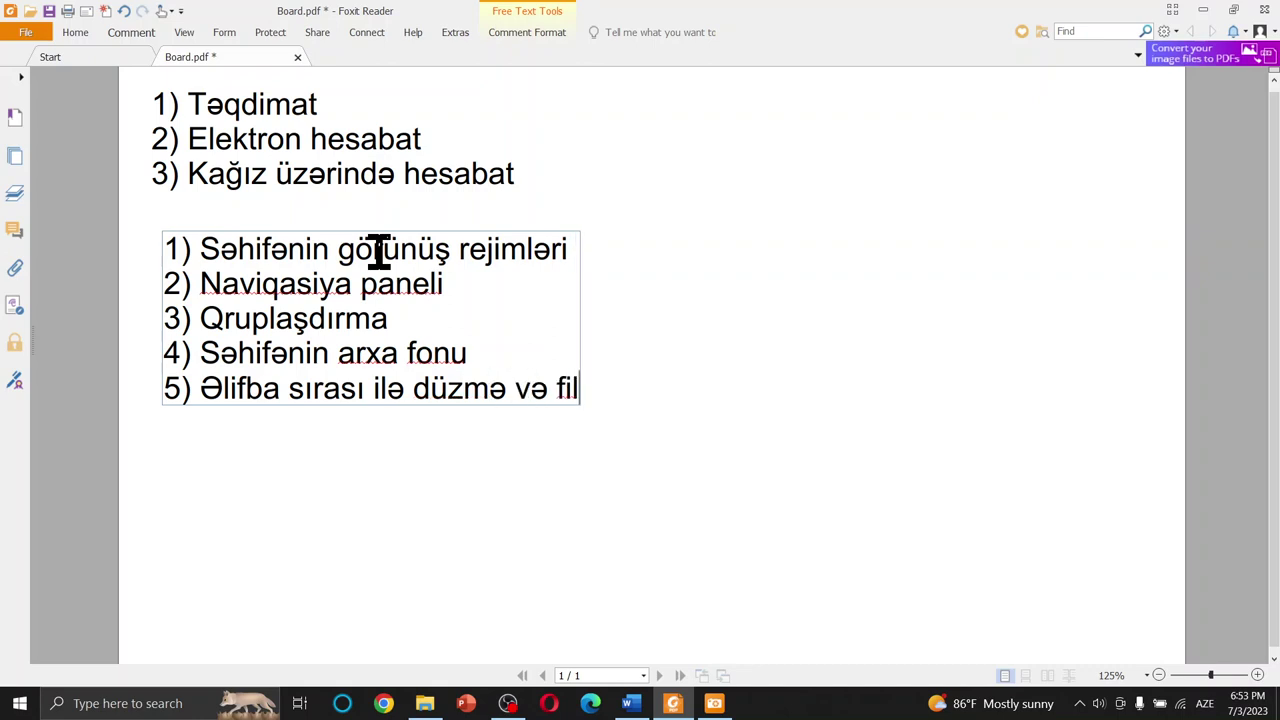
text(tirlə)
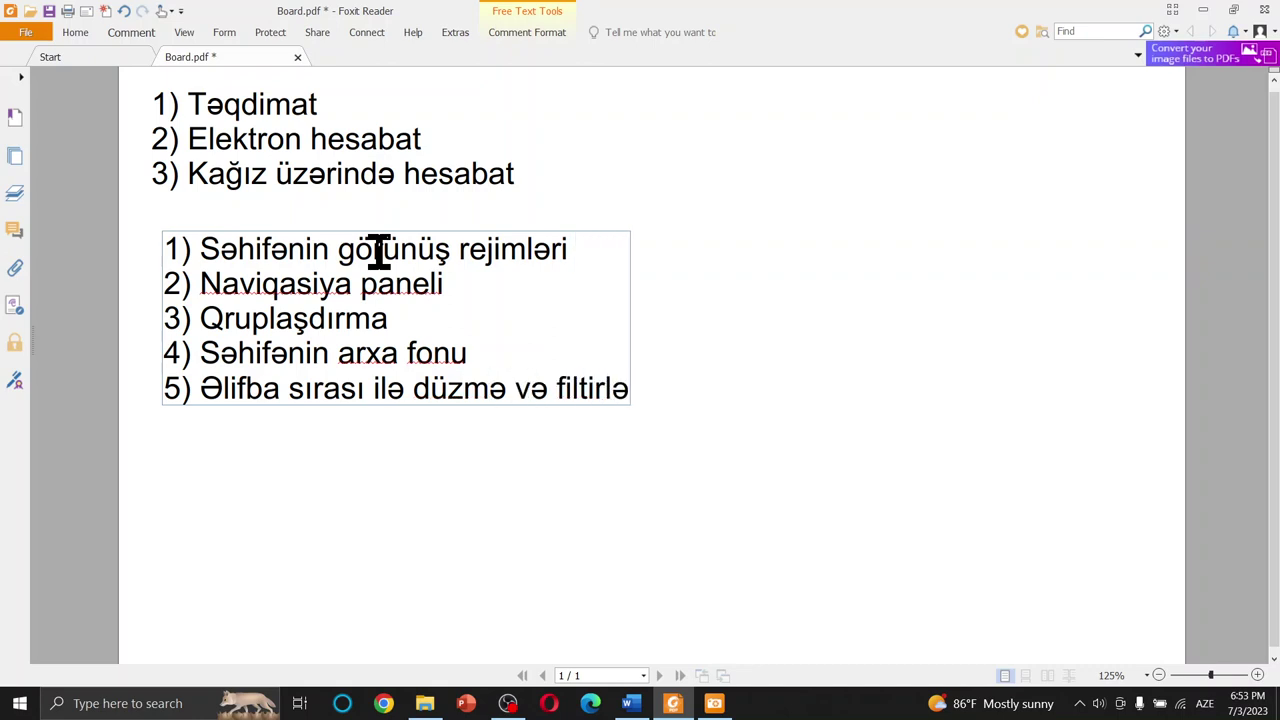
text(mə)
- Add items '6) Sətir və sütün dondurma' and '7) Bütün cədvəlin bir səhifədə çapı'
key(Return)
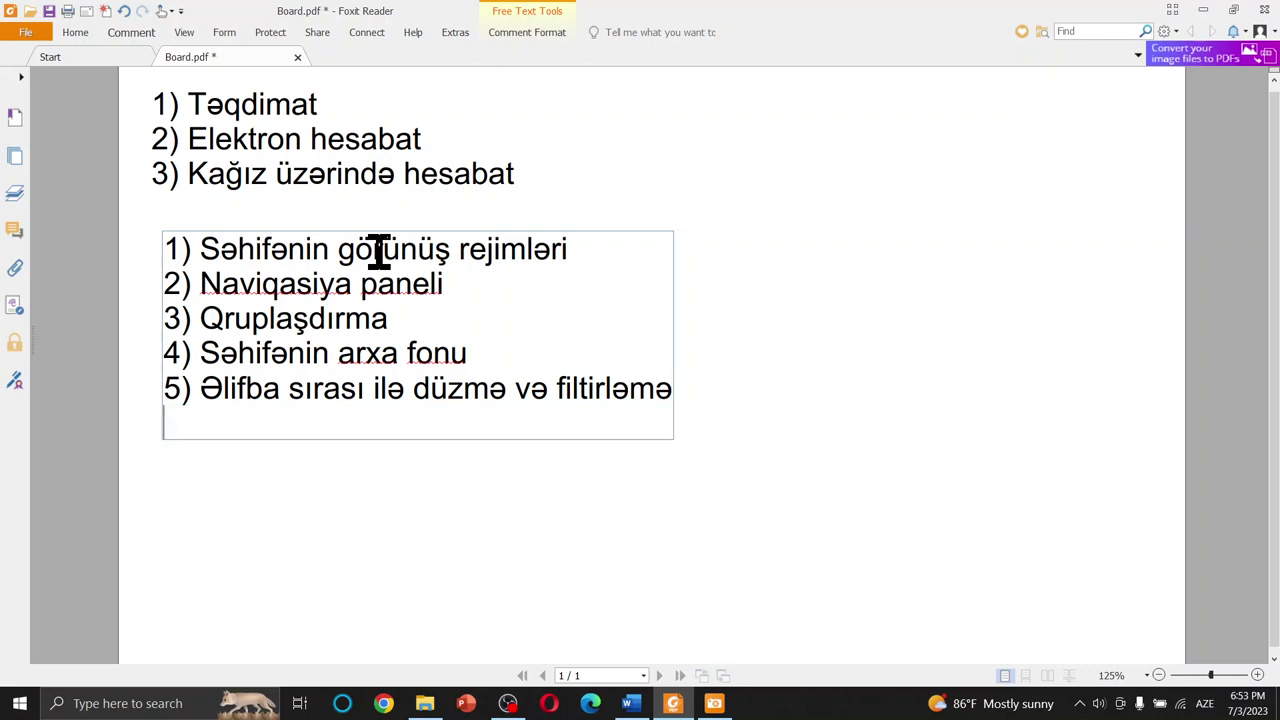
text(6))
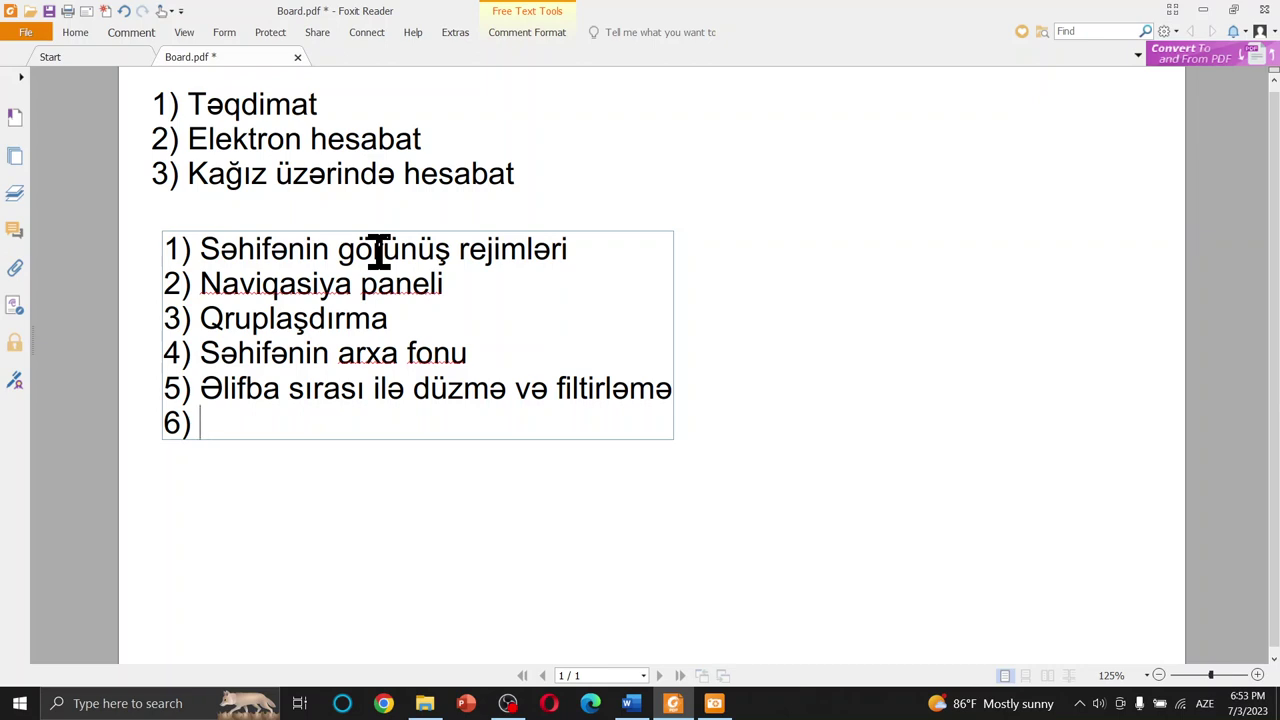
text(Sət)
text(ir və s)
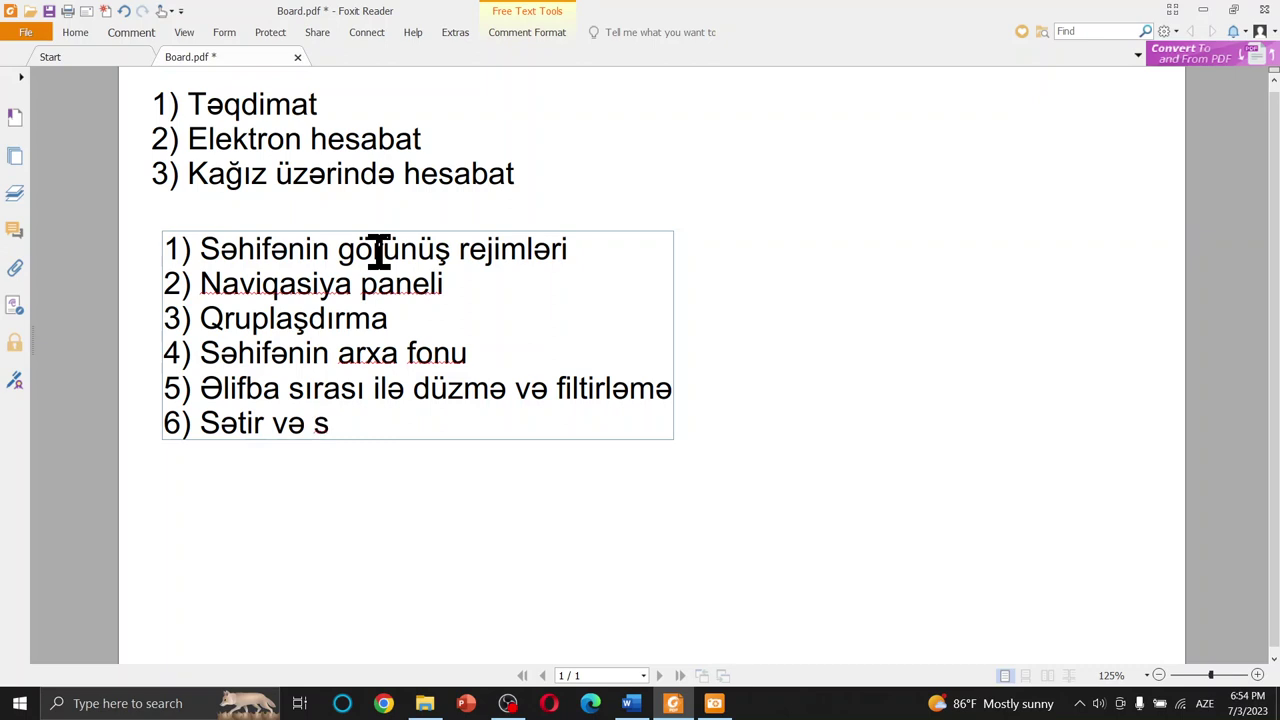
text(ütün d)
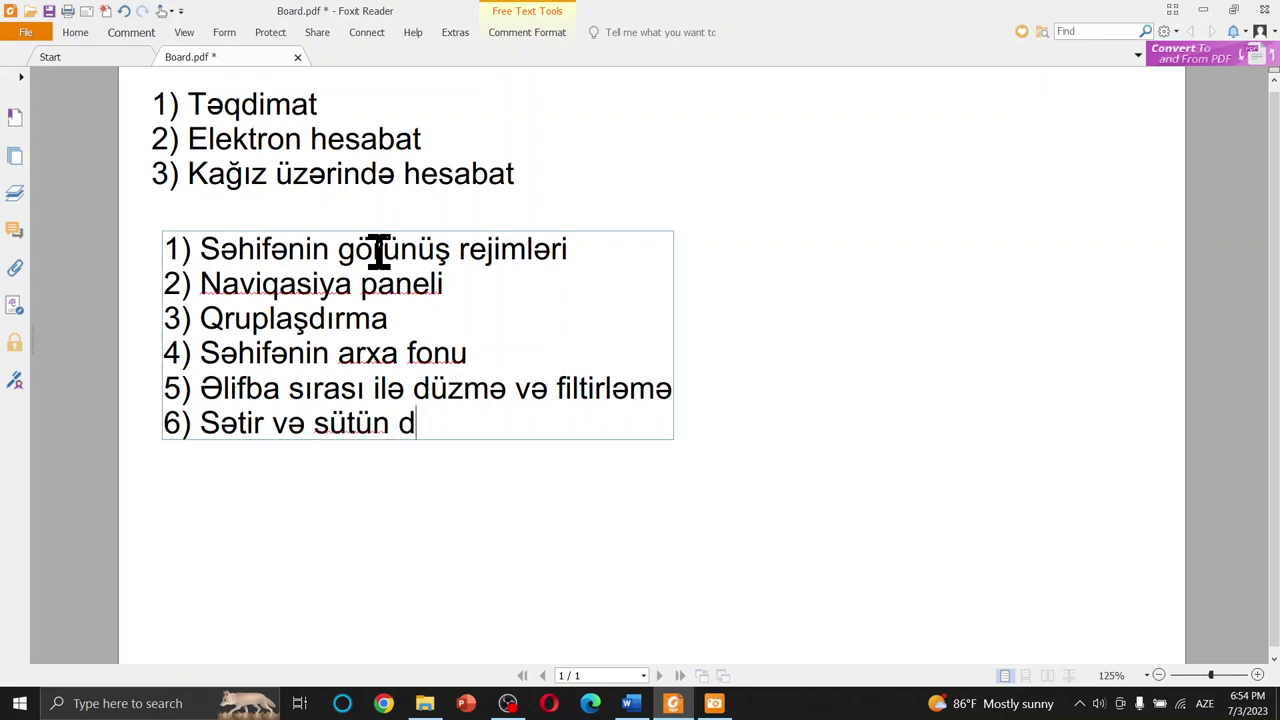
text(ondurma)
key(Return)
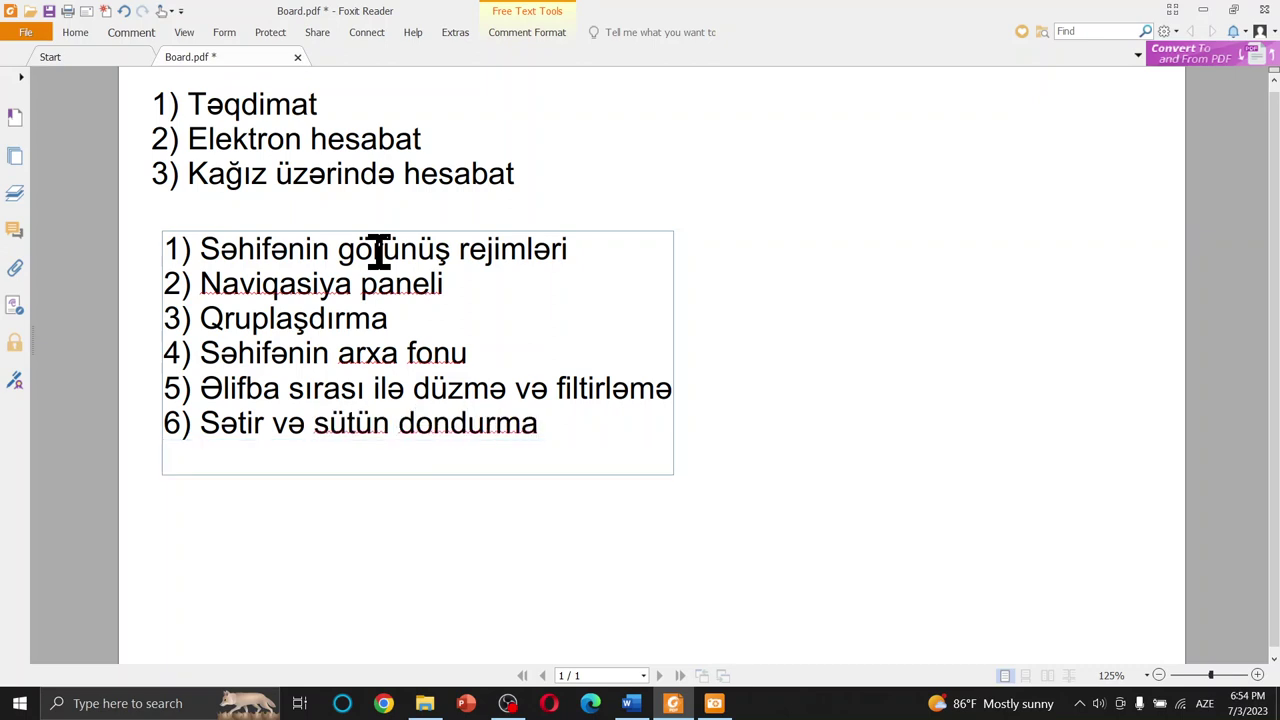
text(7)
text() )
text(Bü)
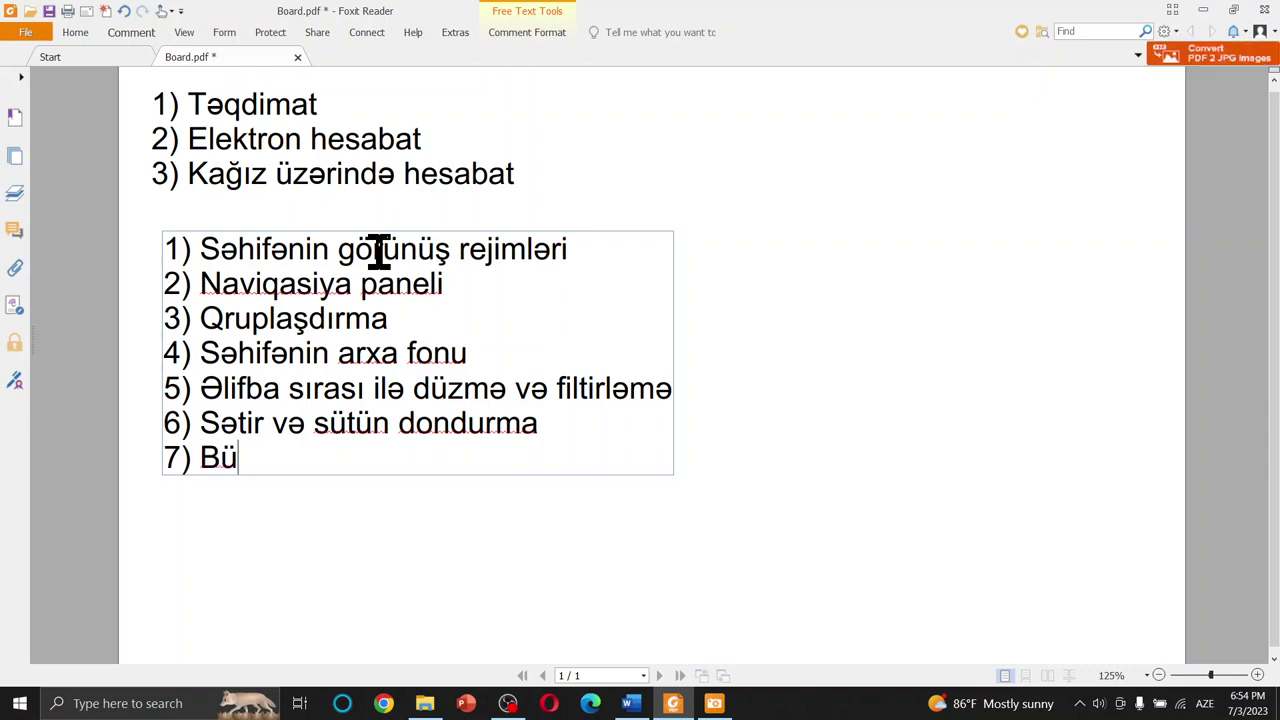
text(tün cəd)
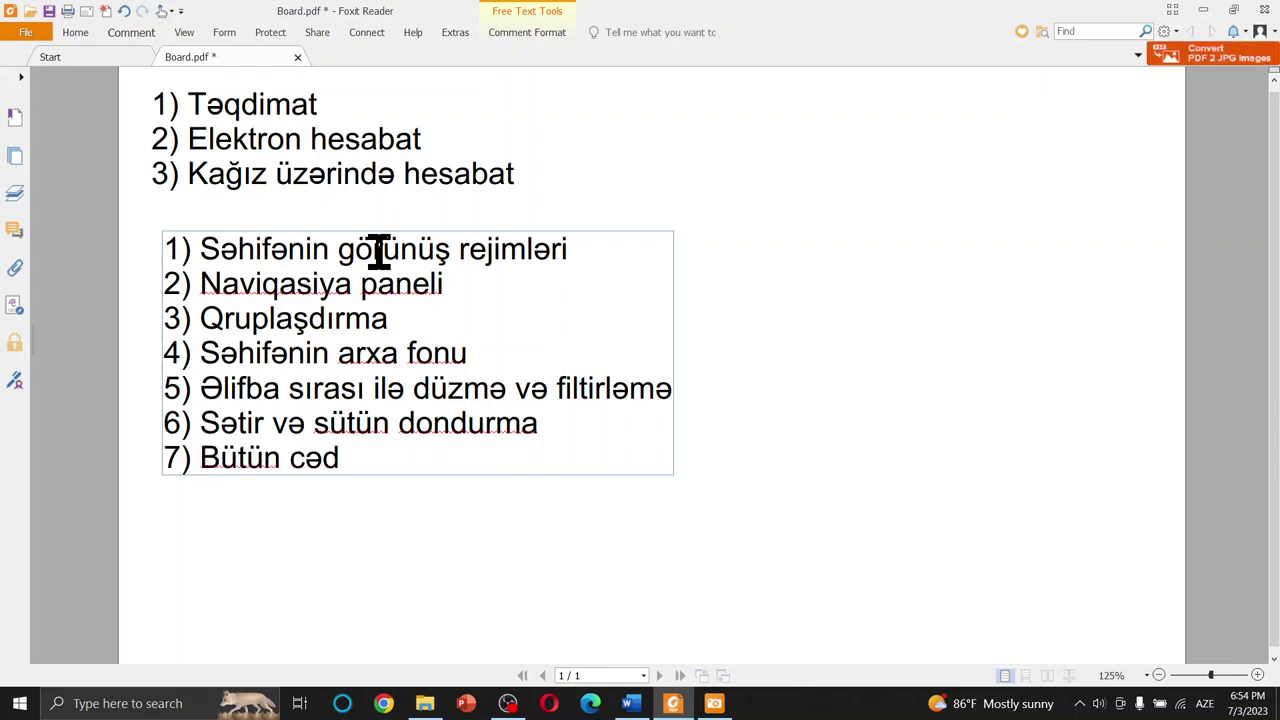
text(vəlin )
text(bir səhif)
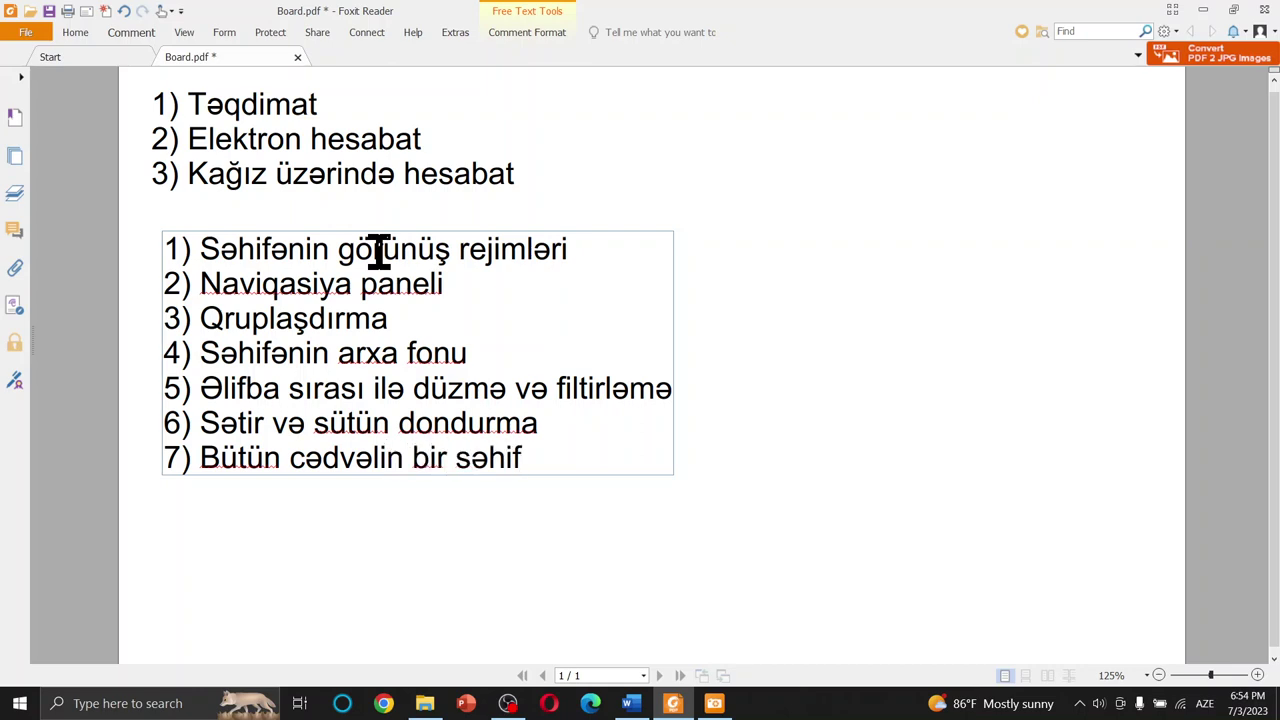
text(də)
key(BackSpace)
key(BackSpace)
text(ədə ç)
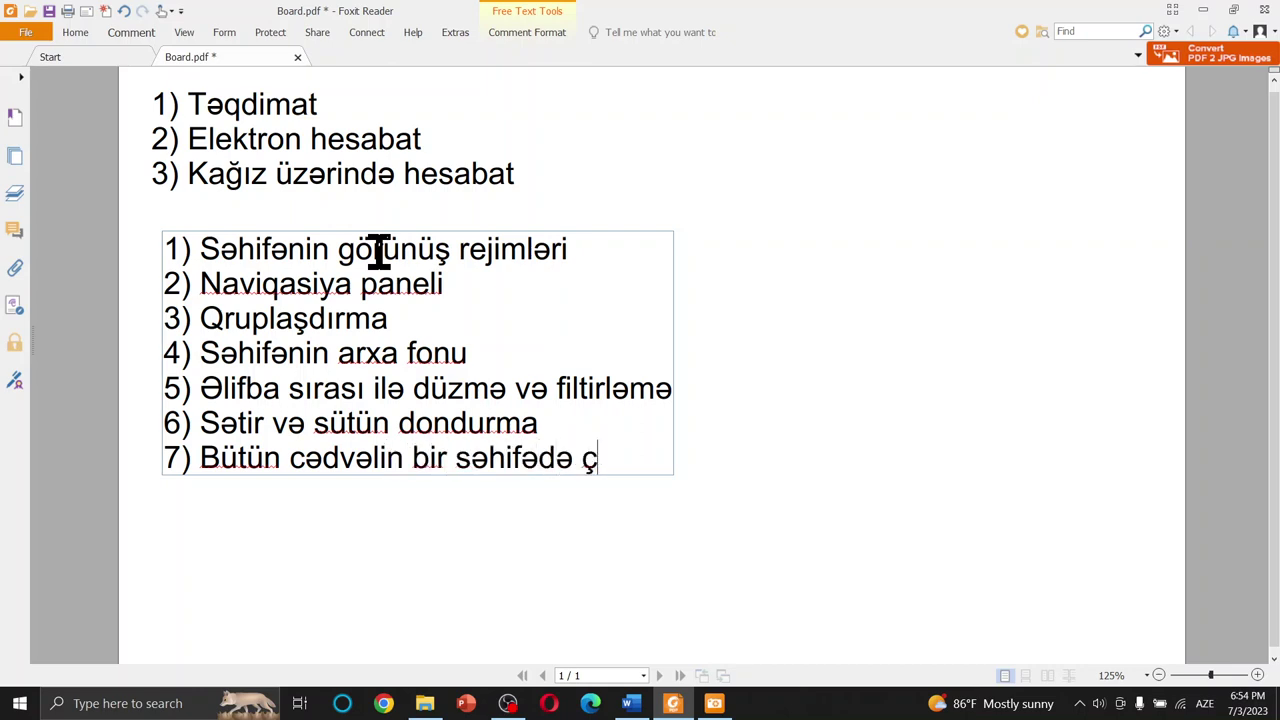
text(apı)
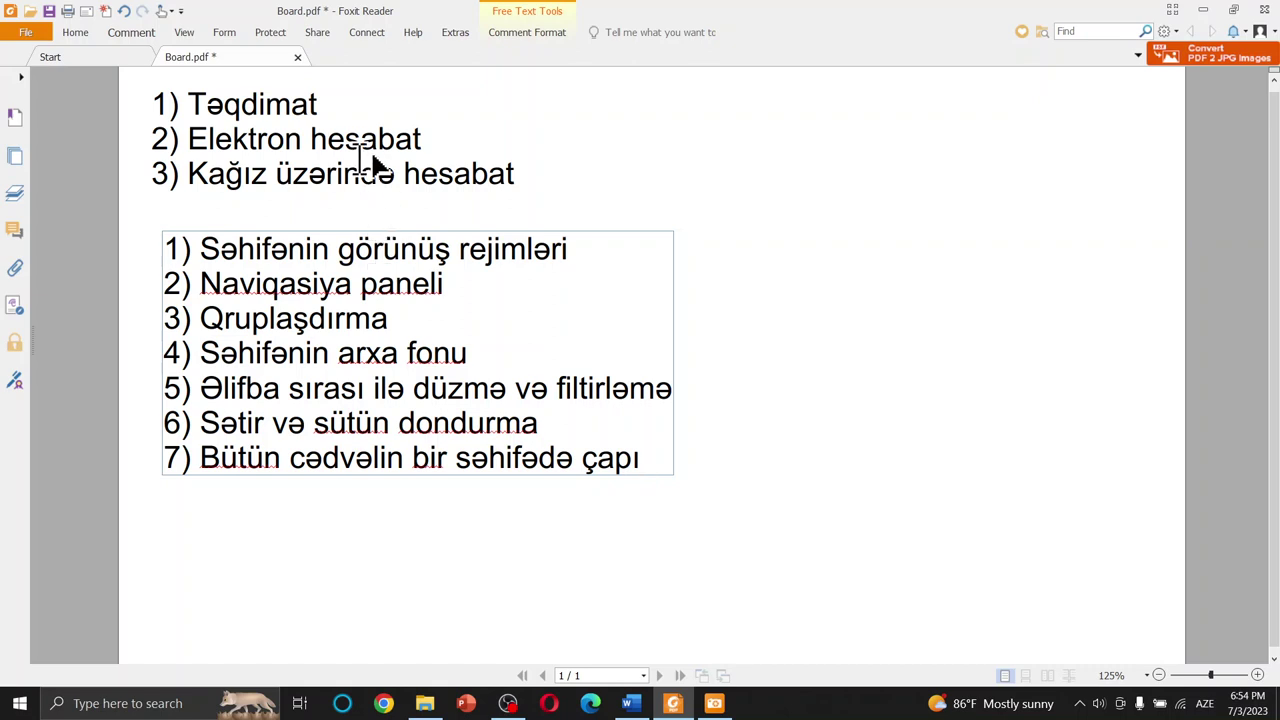
- Append ' (+)' after Təqdimat in the top list's text box
click(325, 114)
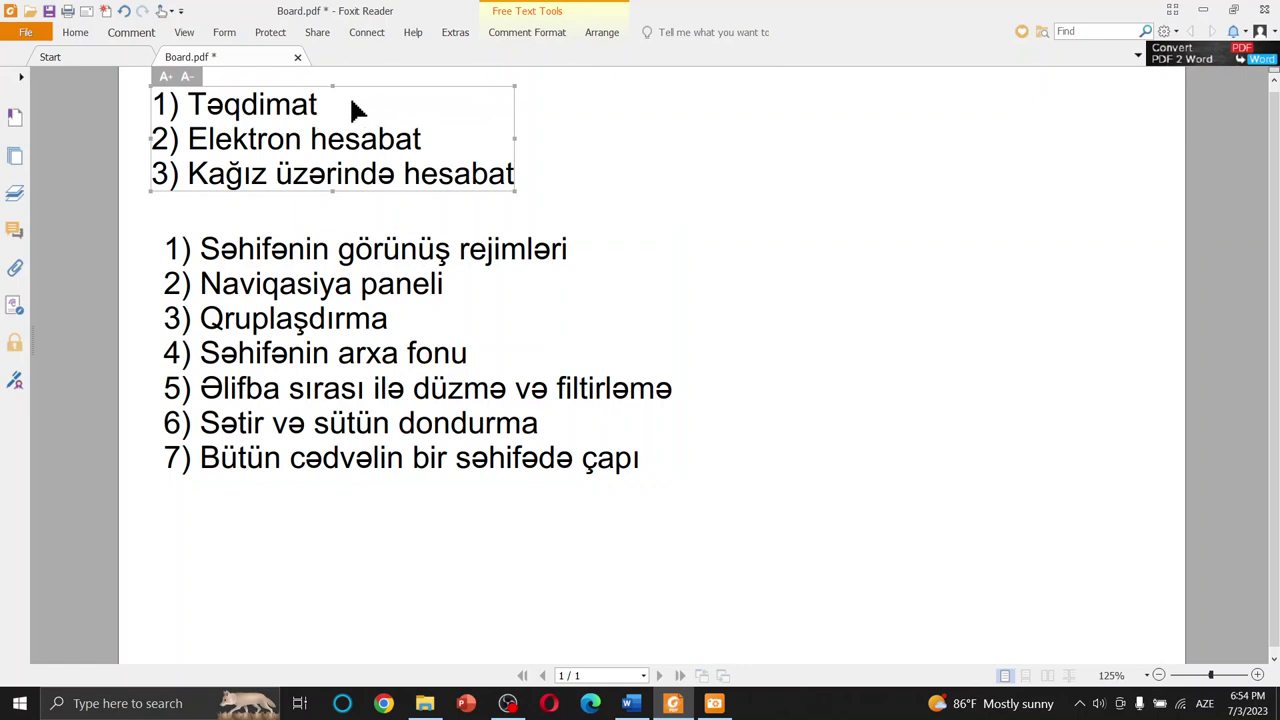
click(351, 101)
text((+))
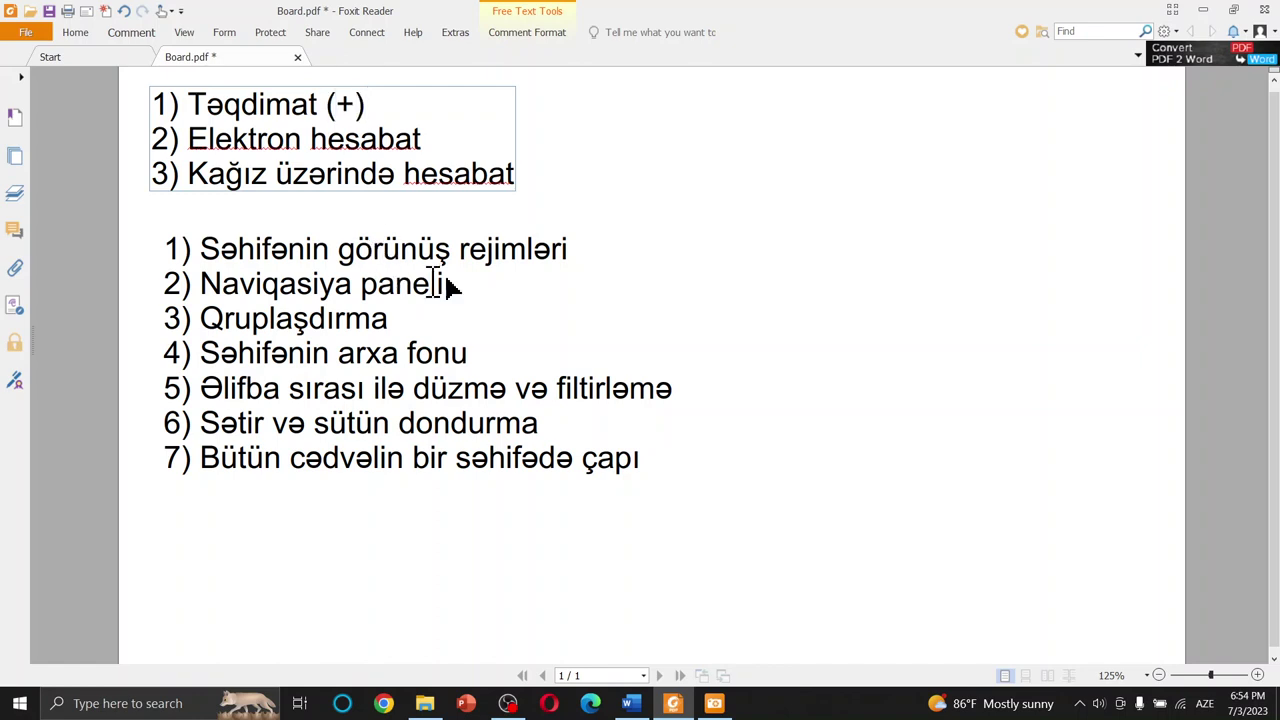
click(832, 258)
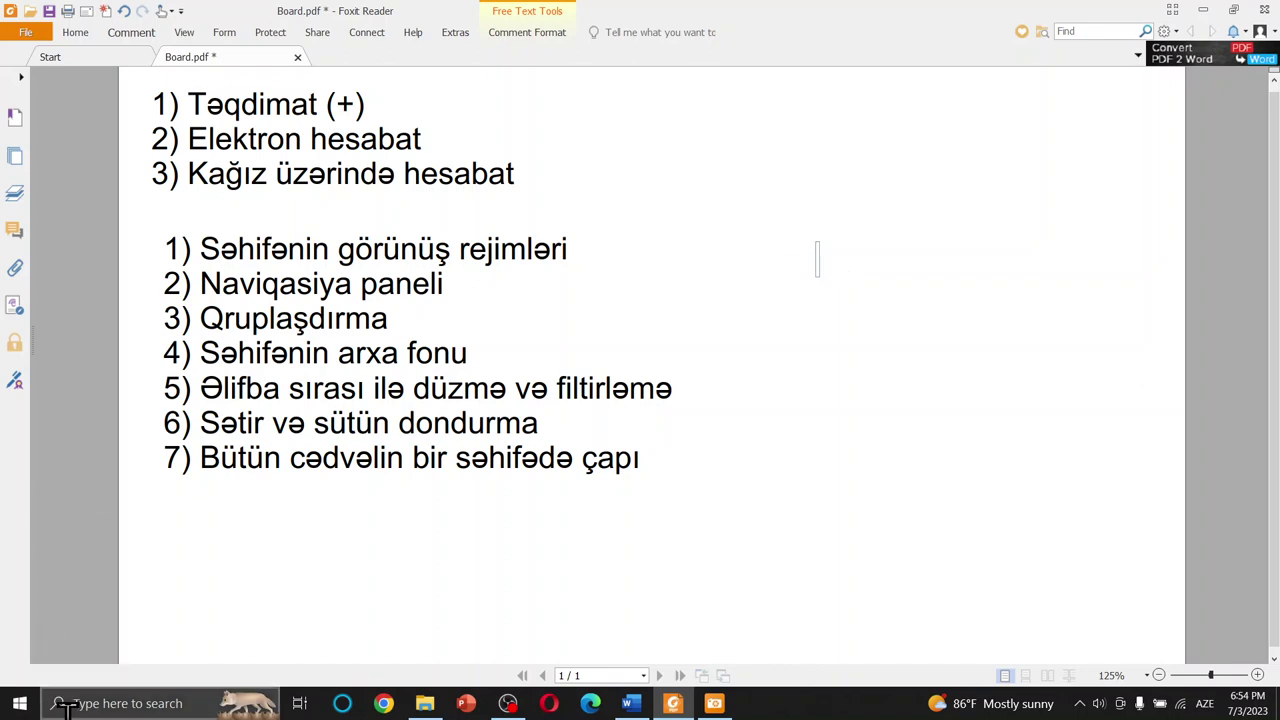
- Launch Excel by searching 'ex' and open the 2024-cü tədris ili workbook from Recent
click(103, 700)
text(e)
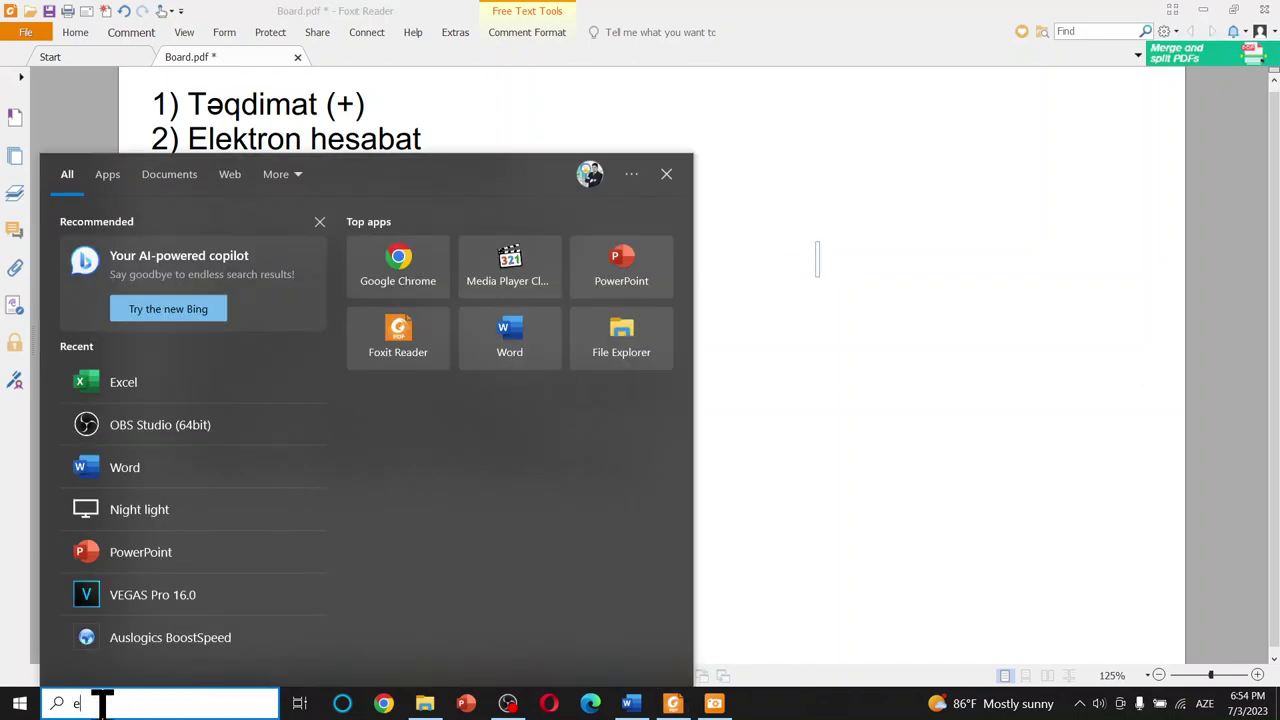
text(x)
key(Return)
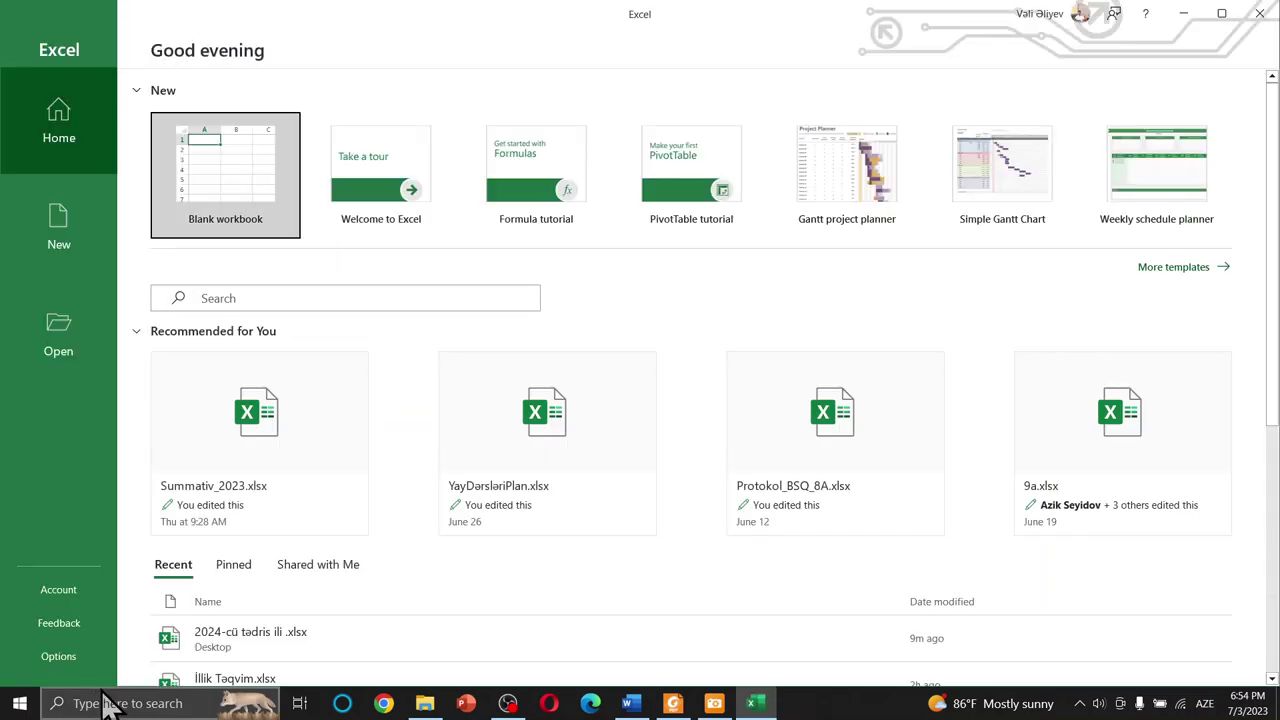
click(302, 640)
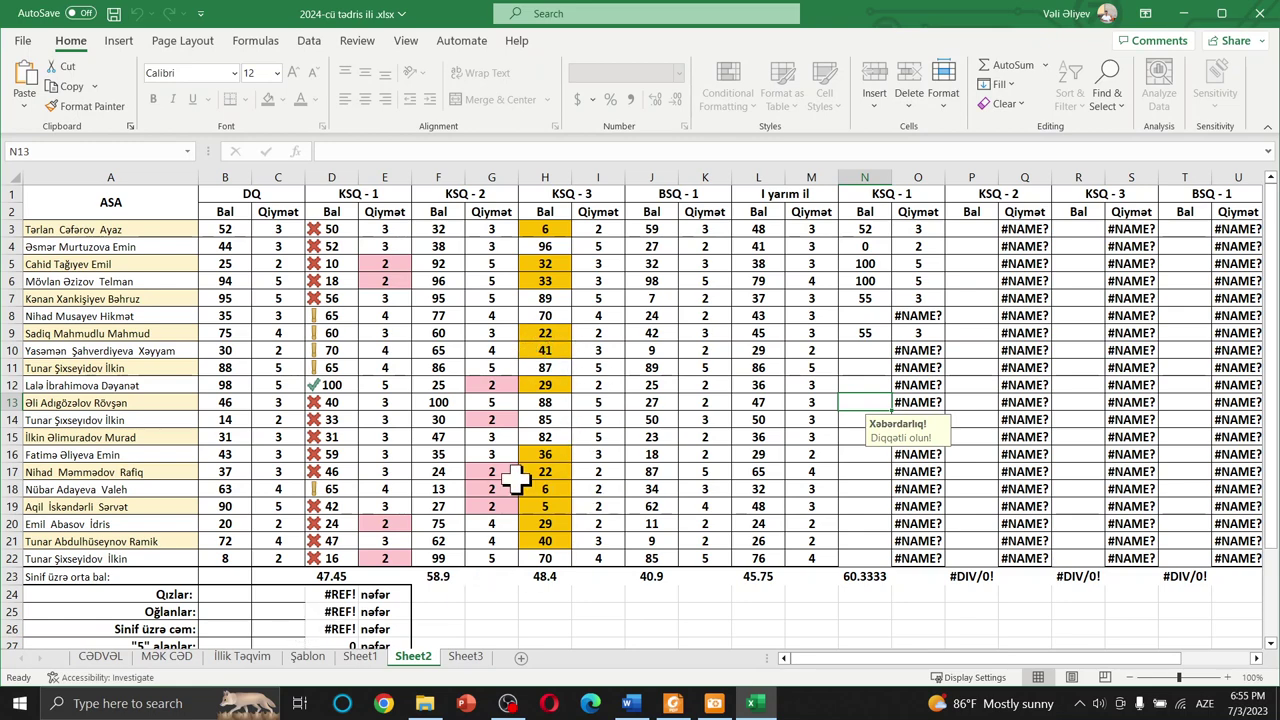
ctrl+scroll(330, 350, down, 1)
ctrl+scroll(340, 360, down, 1)
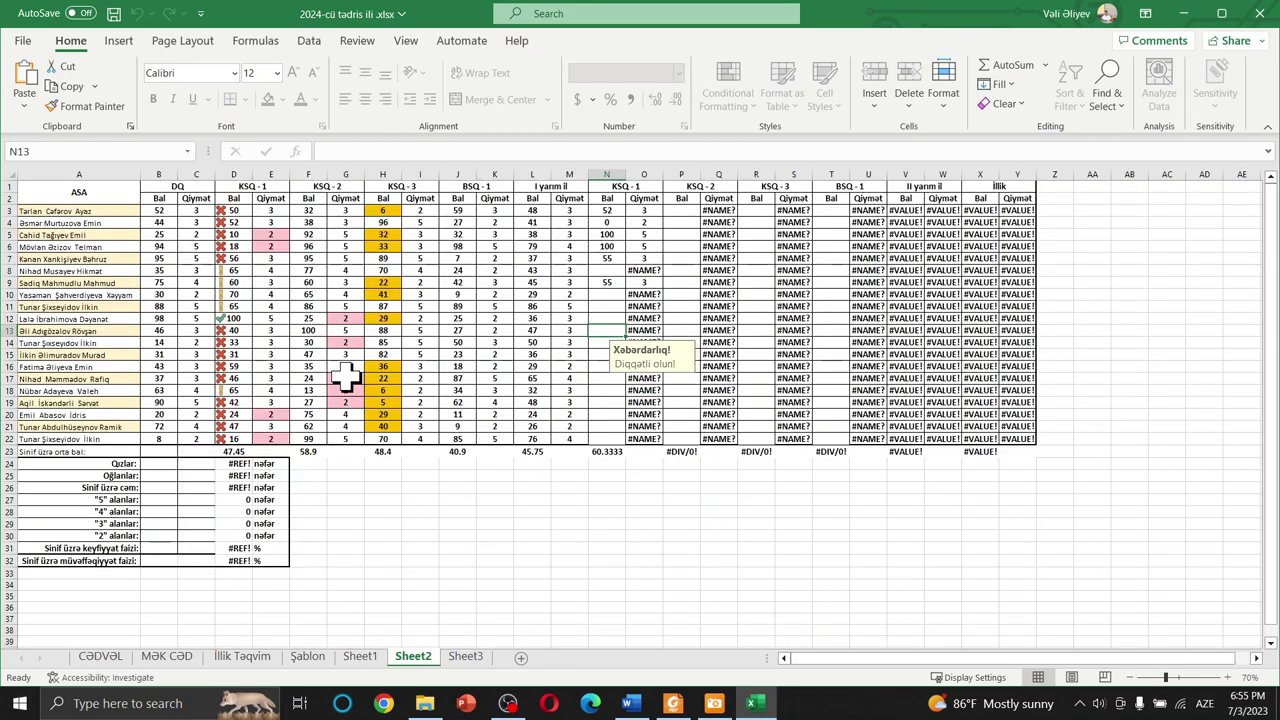
- Go to the Şablon sheet and move to cell C3 with the first student name
click(307, 656)
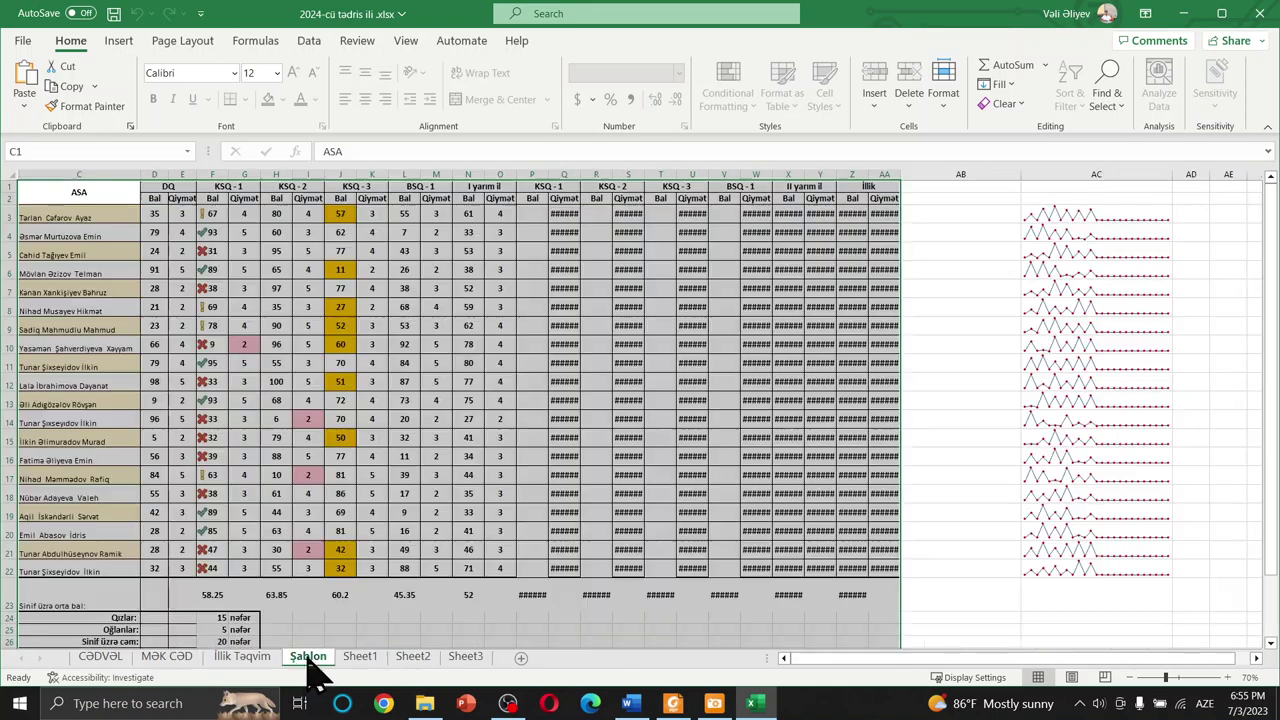
click(392, 594)
ctrl+scroll(464, 603, down, 1)
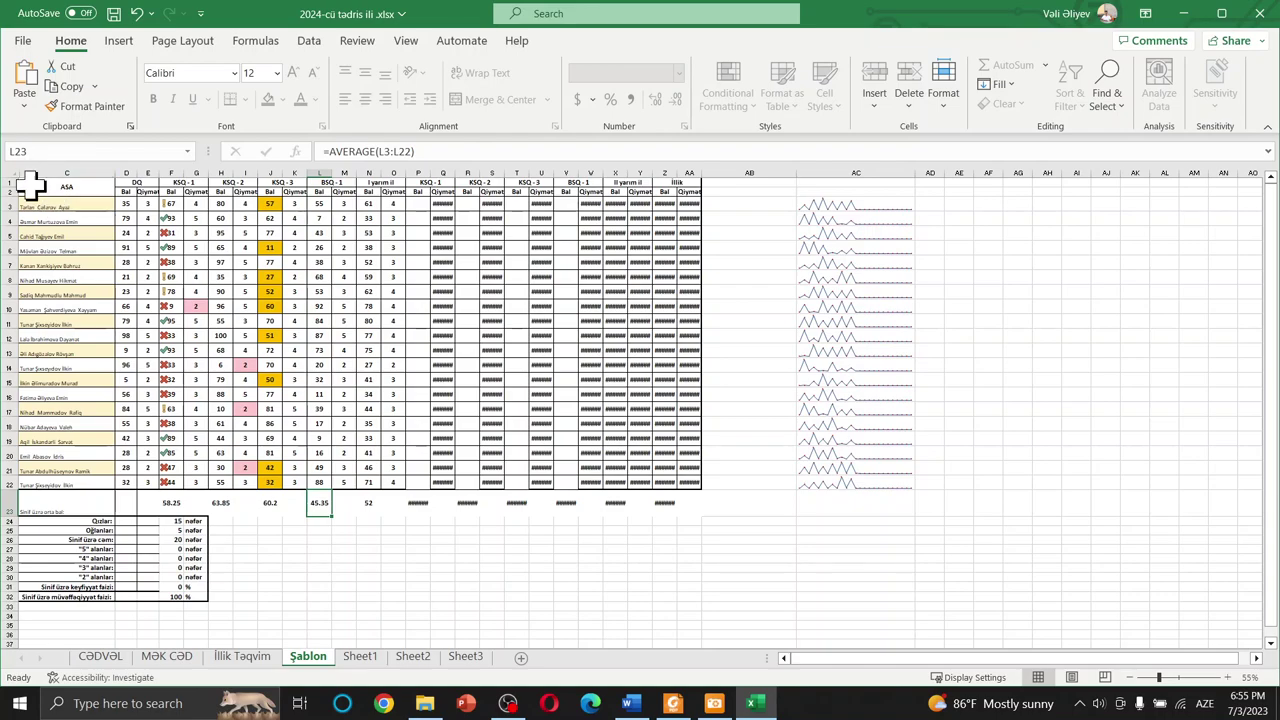
ctrl+scroll(45, 180, up, 4)
ctrl+scroll(50, 178, up, 1)
scroll(57, 177, up, 3)
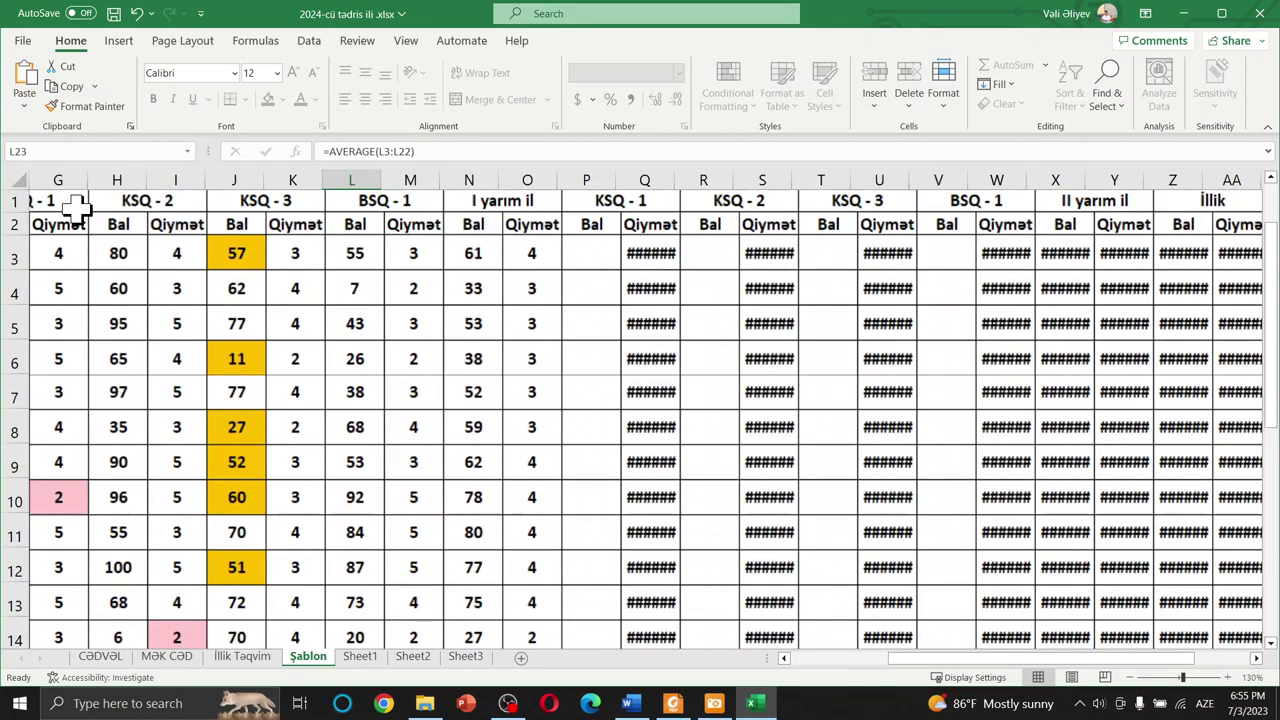
click(64, 258)
key(Left)
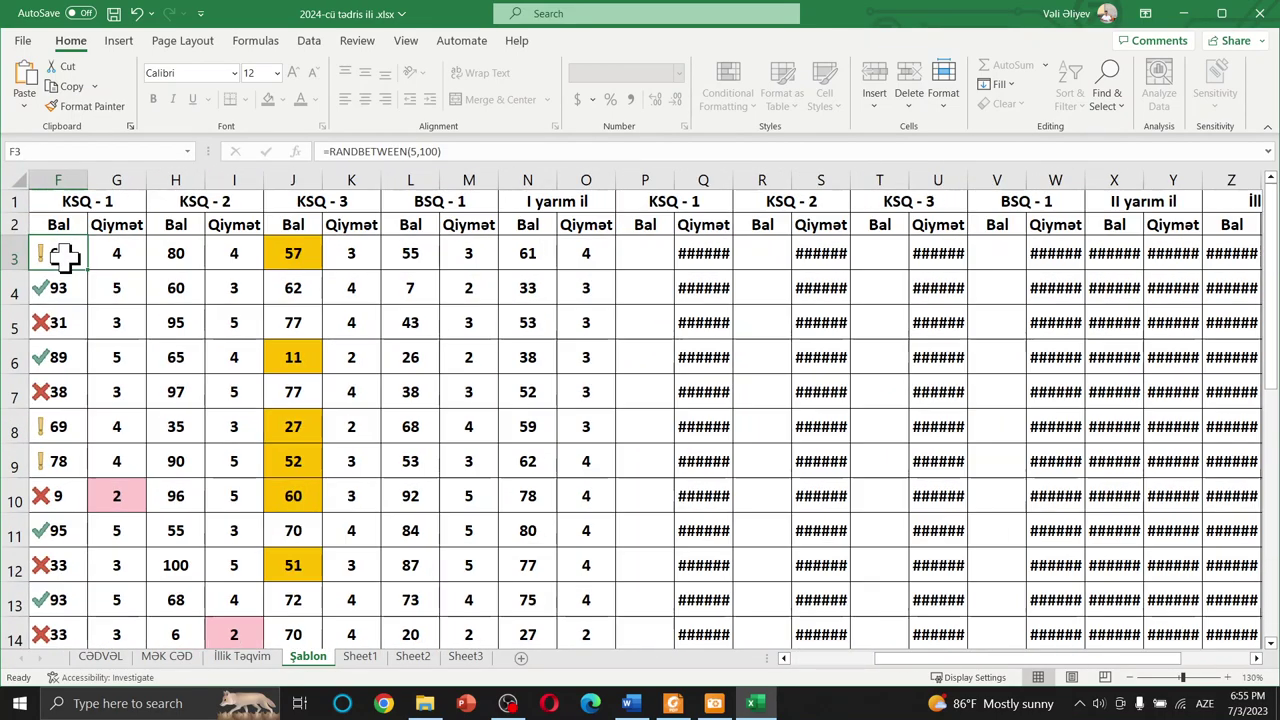
key(Left)
key(Left)
key(Left)
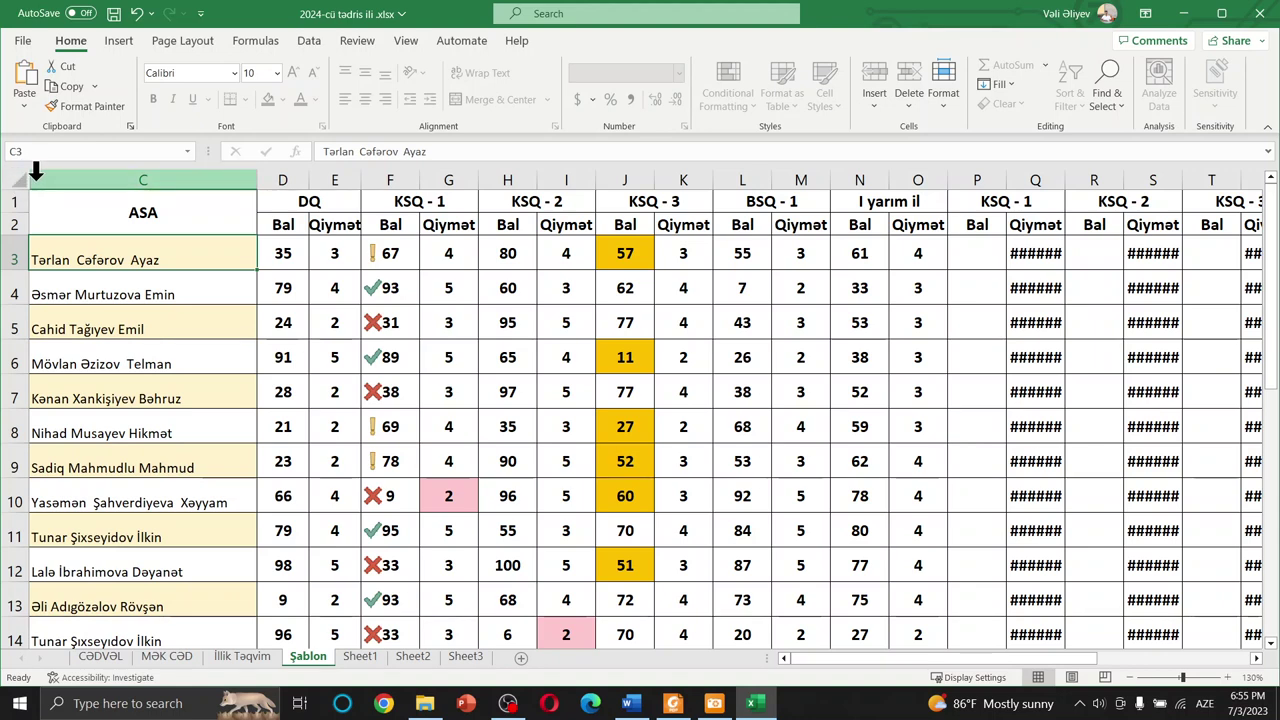
- Select column C and open its context menu, closing it without changes
click(48, 174)
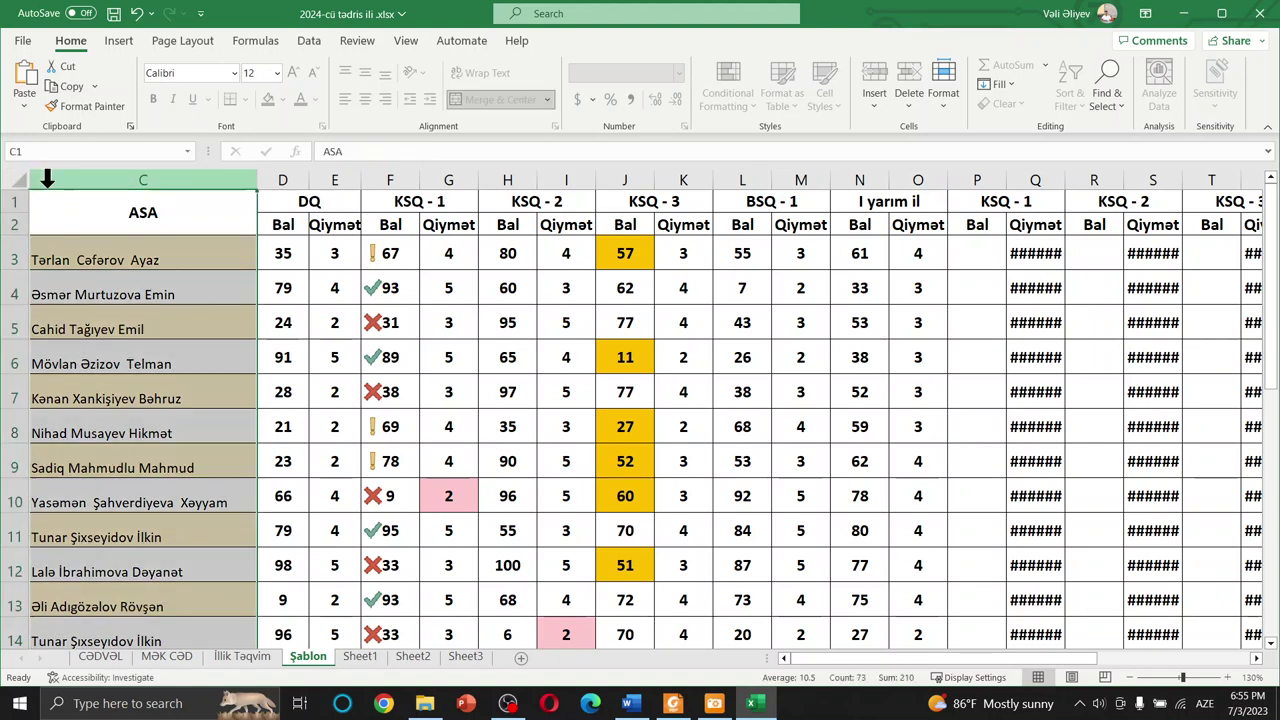
right_click(70, 189)
click(318, 318)
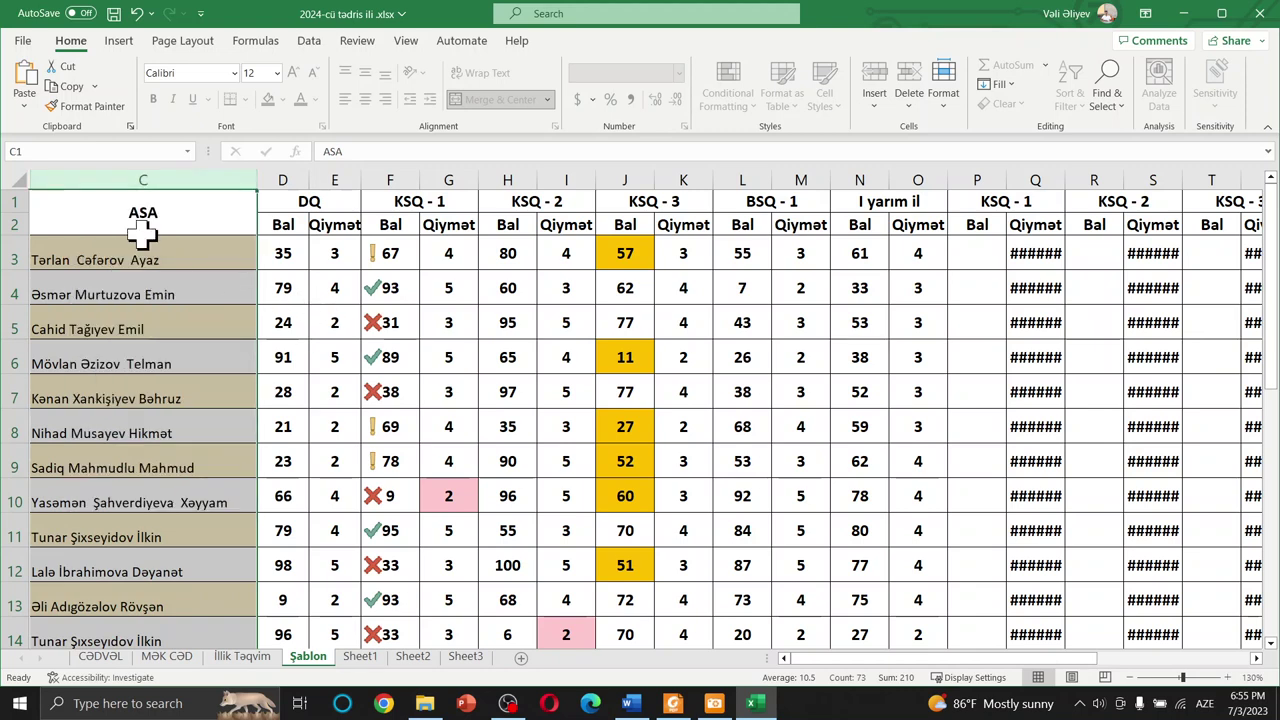
click(31, 173)
click(95, 250)
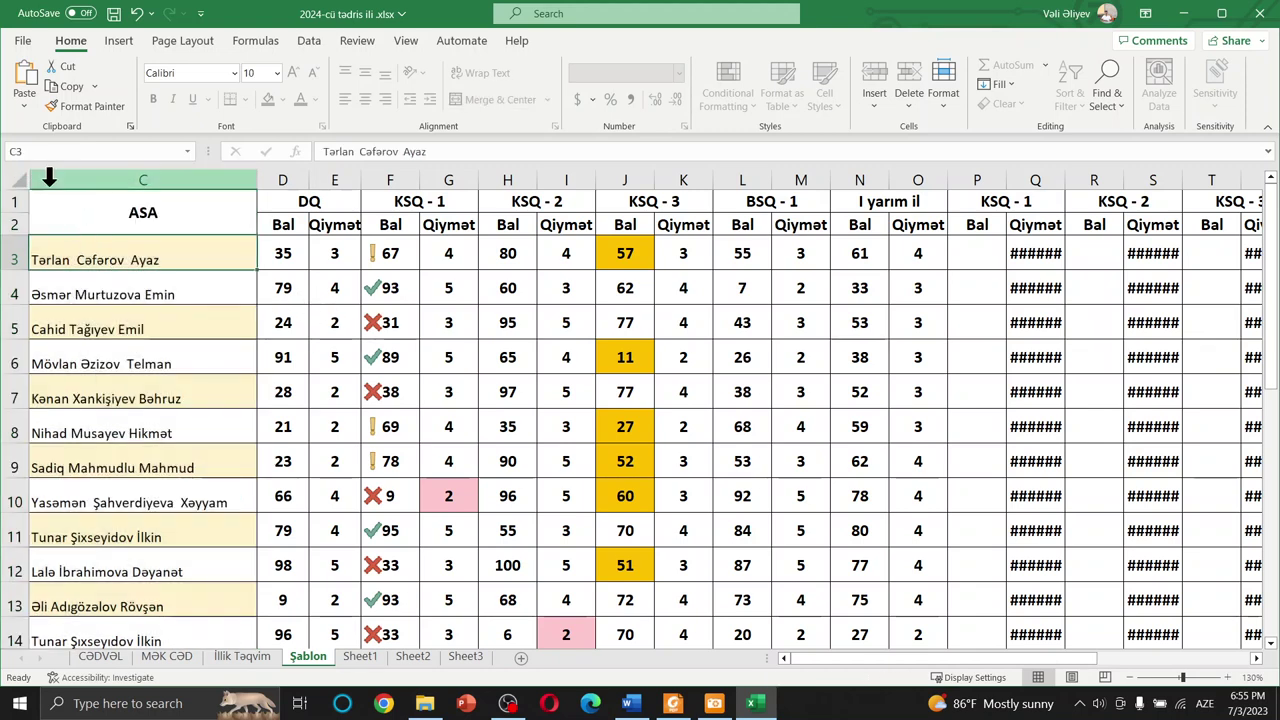
right_click(52, 180)
click(320, 255)
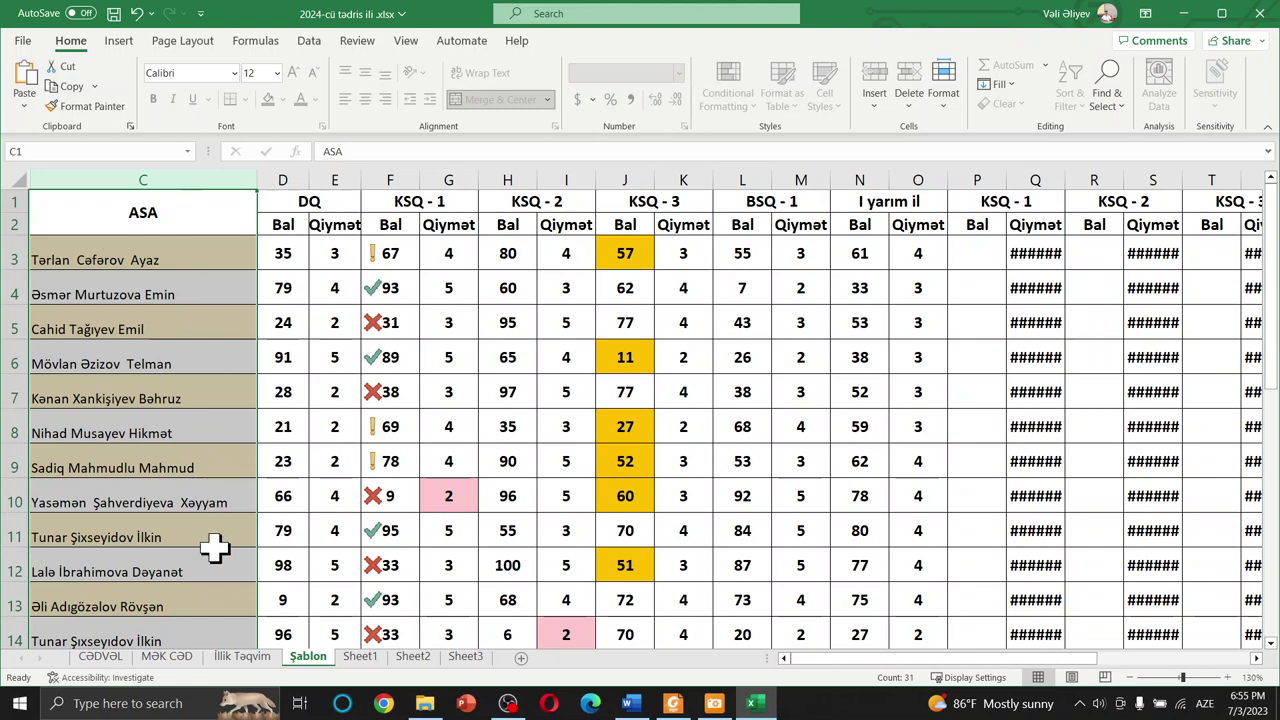
- Unprotect the Şablon sheet, retrying with another password after the first is rejected
right_click(315, 660)
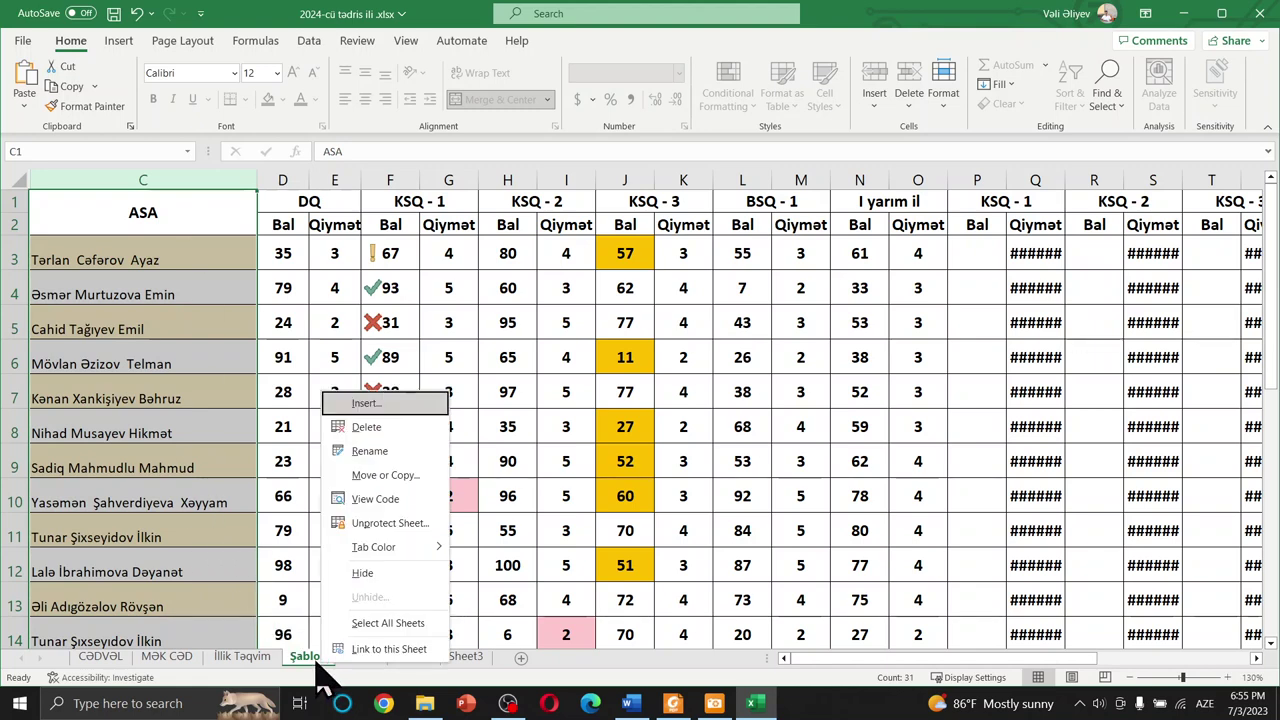
click(403, 525)
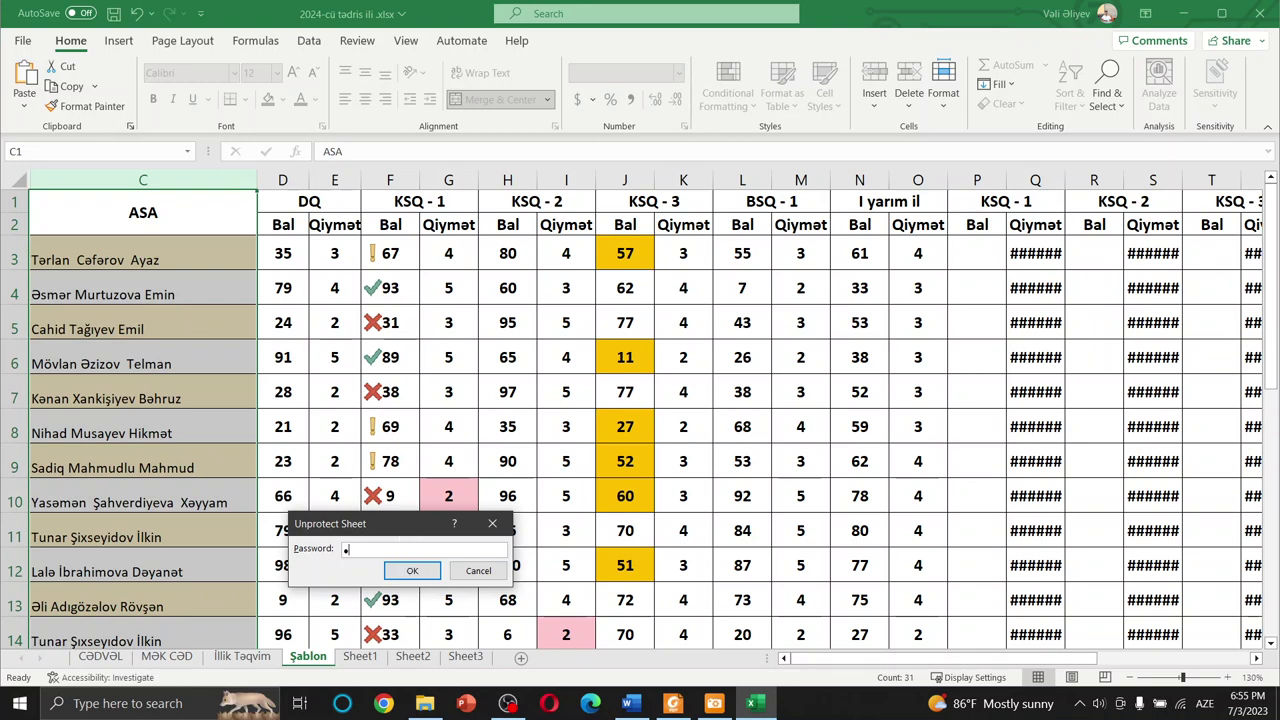
click(405, 572)
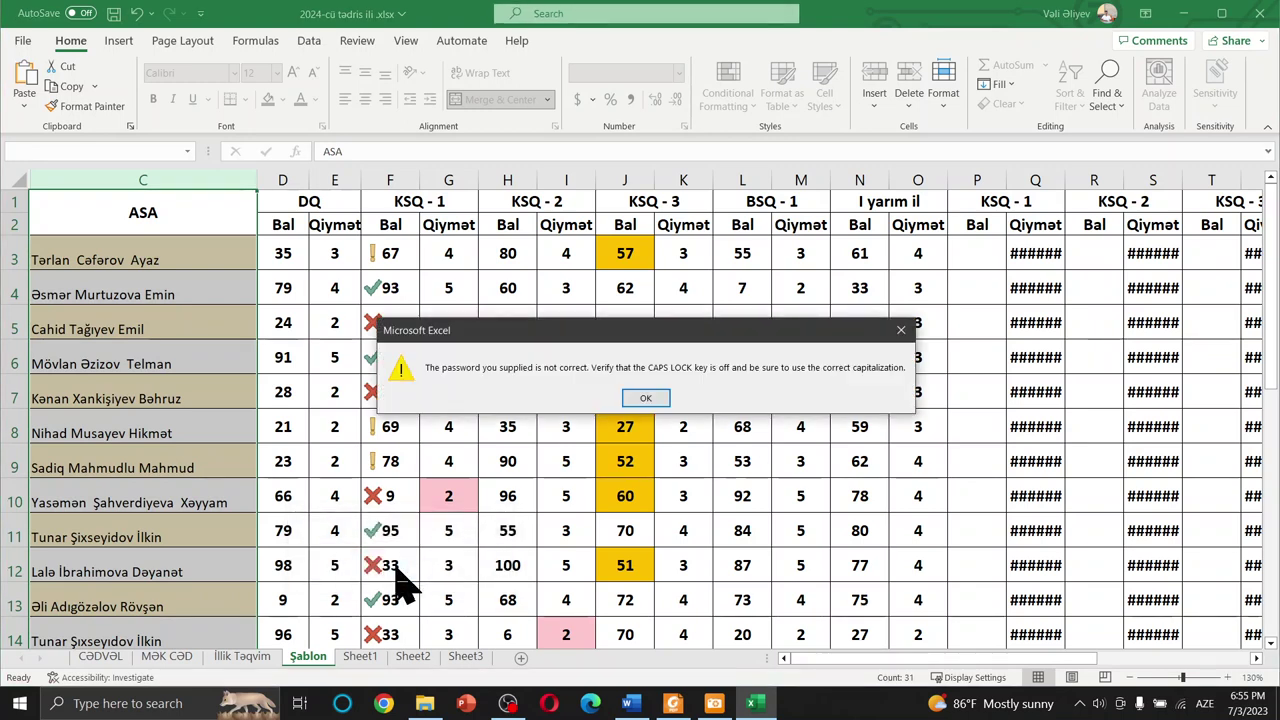
click(650, 398)
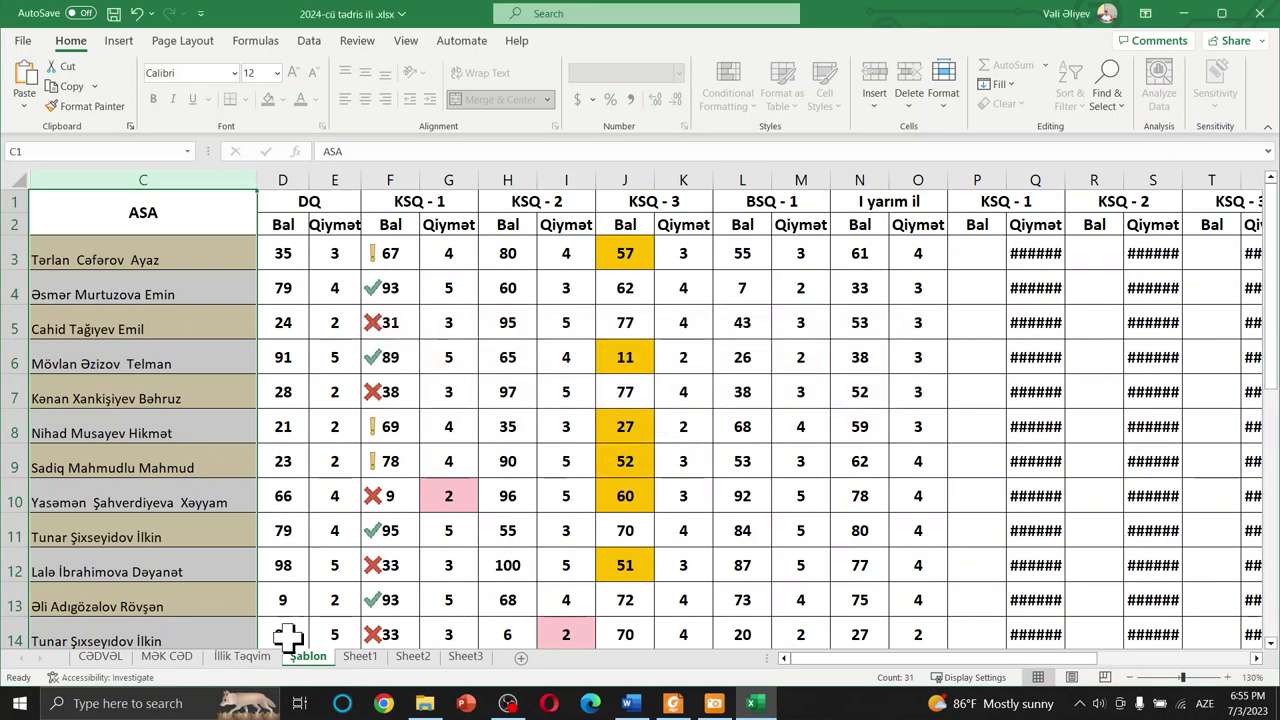
right_click(315, 657)
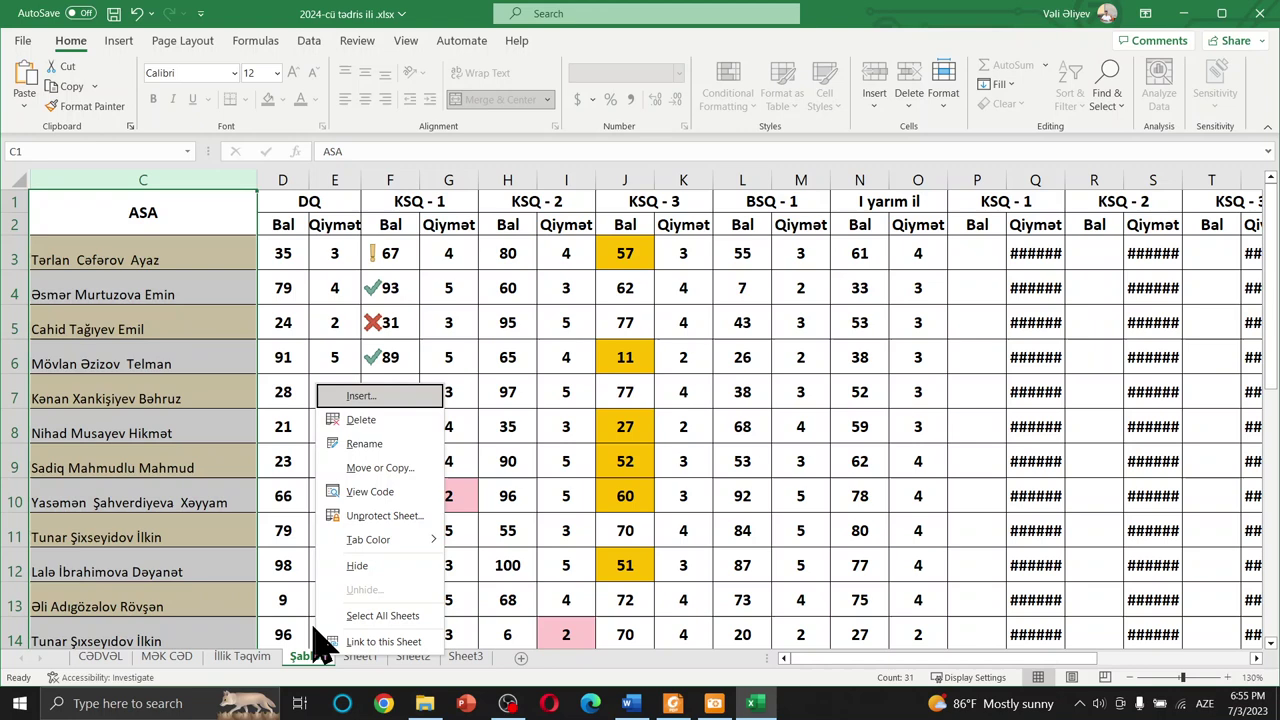
click(397, 518)
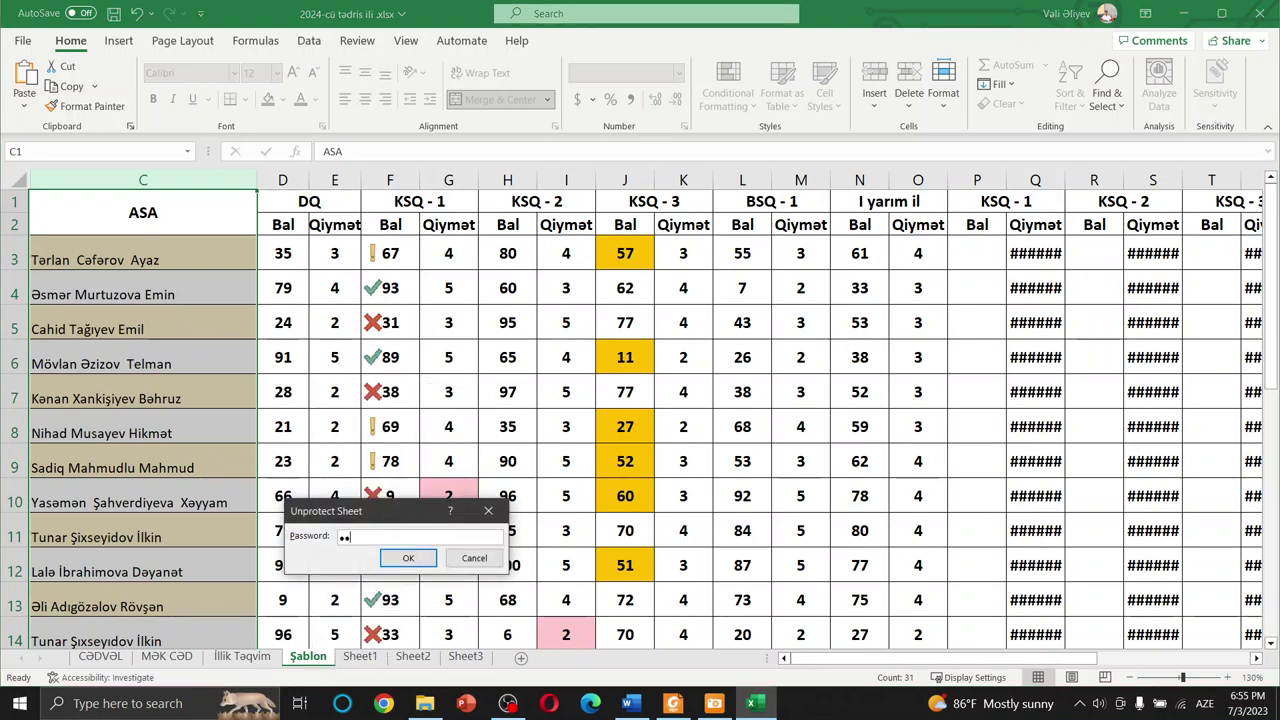
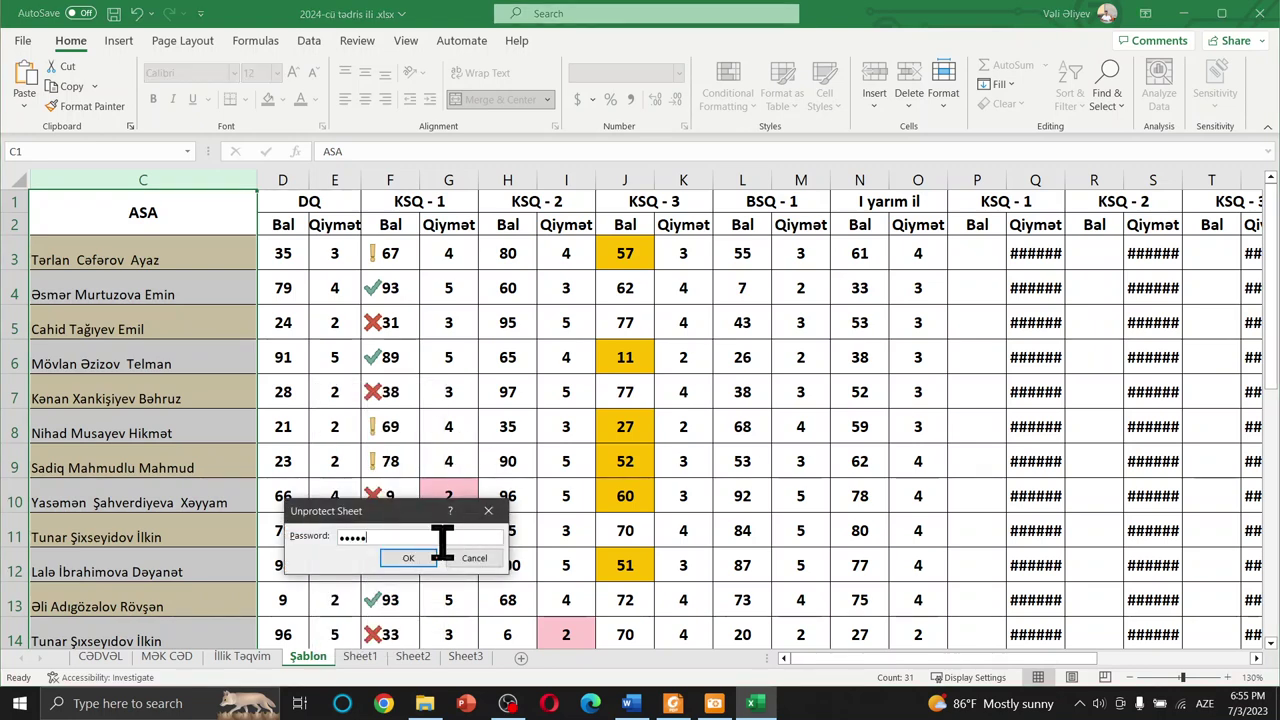
click(408, 556)
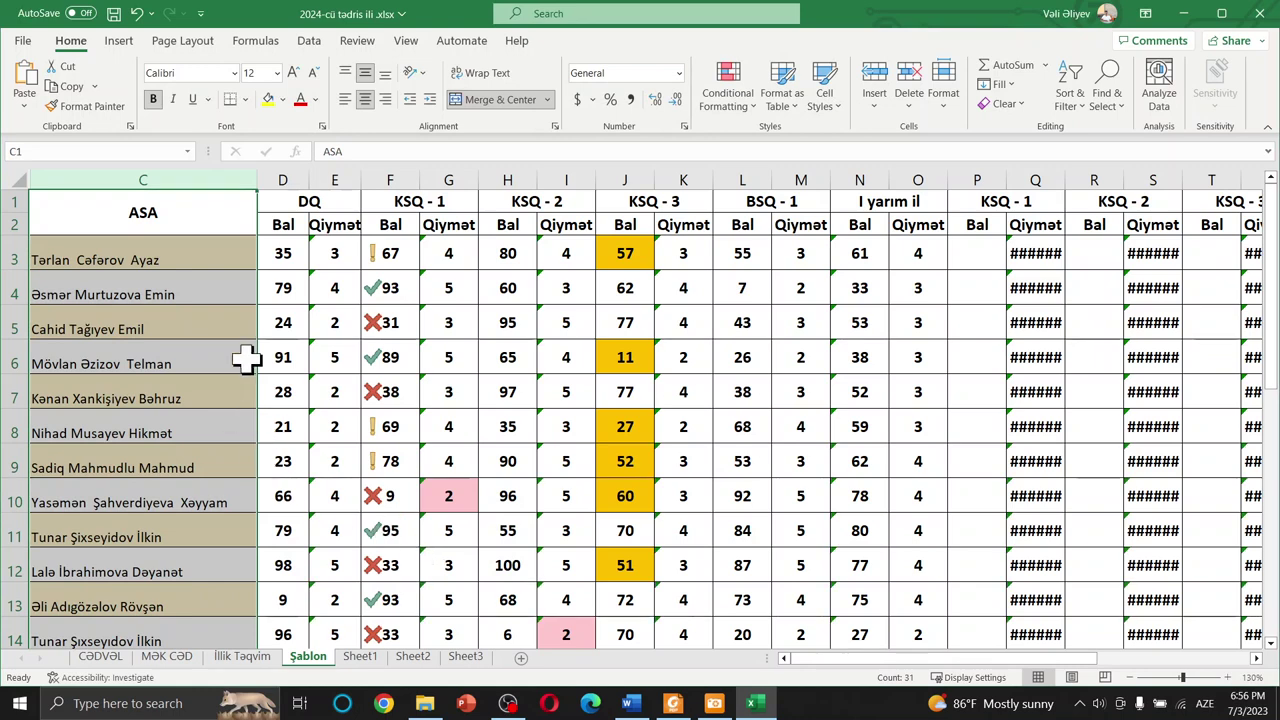
- Unhide the Q/K column and then the KOD column in column A on Şablon
click(34, 180)
right_click(36, 182)
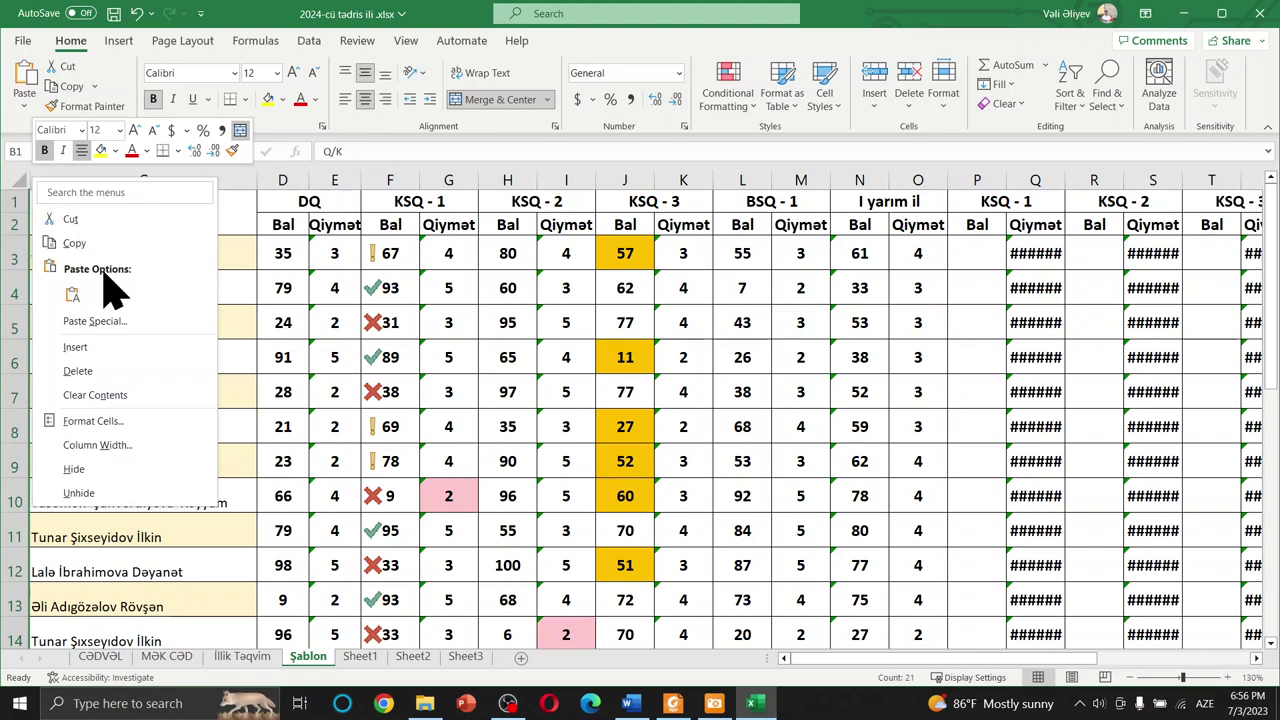
click(80, 492)
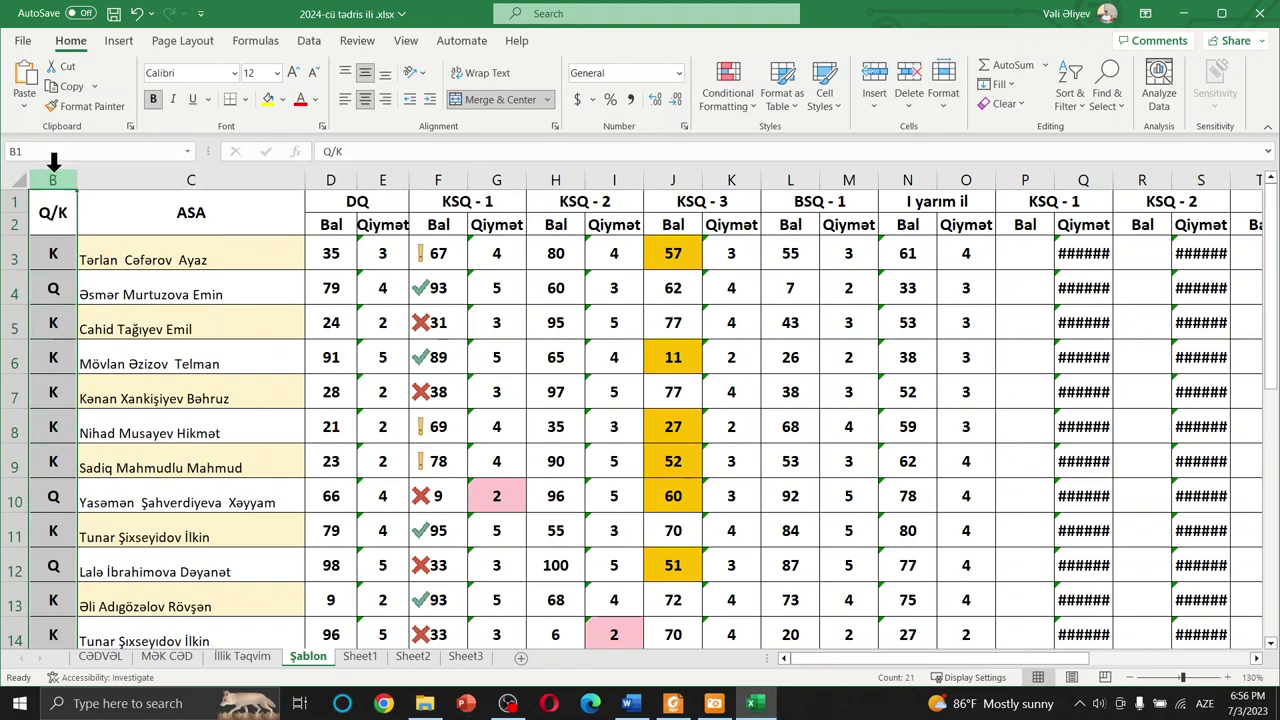
right_click(32, 181)
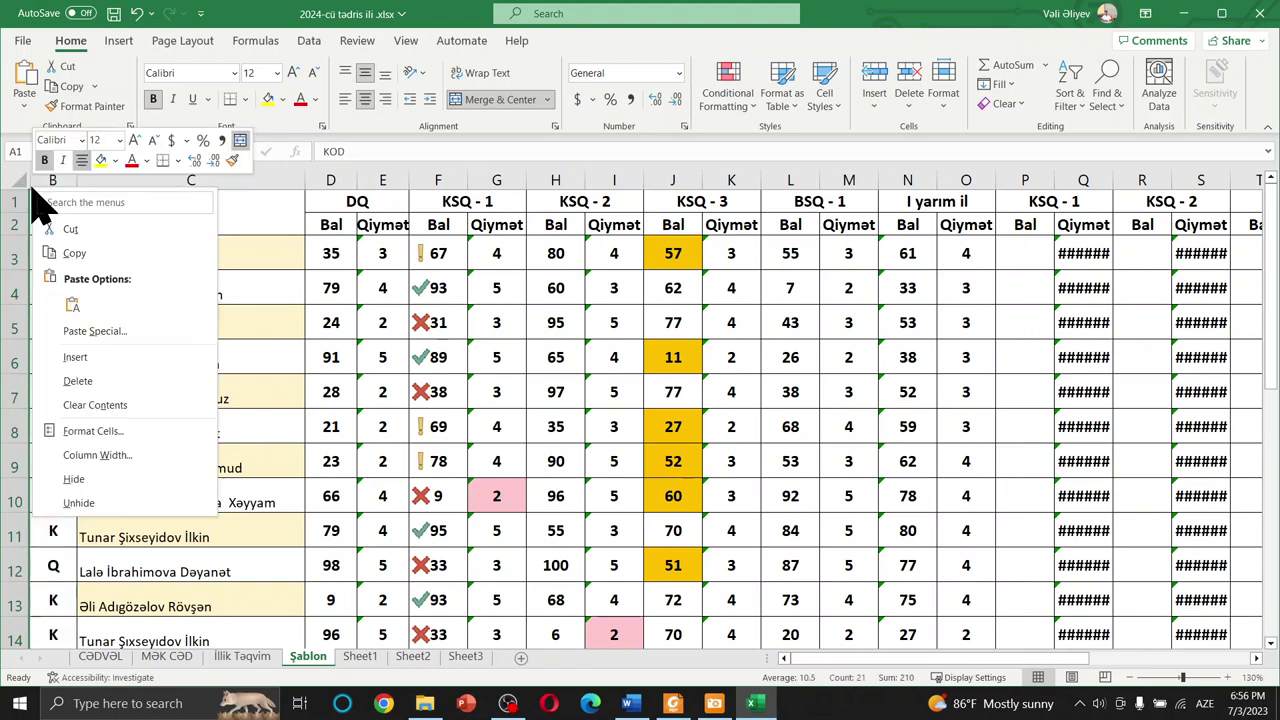
click(80, 503)
click(168, 390)
scroll(175, 388, down, 2)
scroll(178, 385, down, 3)
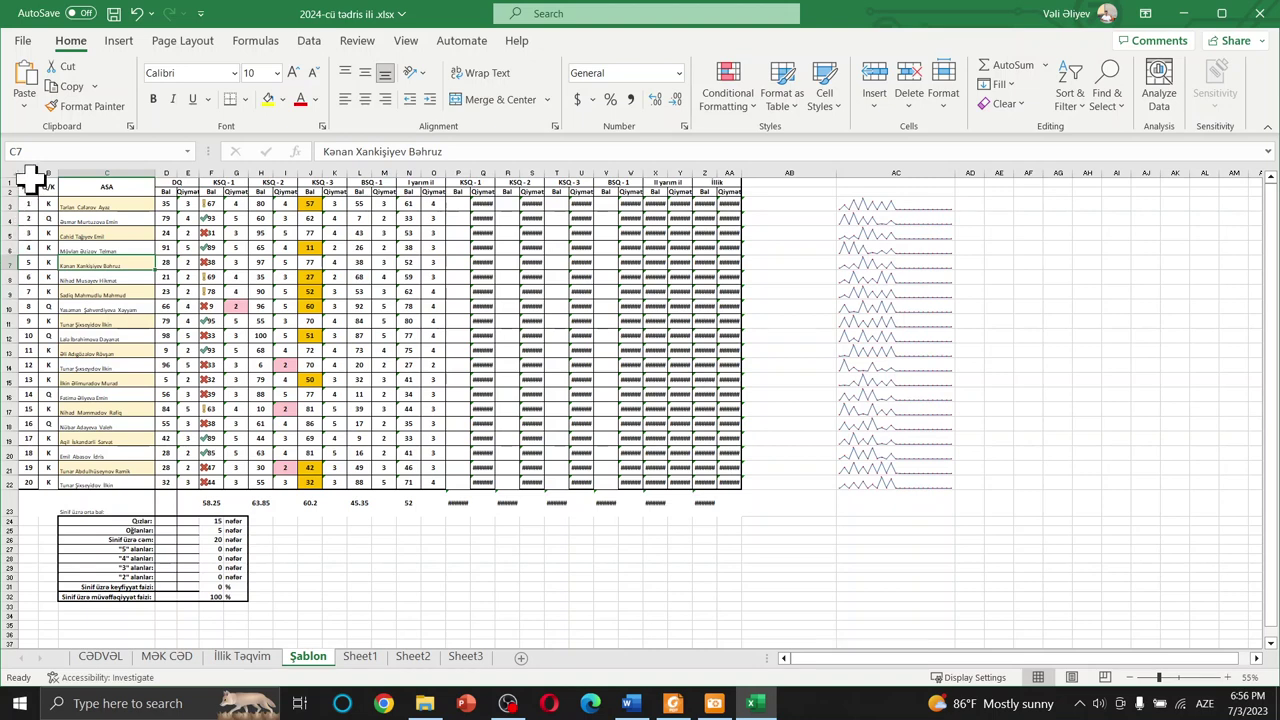
- Copy the Şablon range A1:AA32 and paste it into Sheet3
drag(30, 178, 722, 592)
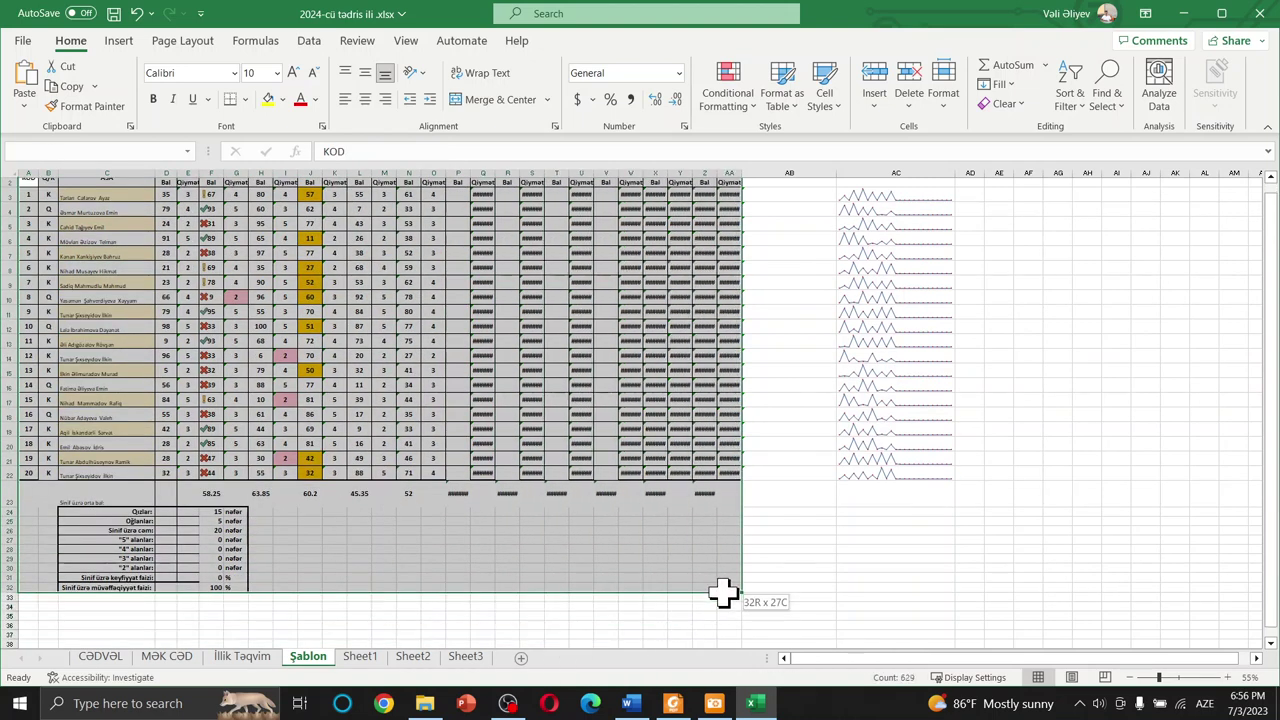
drag(722, 592, 726, 597)
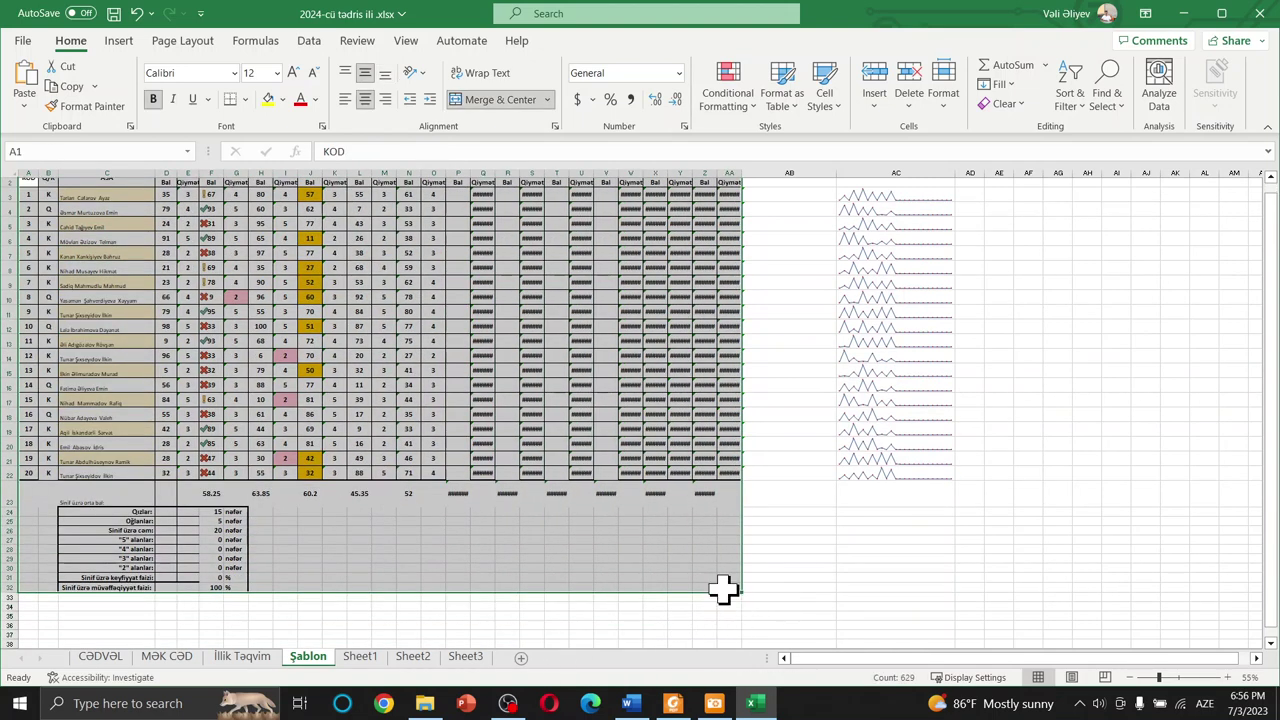
key(ctrl+c)
click(464, 660)
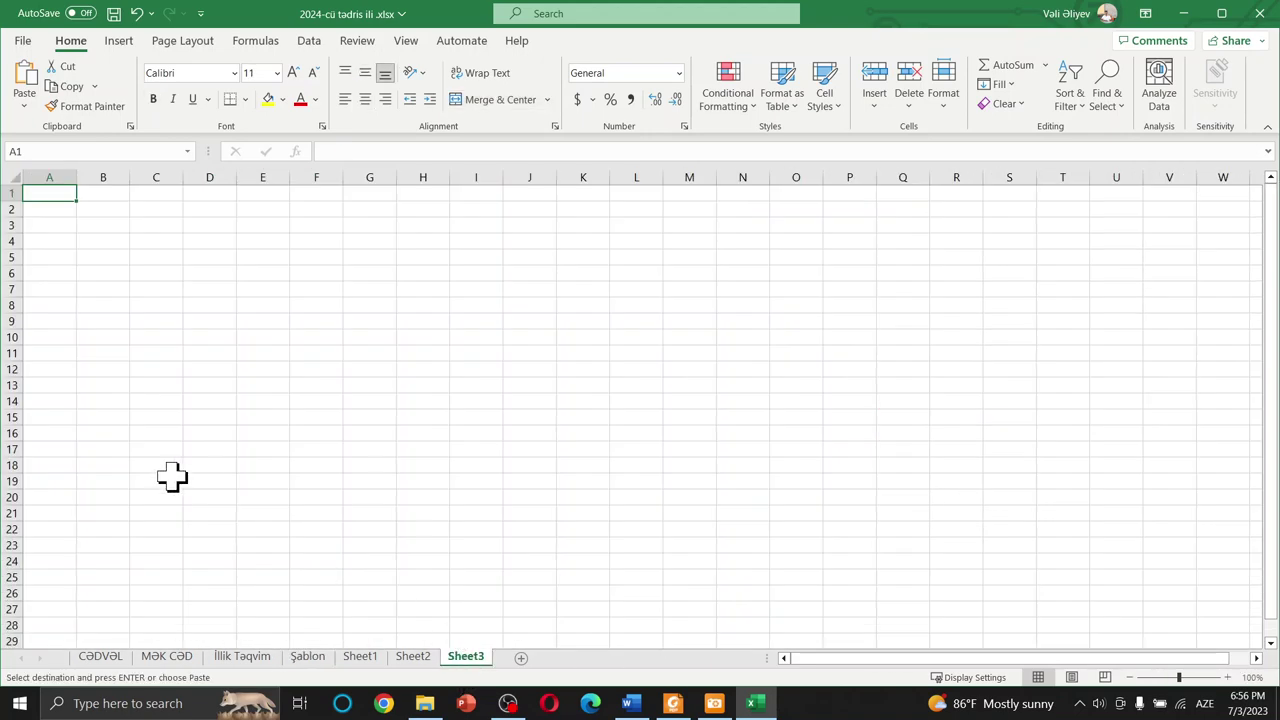
key(ctrl+v)
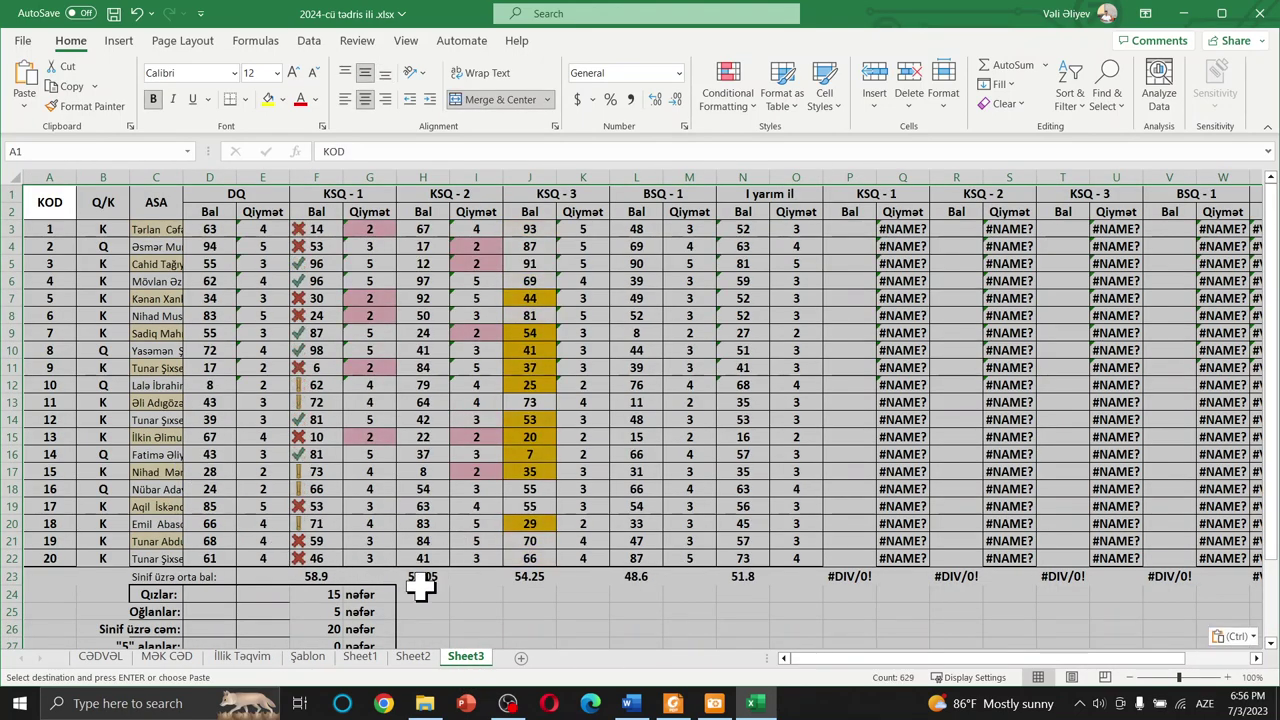
- Check the pasted summary totals below the table, then select columns A and B
click(474, 614)
ctrl+scroll(440, 576, down, 2)
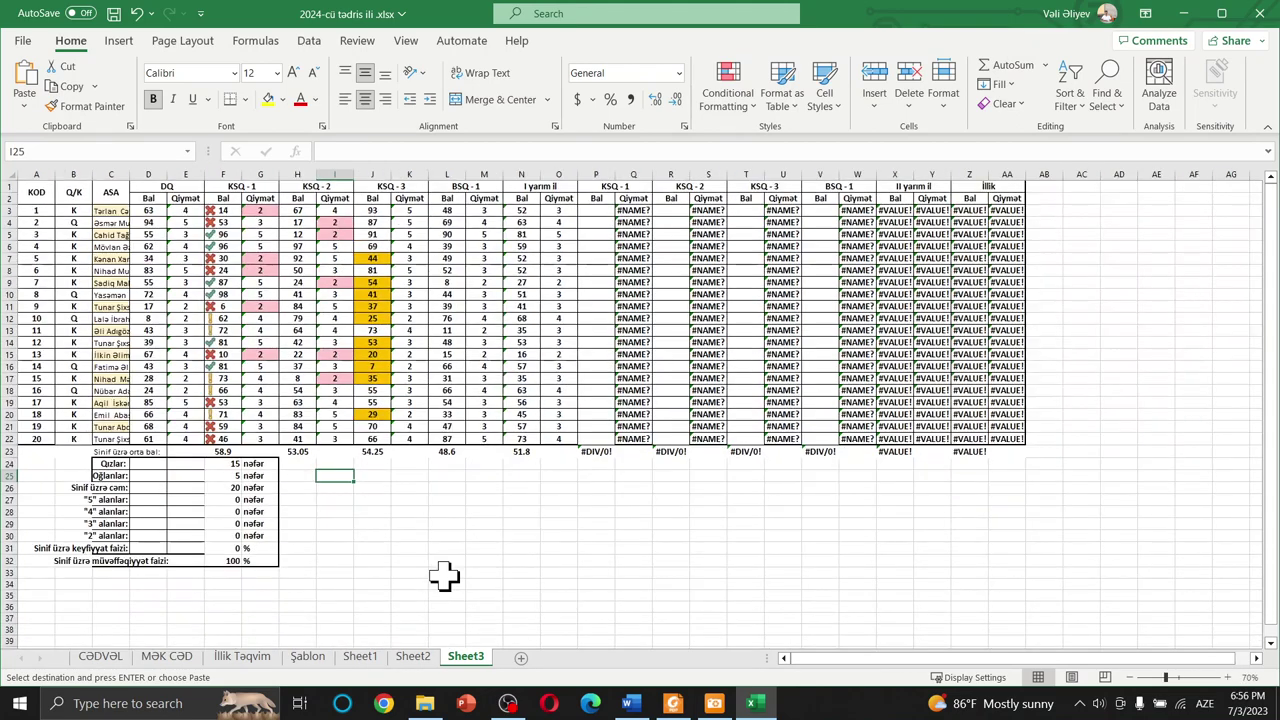
ctrl+scroll(443, 574, up, 2)
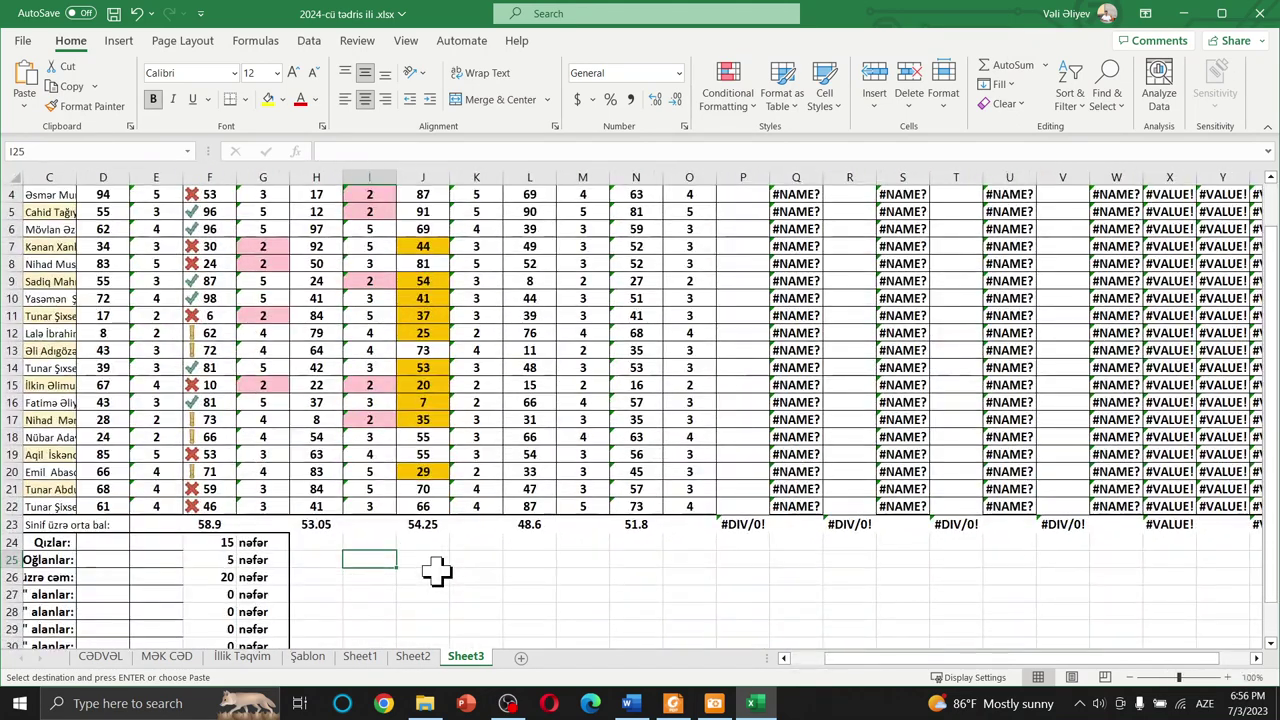
key(Down)
key(Left)
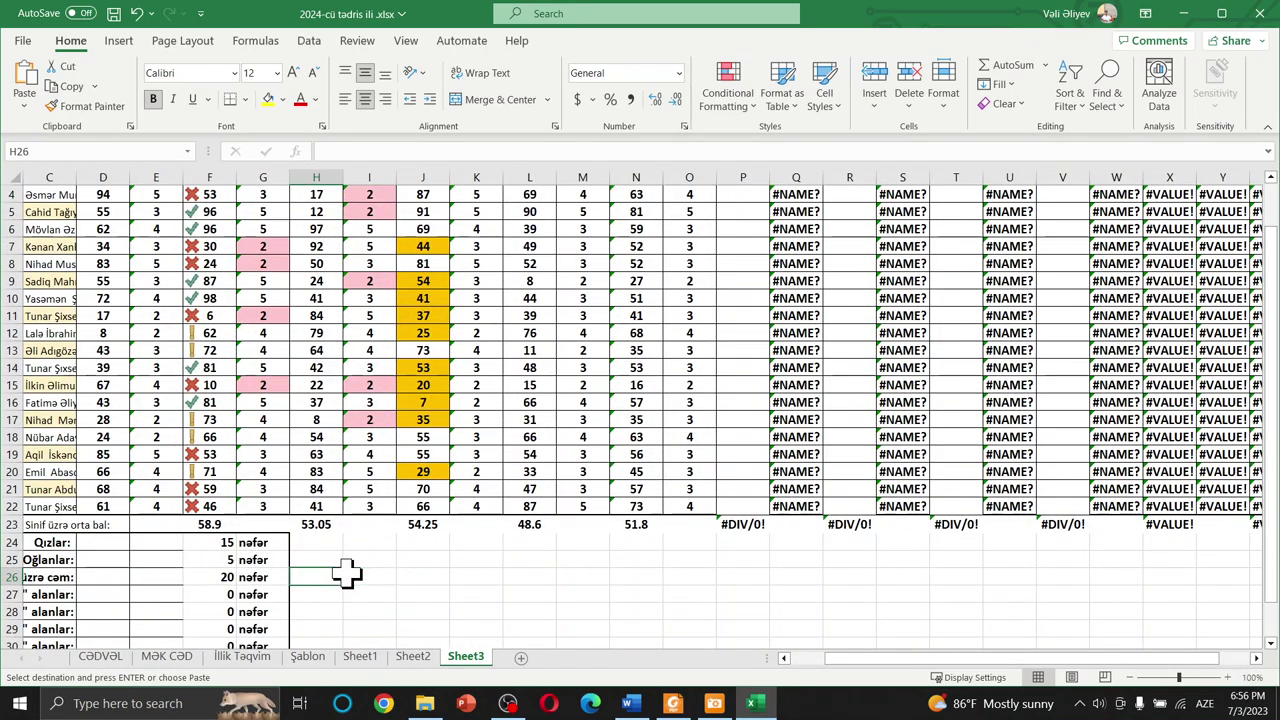
key(Left)
key(Left)
key(Left)
key(Left)
key(Left)
key(Left)
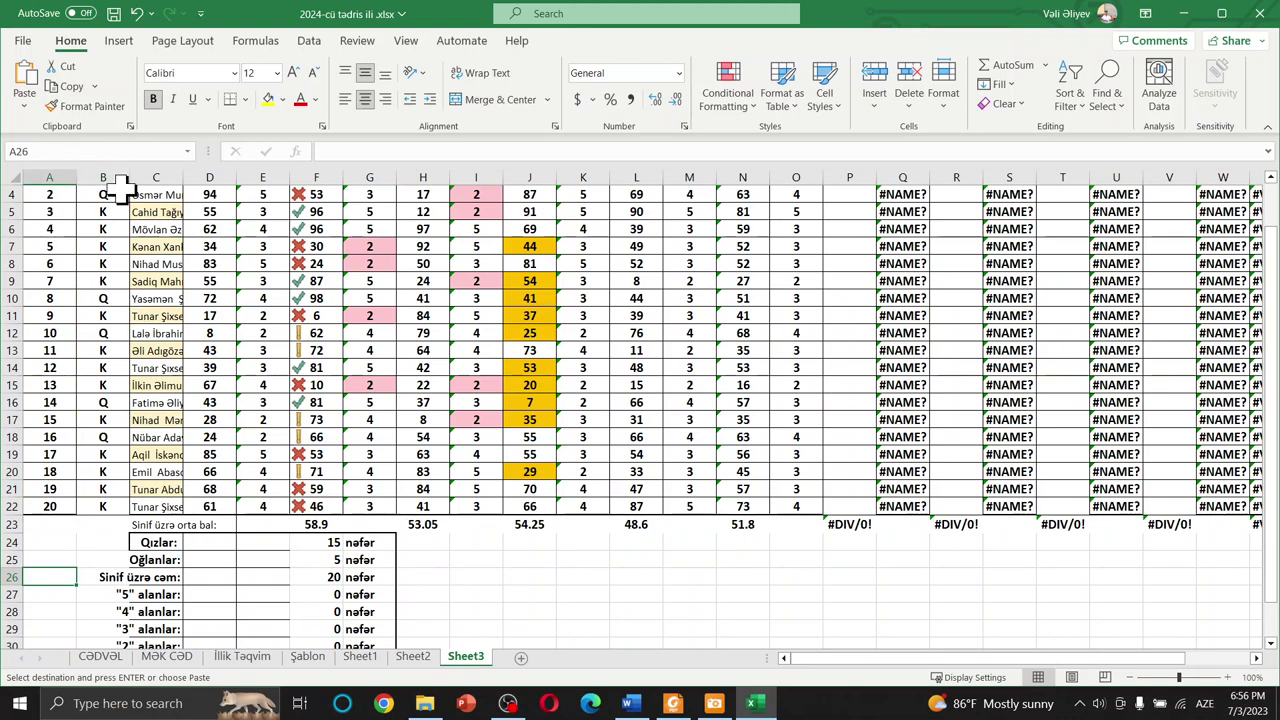
drag(54, 163, 104, 170)
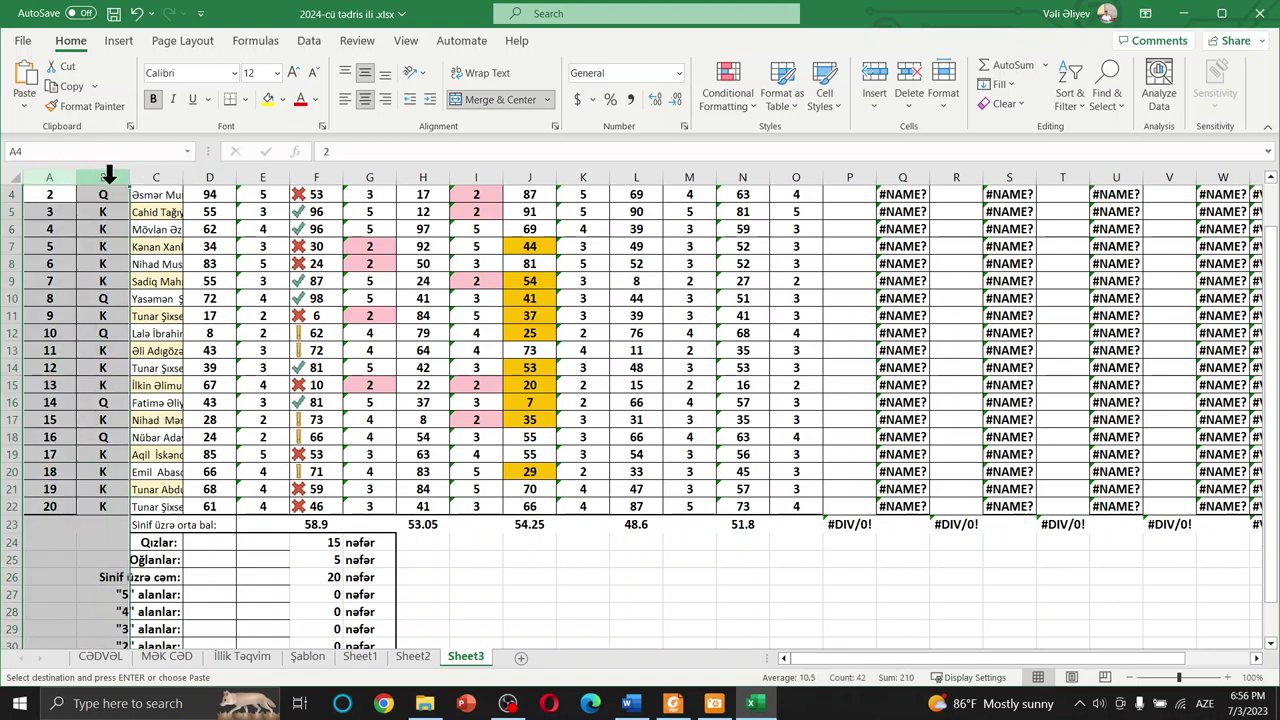
right_click(104, 170)
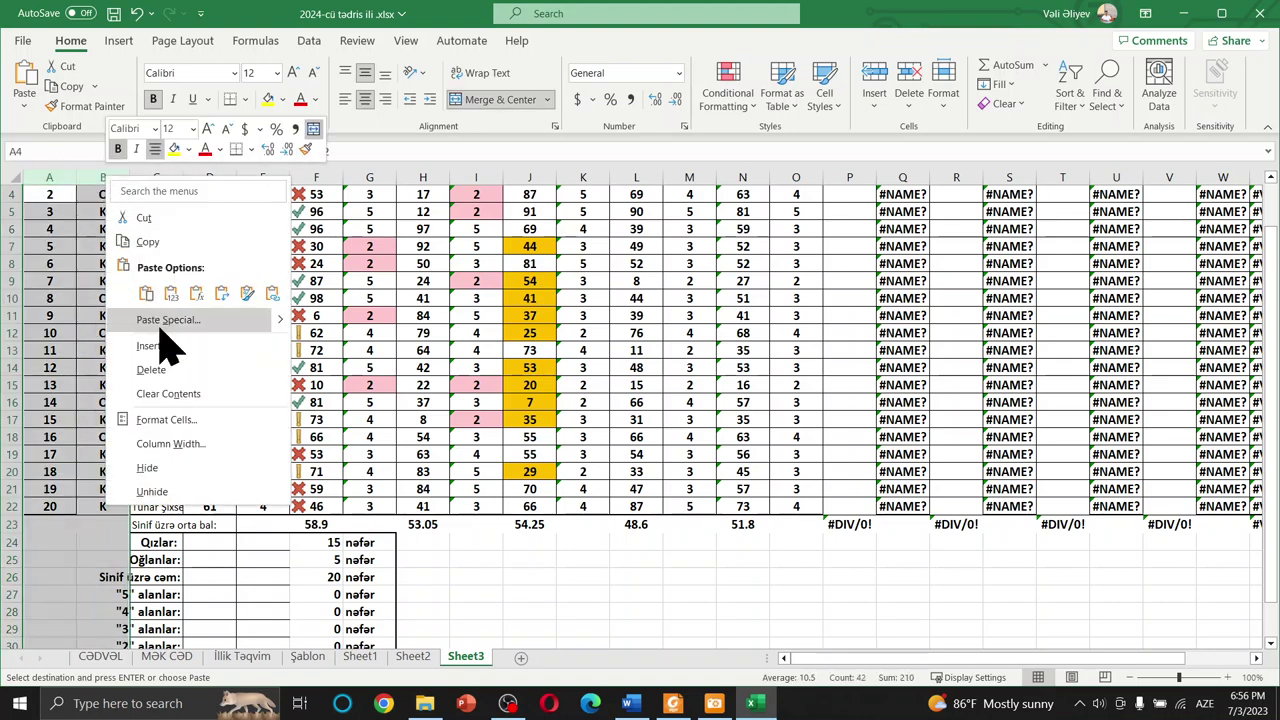
- Hide the KOD and Q/K columns A–B and resize column C to fit the student names
click(150, 467)
drag(84, 181, 312, 229)
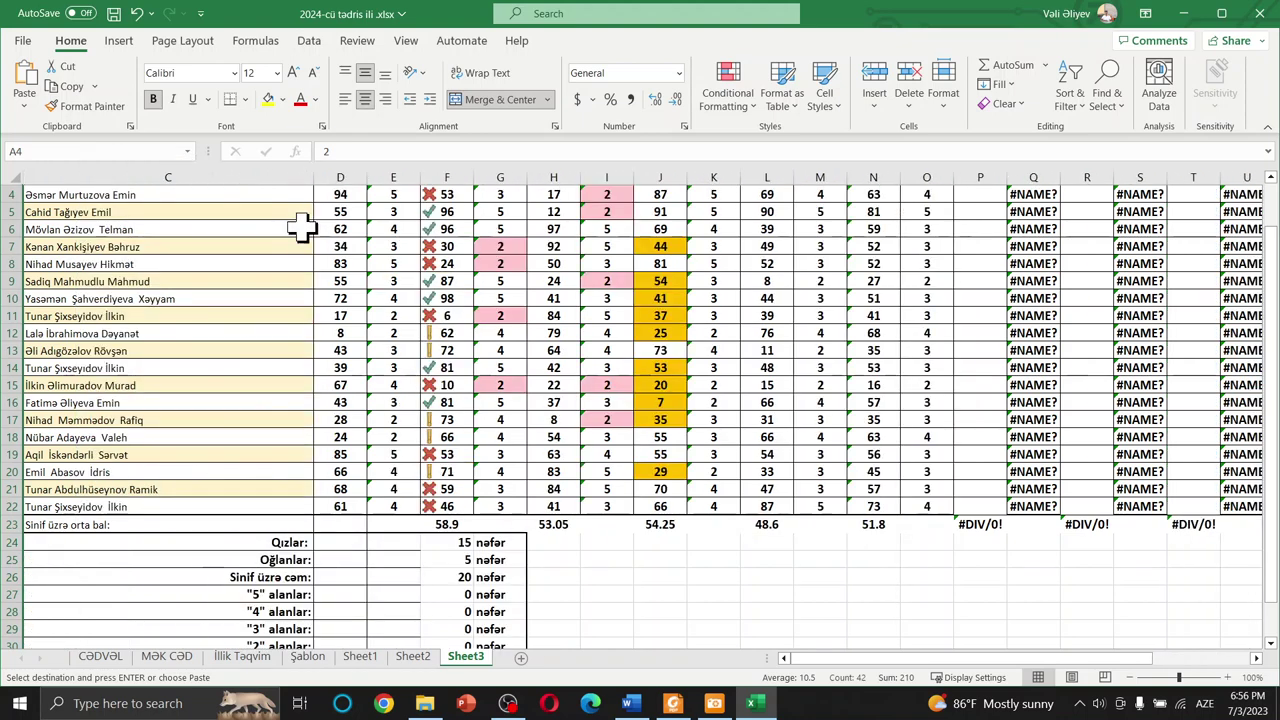
drag(311, 172, 232, 172)
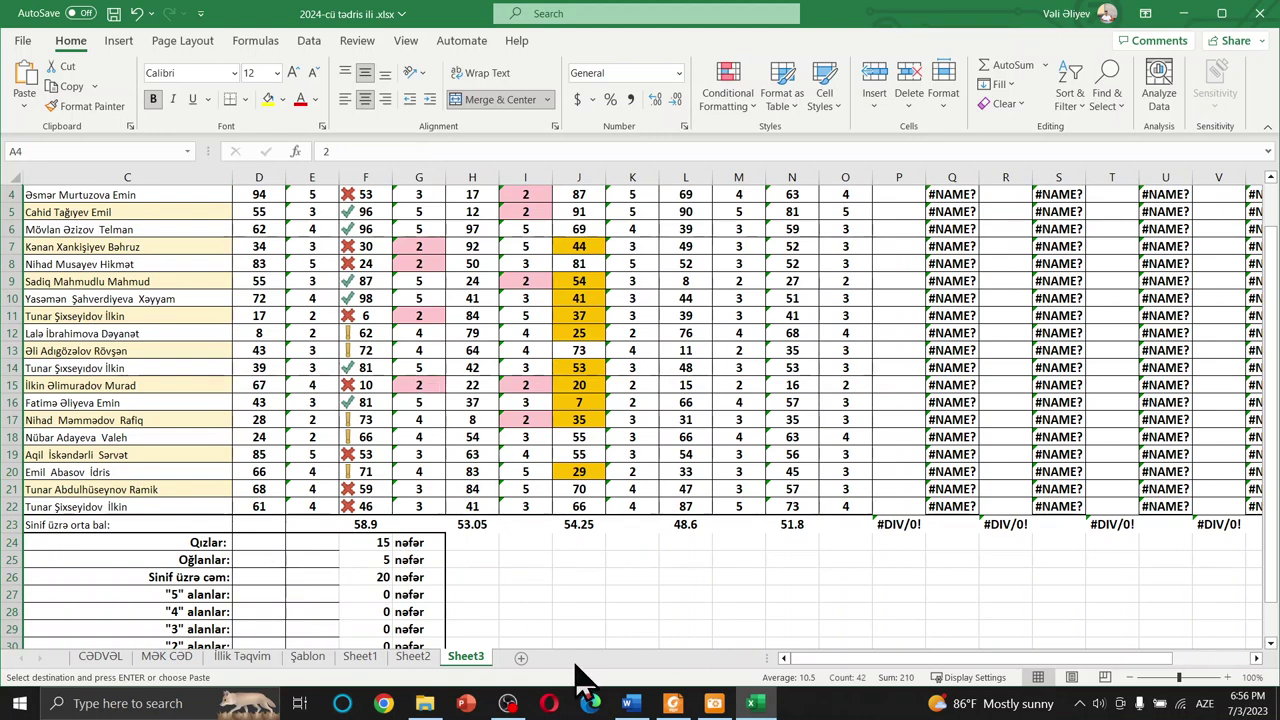
click(548, 593)
scroll(548, 593, up, 1)
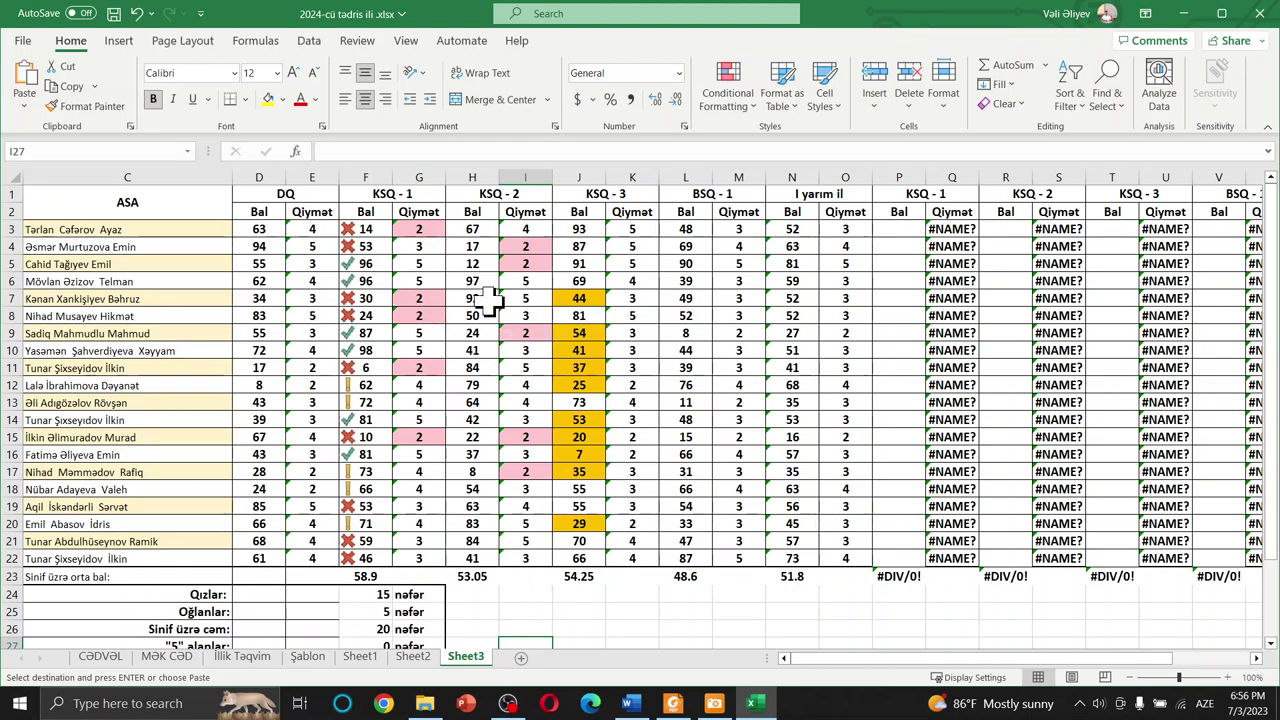
- View Sheet3's page breaks in Page Break Preview, then switch back to Normal view
click(405, 45)
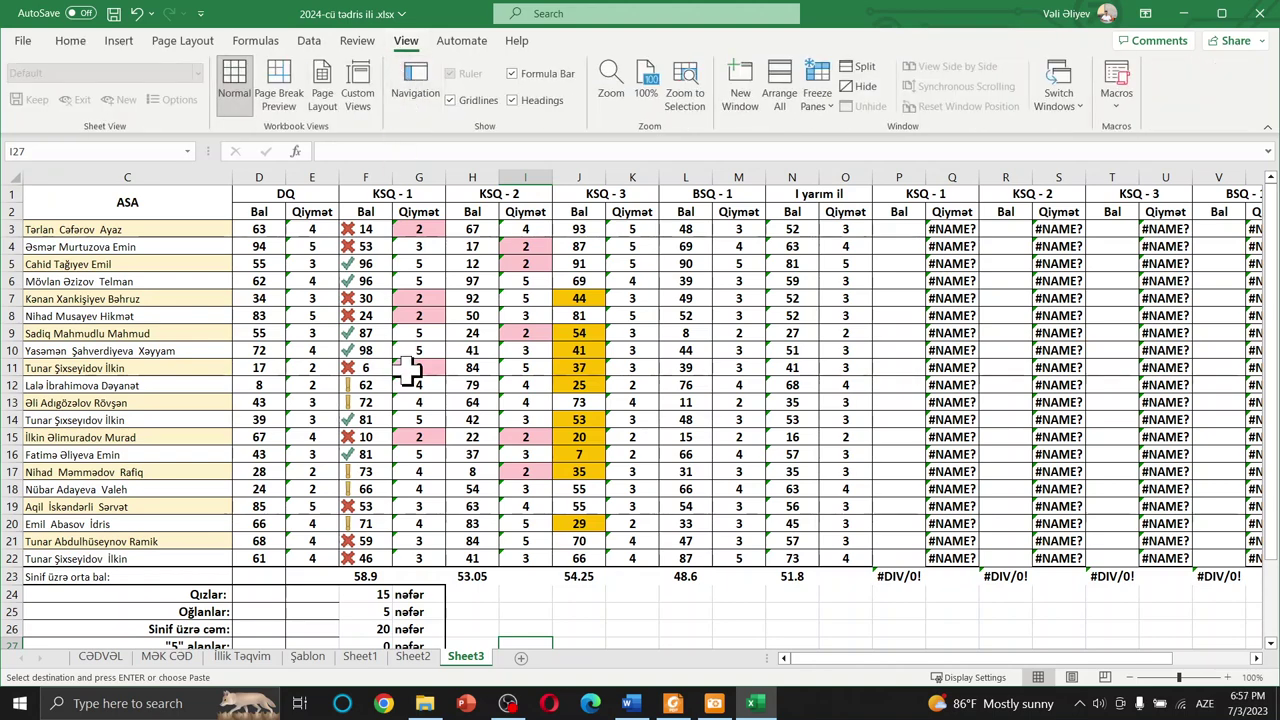
scroll(405, 370, down, 2)
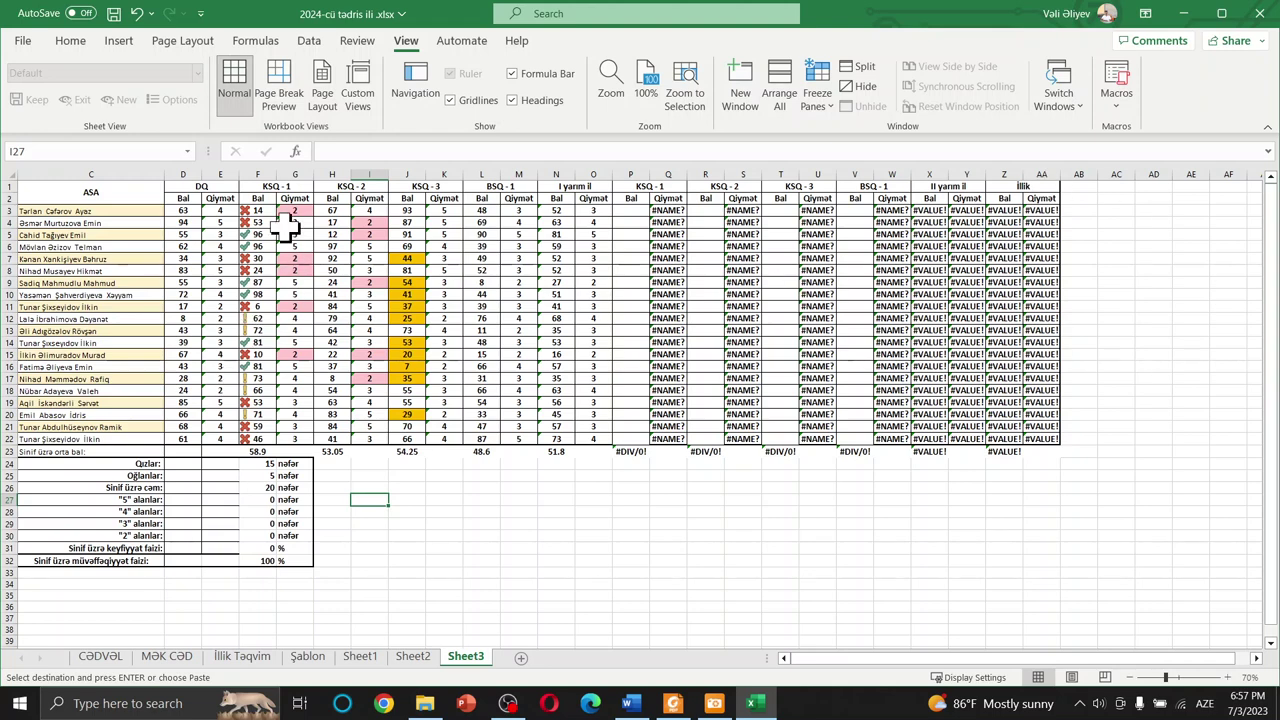
click(279, 85)
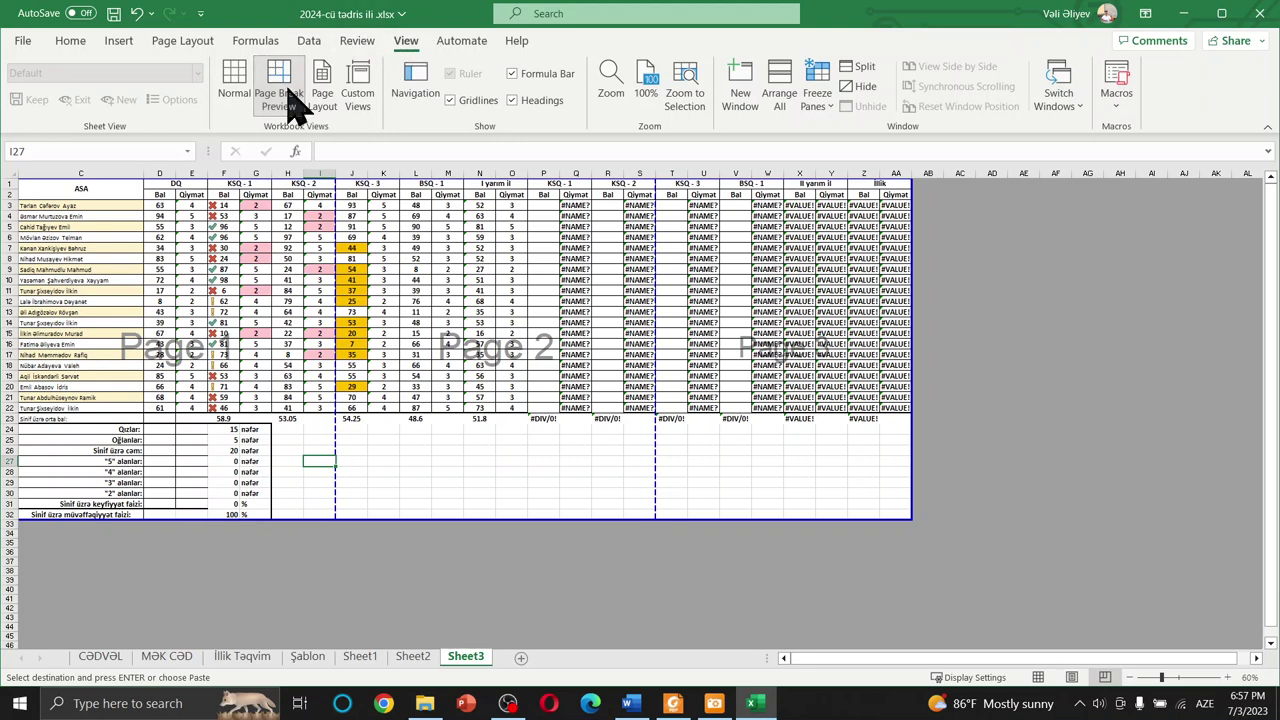
click(245, 85)
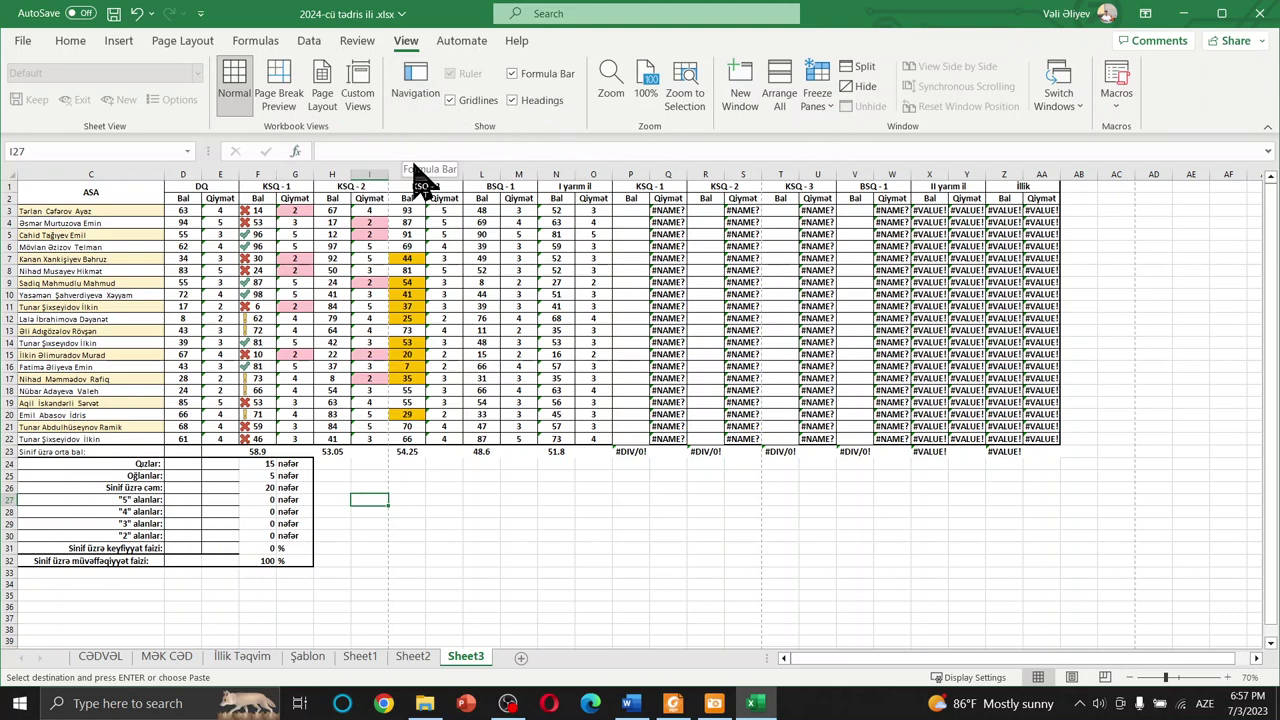
- Expand the formula bar and toggle it off and back on
drag(416, 157, 417, 262)
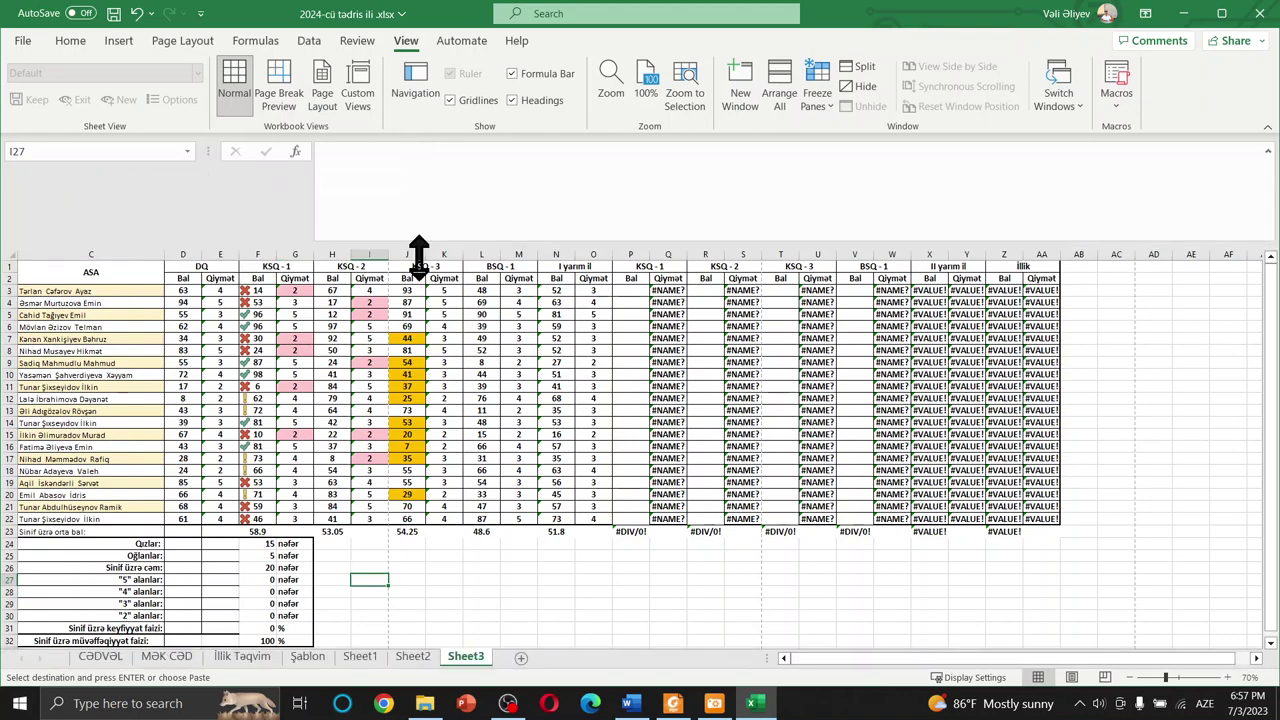
click(524, 74)
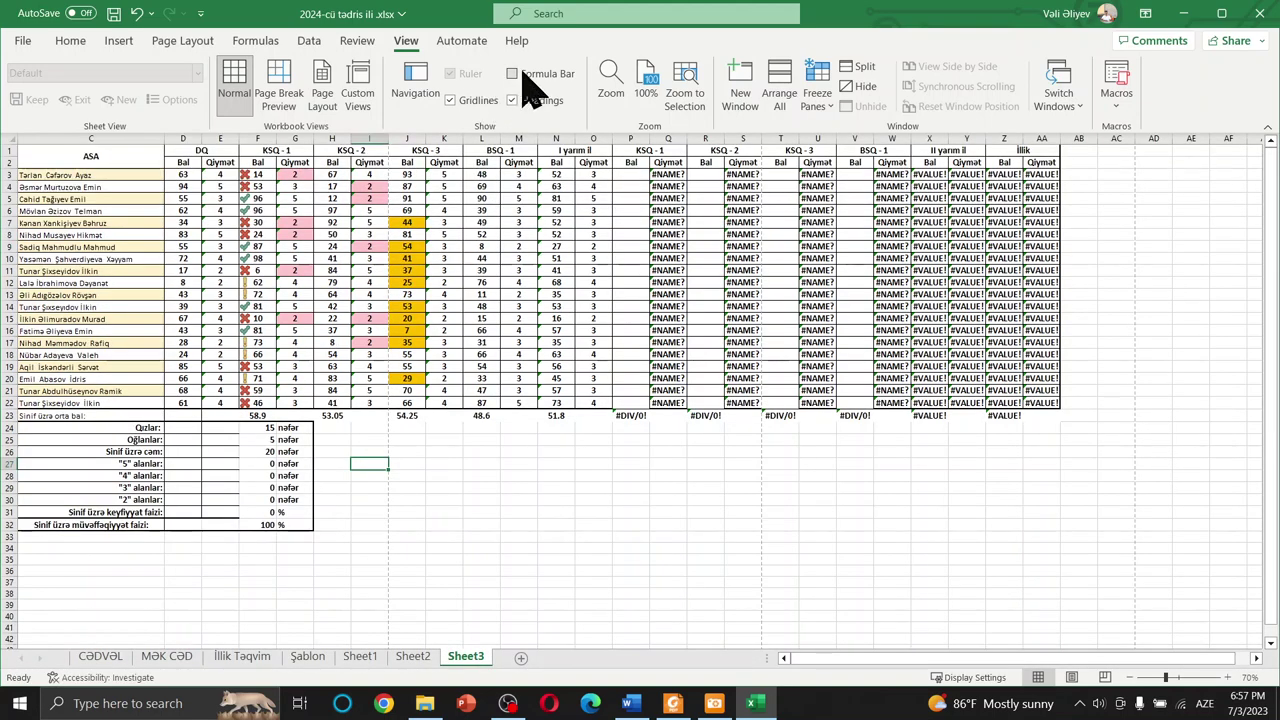
click(522, 74)
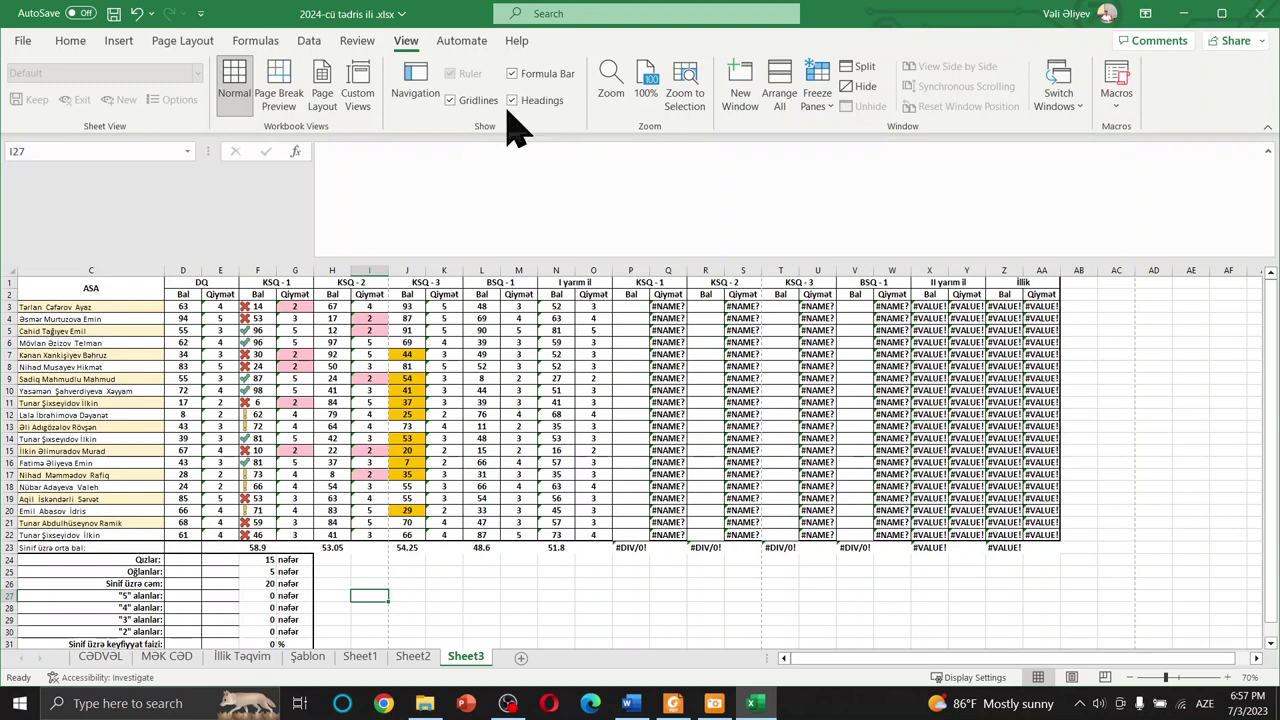
- Toggle gridlines and headings off and on again, then add a blank Sheet4
click(451, 101)
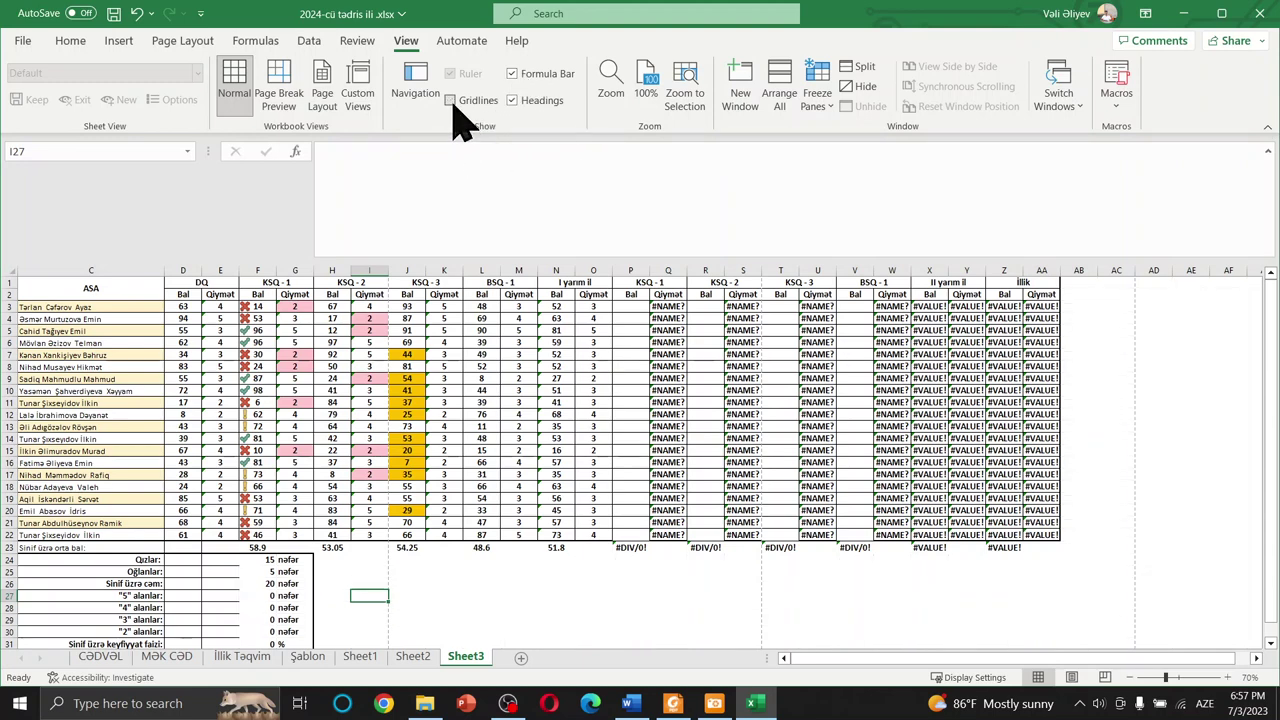
click(514, 101)
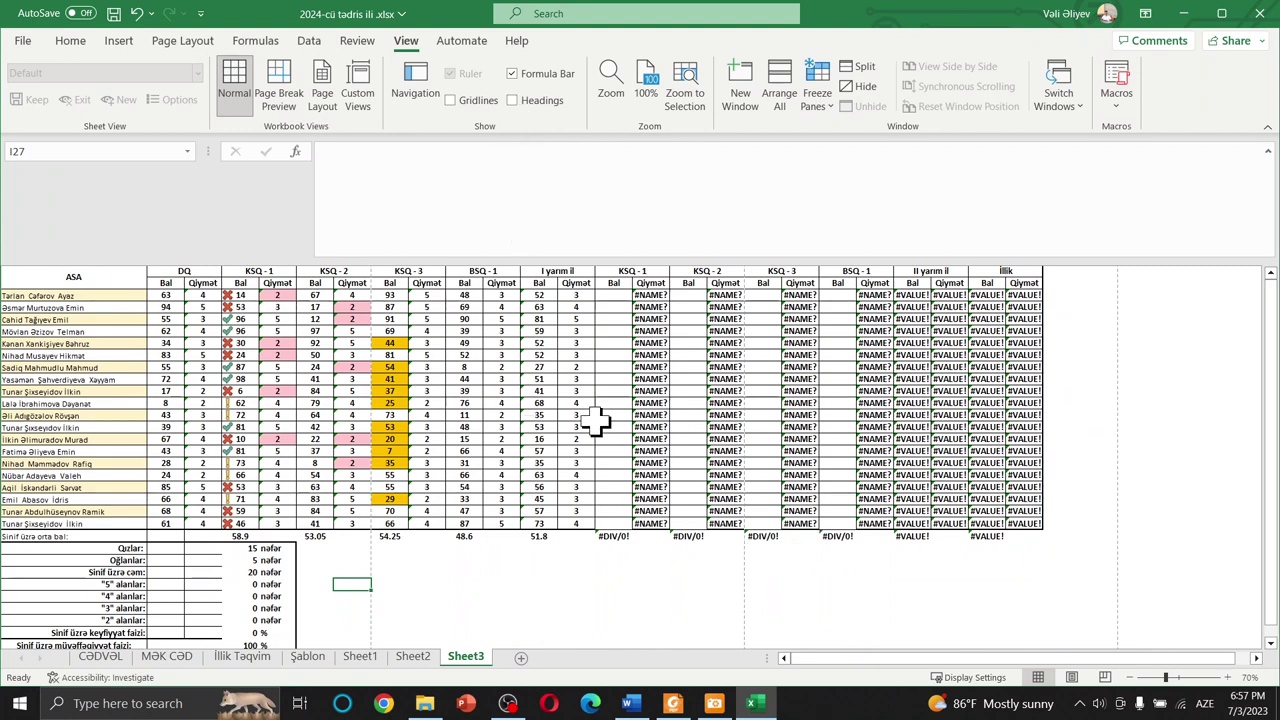
click(451, 100)
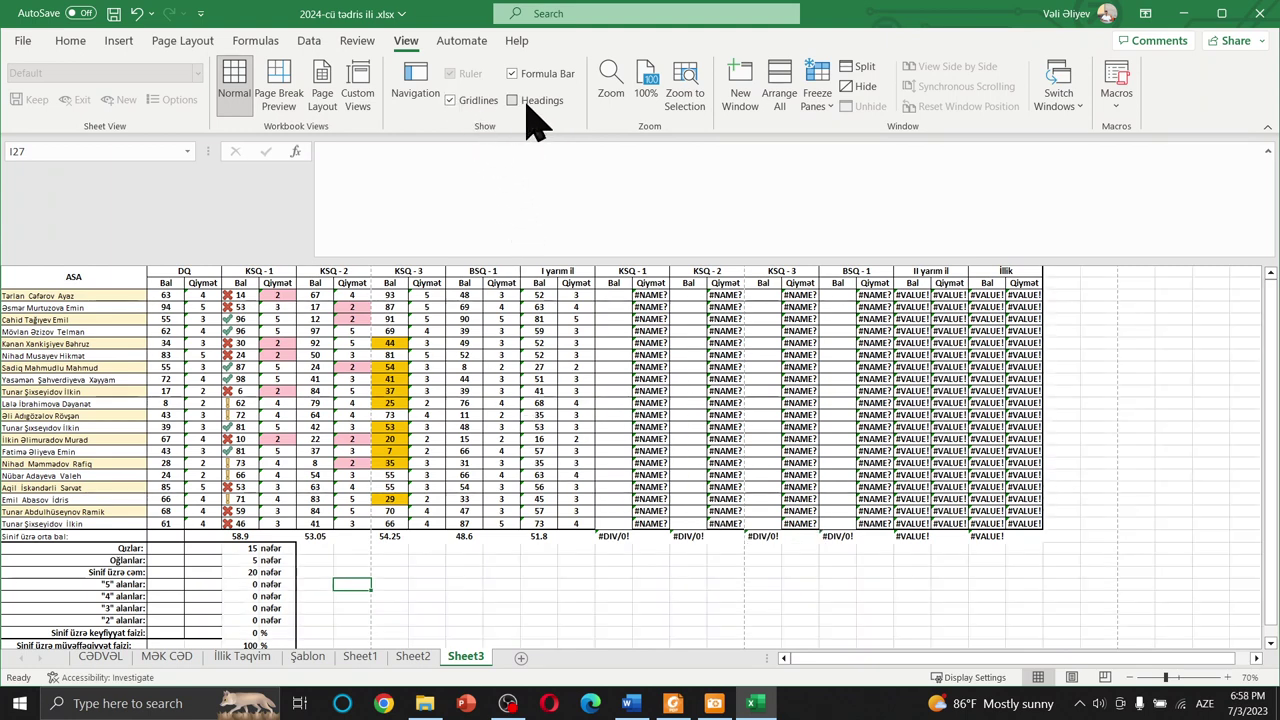
click(527, 104)
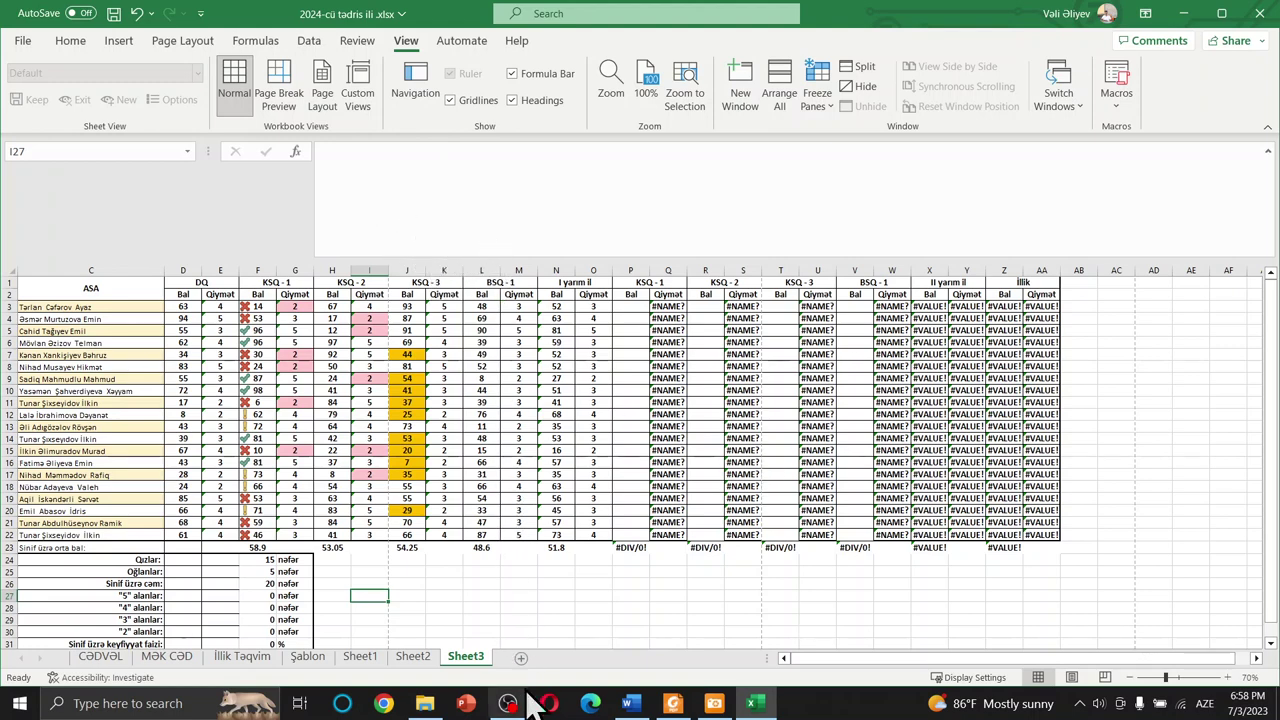
click(520, 657)
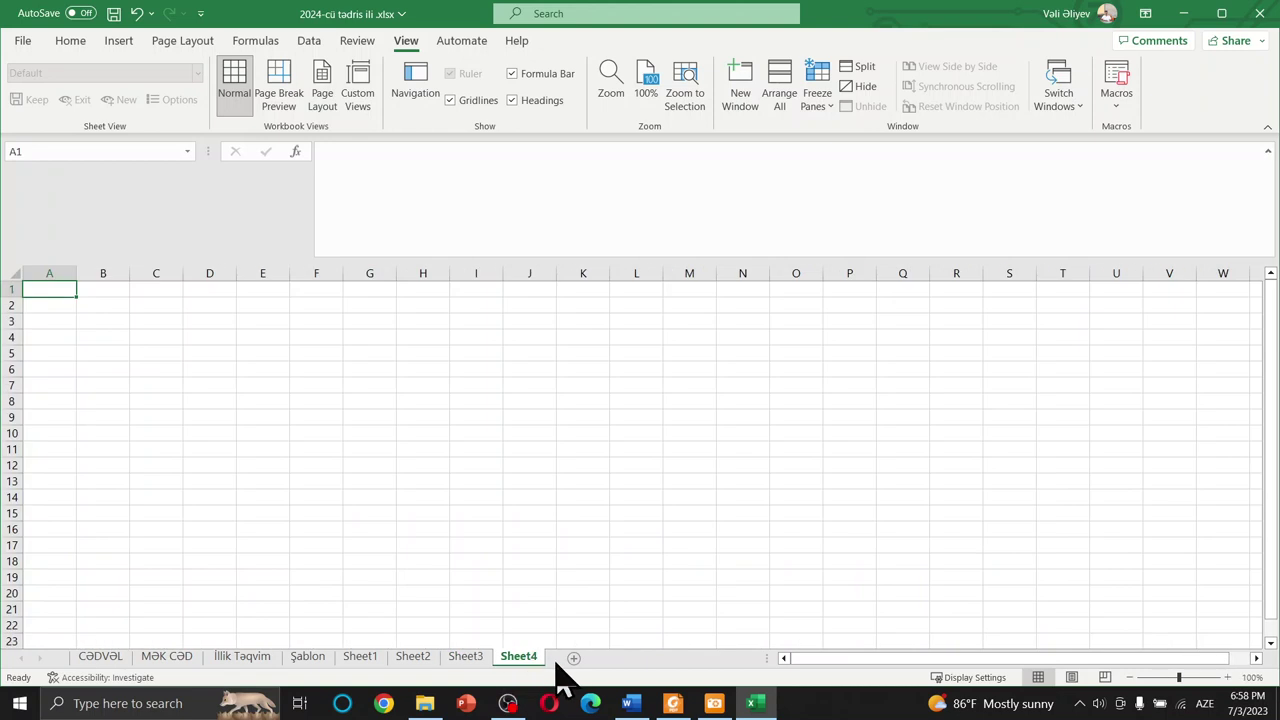
- Add four more blank worksheets after Sheet4
click(574, 658)
click(627, 658)
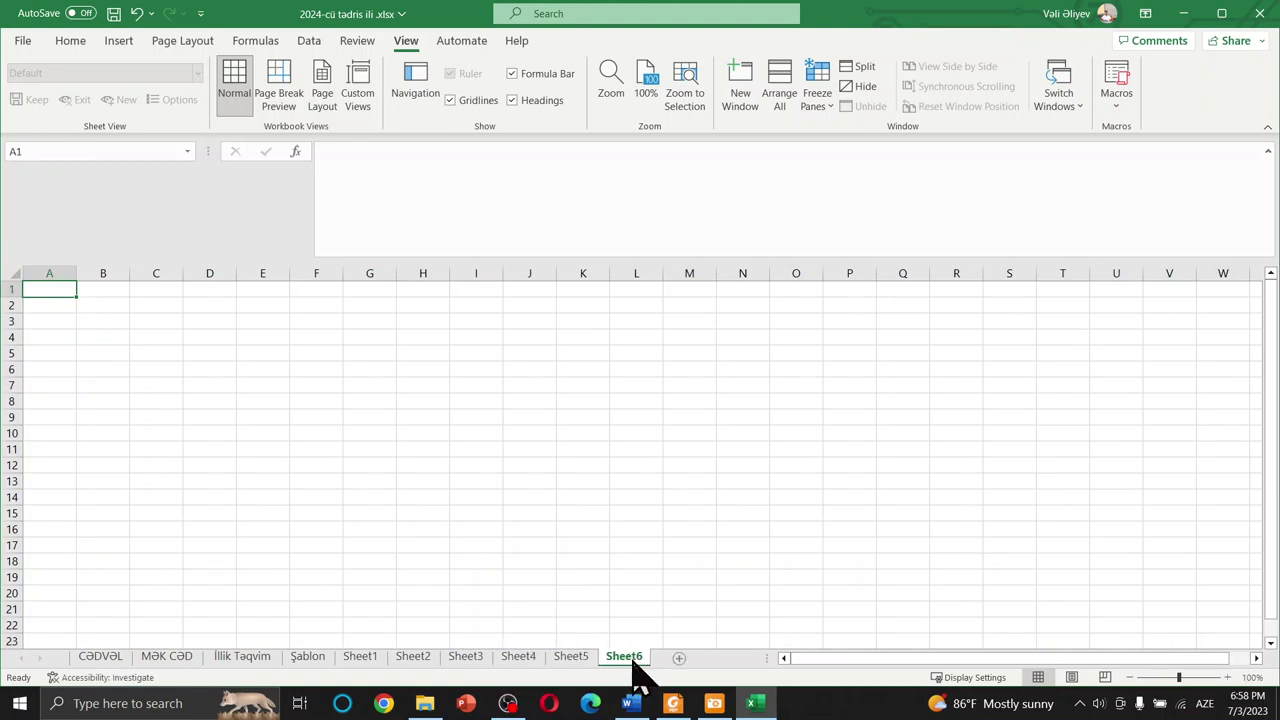
click(679, 657)
click(731, 657)
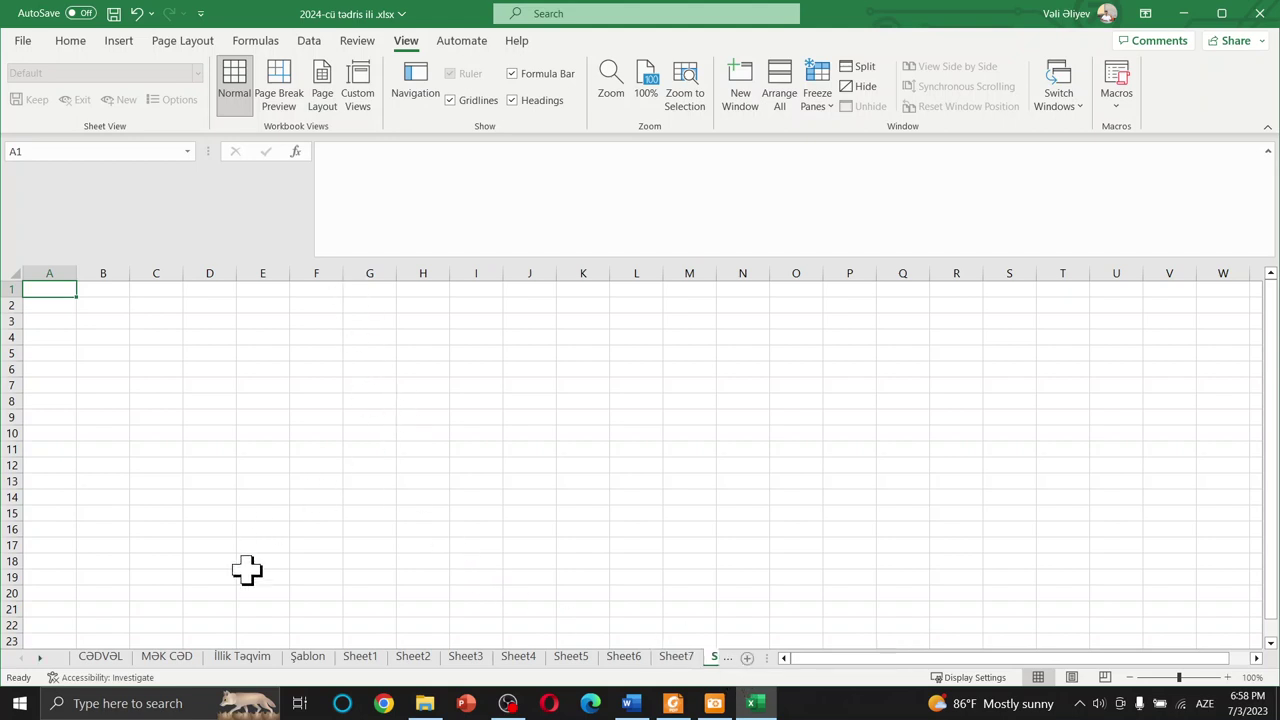
- Move the Sheet7 tab in front of Sheet6
click(698, 660)
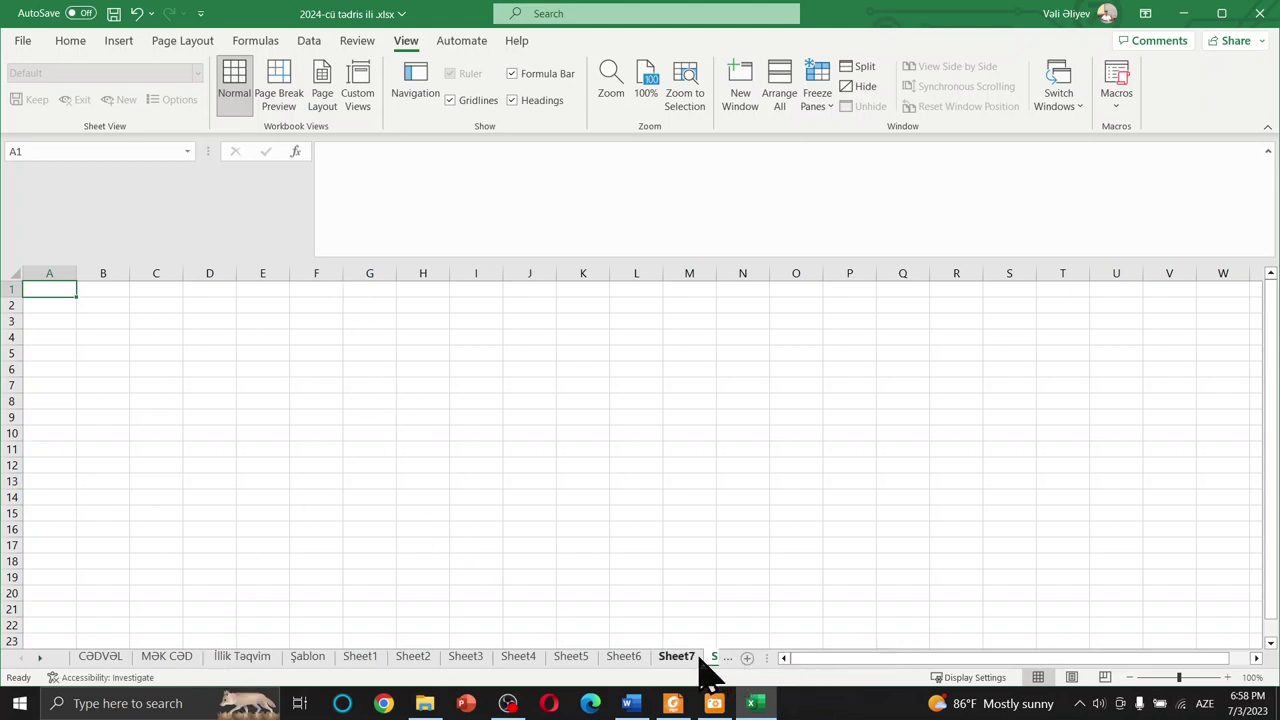
click(733, 658)
click(683, 660)
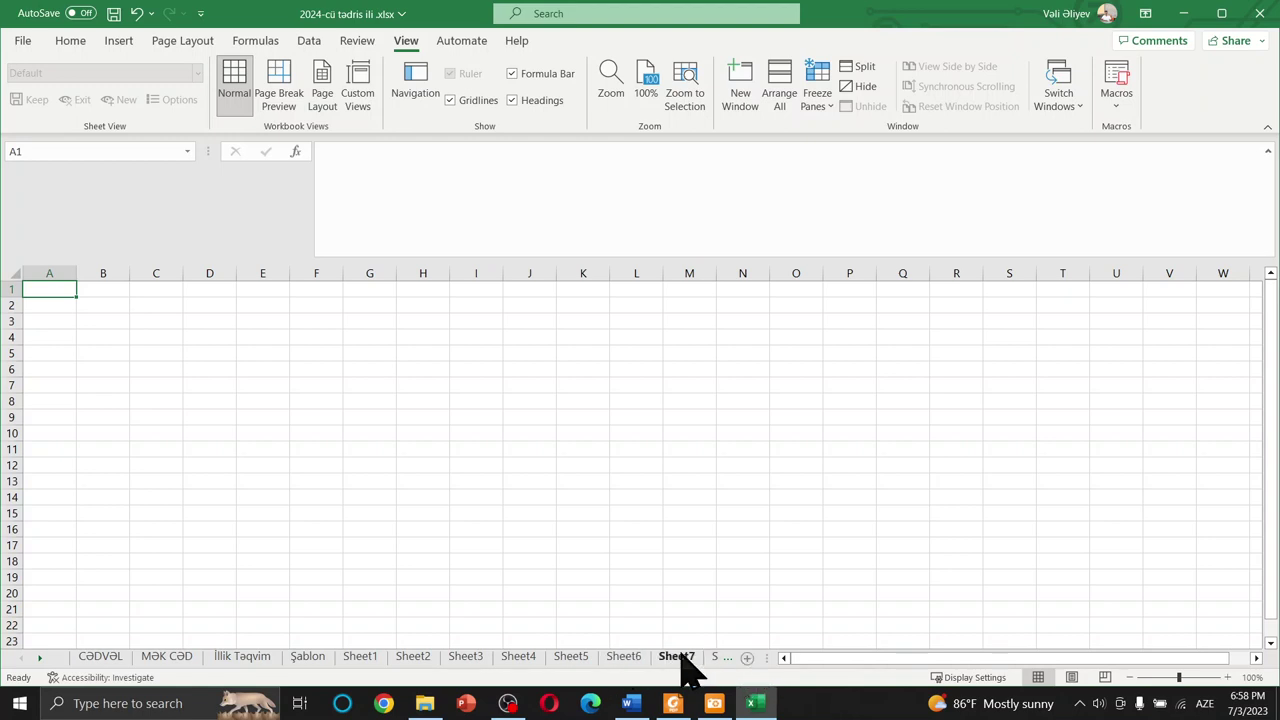
drag(697, 672, 629, 663)
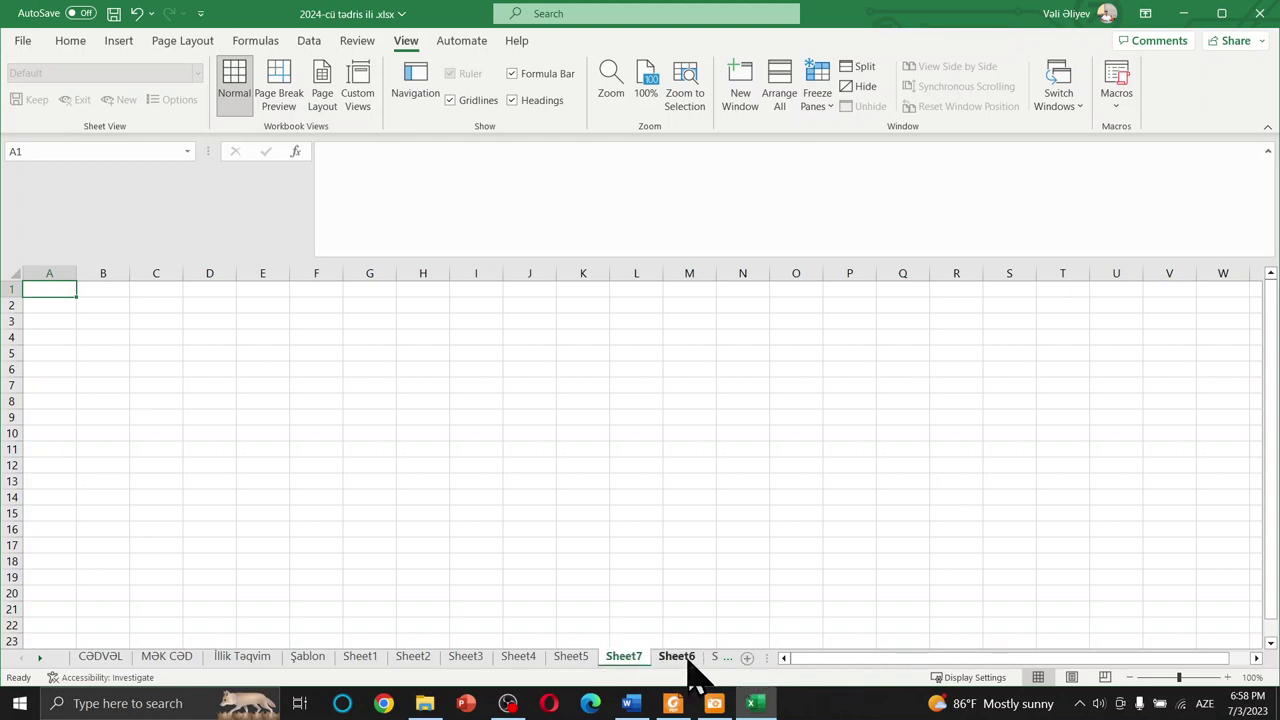
- Add three more blank worksheets, including Sheet10
click(747, 658)
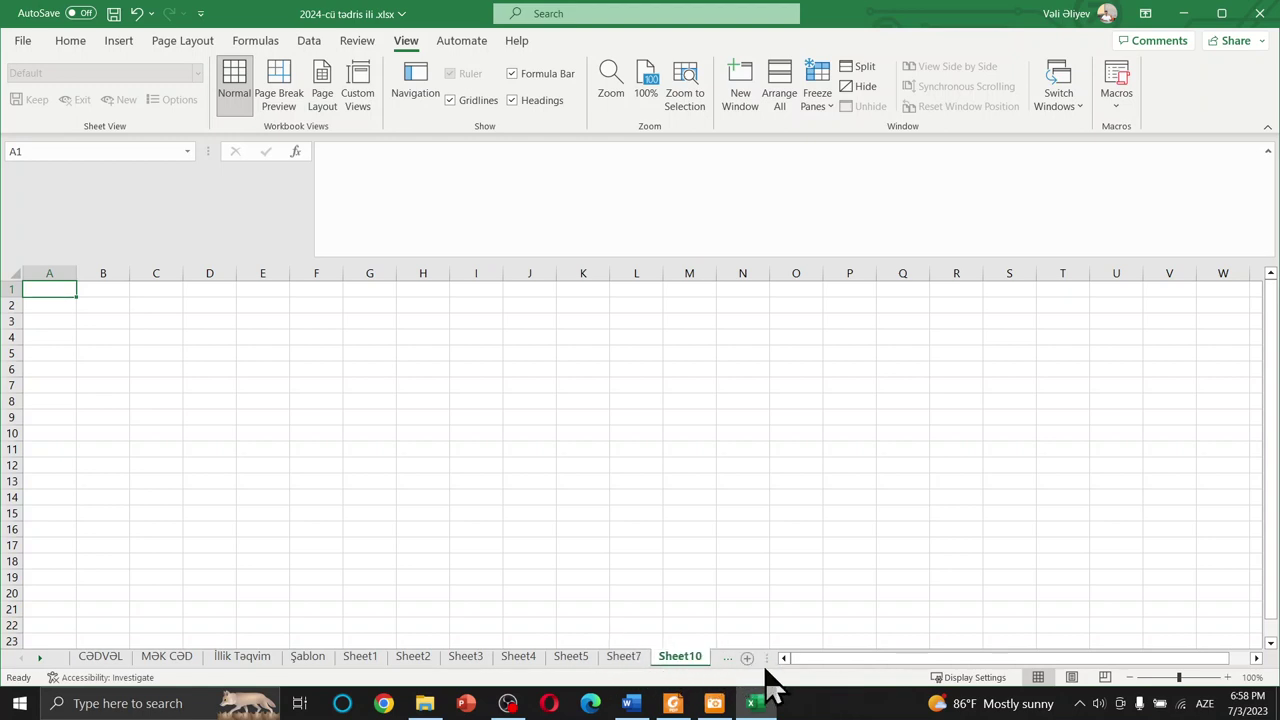
click(725, 658)
click(747, 658)
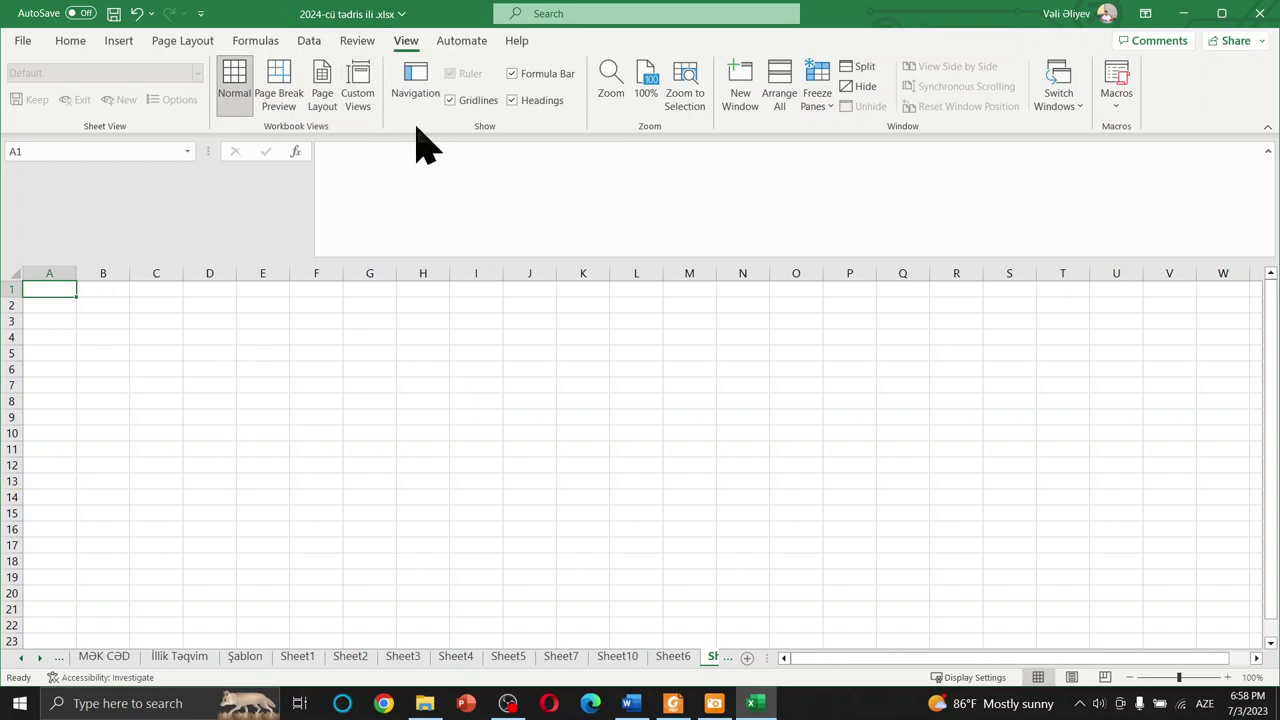
- Open the Navigation pane and jump to the CƏDVƏL sheet, expanding its table entry
click(415, 80)
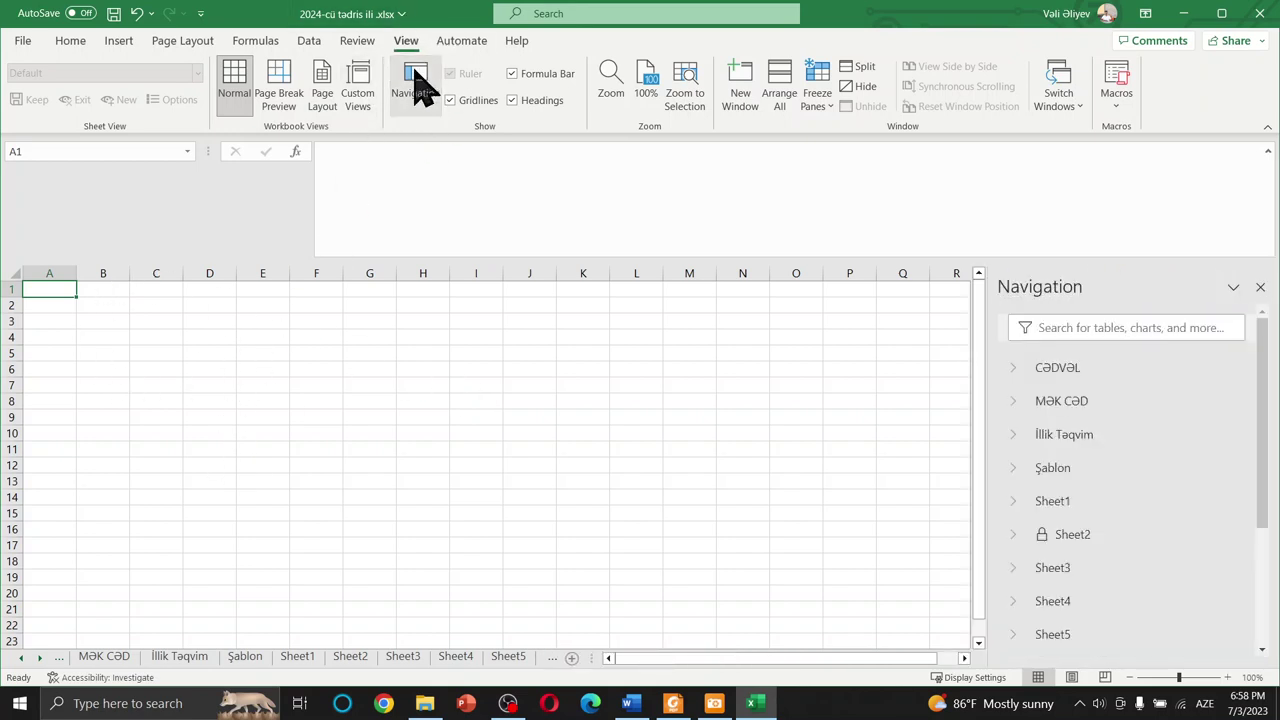
scroll(1090, 450, down, 3)
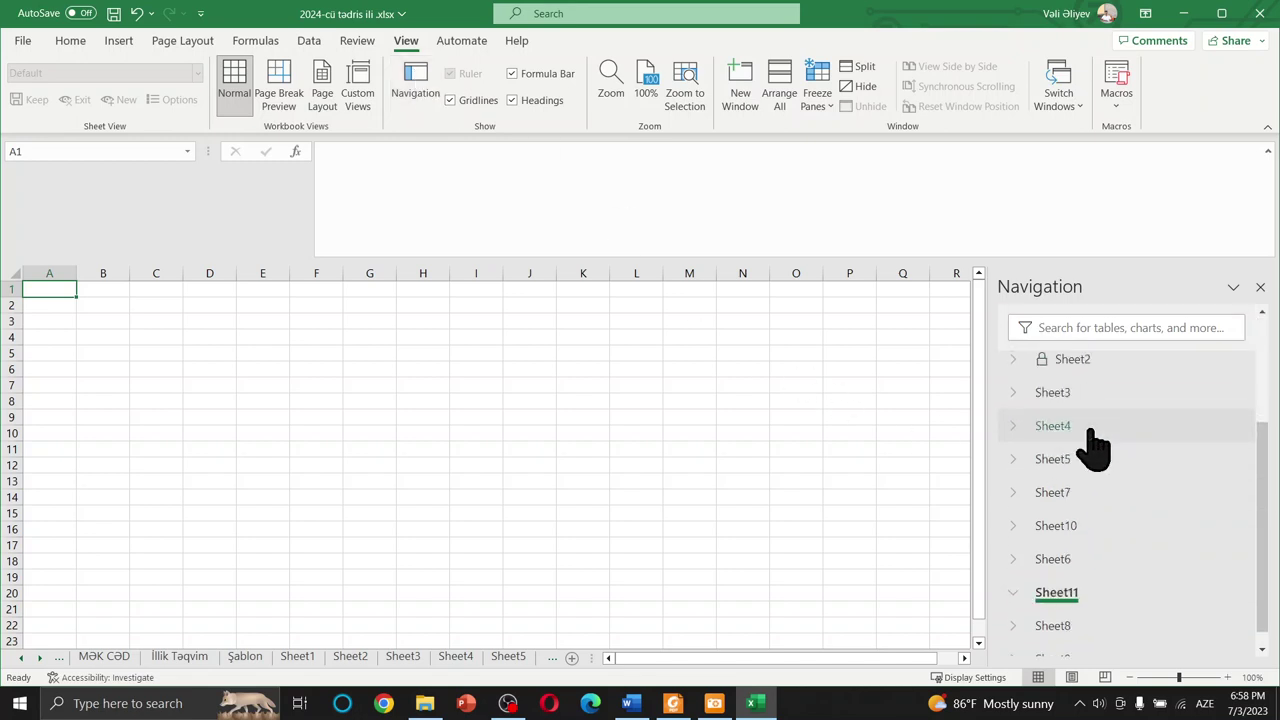
scroll(1092, 450, down, 1)
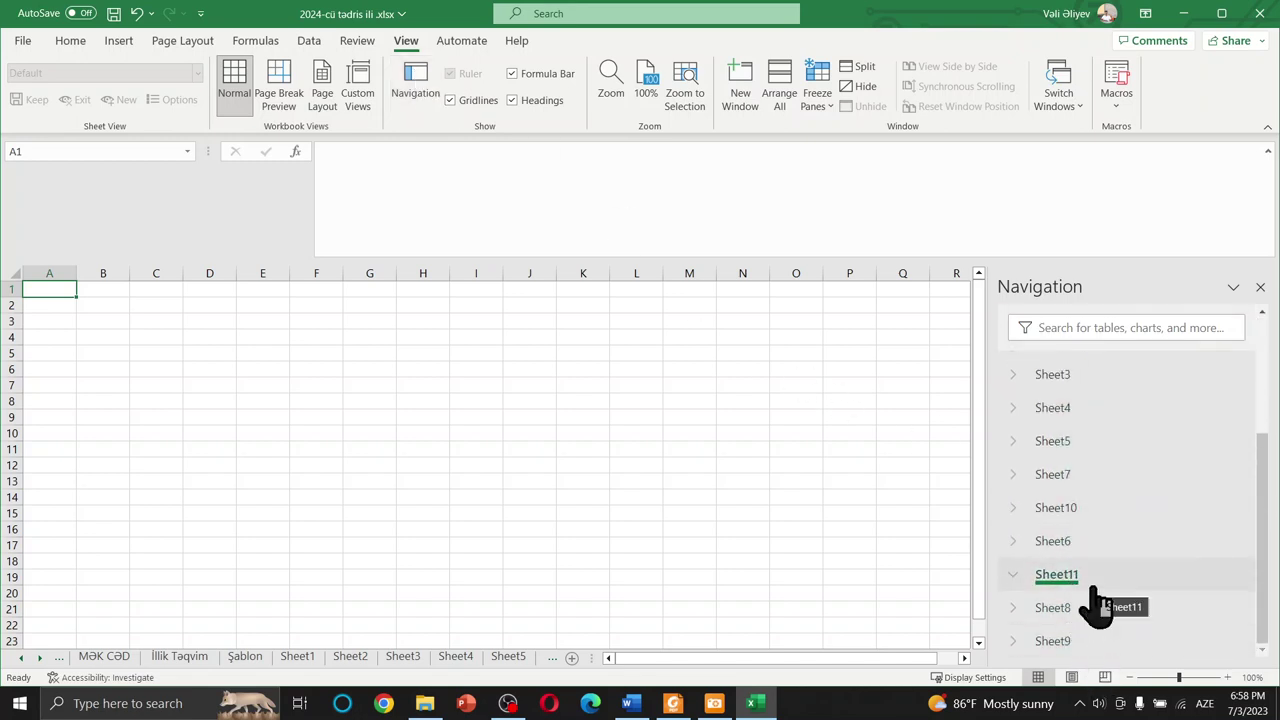
scroll(1110, 550, up, 4)
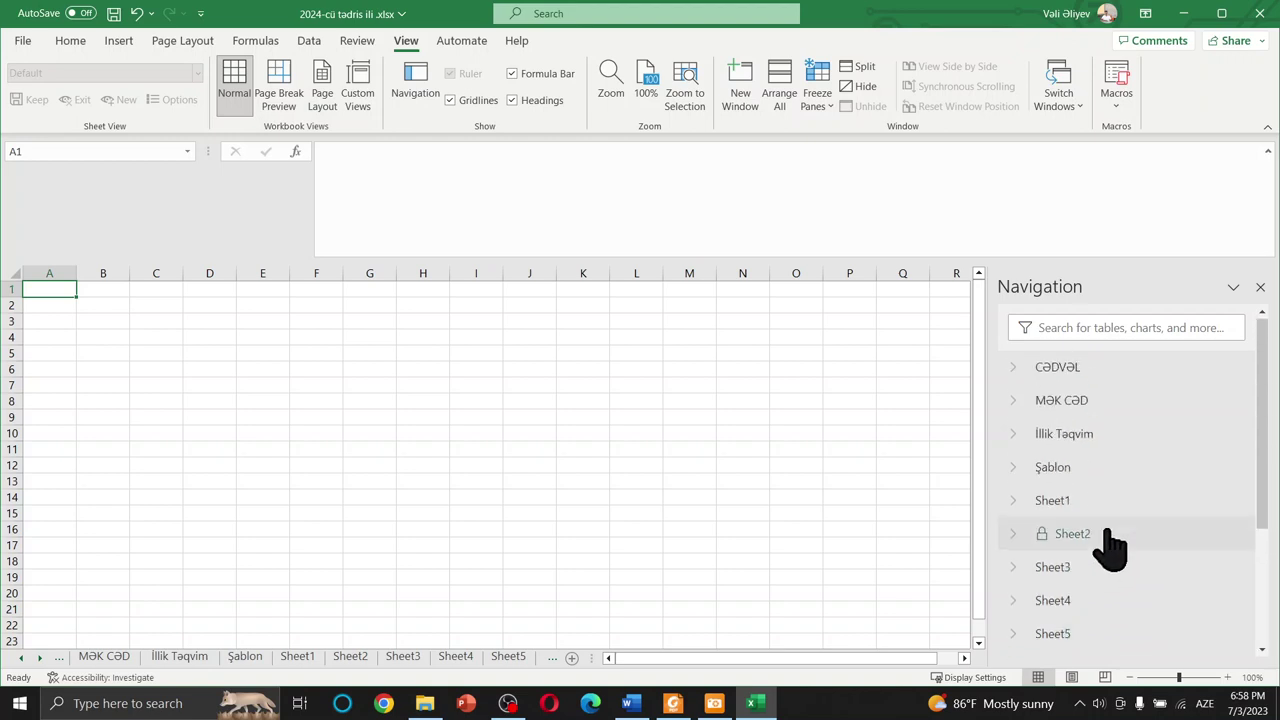
click(1063, 369)
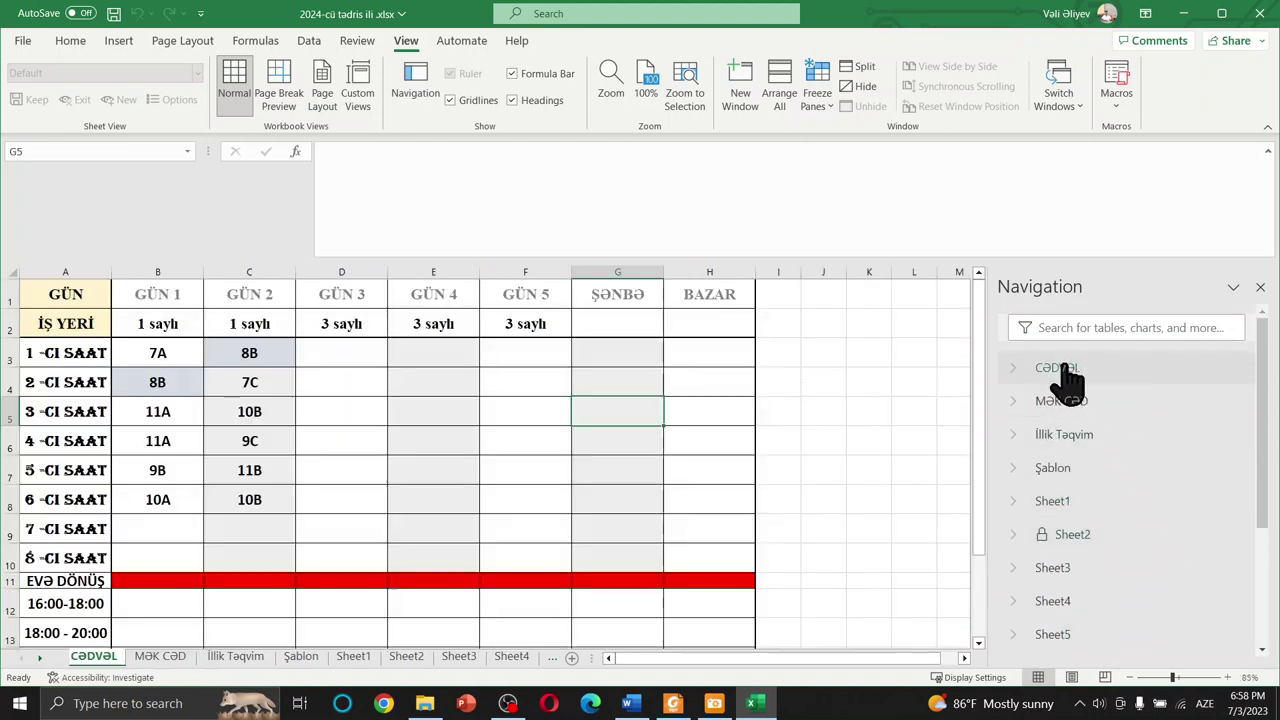
click(1063, 370)
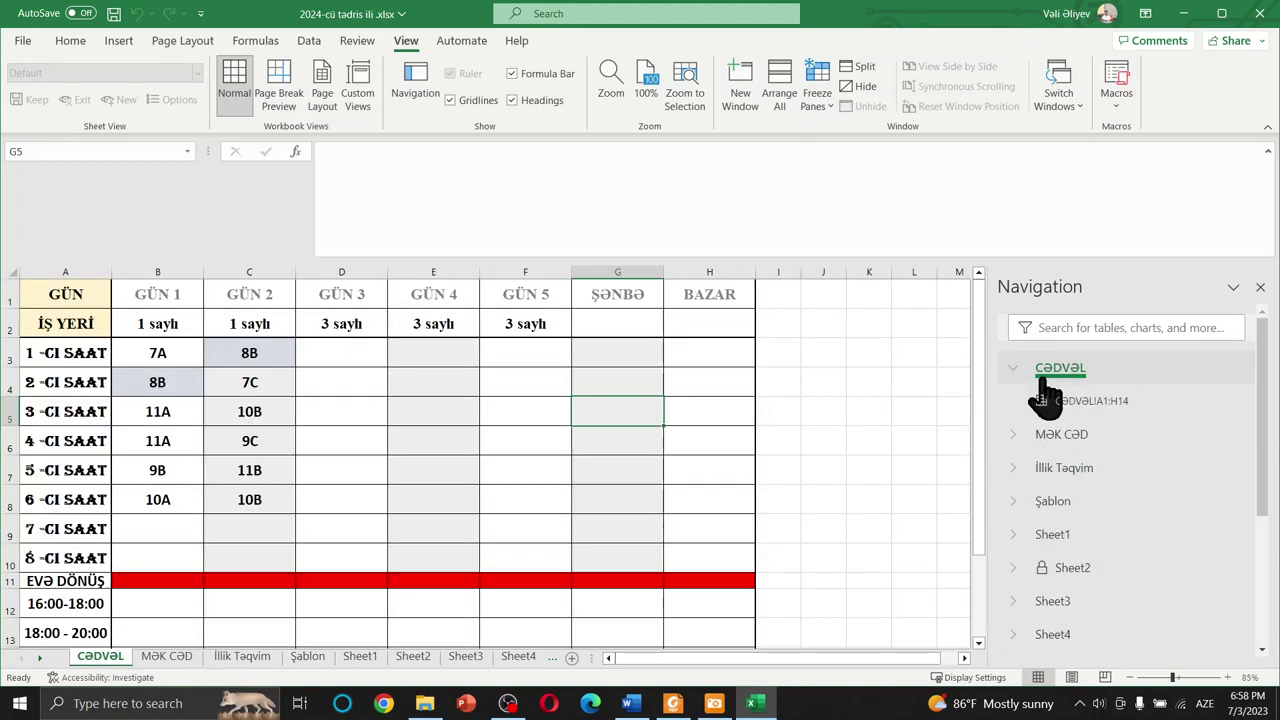
- Collapse the formula bar to one line and jump through the pane to Sheet2's grade table
click(815, 252)
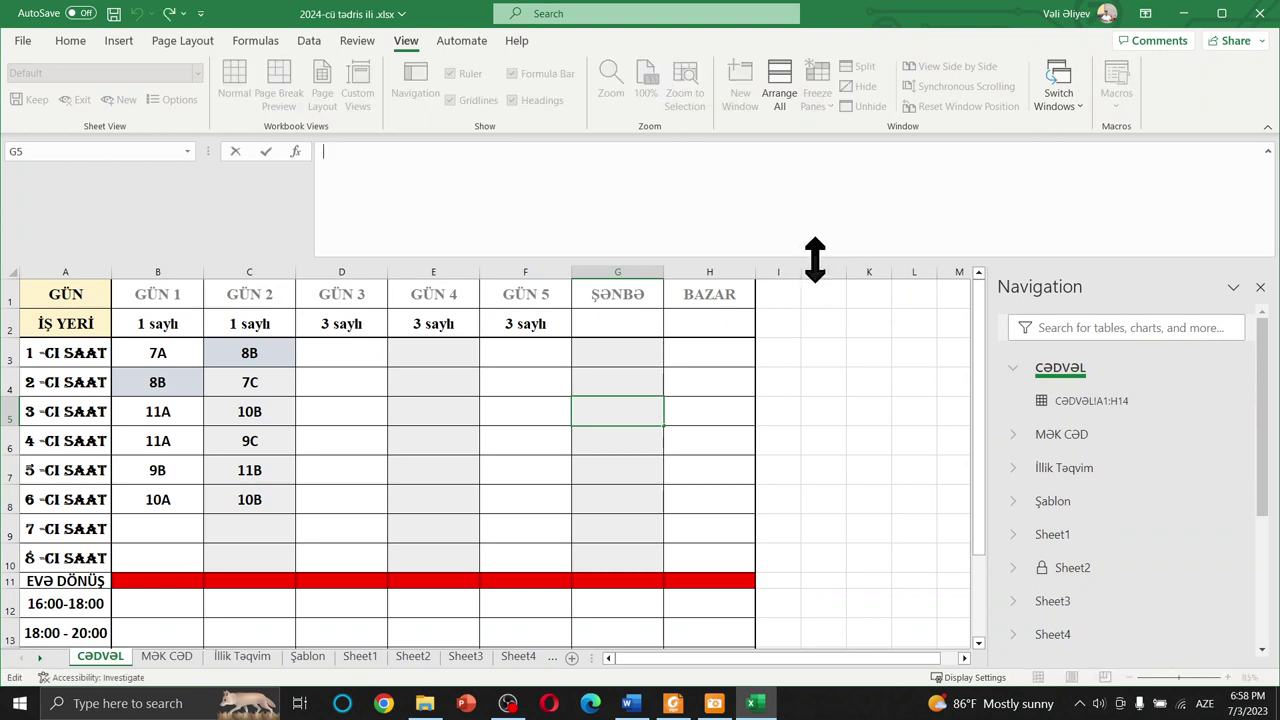
drag(815, 259, 803, 150)
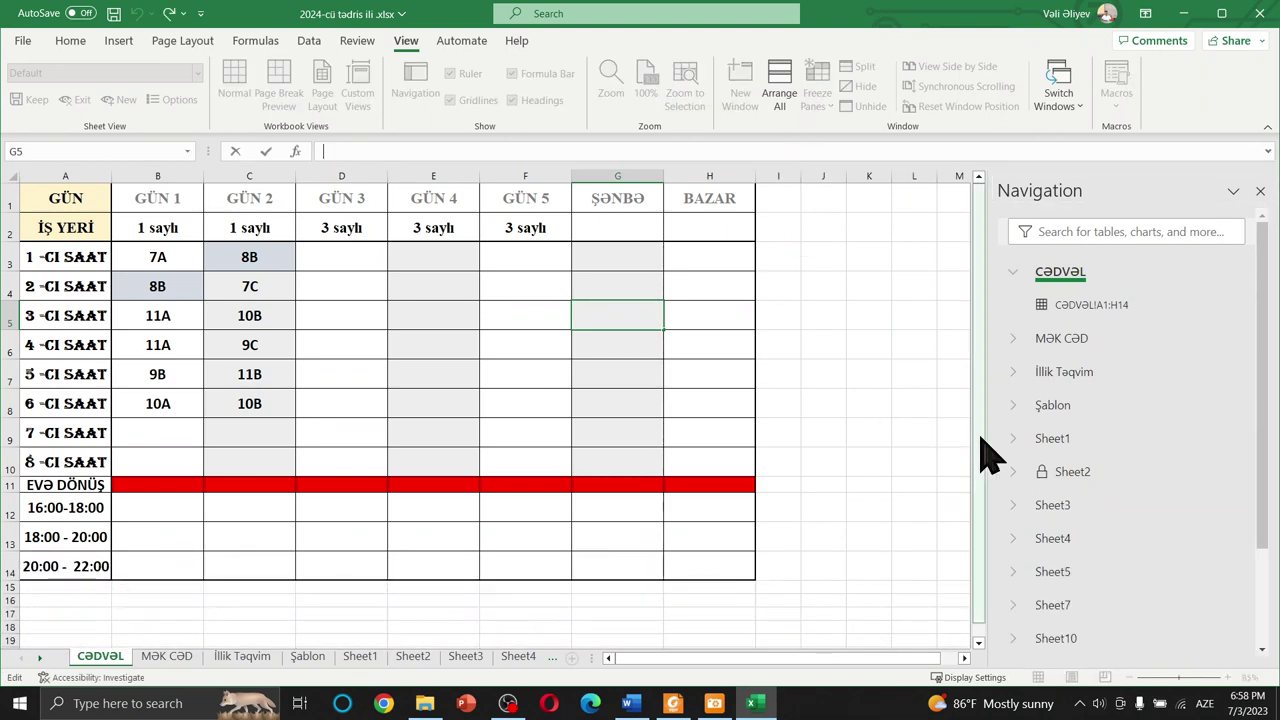
click(1055, 343)
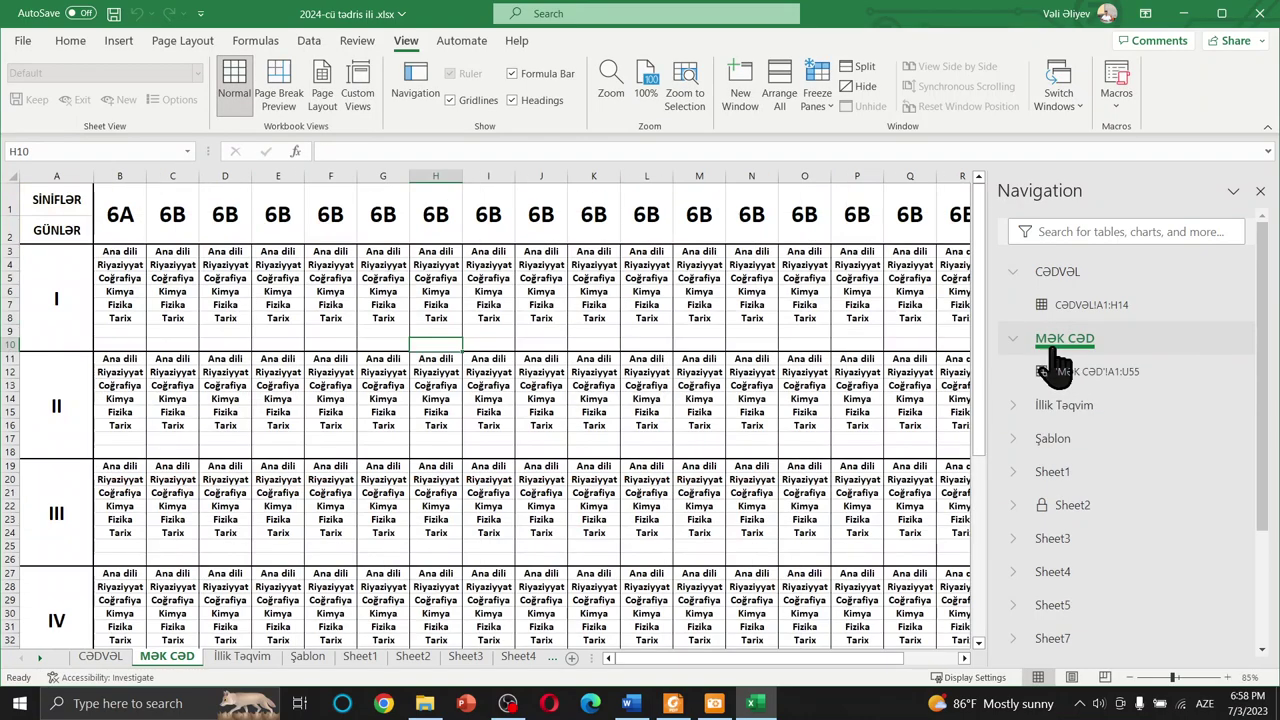
ctrl+scroll(740, 362, down, 1)
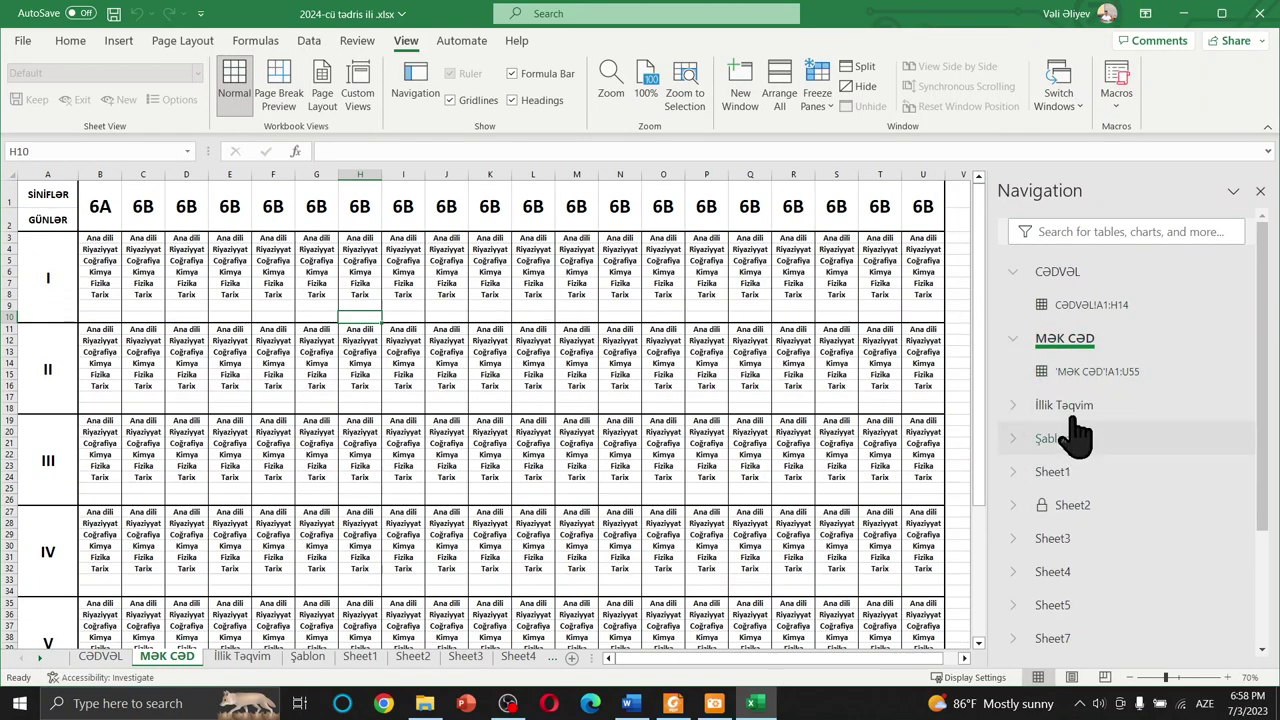
scroll(1150, 435, down, 2)
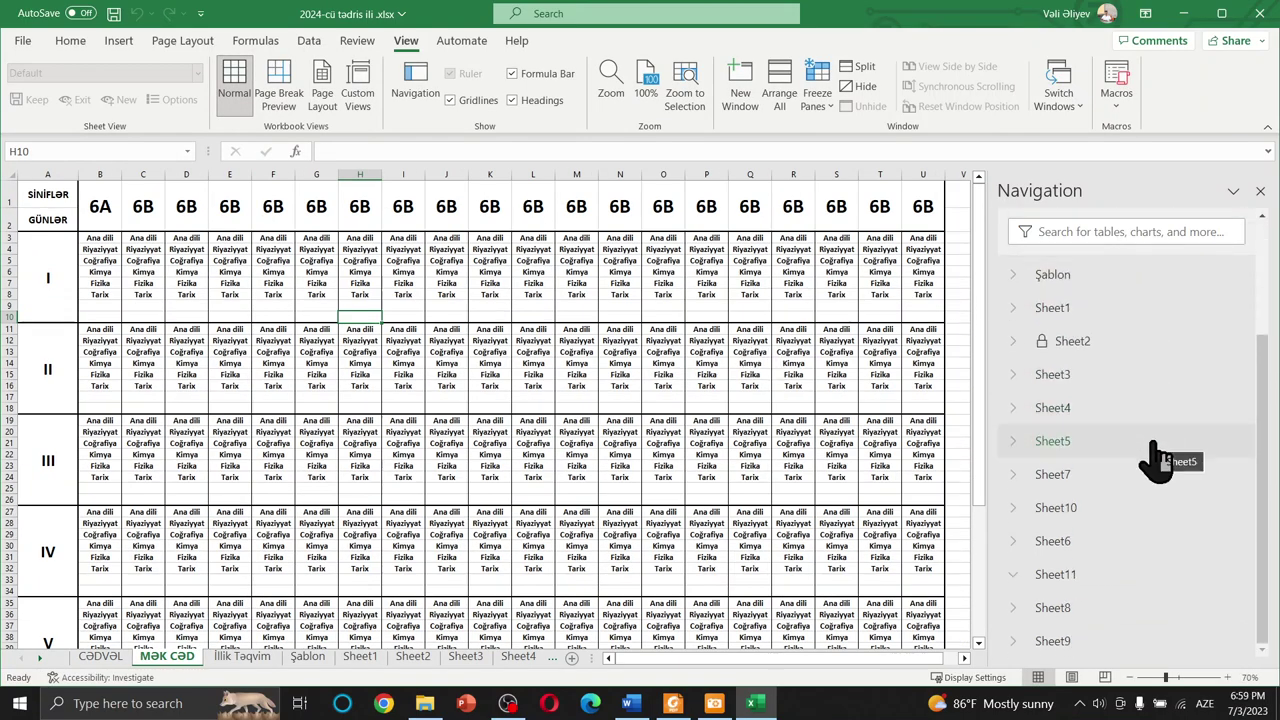
click(1064, 345)
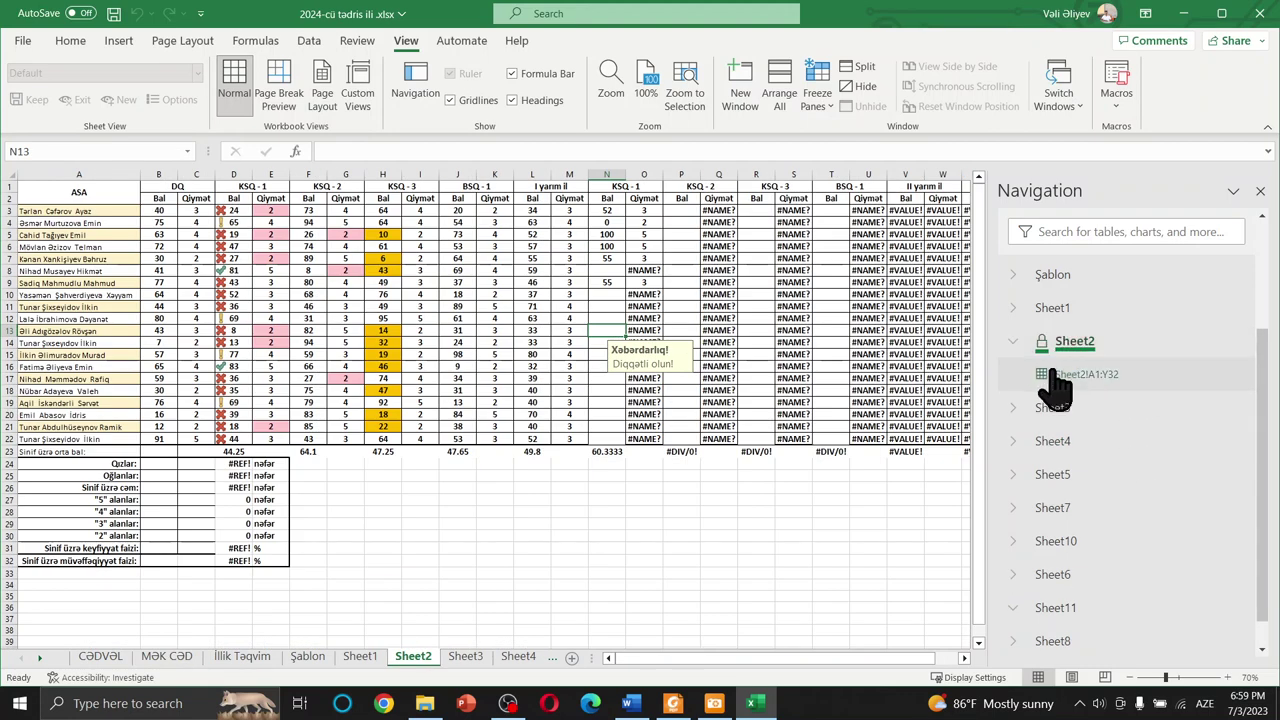
right_click(1073, 342)
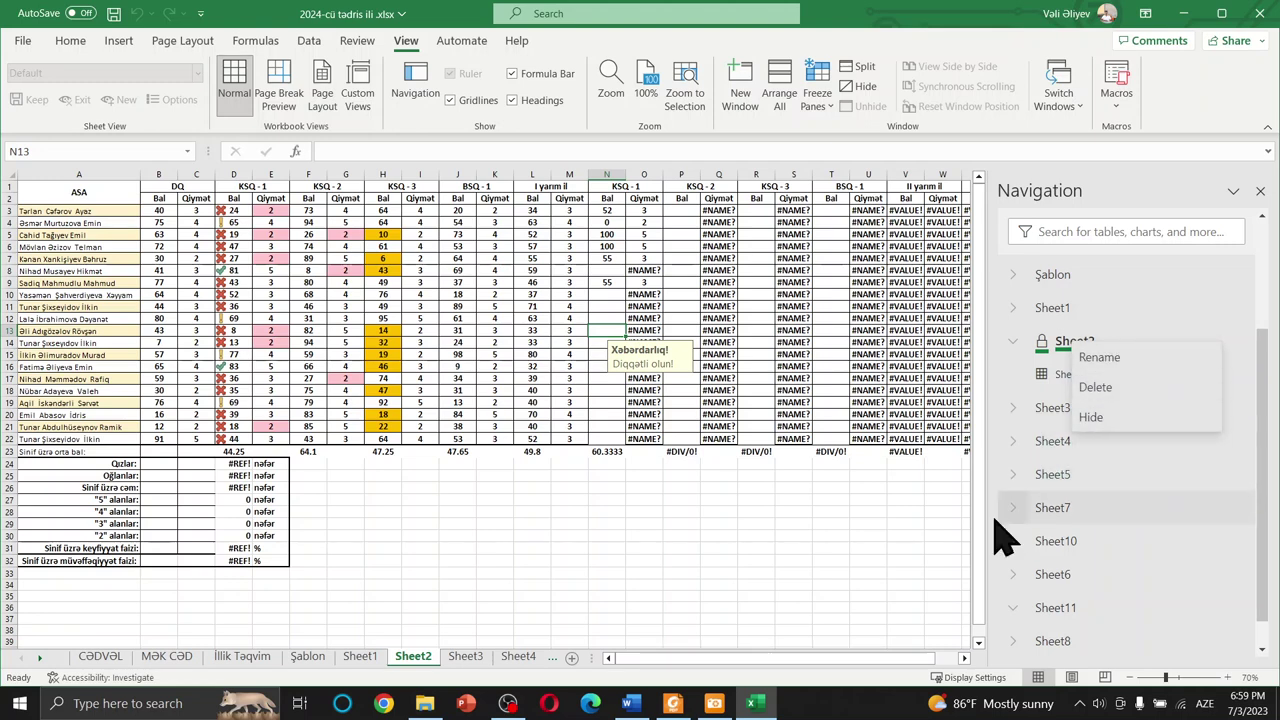
right_click(425, 655)
click(498, 513)
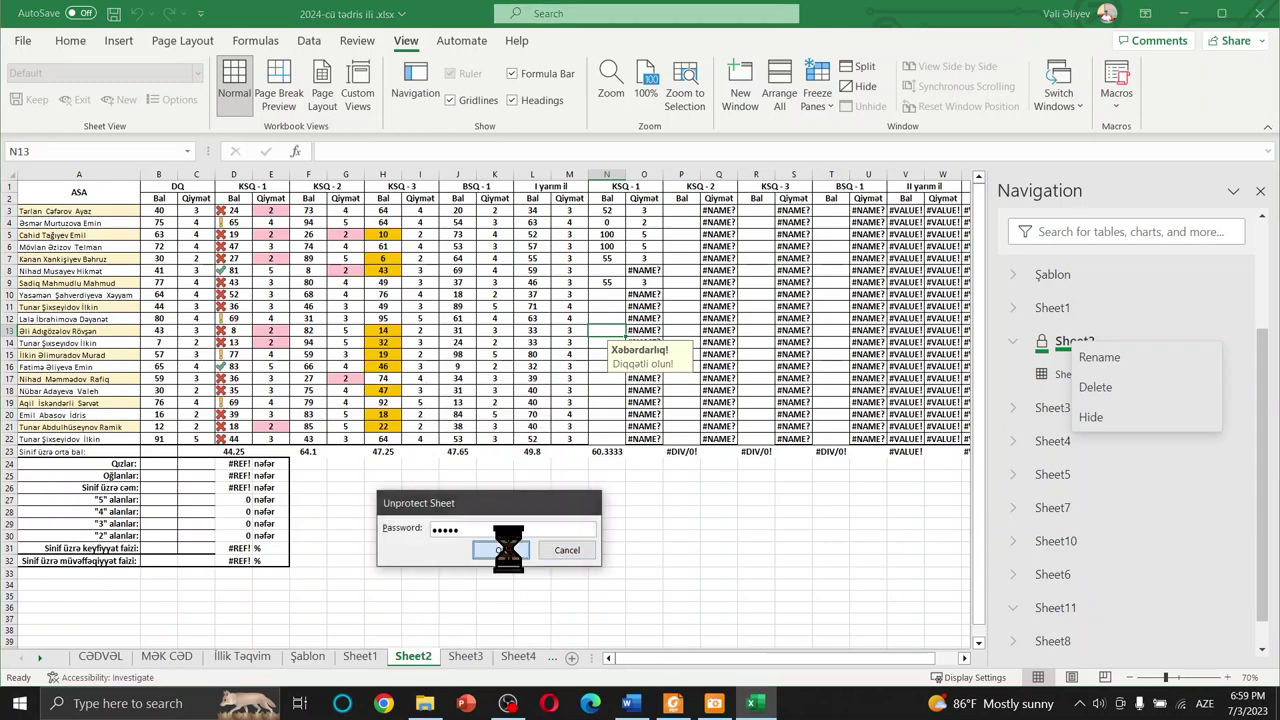
click(500, 549)
click(646, 398)
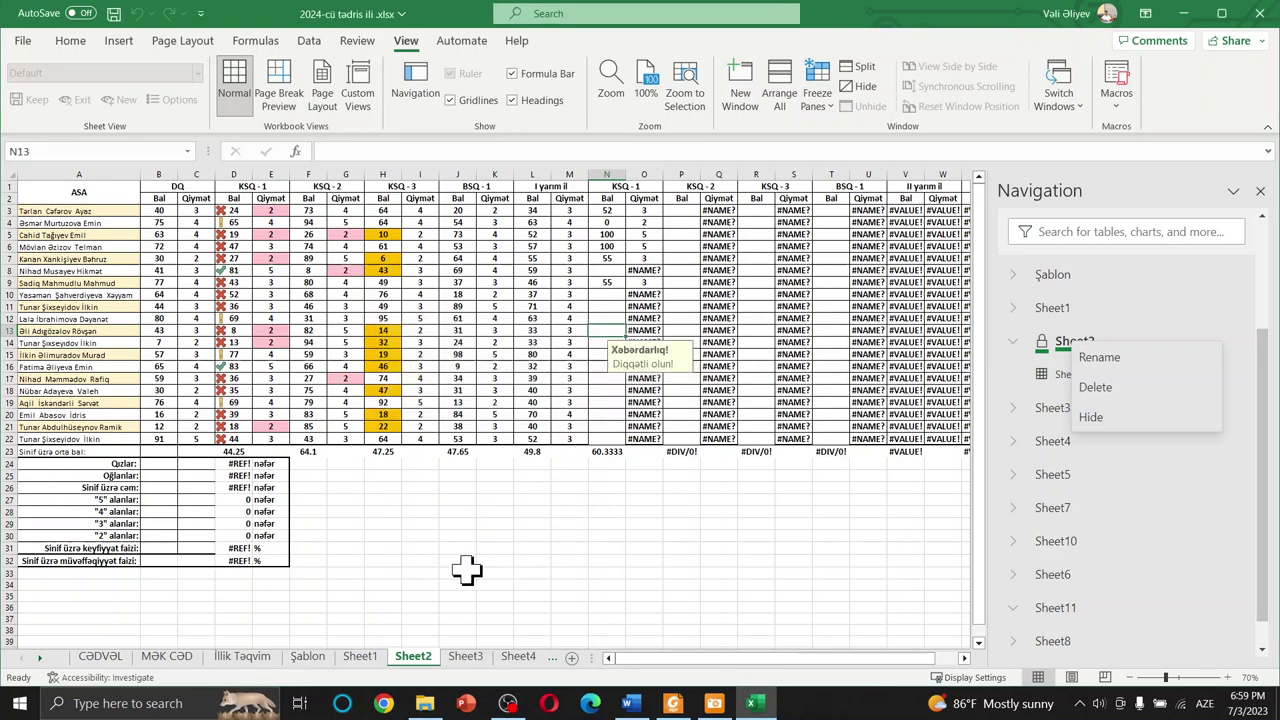
right_click(418, 660)
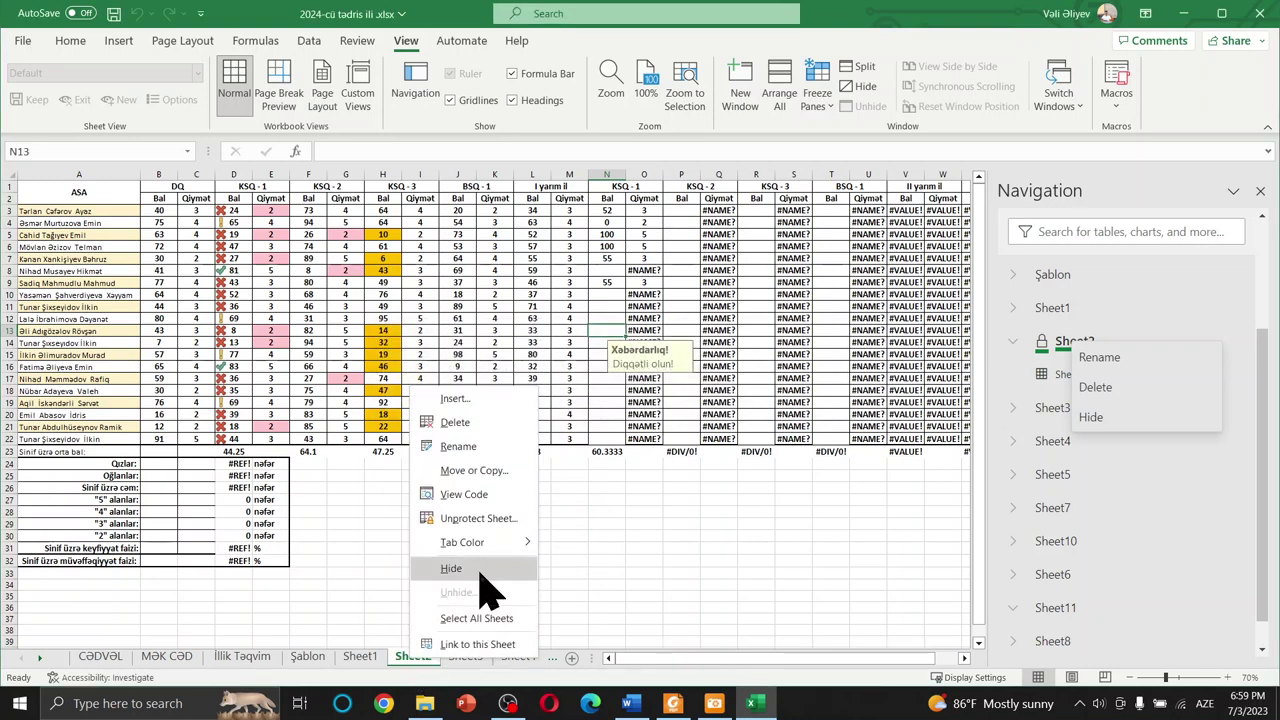
click(480, 518)
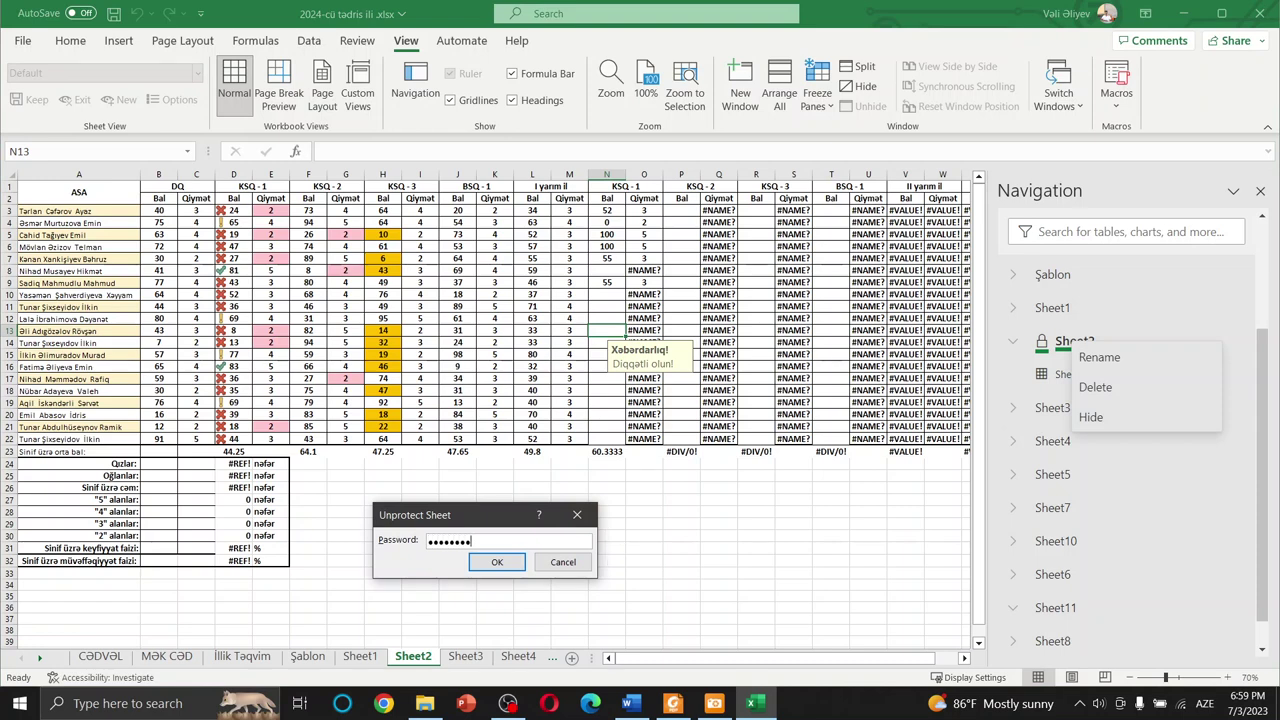
click(497, 562)
click(420, 513)
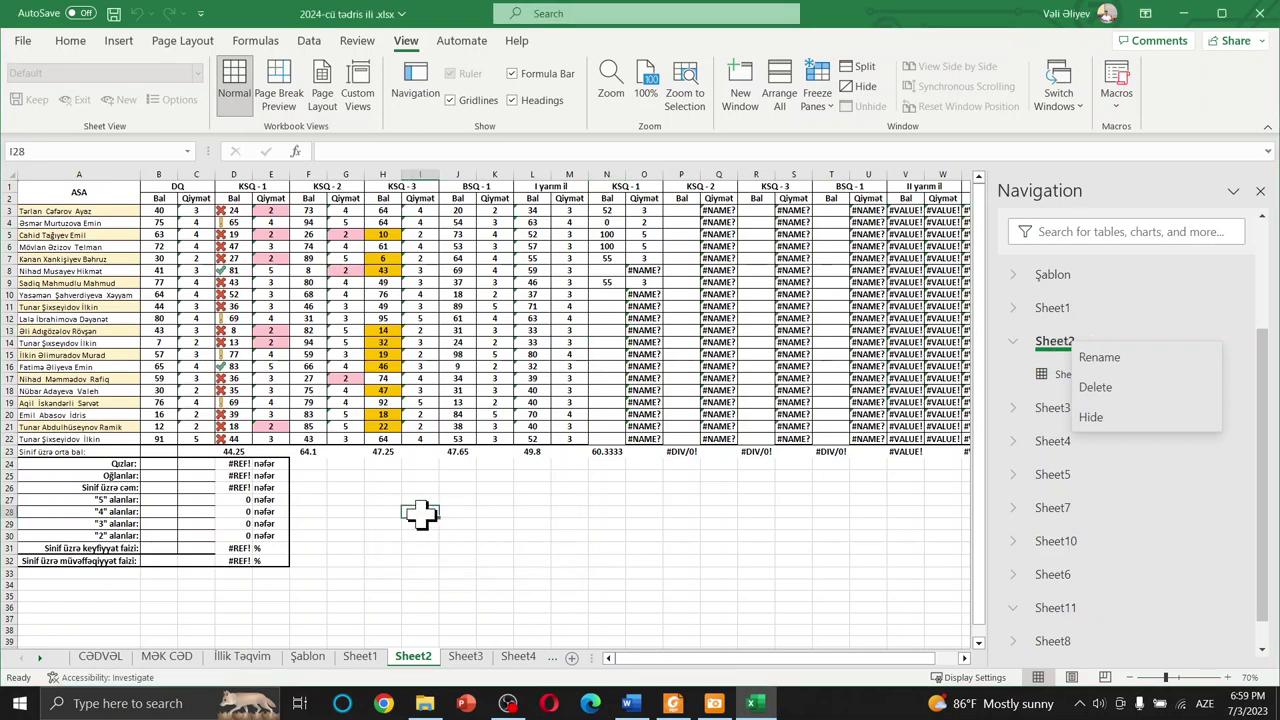
click(505, 514)
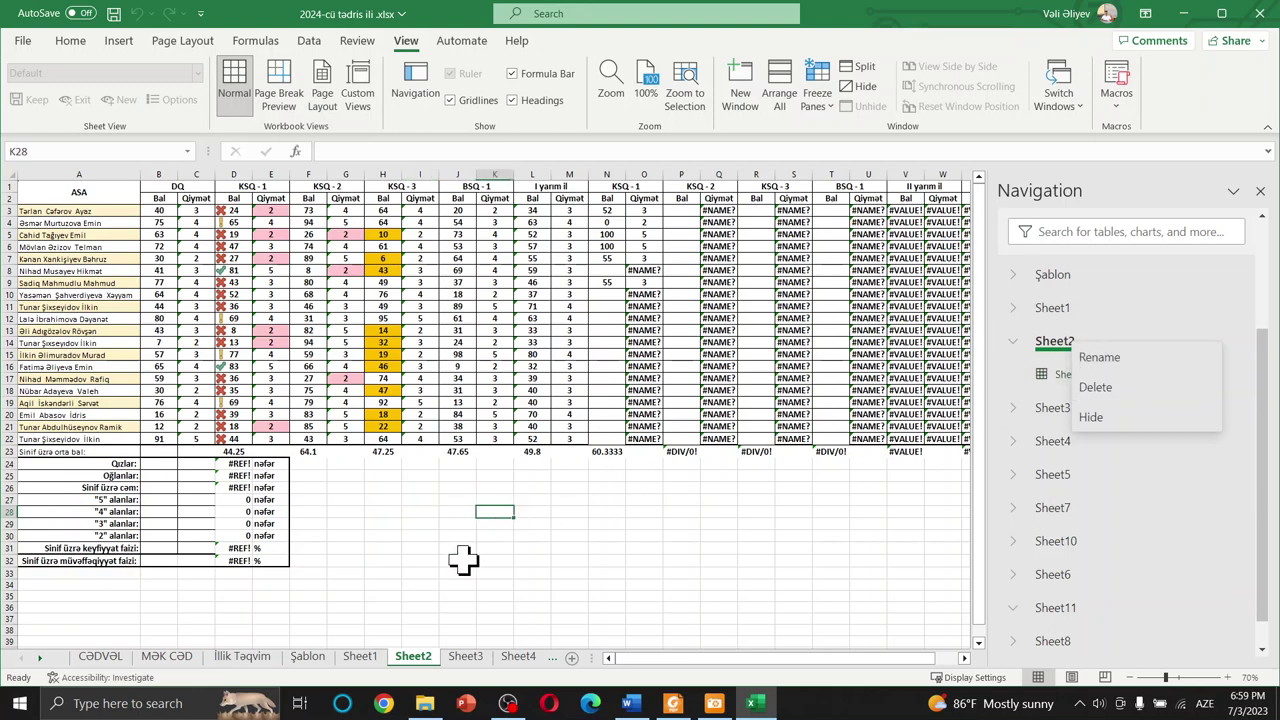
scroll(1125, 500, down, 1)
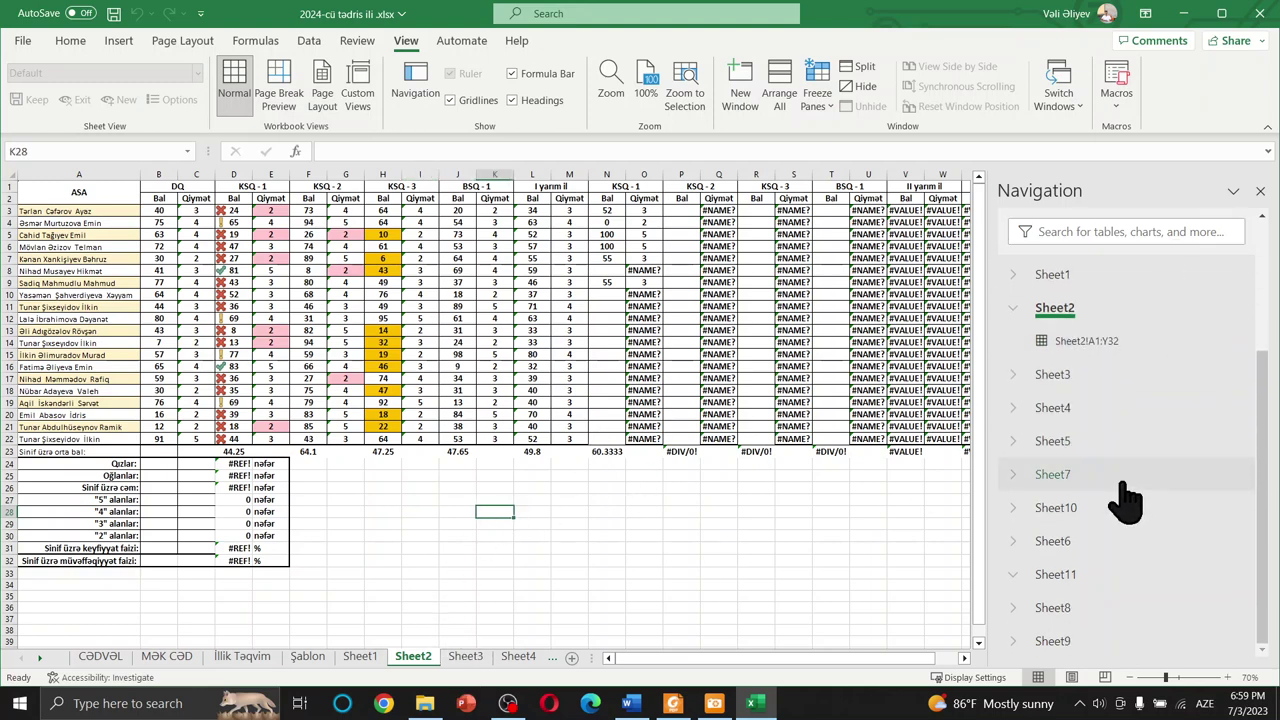
scroll(1125, 500, up, 3)
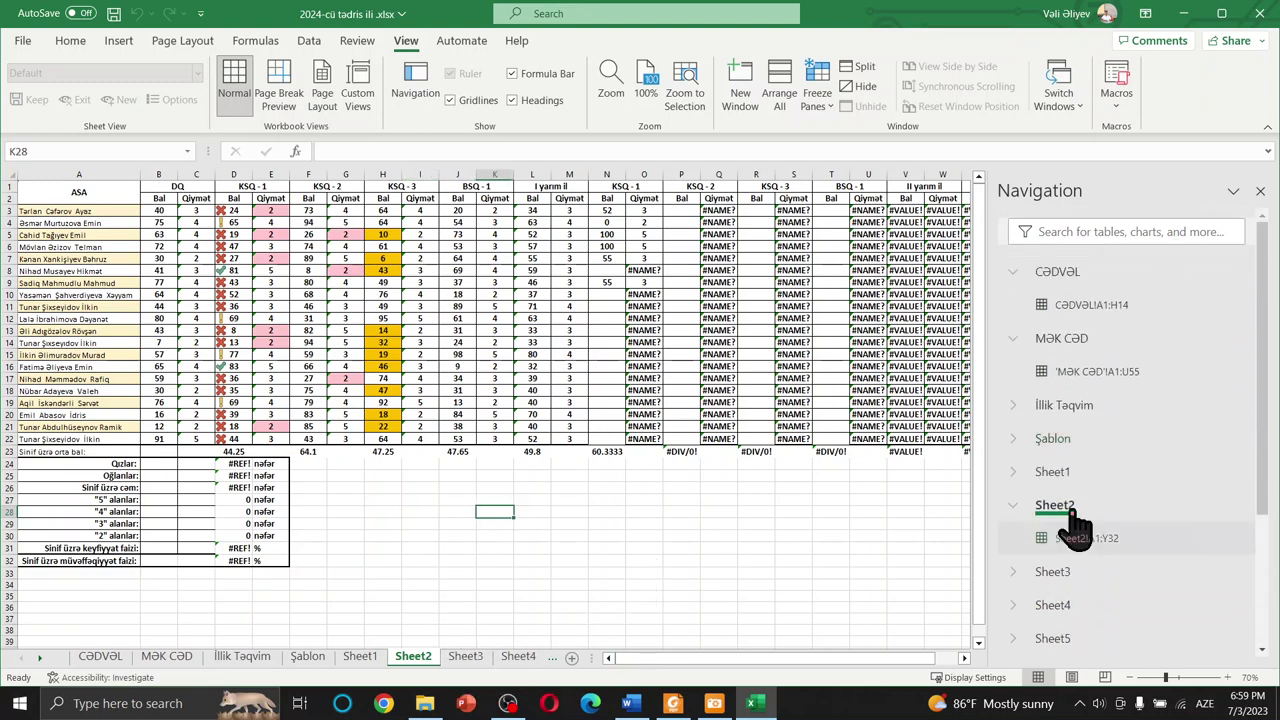
- Narrow the Navigation pane to reveal columns through Z, then switch to Board.pdf
drag(986, 372, 1093, 367)
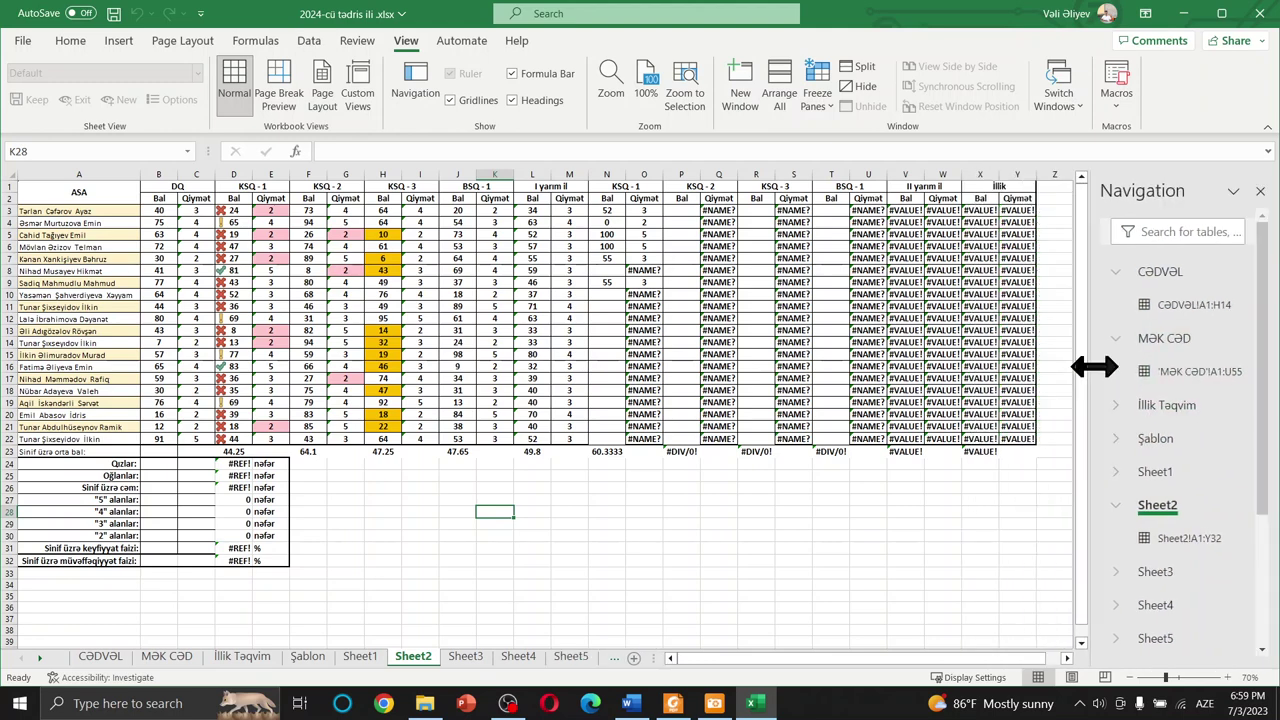
scroll(1200, 460, down, 5)
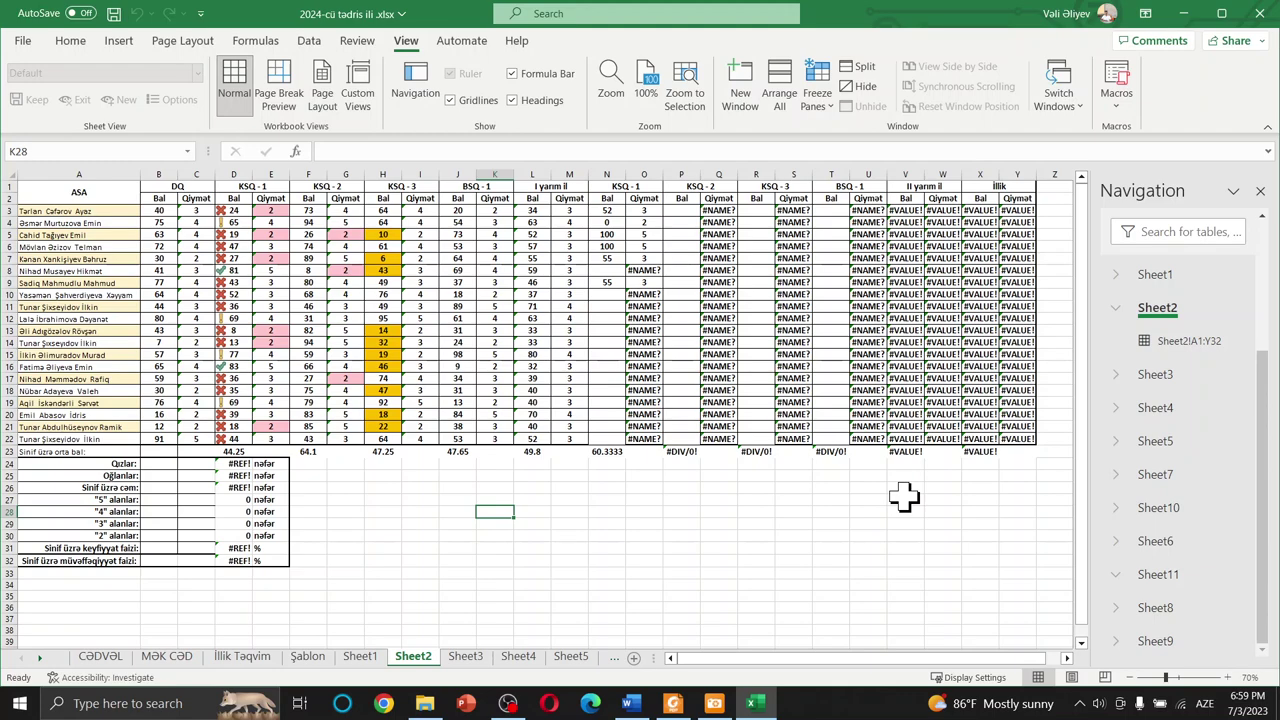
click(672, 703)
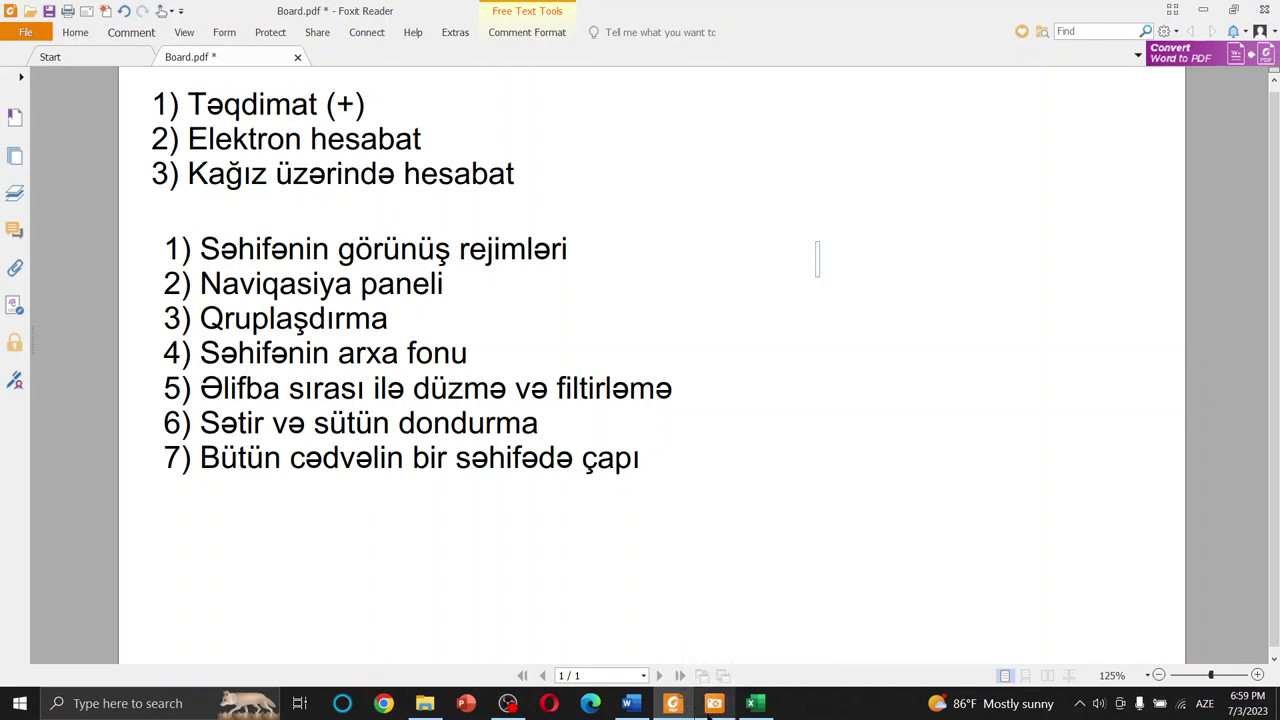
- Return from Board.pdf to the Excel workbook on Sheet2
click(755, 703)
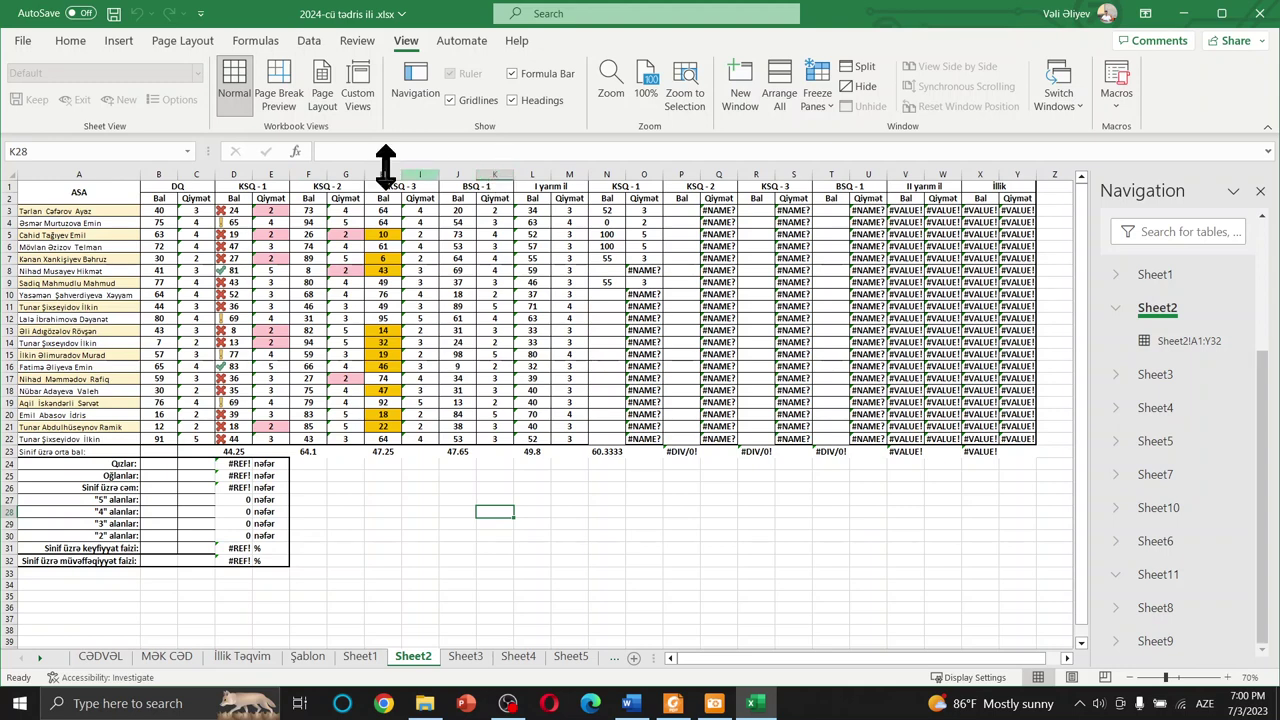
- Group columns D–I on Sheet2 into an outline from the Data tab
click(310, 42)
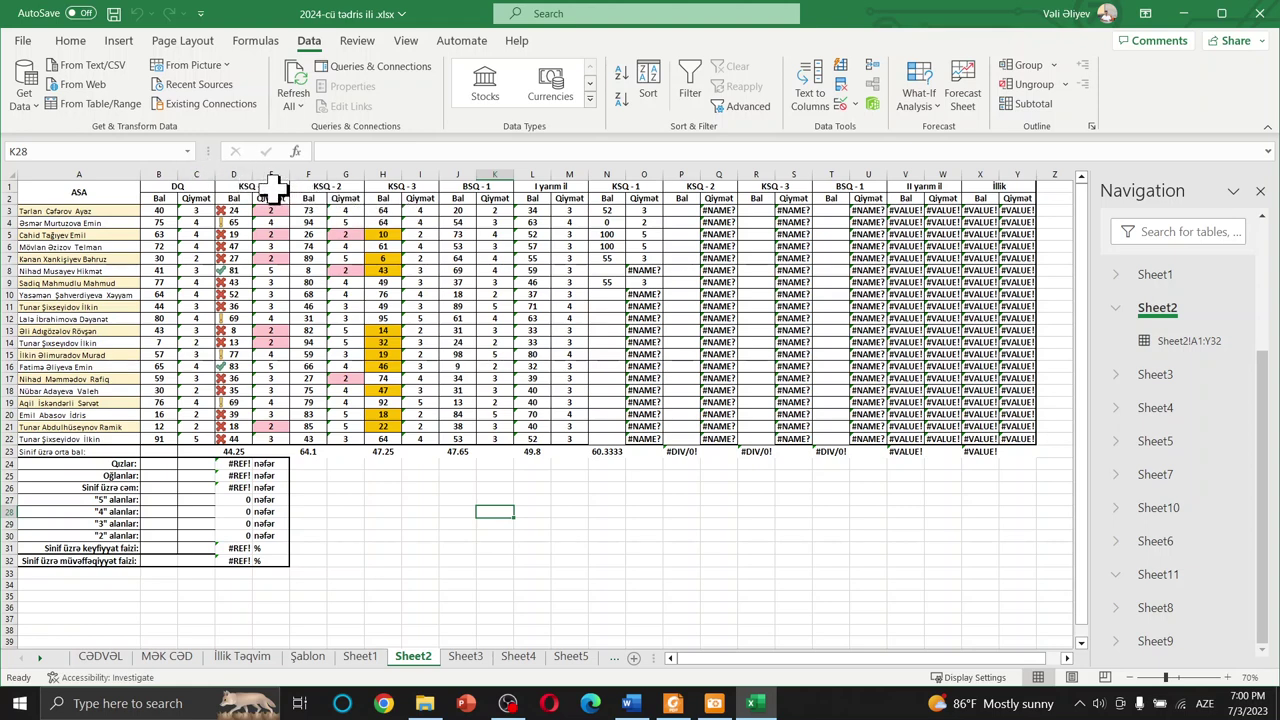
drag(240, 168, 430, 165)
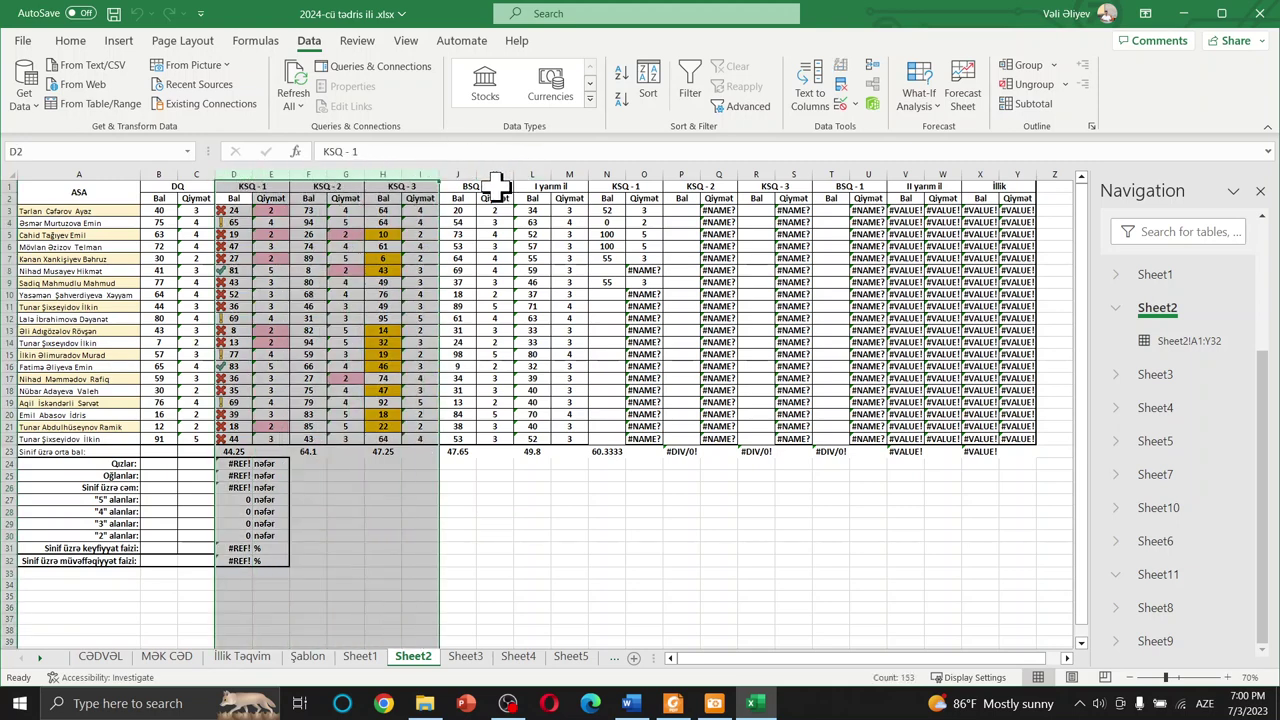
click(1053, 66)
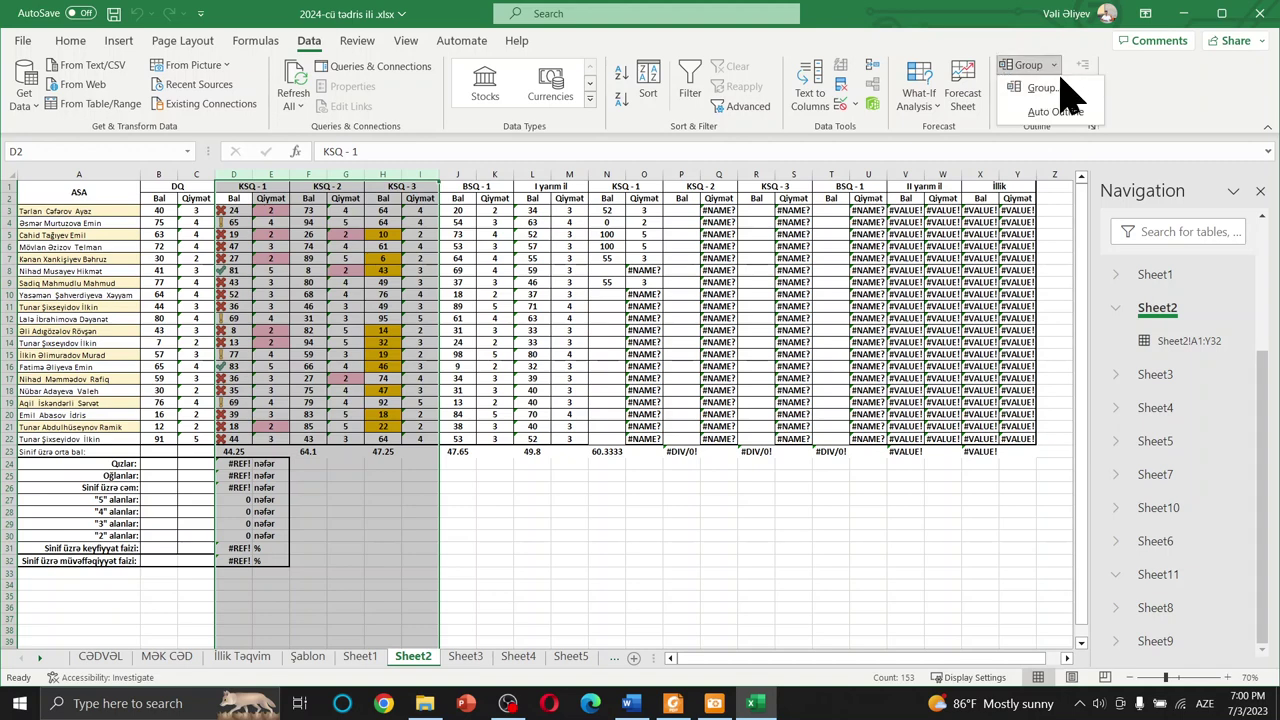
click(1058, 88)
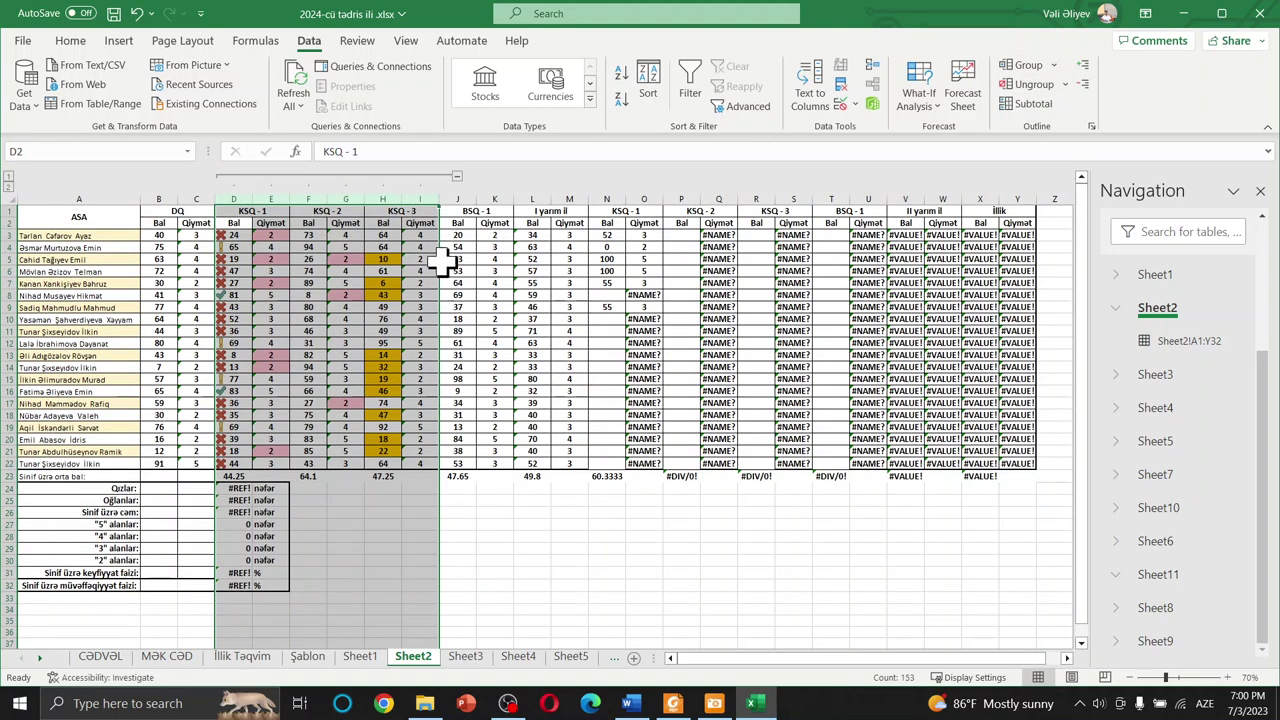
click(504, 273)
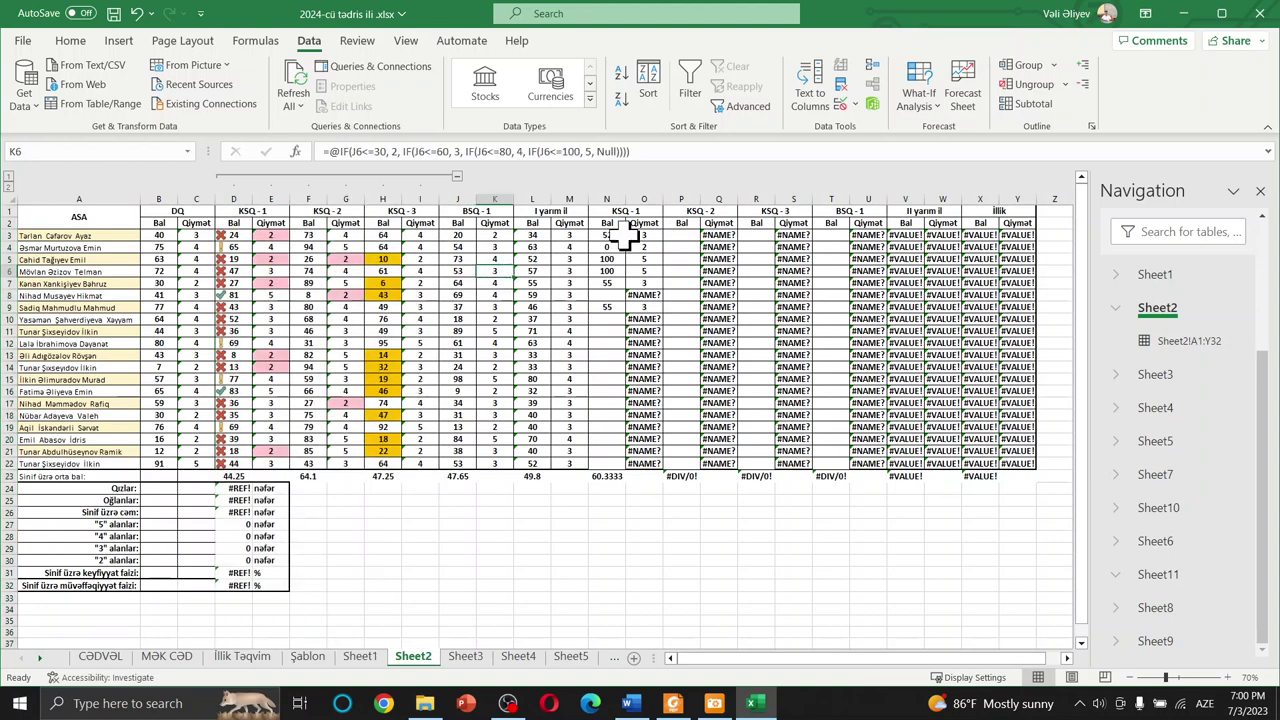
- Group columns N–S as well, then collapse both column groups
drag(612, 192, 790, 187)
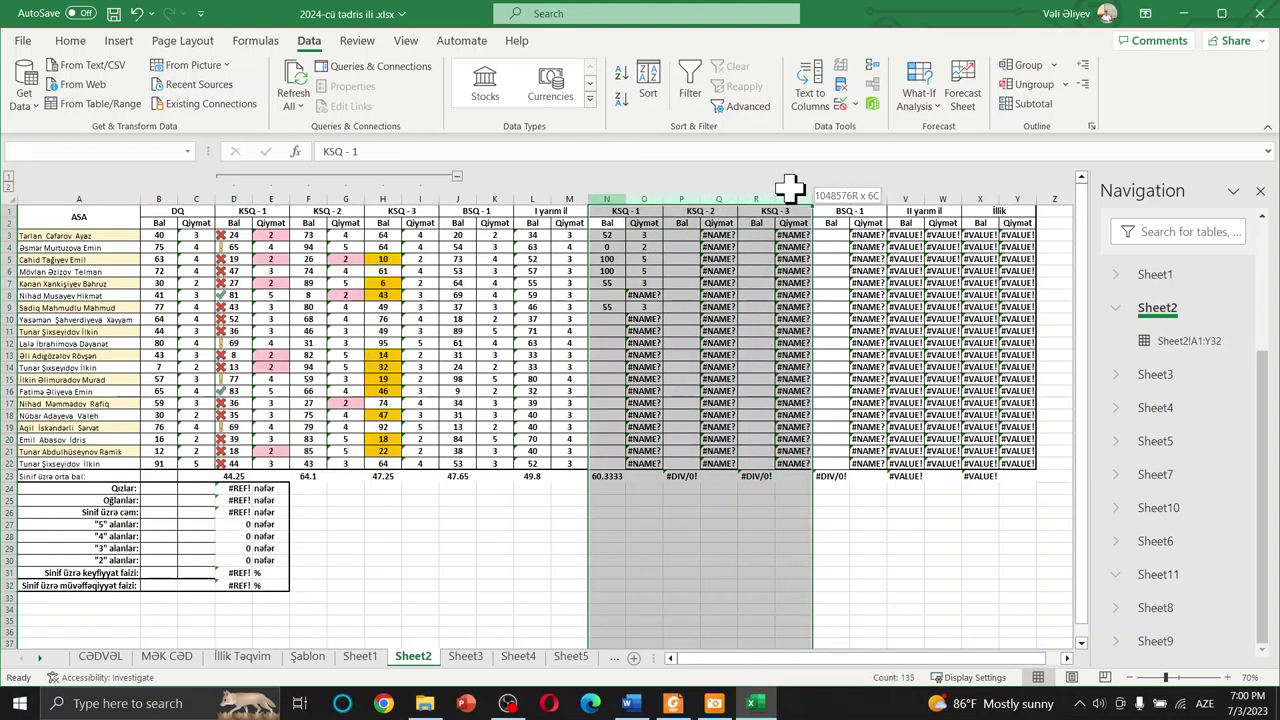
click(1052, 65)
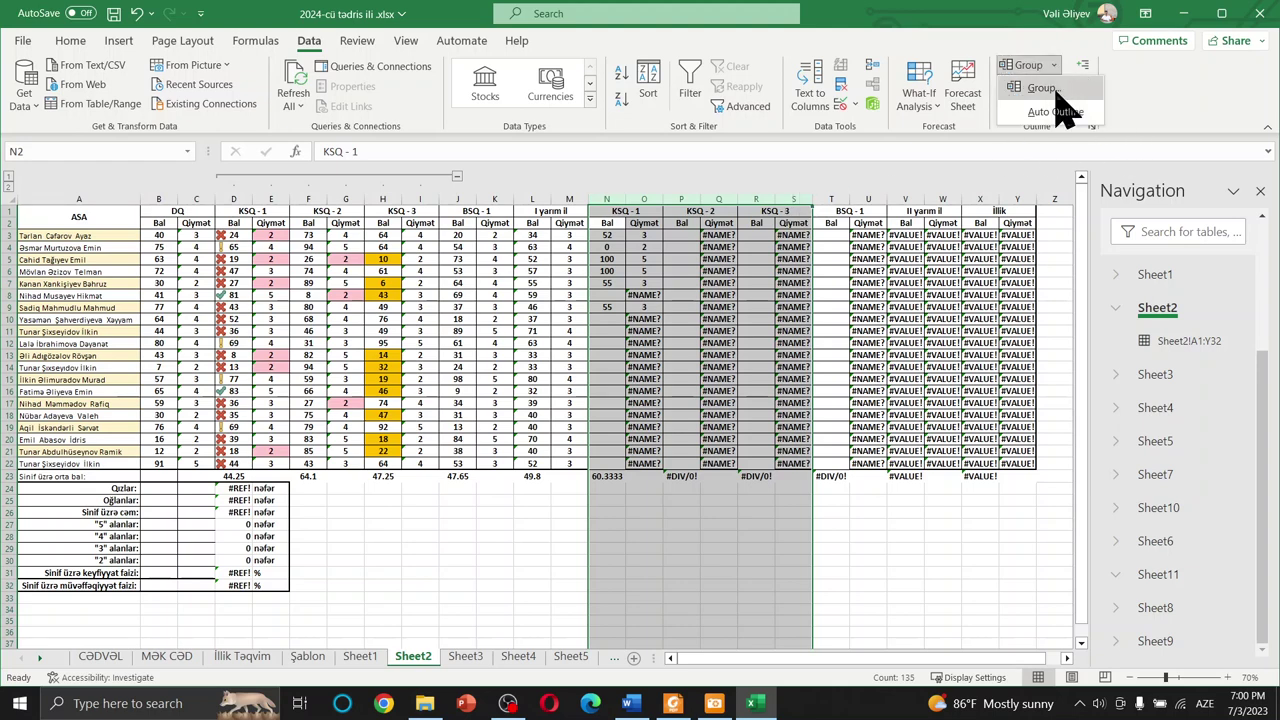
click(1048, 88)
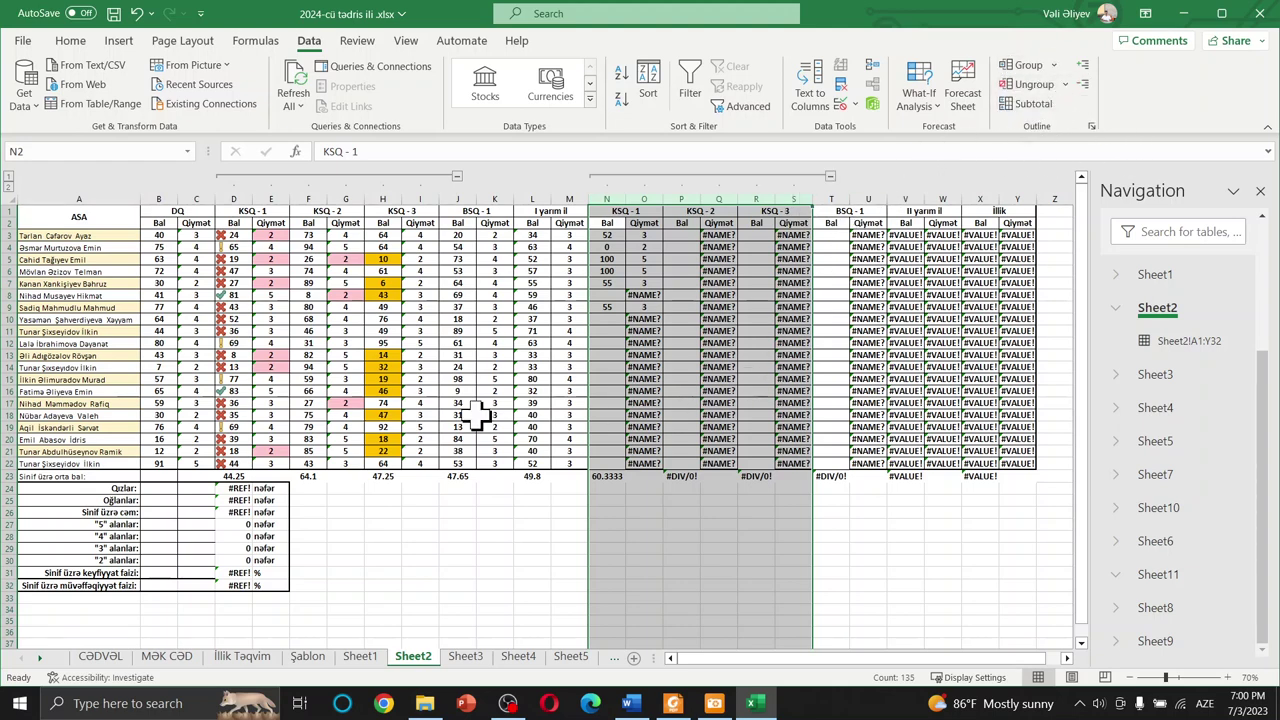
click(516, 537)
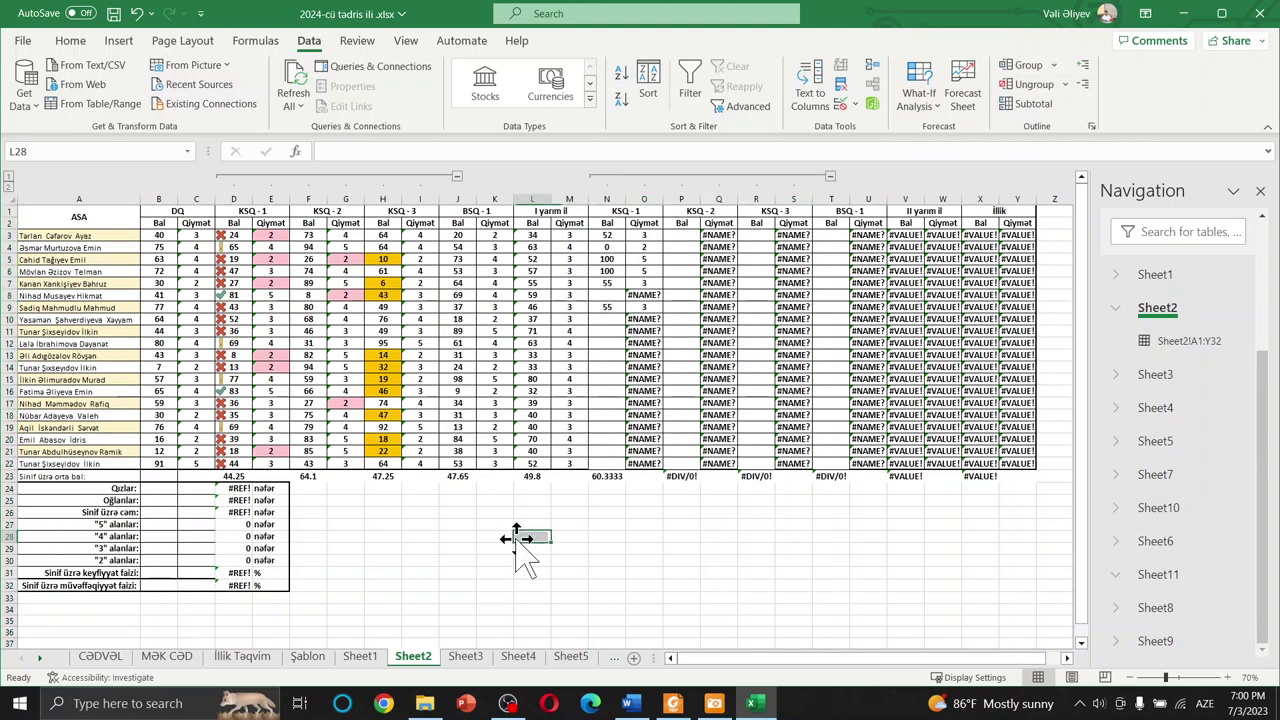
click(456, 176)
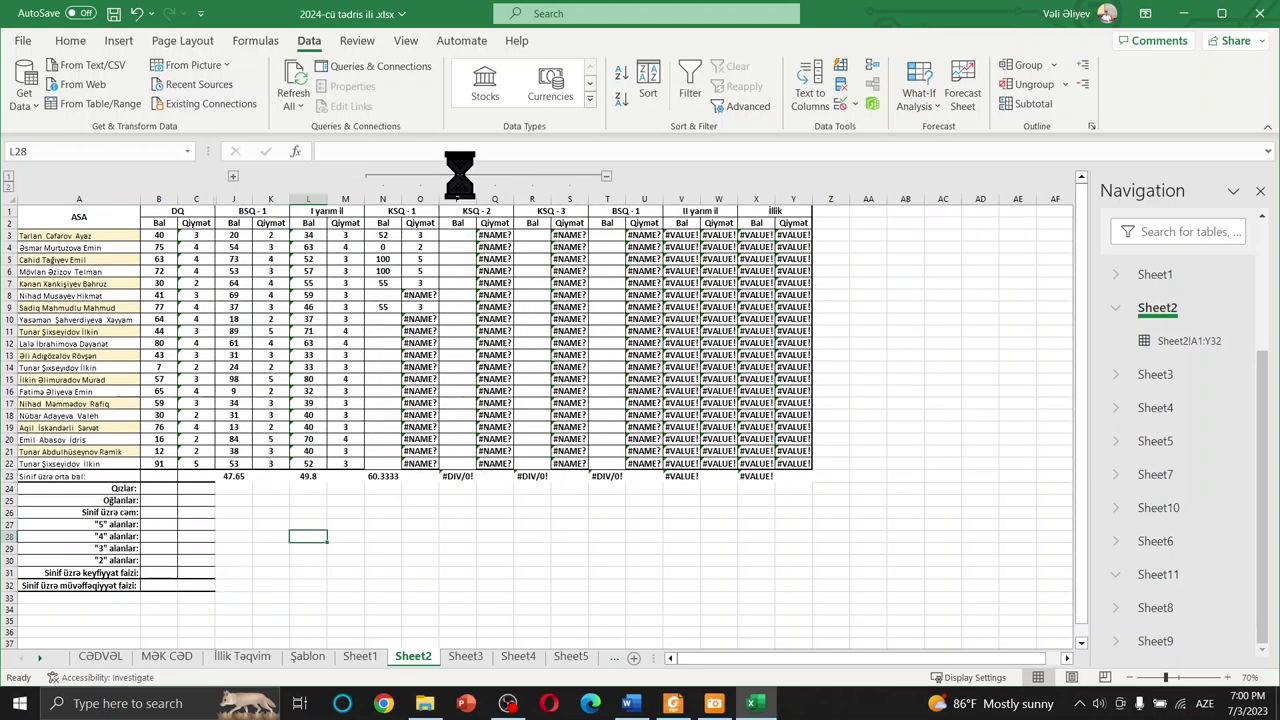
click(606, 177)
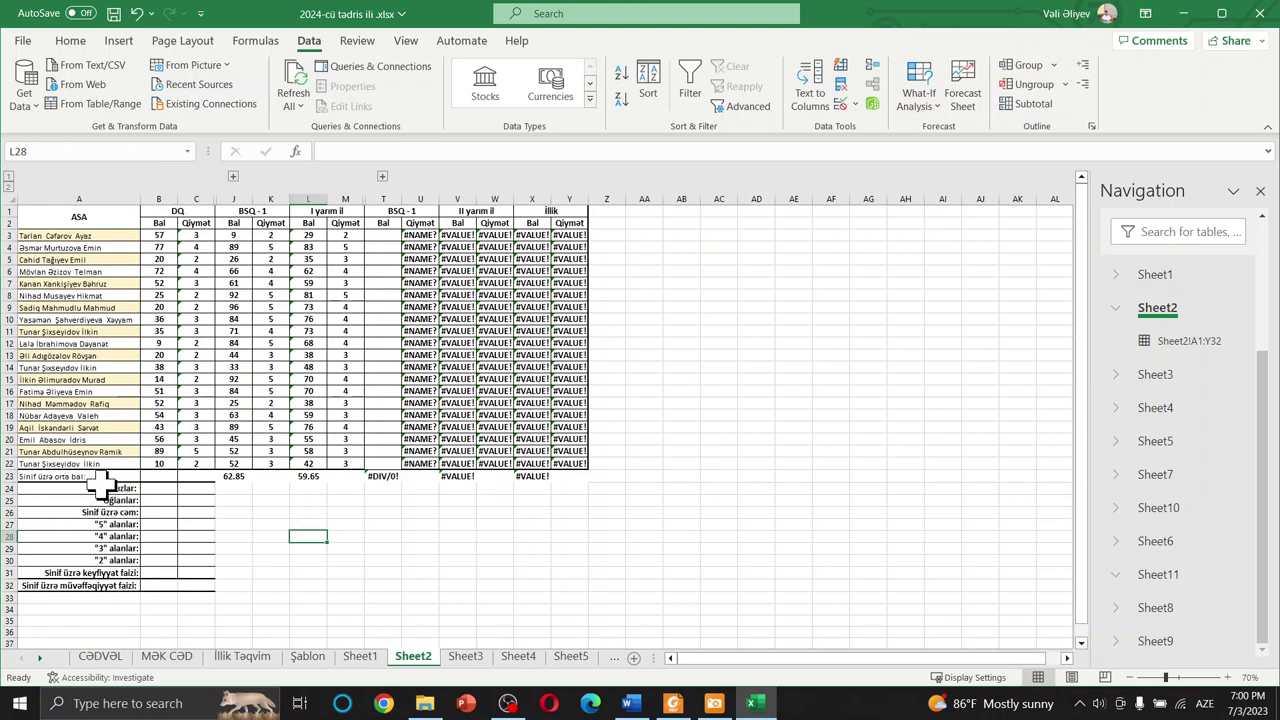
- Group summary rows 23–32 and collapse them, then re-collapse the N–S column group
drag(8, 482, 8, 590)
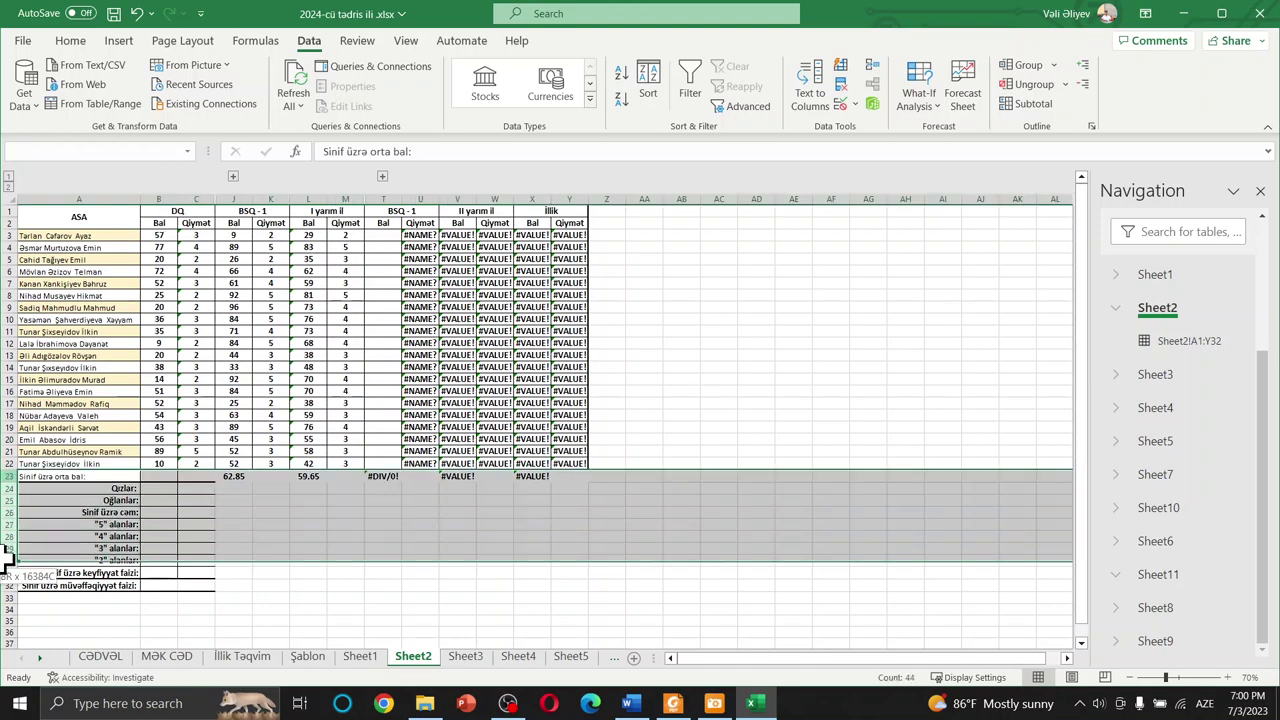
click(1053, 64)
click(1040, 82)
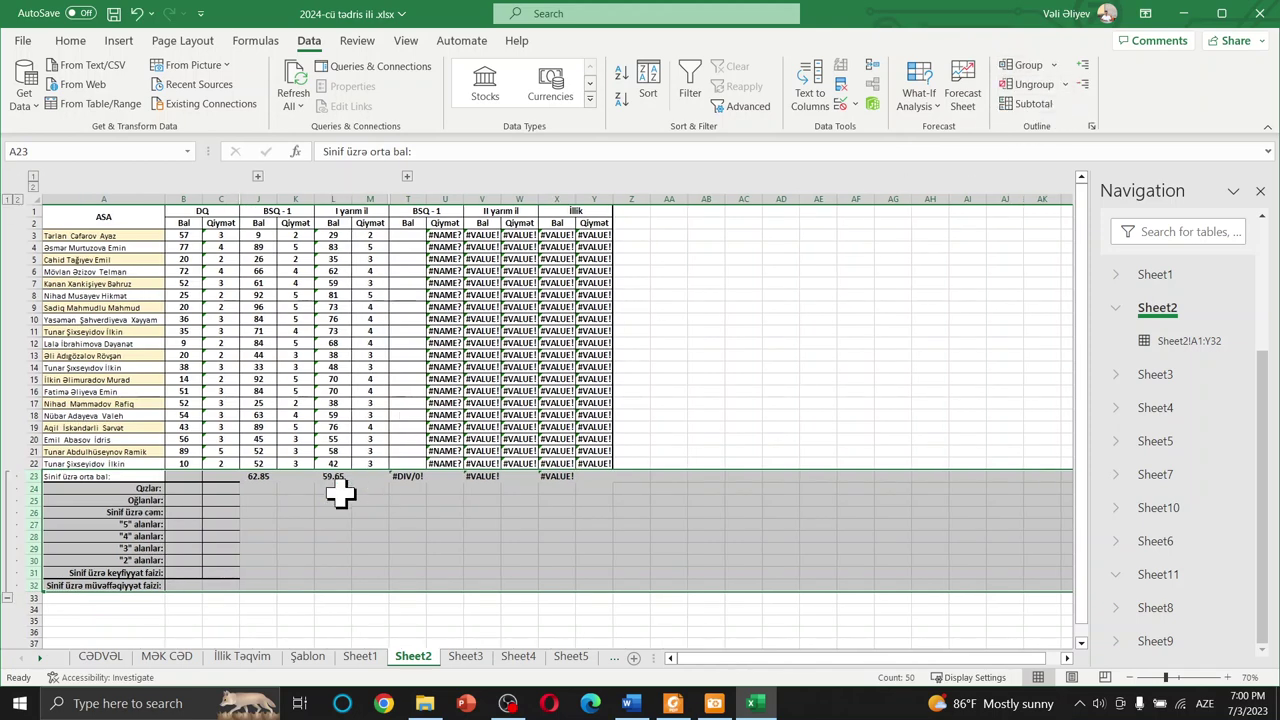
click(7, 599)
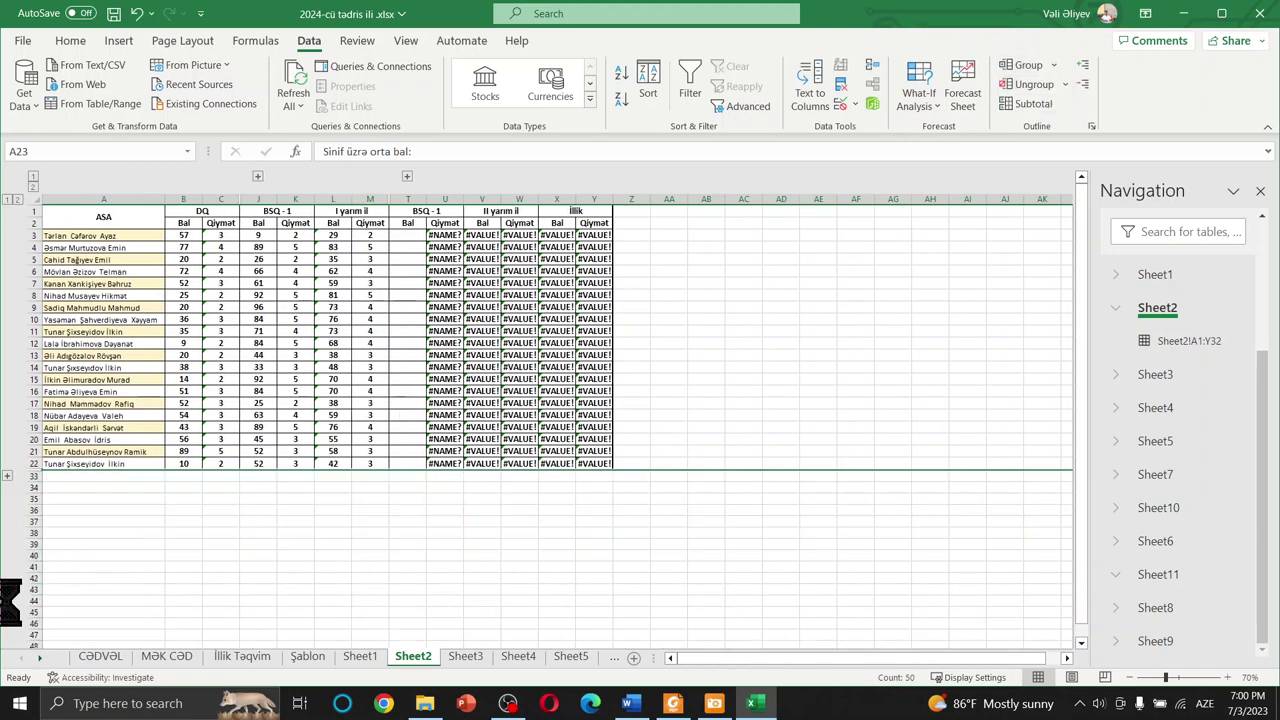
click(407, 176)
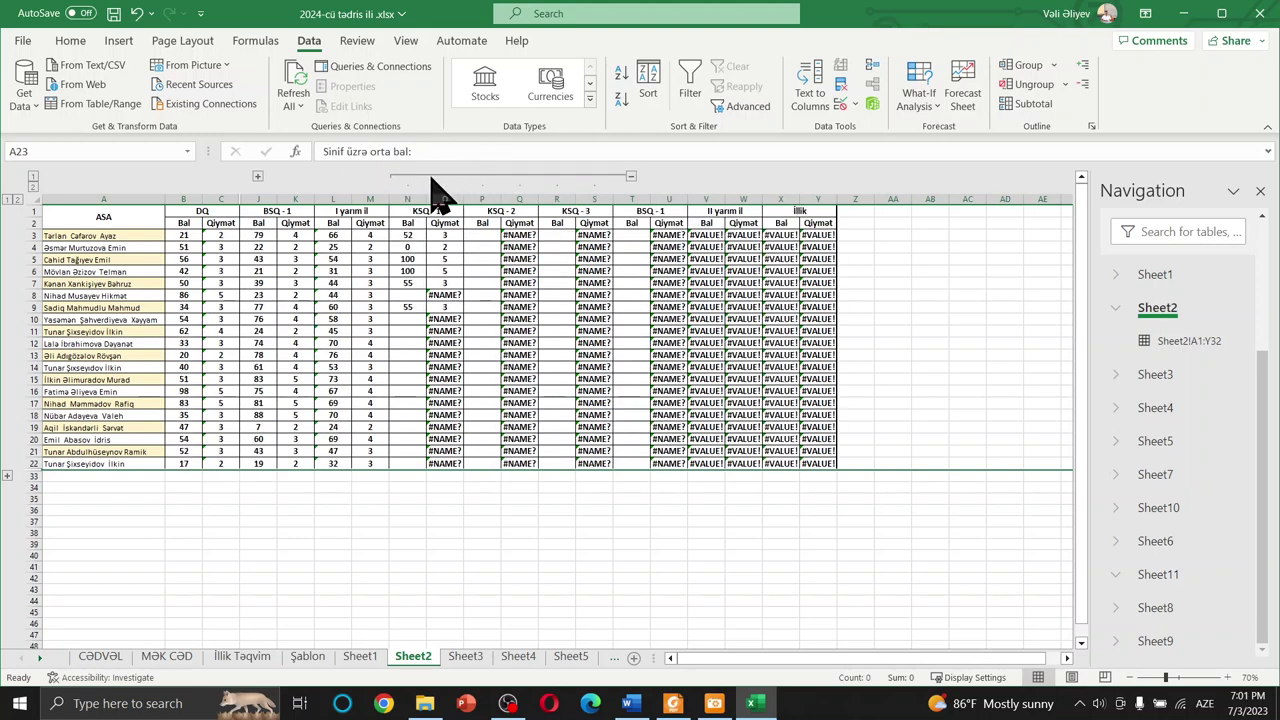
click(631, 176)
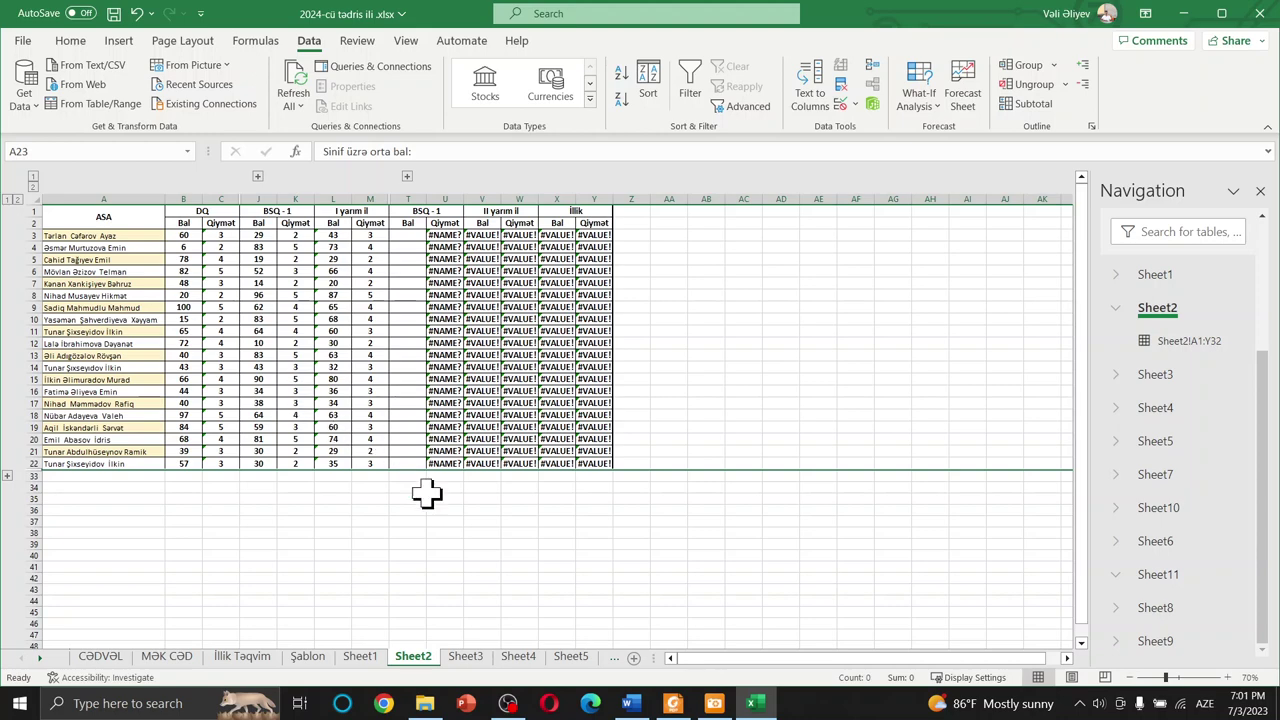
click(519, 566)
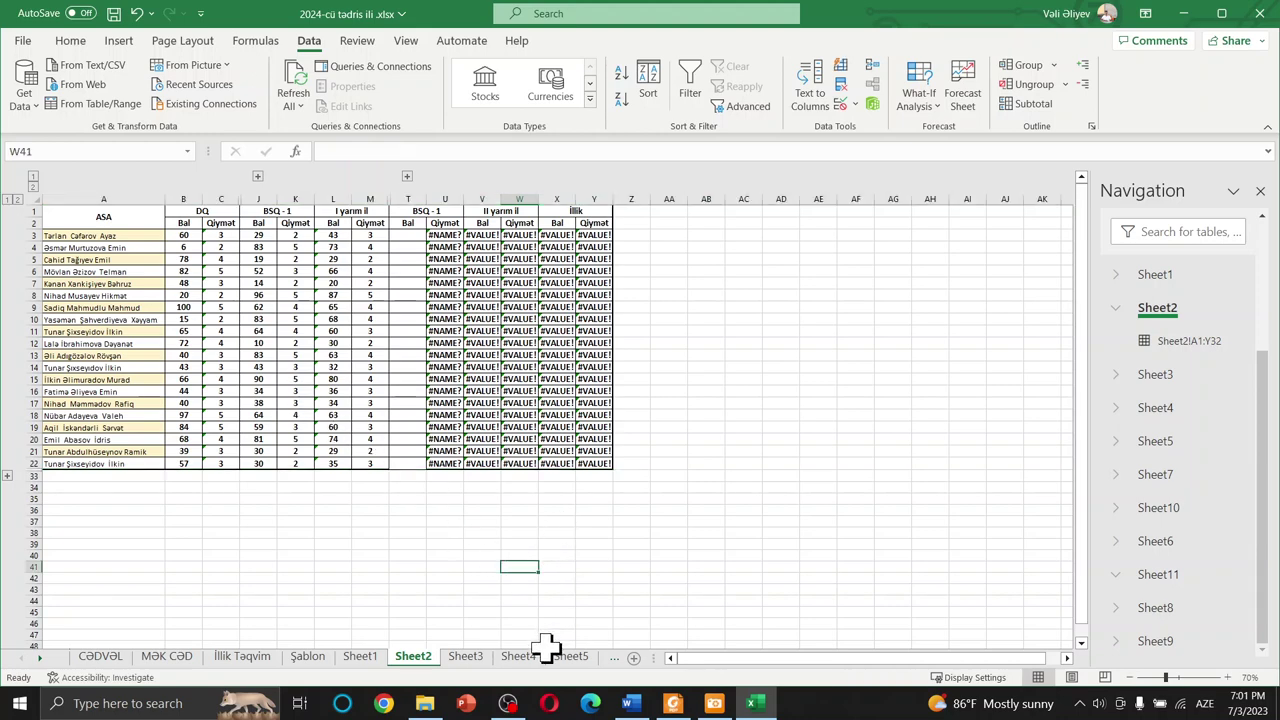
click(673, 706)
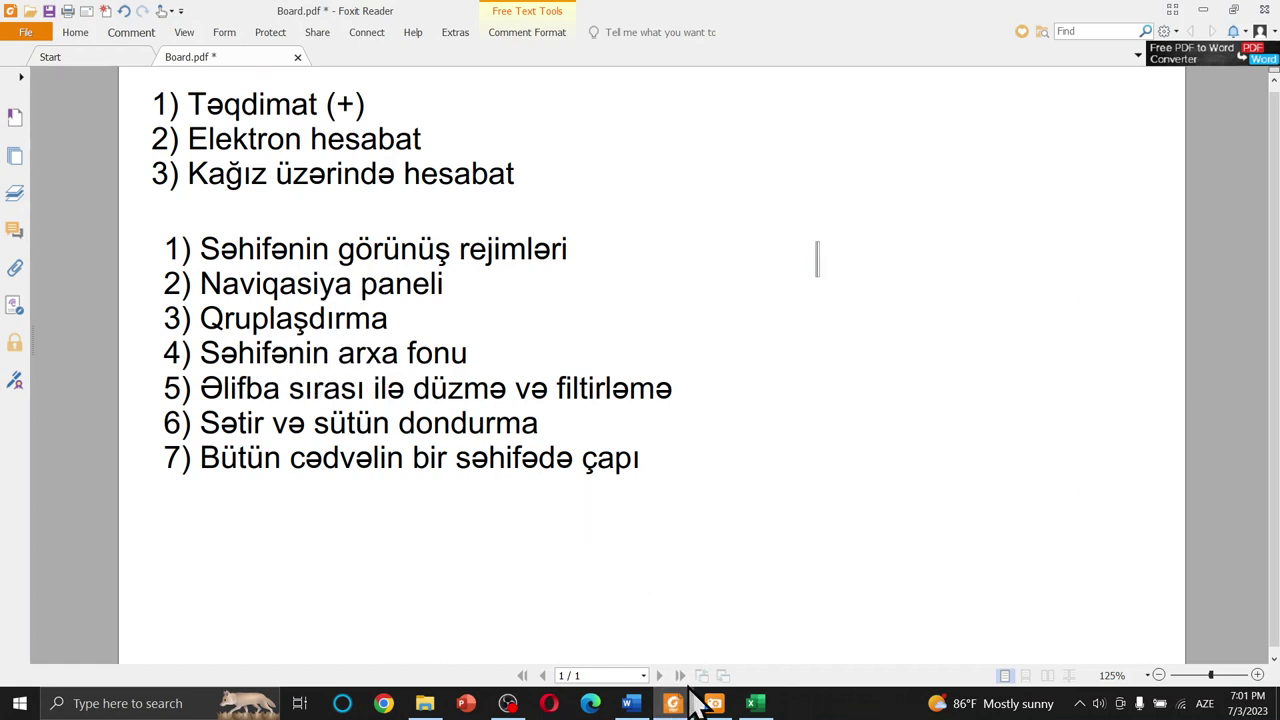
click(757, 705)
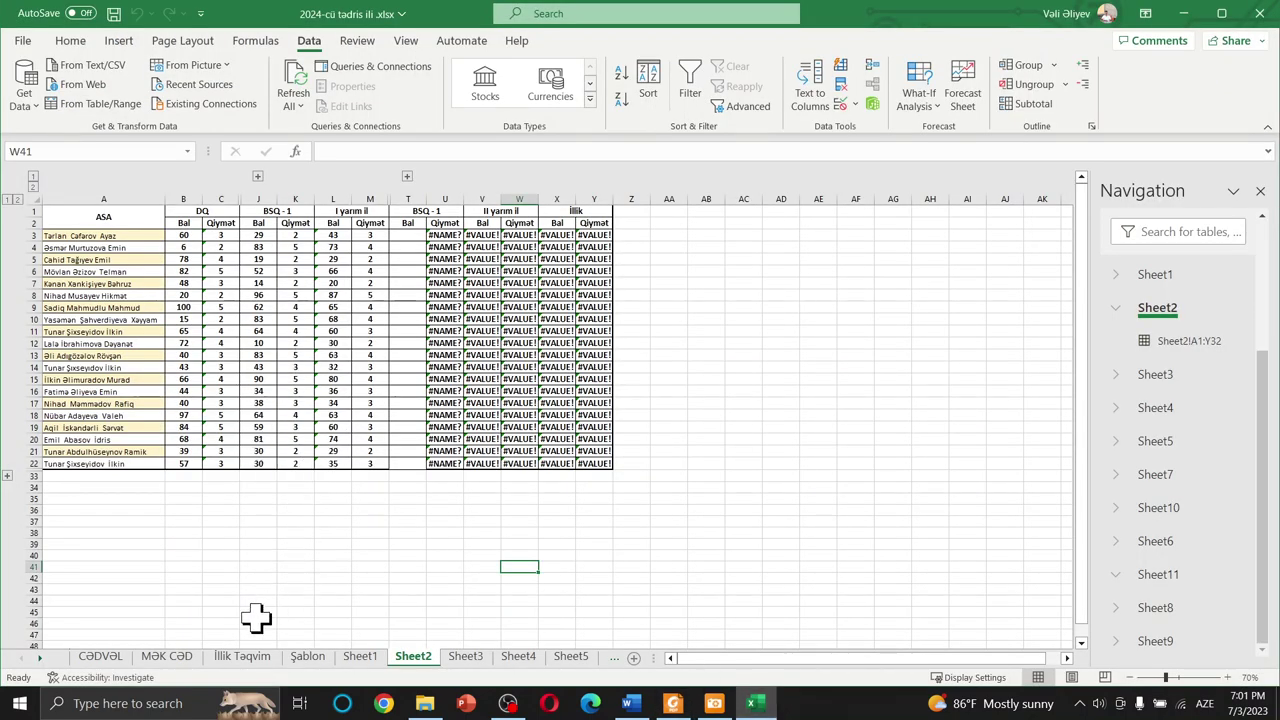
- Switch to the CƏDVƏL timetable sheet and select cell G6
click(100, 657)
click(617, 342)
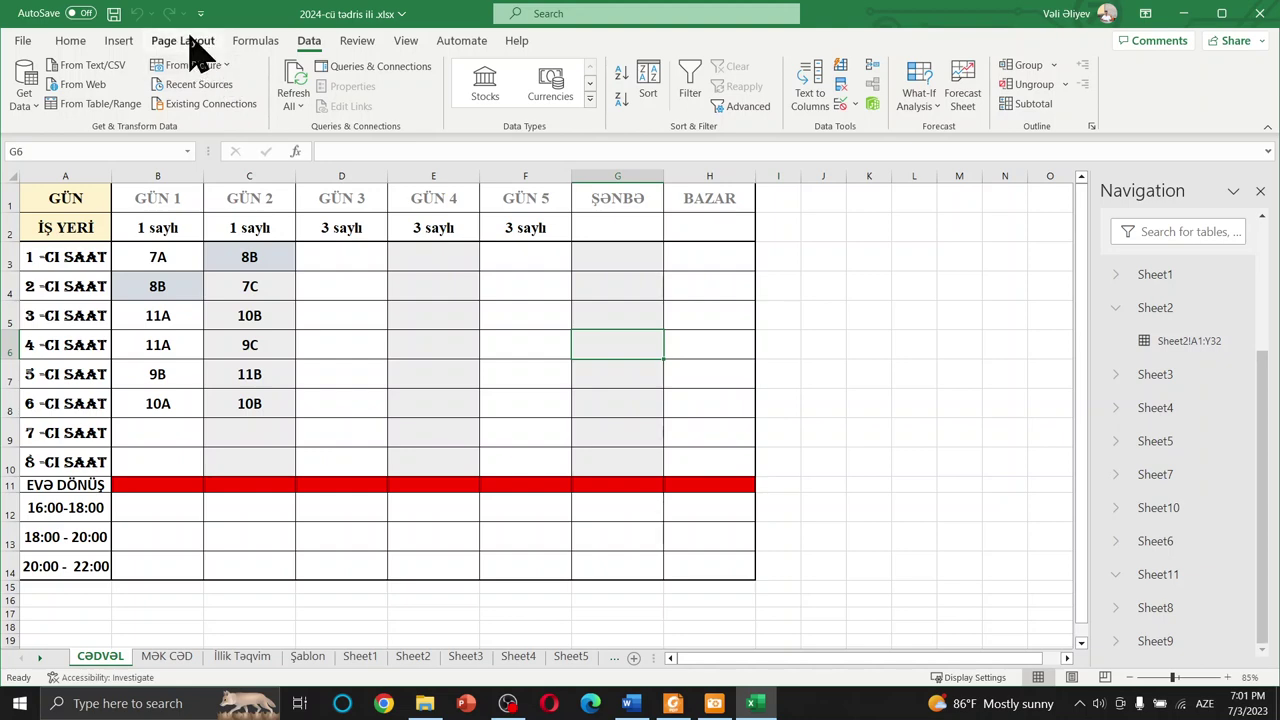
click(185, 42)
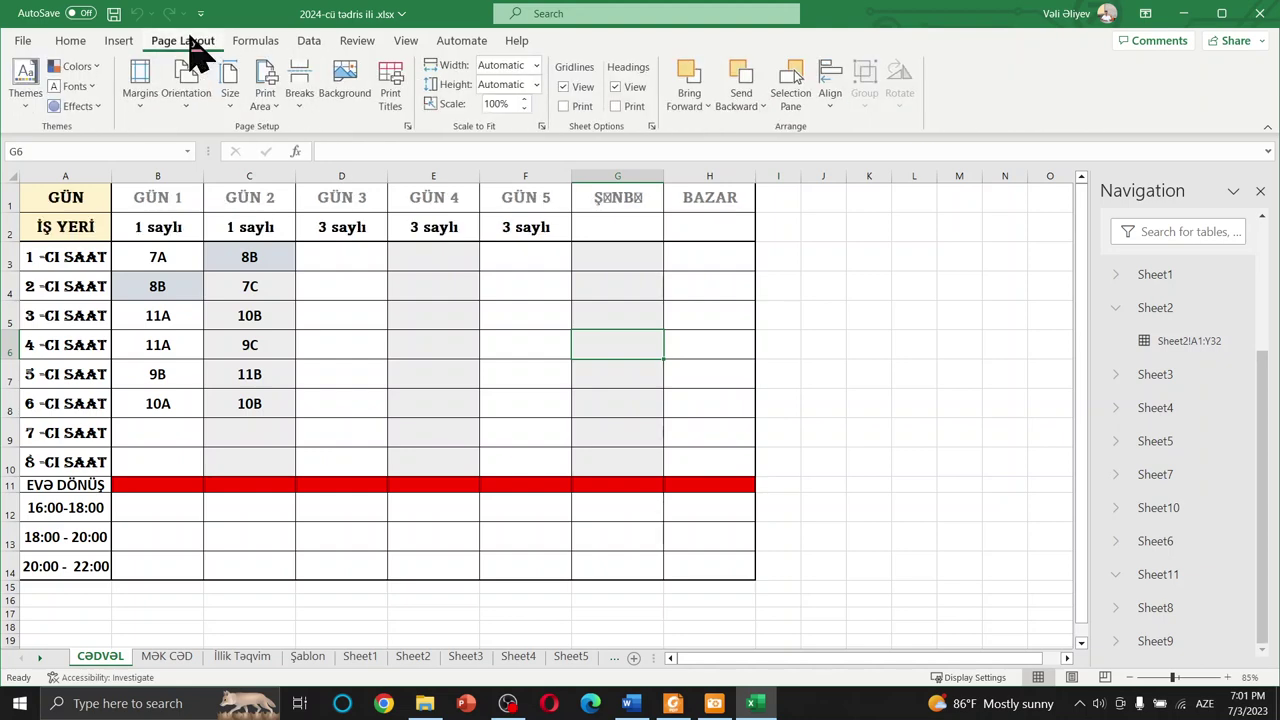
- Search online pictures for 'school' and insert the cartoon school-and-bus image as the sheet background
click(345, 100)
text(school)
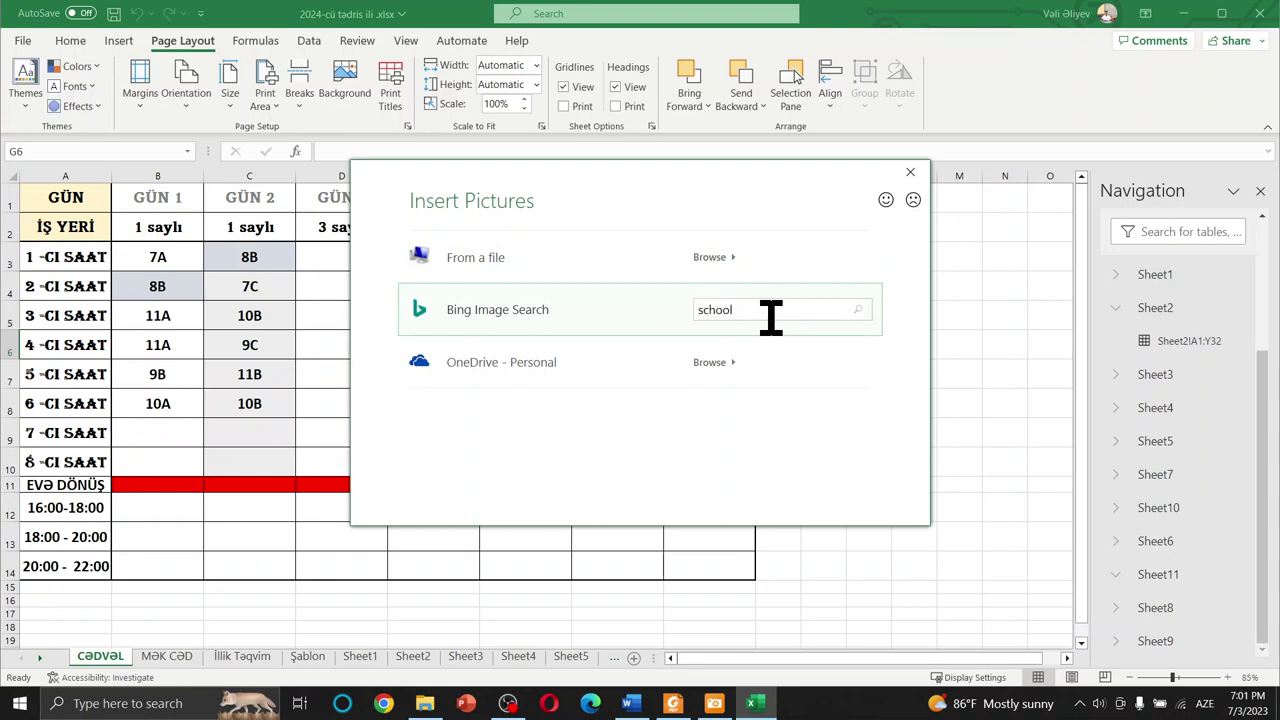
key(Return)
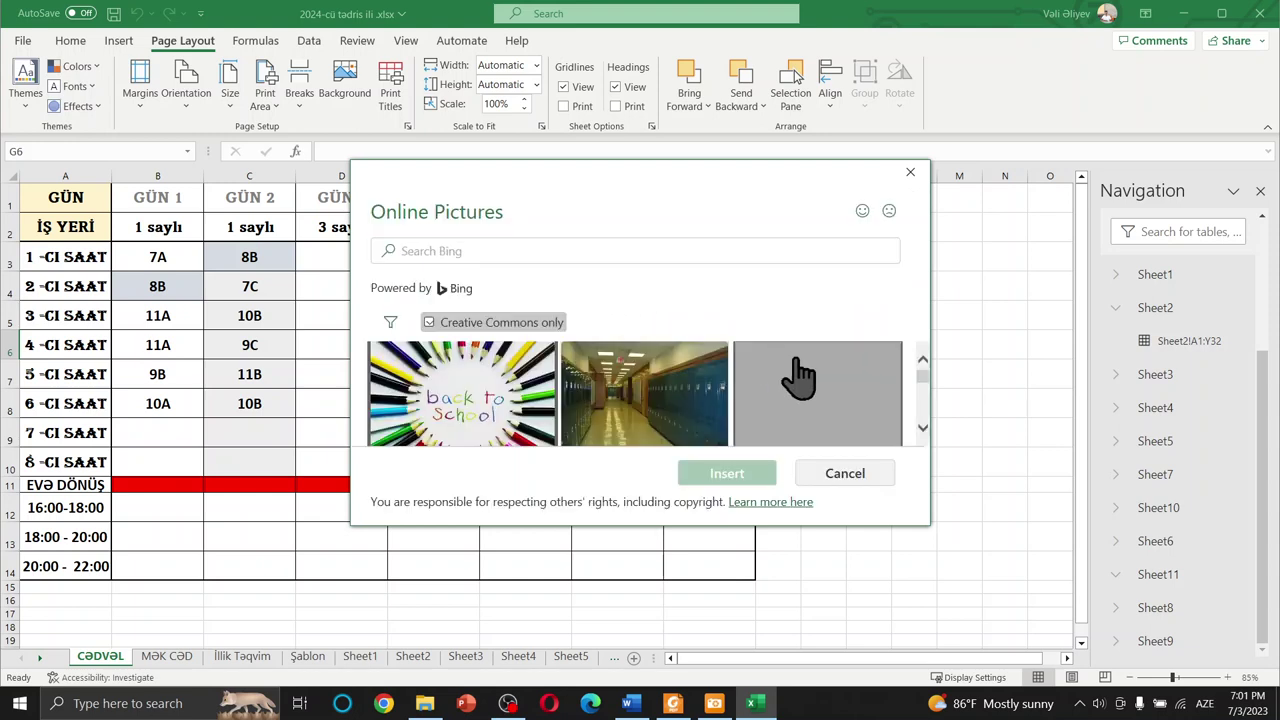
scroll(760, 380, down, 2)
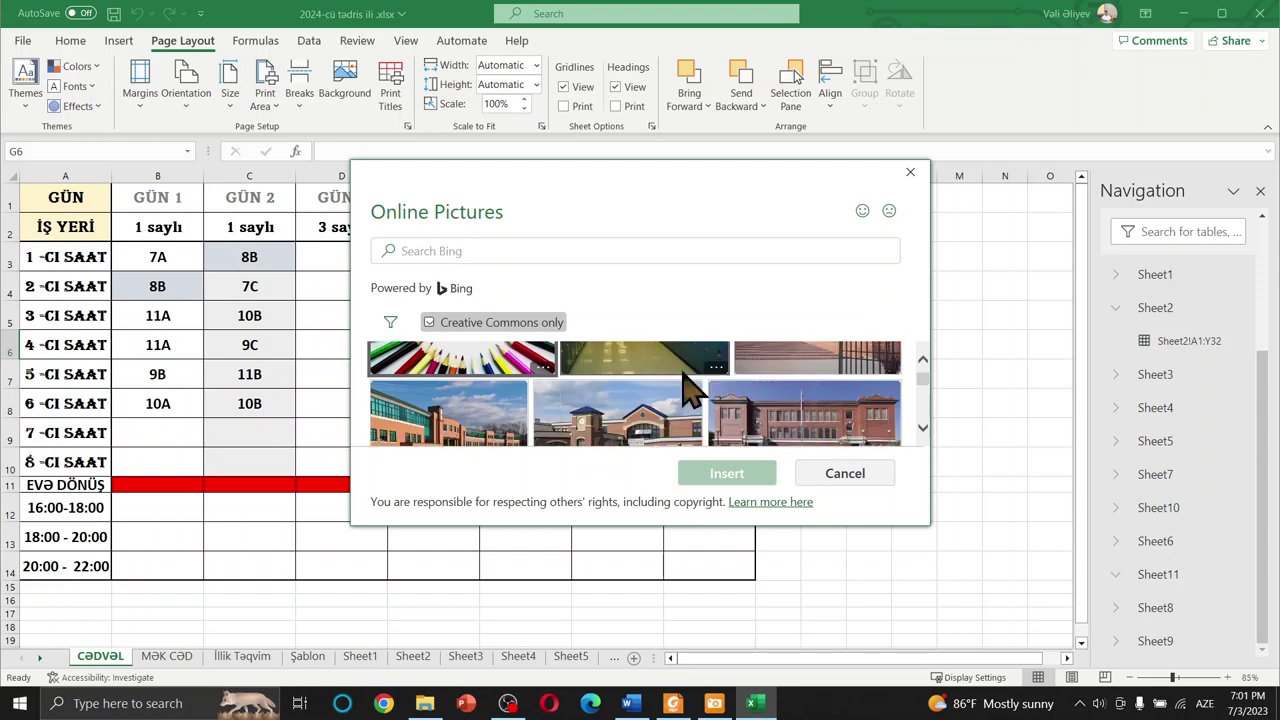
scroll(700, 390, down, 2)
scroll(690, 386, down, 2)
scroll(695, 380, down, 1)
scroll(695, 383, down, 2)
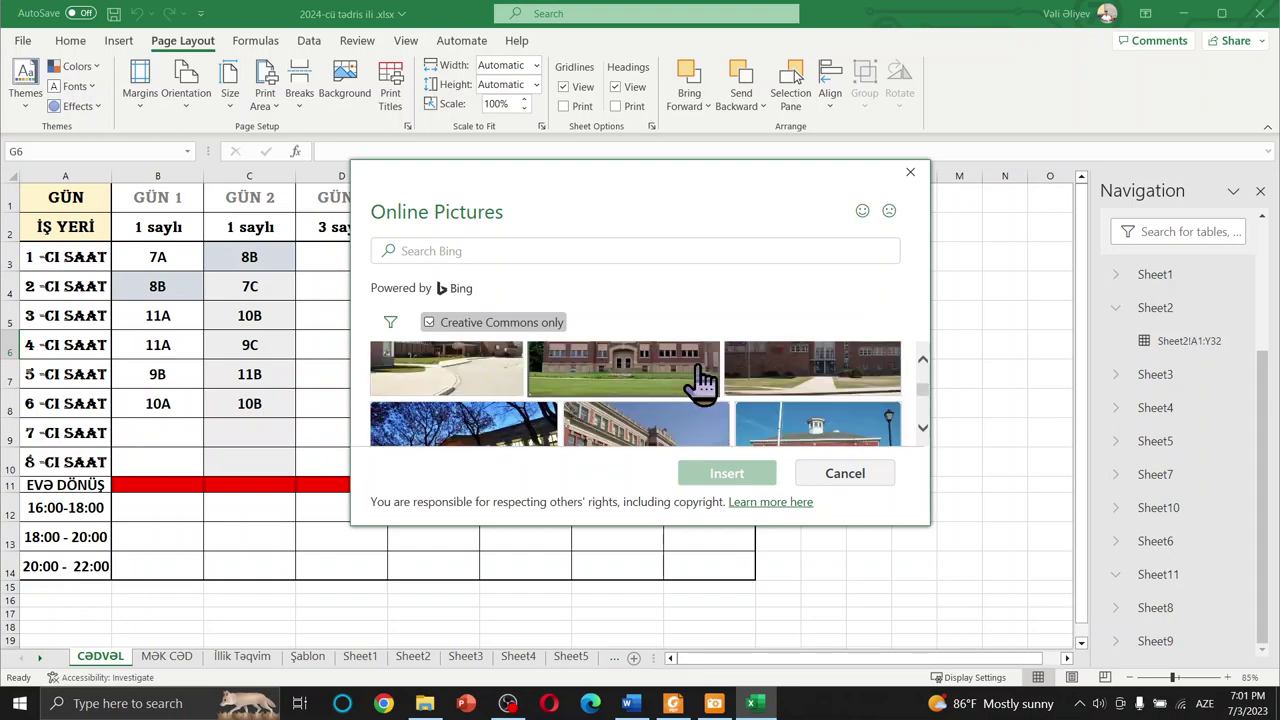
scroll(700, 386, down, 1)
scroll(708, 386, down, 2)
scroll(712, 383, down, 2)
scroll(712, 383, down, 1)
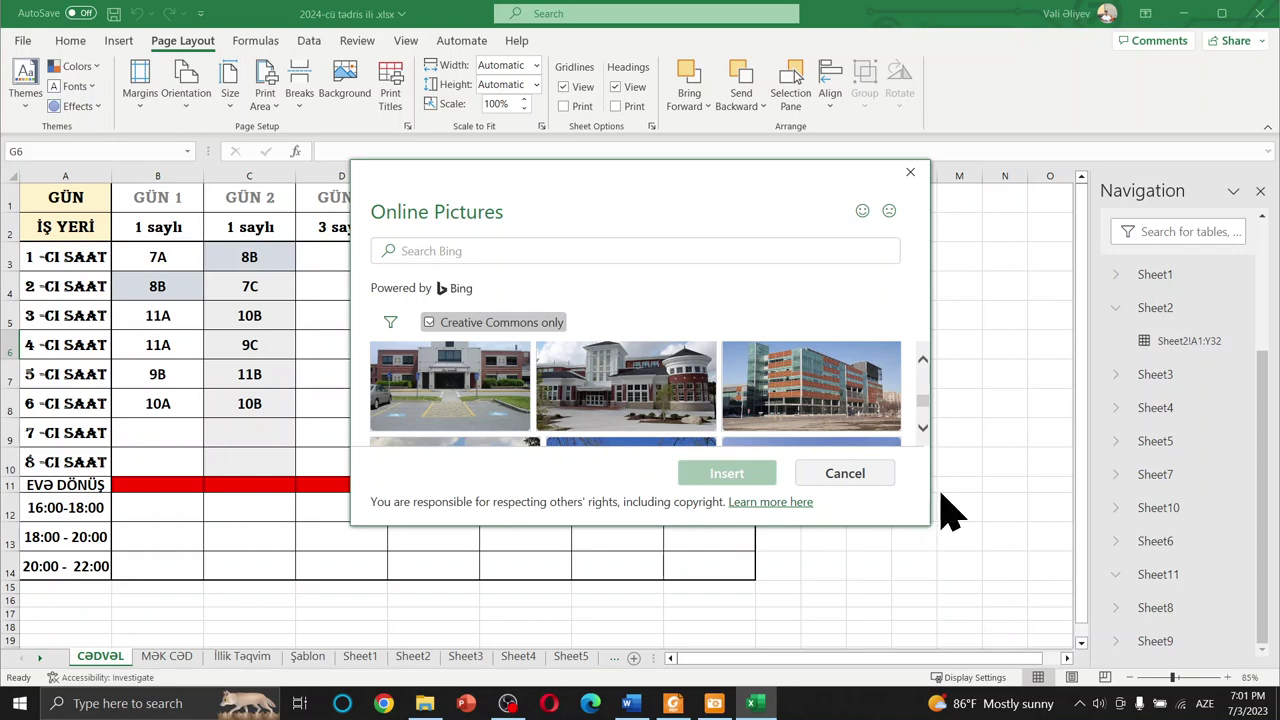
drag(932, 497, 996, 638)
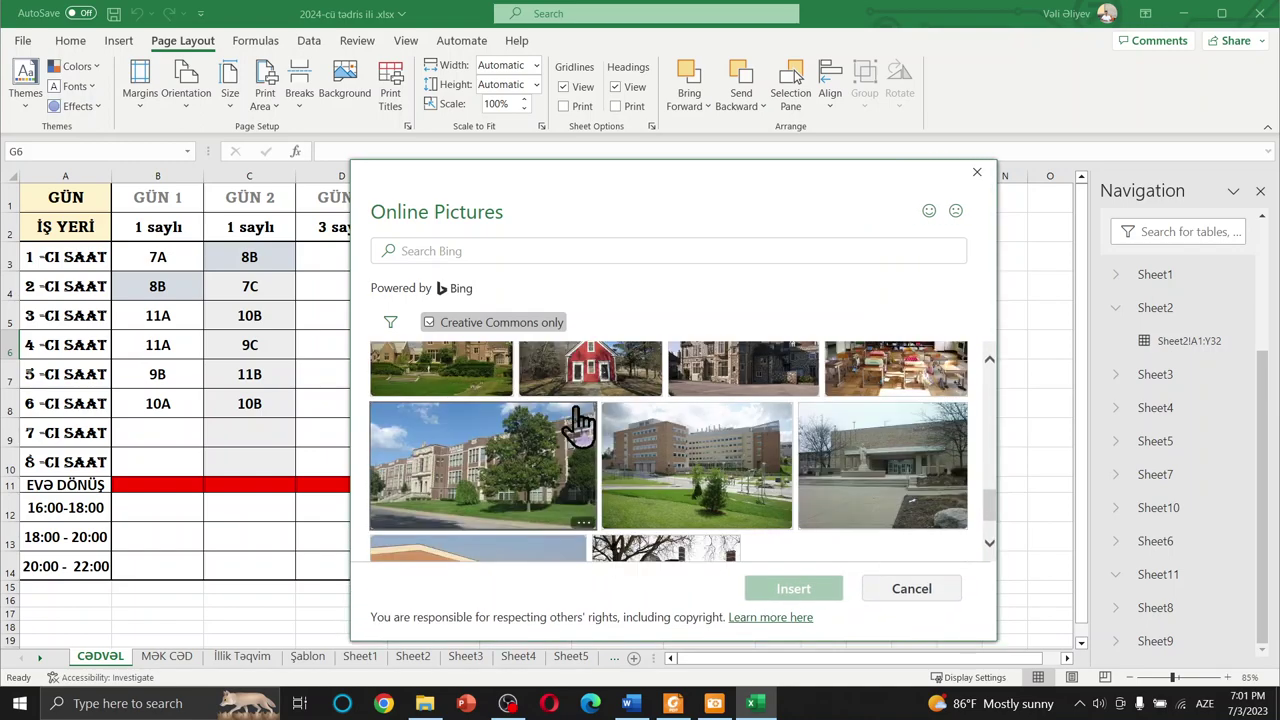
scroll(725, 430, down, 1)
scroll(700, 435, down, 1)
scroll(655, 420, down, 1)
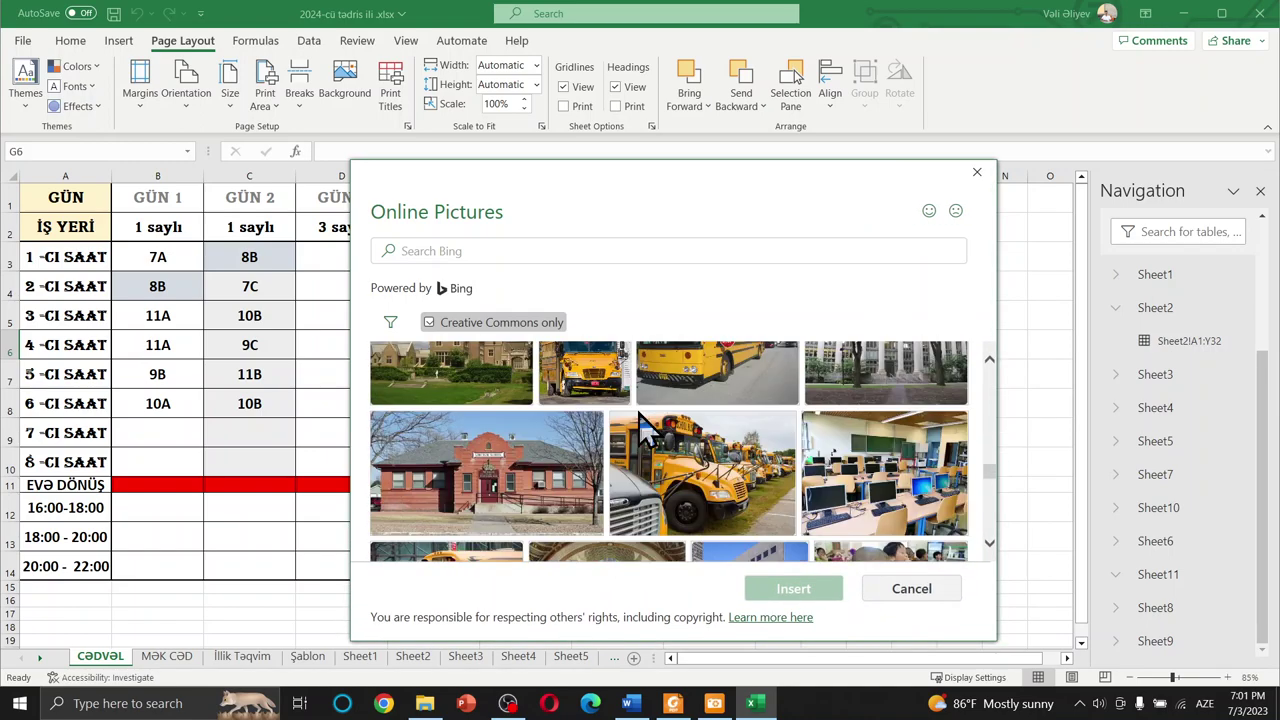
scroll(638, 413, down, 1)
scroll(642, 425, down, 1)
scroll(640, 425, down, 1)
scroll(643, 428, down, 1)
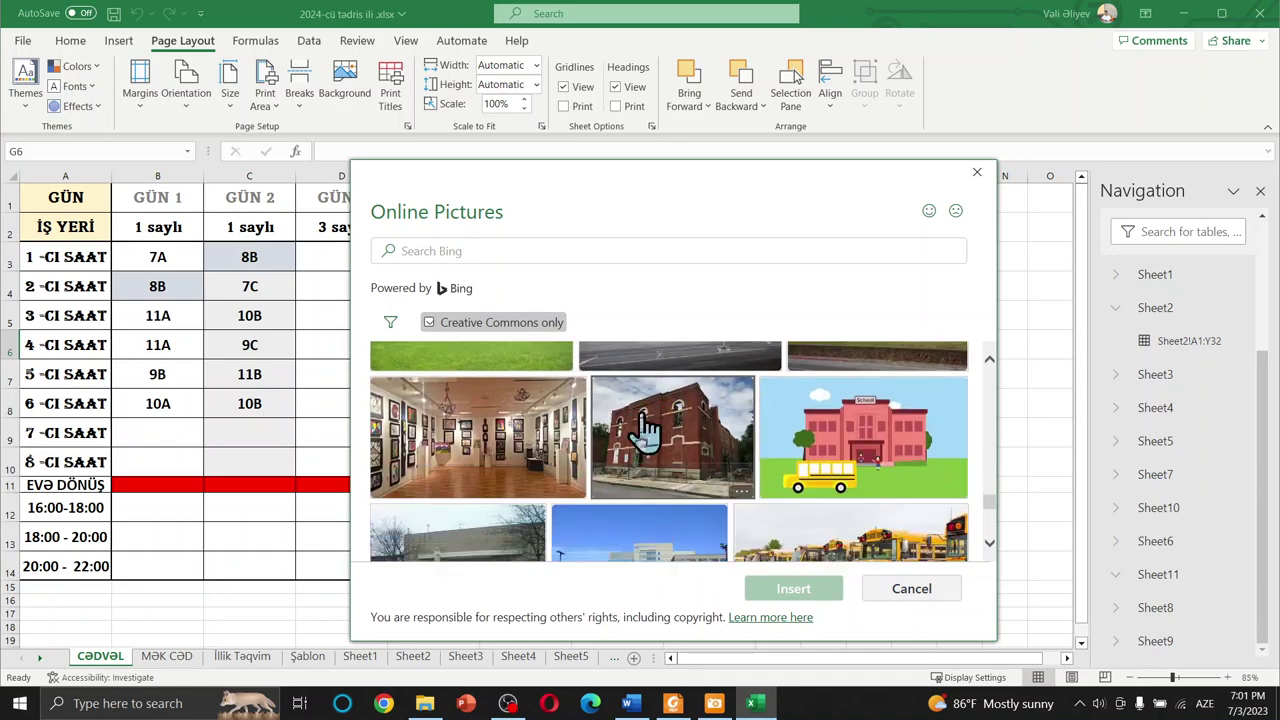
scroll(640, 428, down, 1)
scroll(840, 420, down, 1)
click(848, 440)
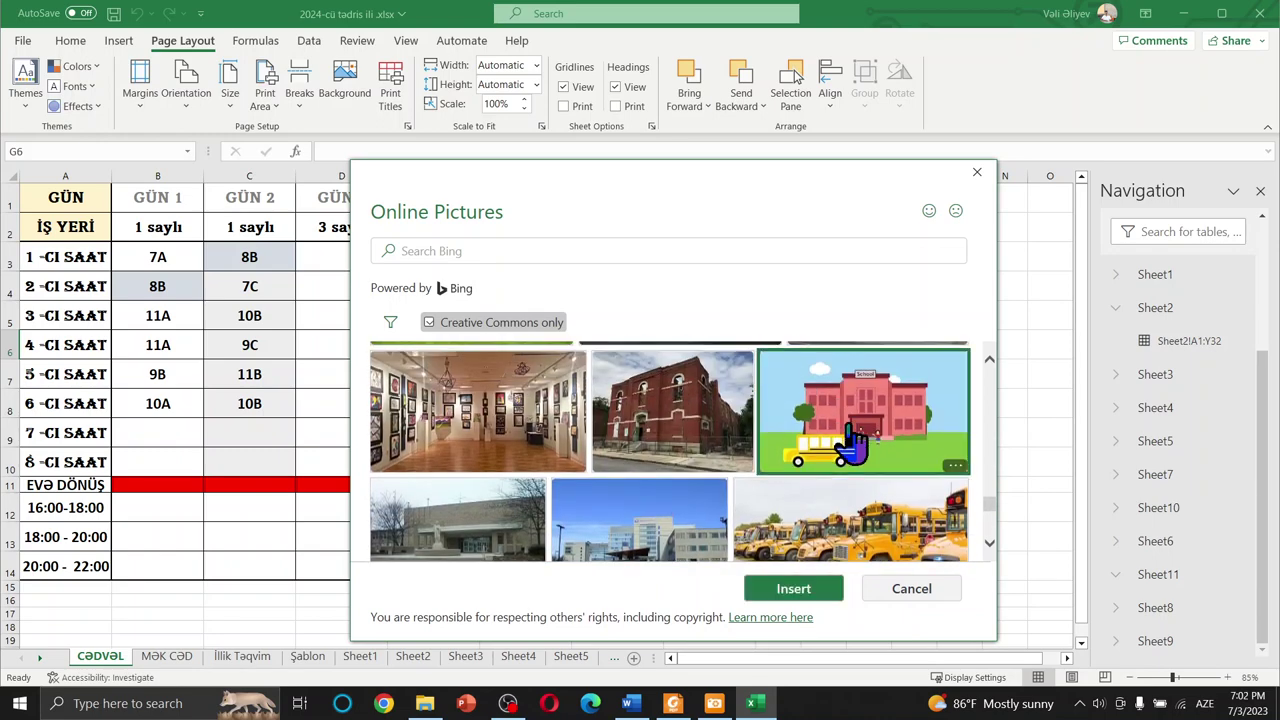
click(780, 590)
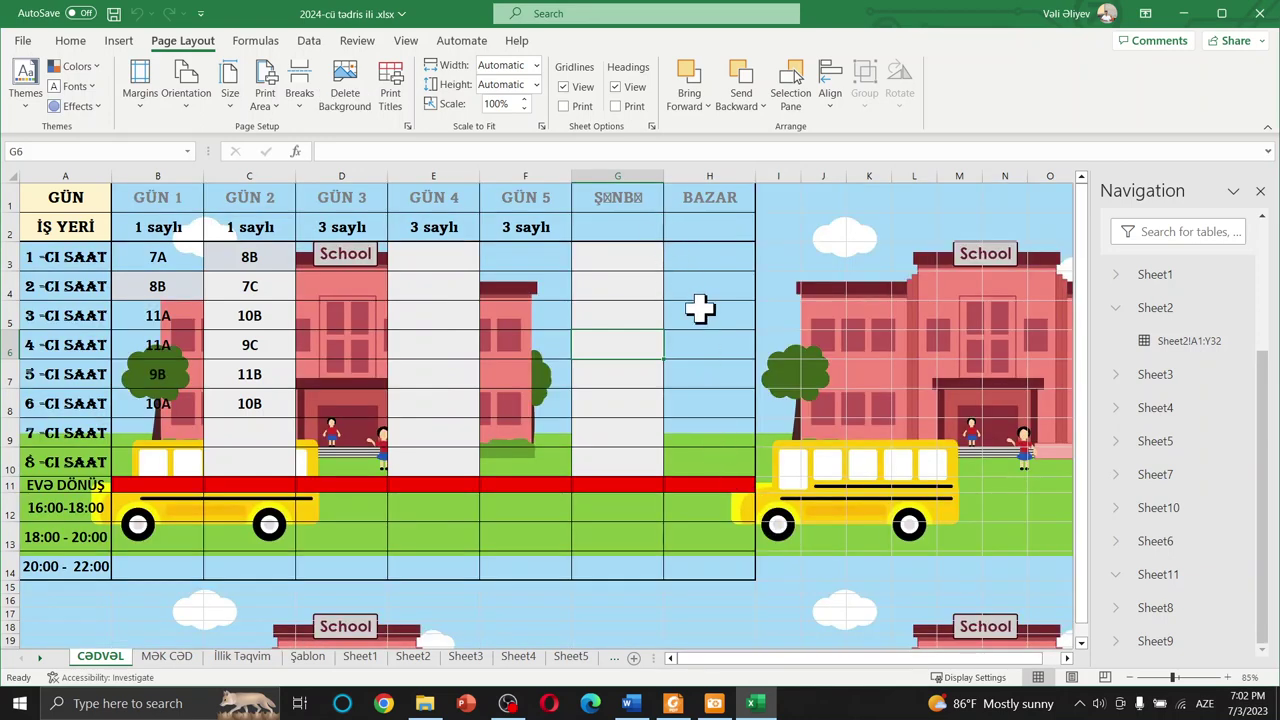
- Scroll down and back up to inspect the cartoon school background behind the timetable
scroll(736, 343, down, 1)
scroll(736, 343, down, 2)
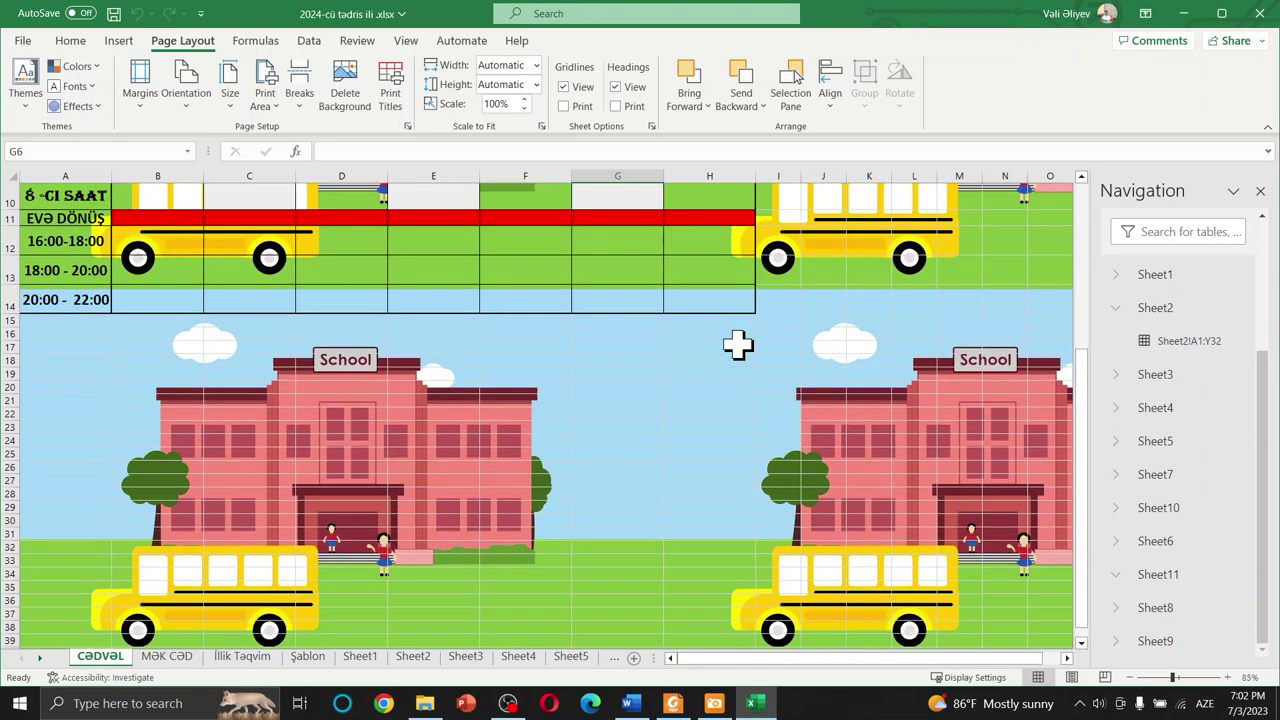
scroll(736, 343, down, 3)
scroll(736, 343, up, 5)
scroll(736, 343, up, 1)
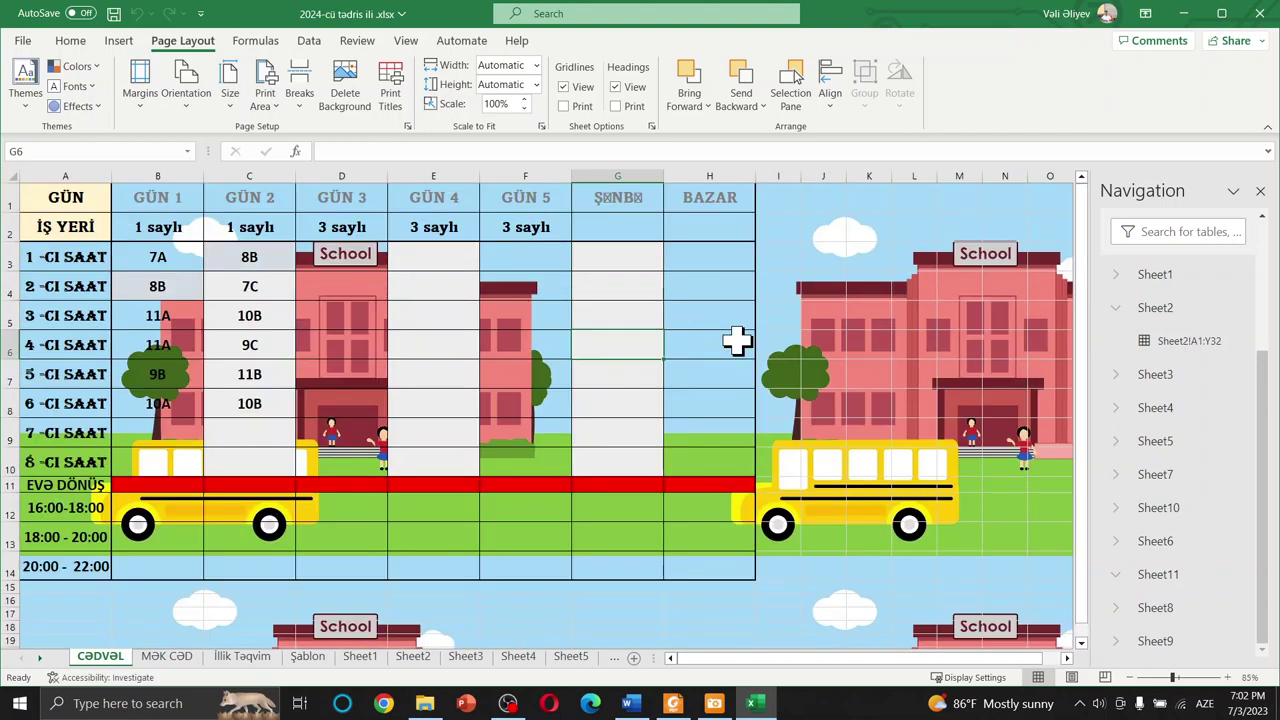
click(620, 400)
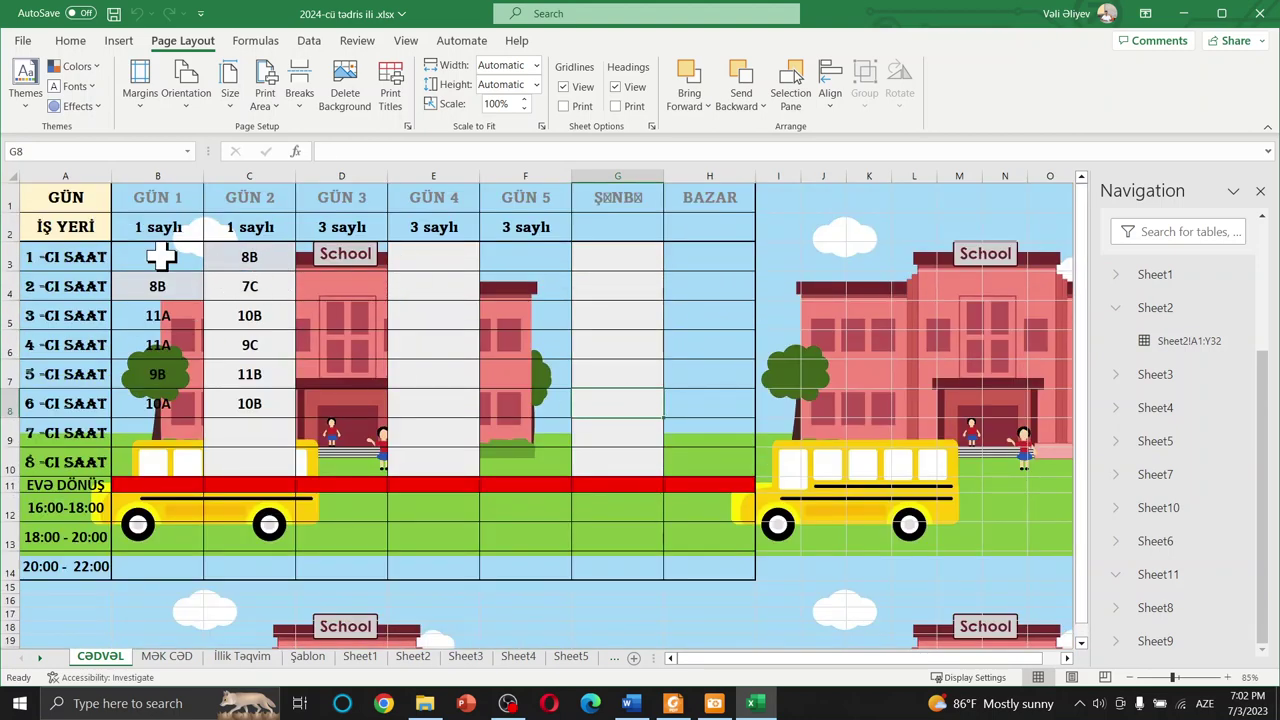
- Set No Fill on timetable cells B3:H10 so the school background shows through
mouse_move(160, 256)
mouse_down()
mouse_move(678, 430)
mouse_move(726, 484)
mouse_up()
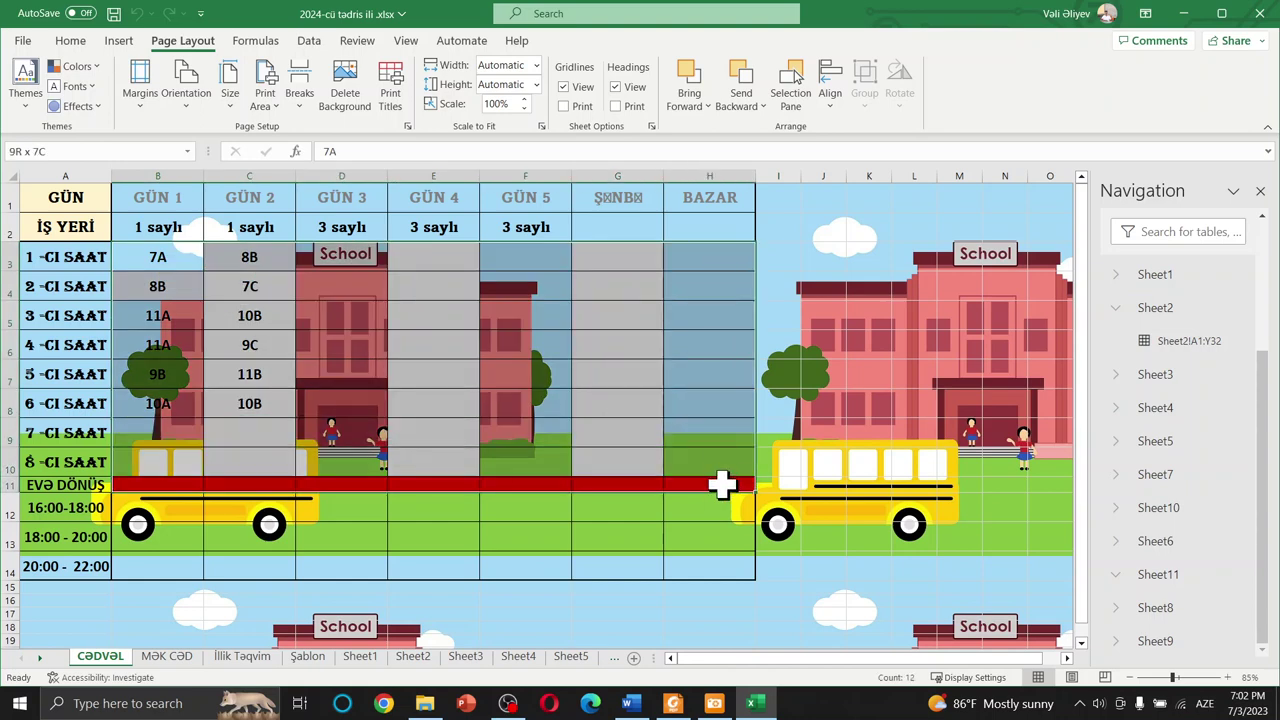
click(84, 44)
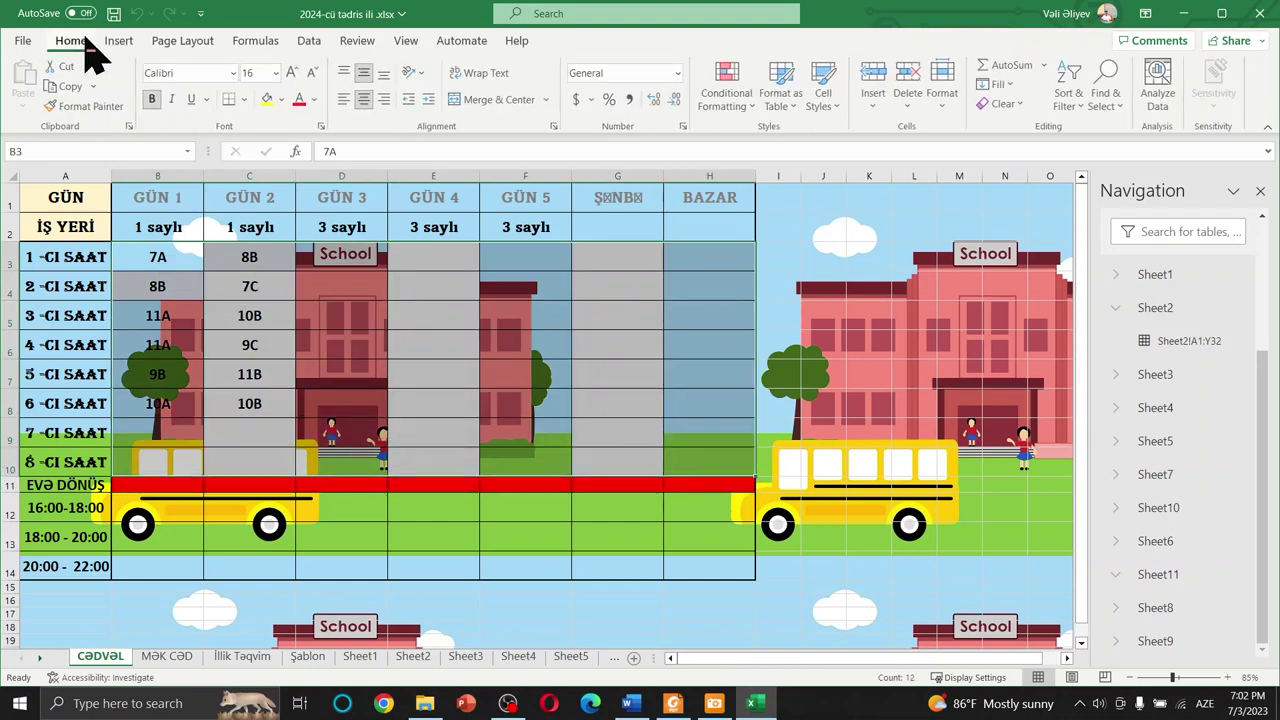
click(284, 100)
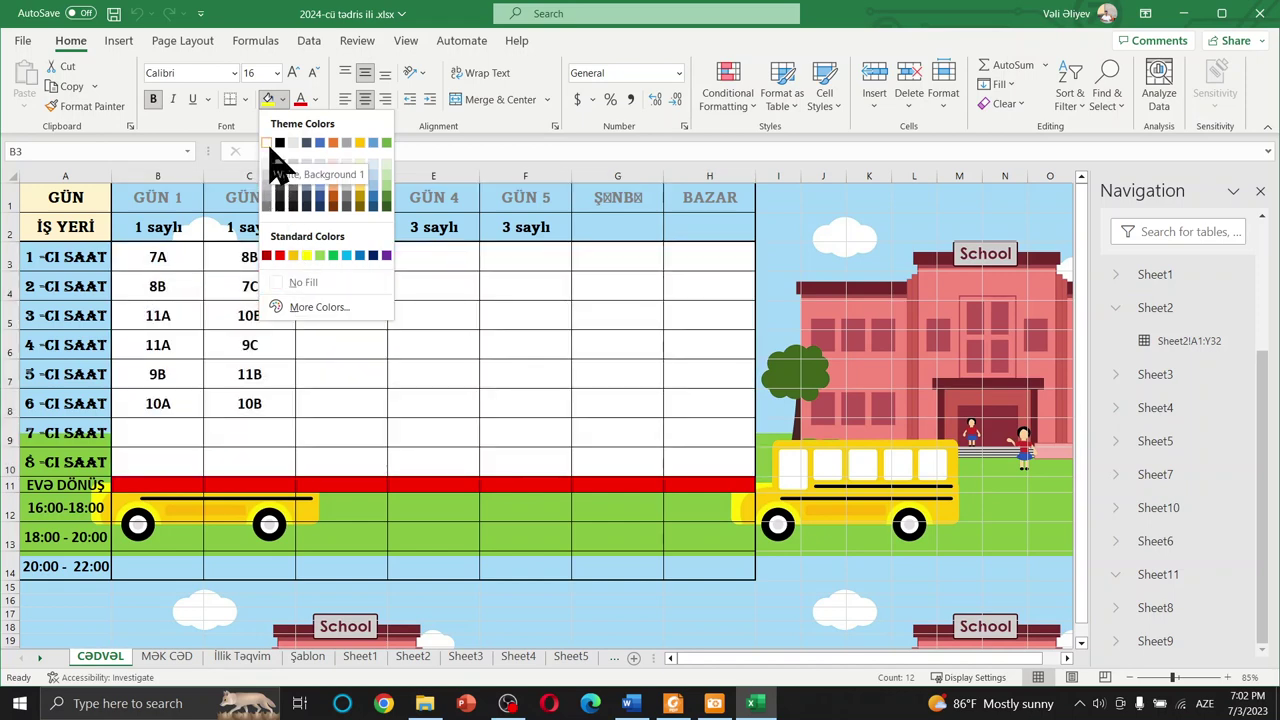
click(305, 283)
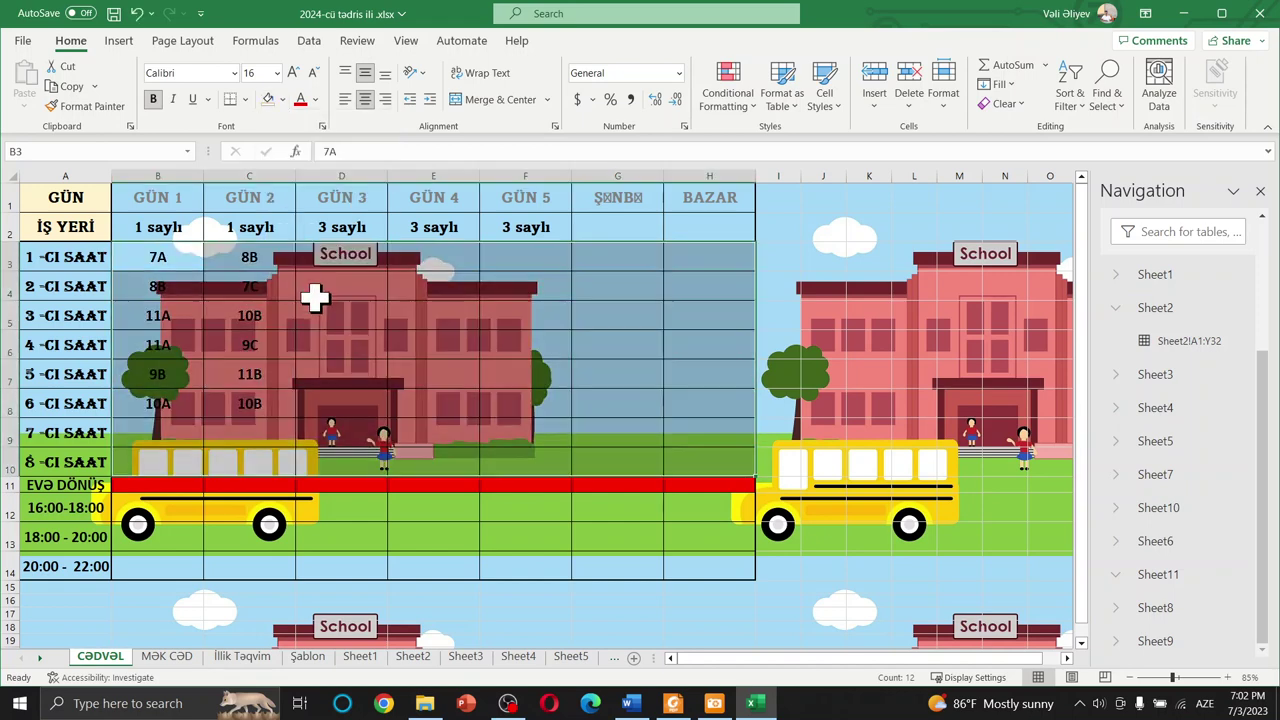
click(820, 402)
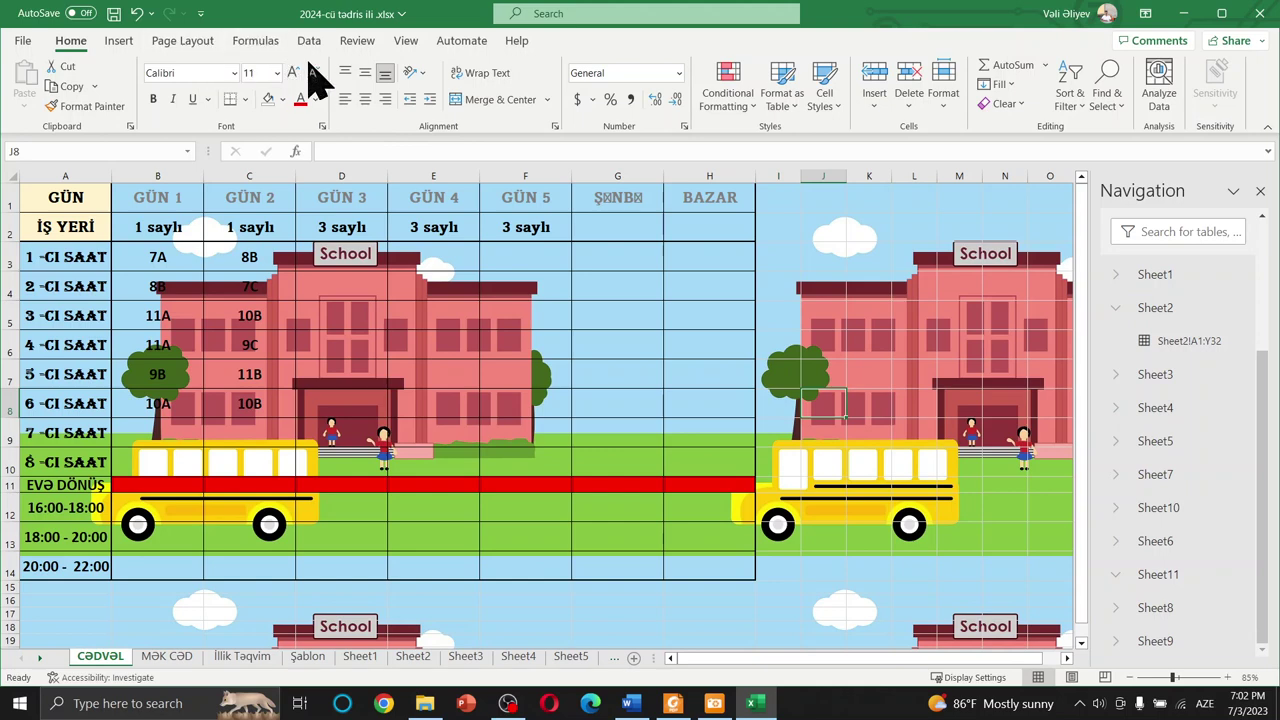
- Switch the timetable to Page Break Preview, split into Page 1 and Page 2
click(362, 42)
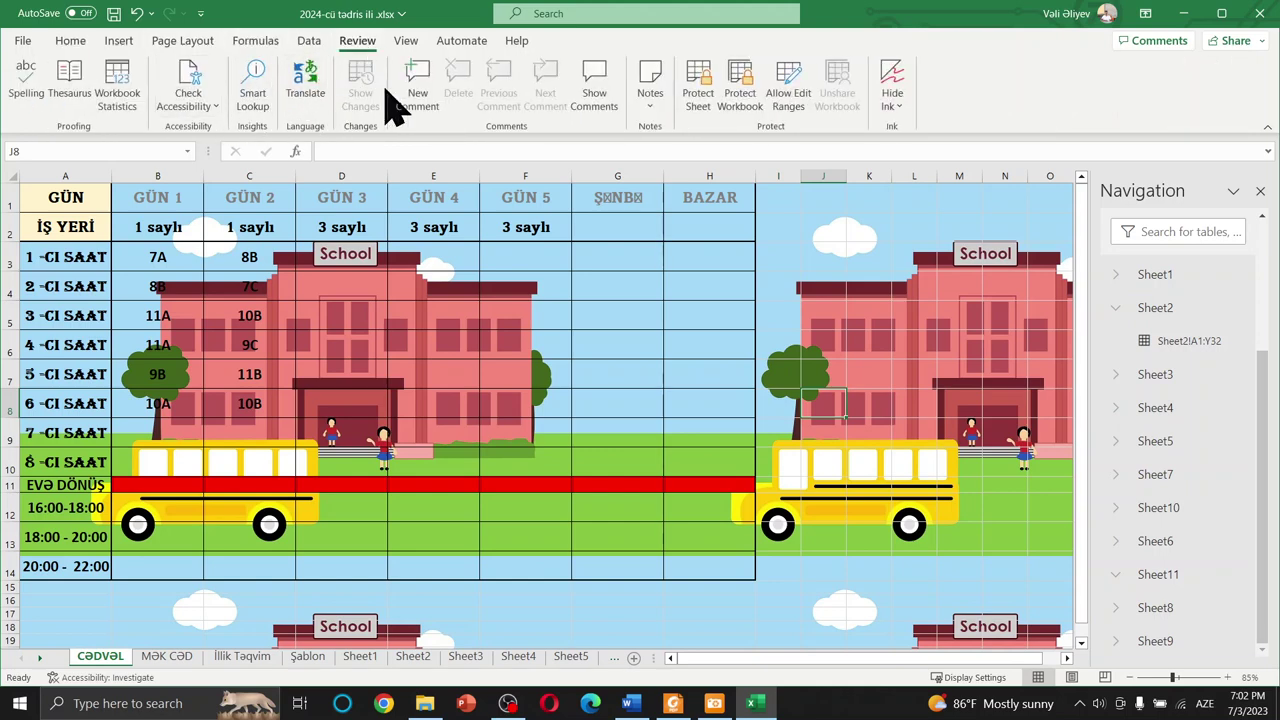
click(405, 41)
click(278, 90)
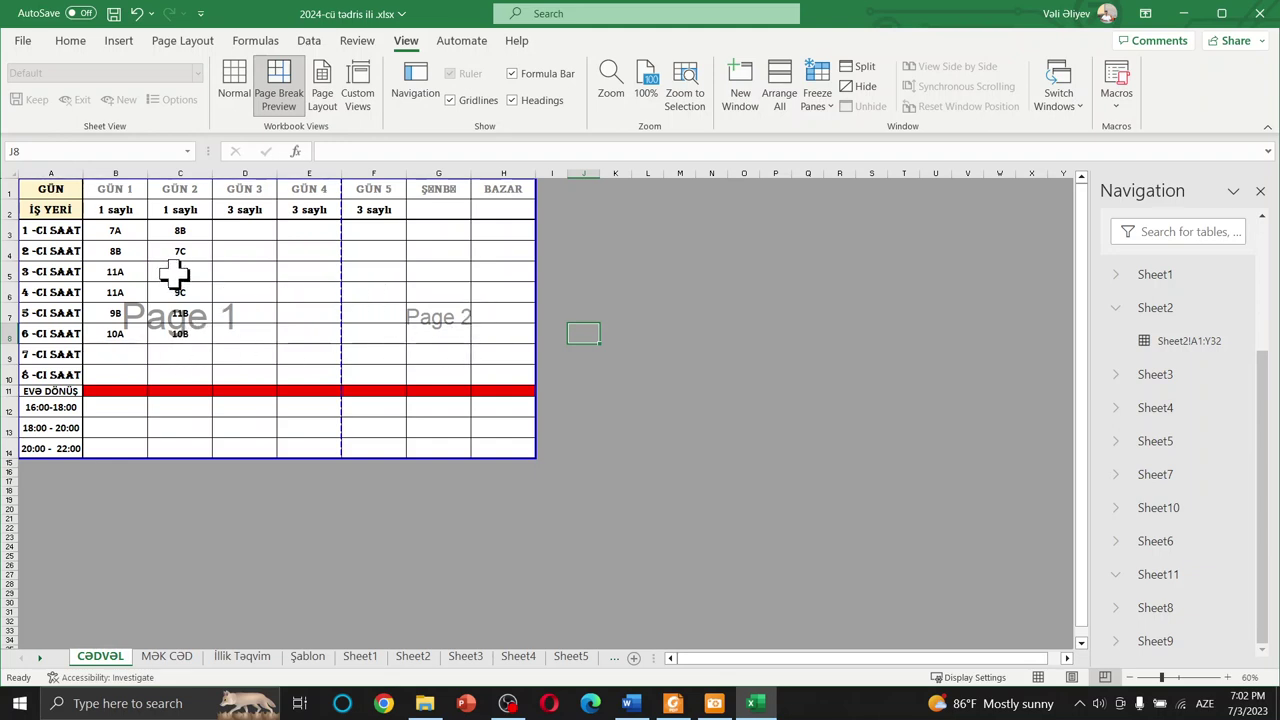
- Set the sheet background to the Bing 'data' search result showing letter tiles spelling DATA
click(184, 42)
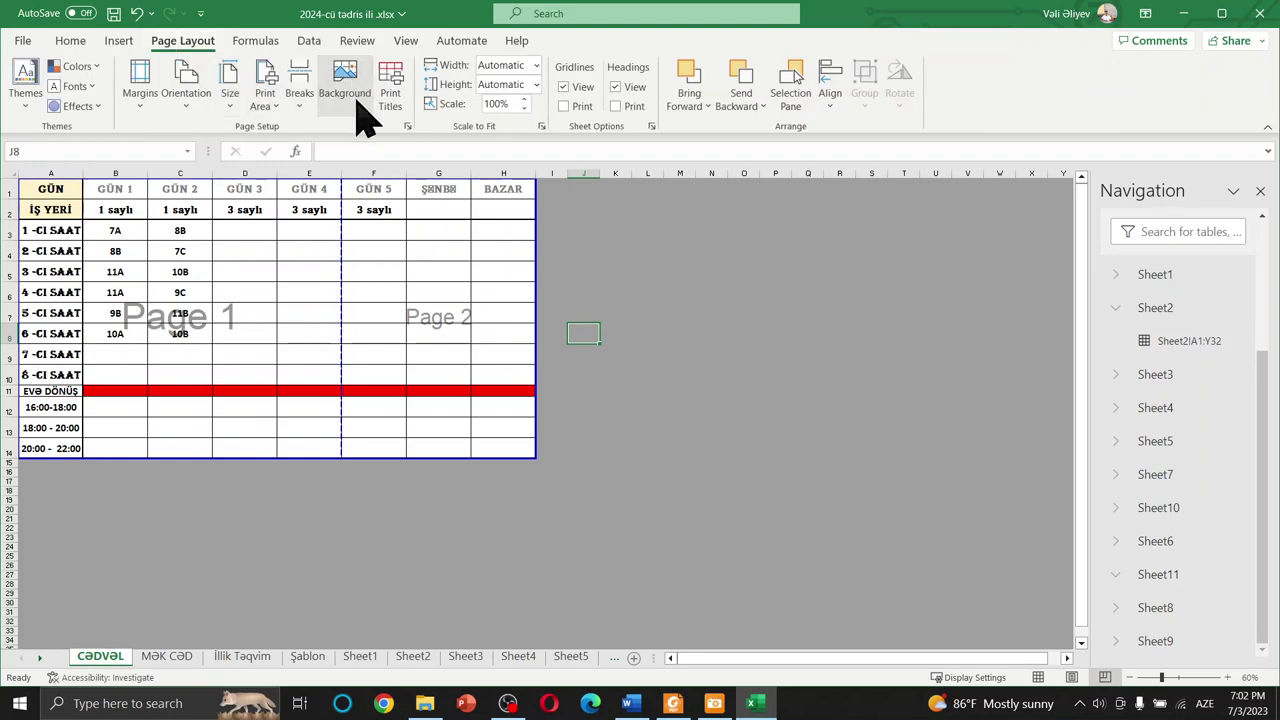
click(345, 85)
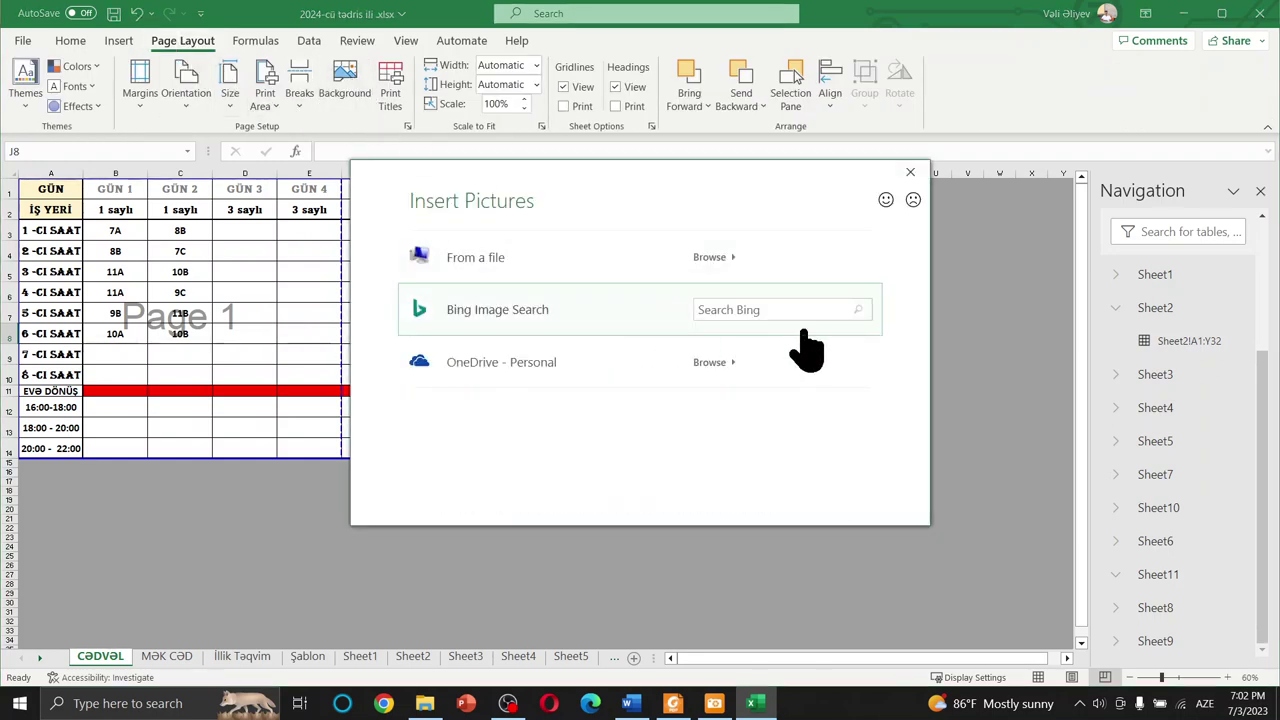
click(788, 312)
text(data)
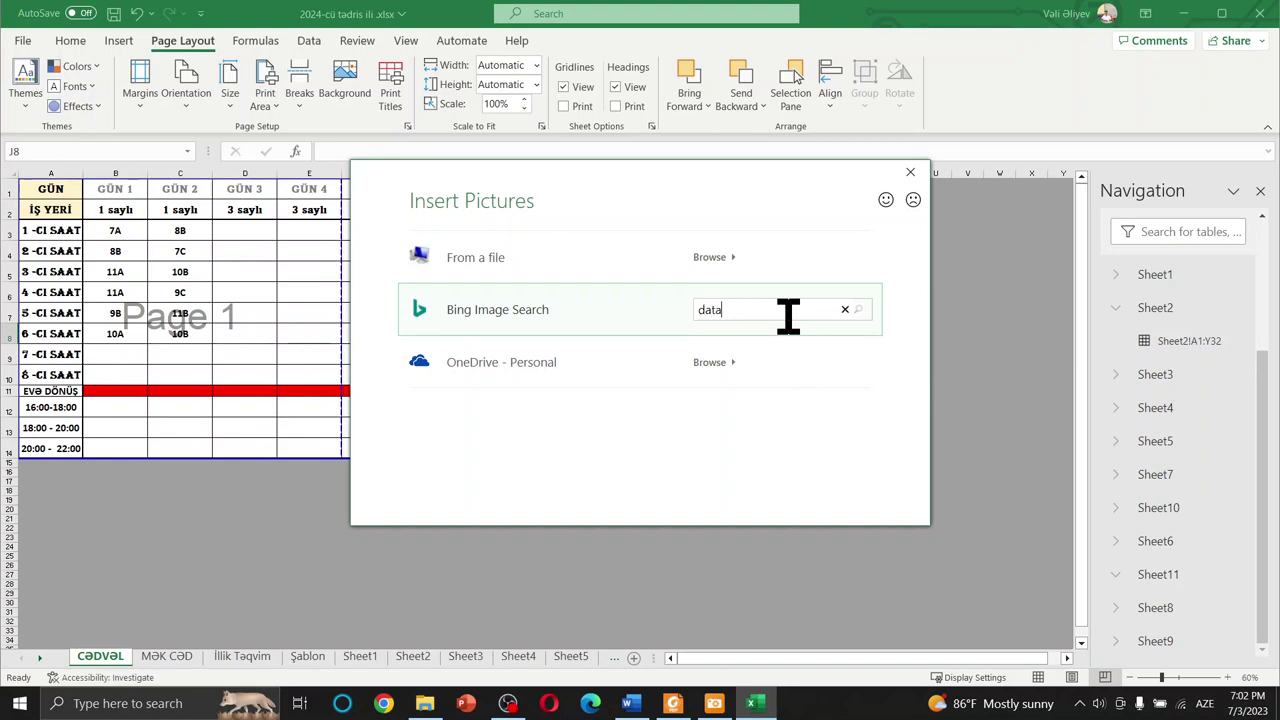
key(Return)
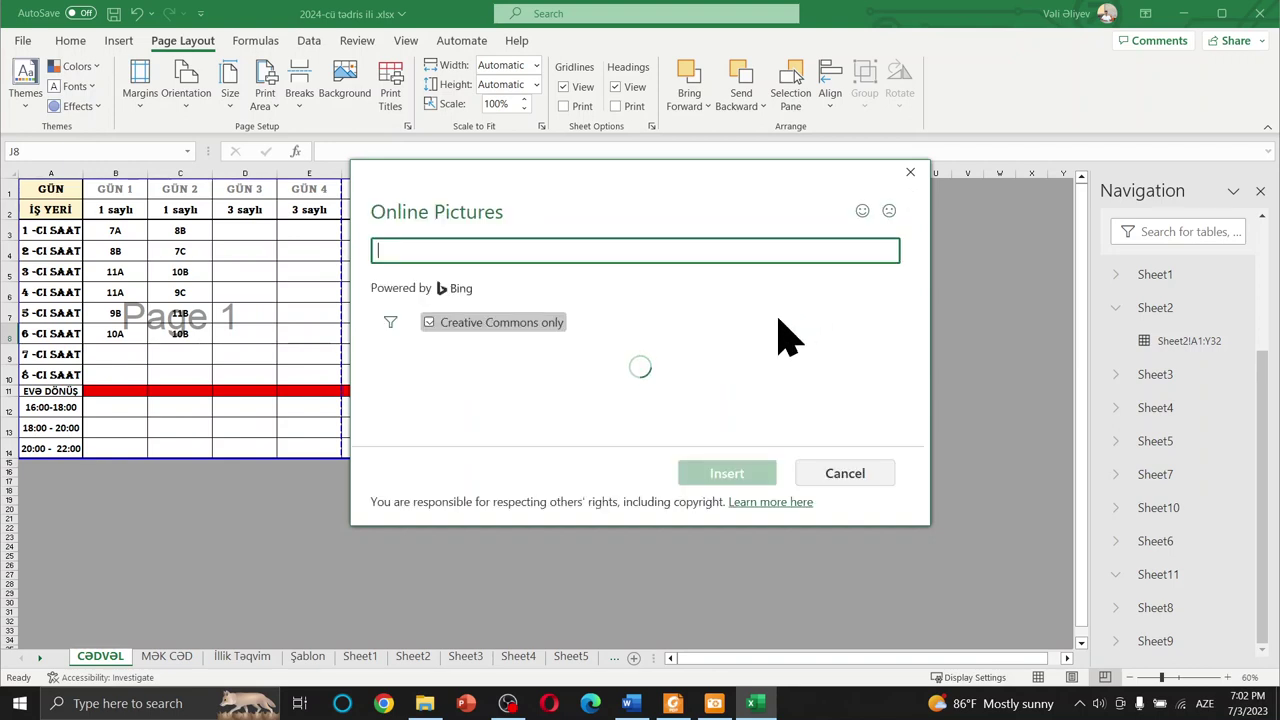
click(540, 420)
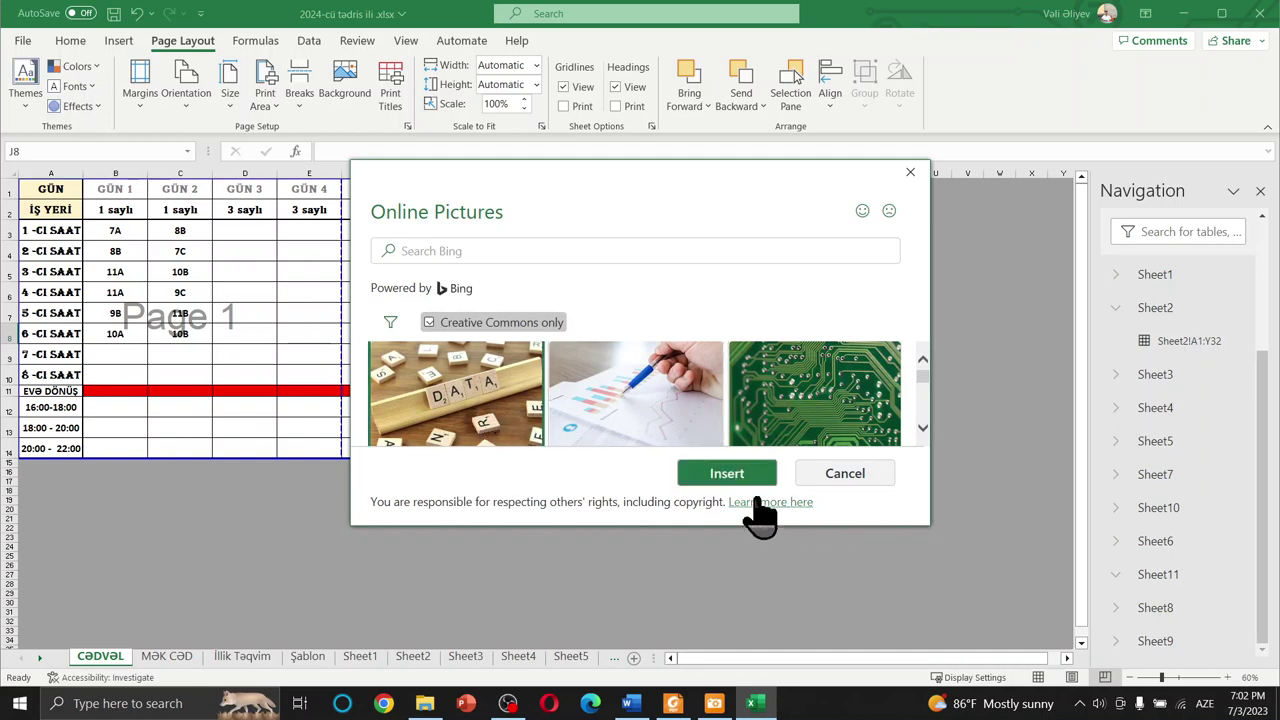
click(730, 476)
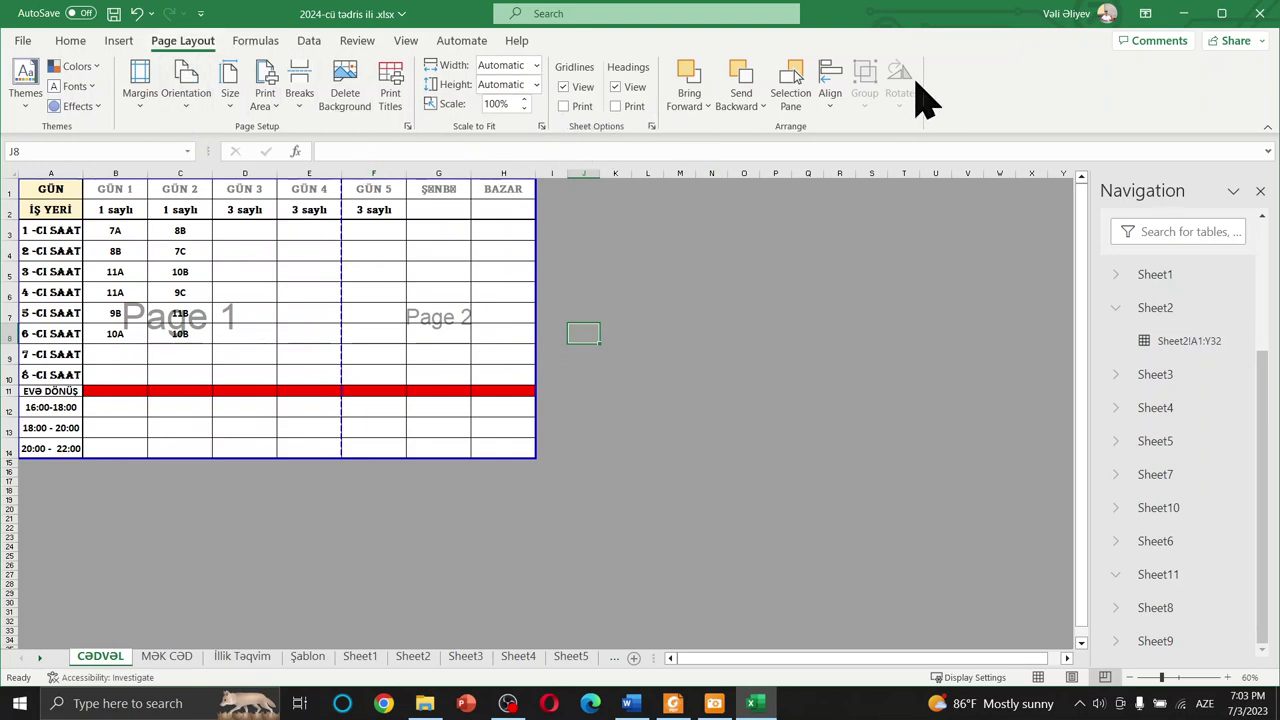
- Select header rows A1:H2 and check the alignment choices without changing anything
click(830, 95)
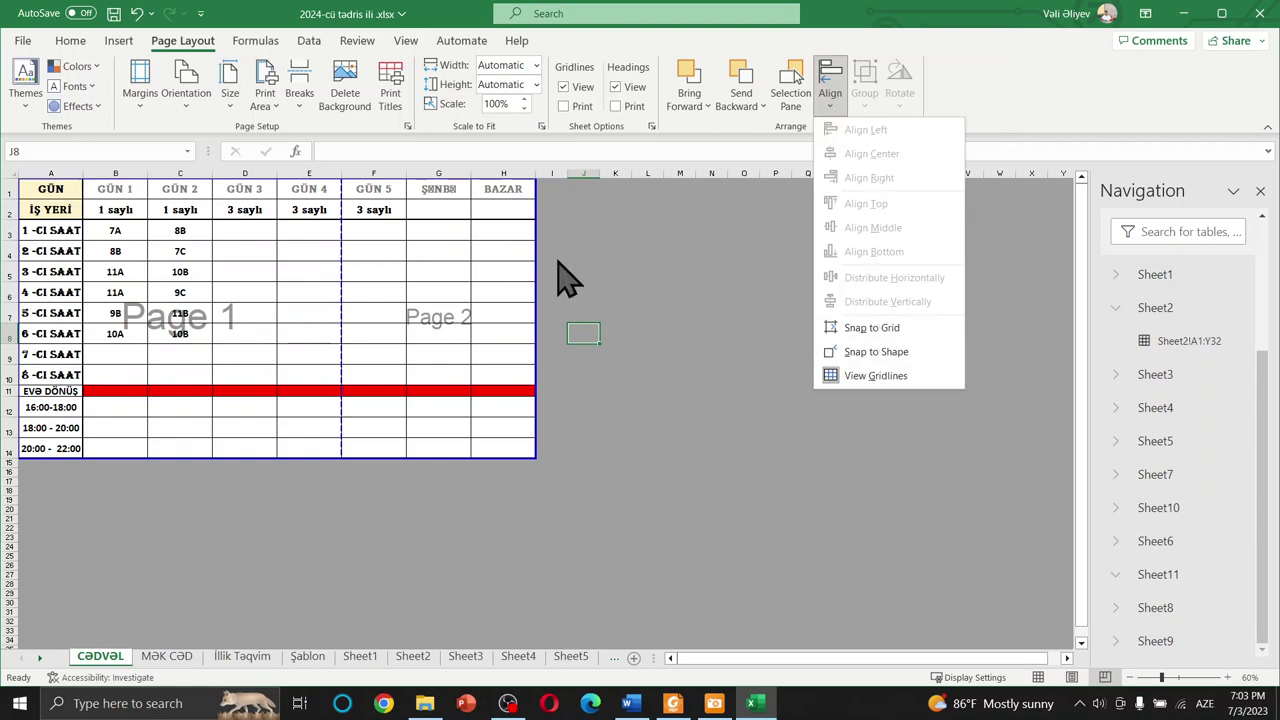
click(268, 200)
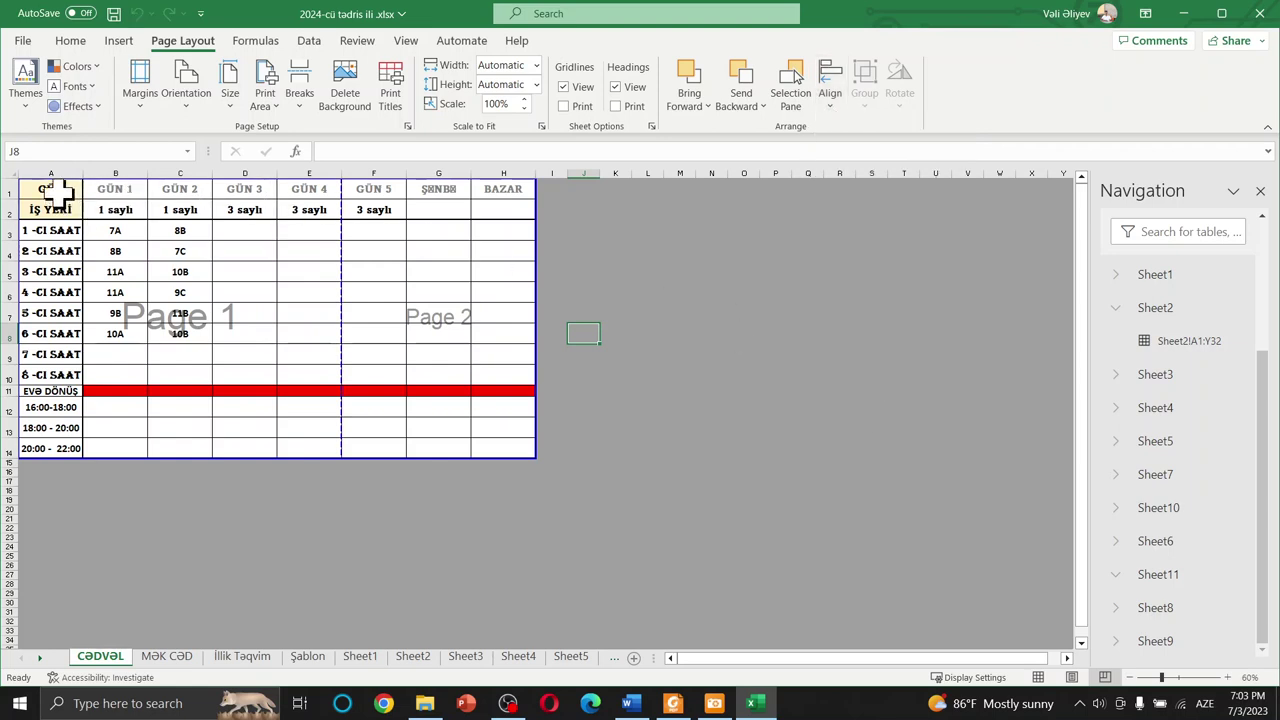
drag(50, 188, 520, 207)
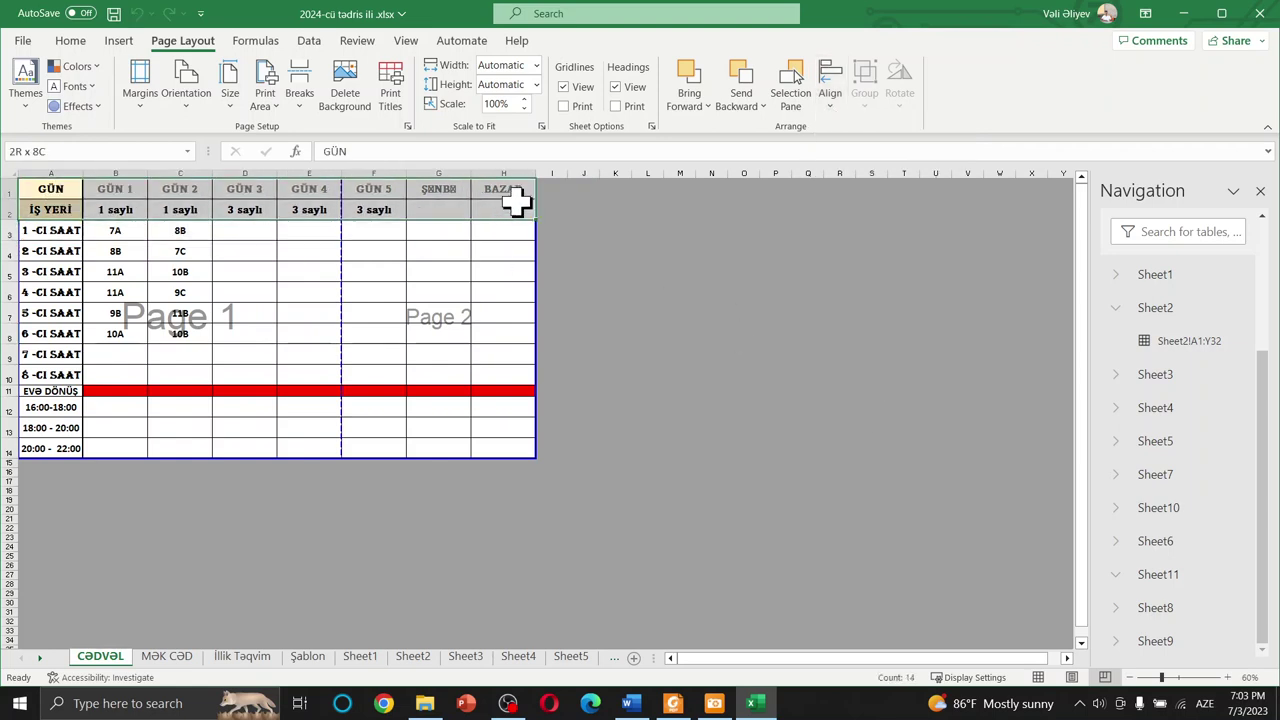
click(838, 105)
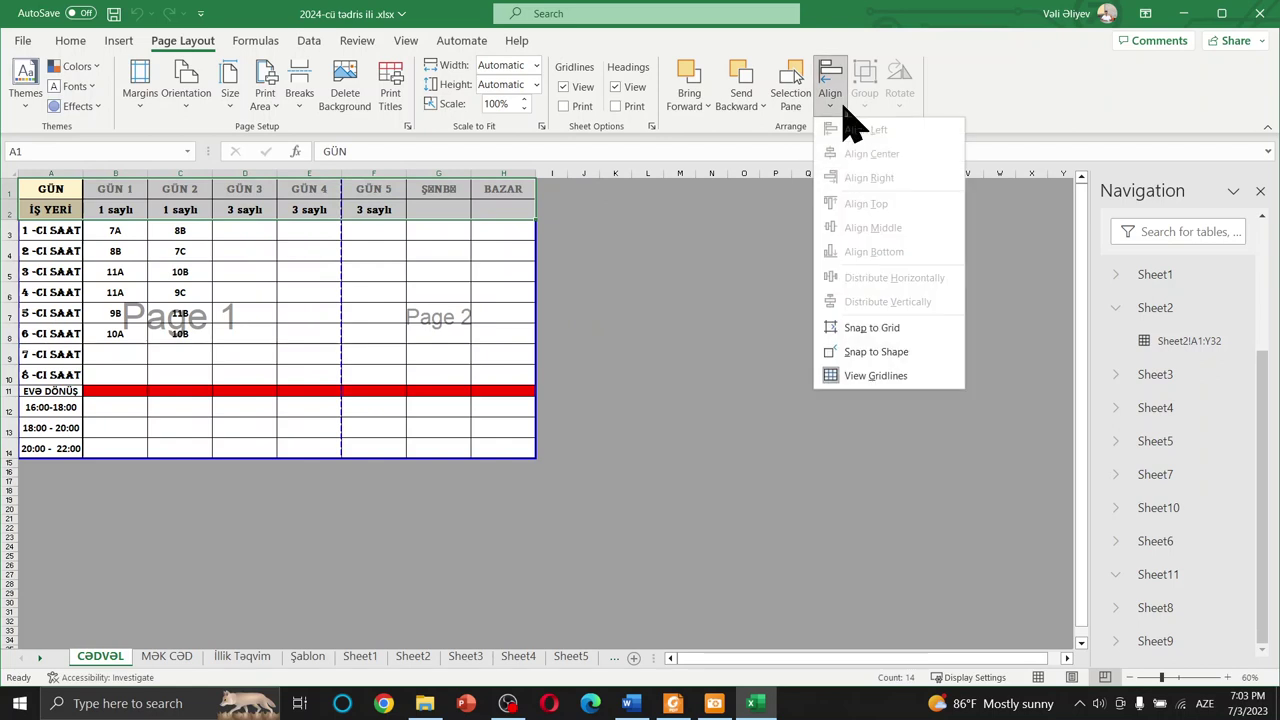
click(499, 276)
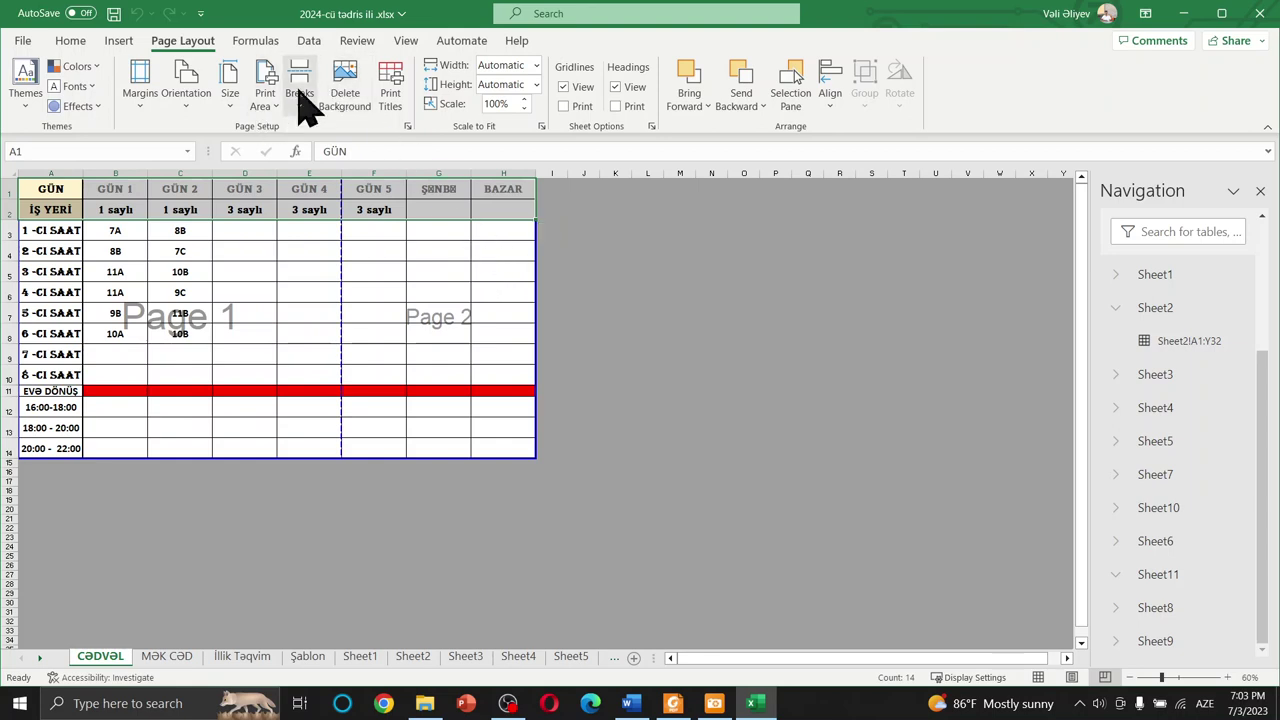
- Return the sheet to Normal view, briefly glancing at the lesson plan PDF in Foxit Reader
click(362, 42)
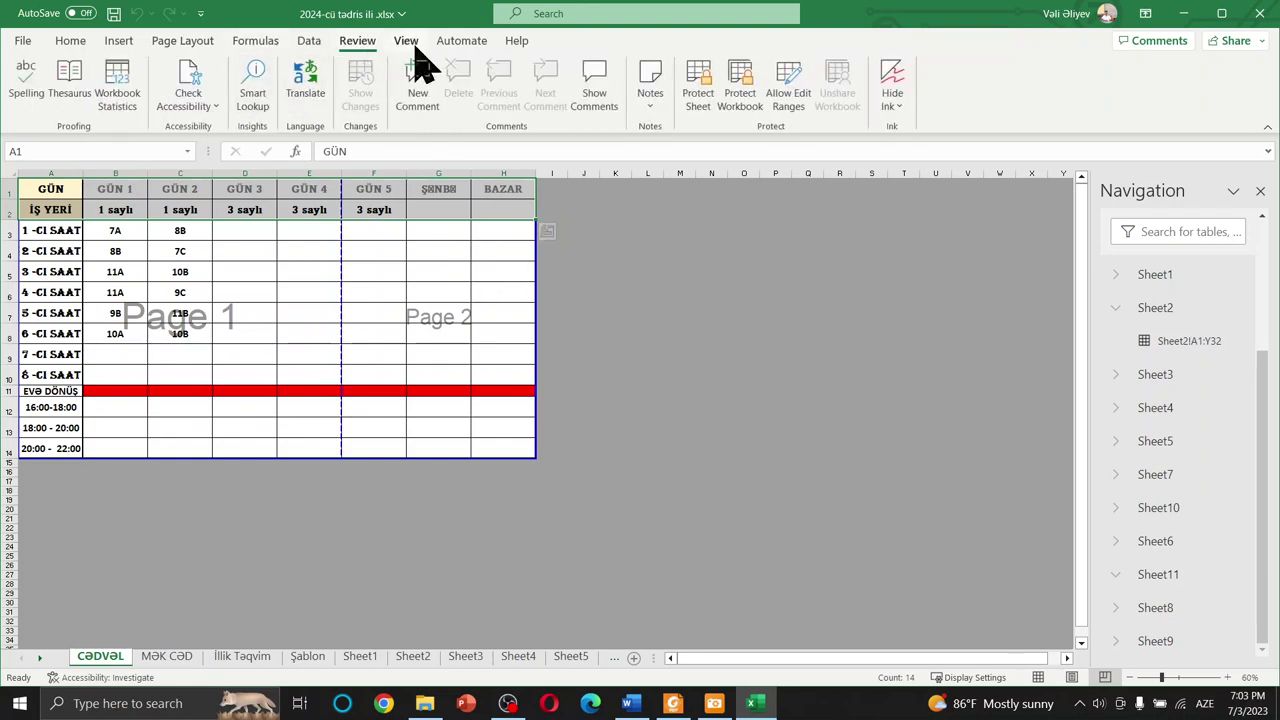
click(406, 42)
click(236, 85)
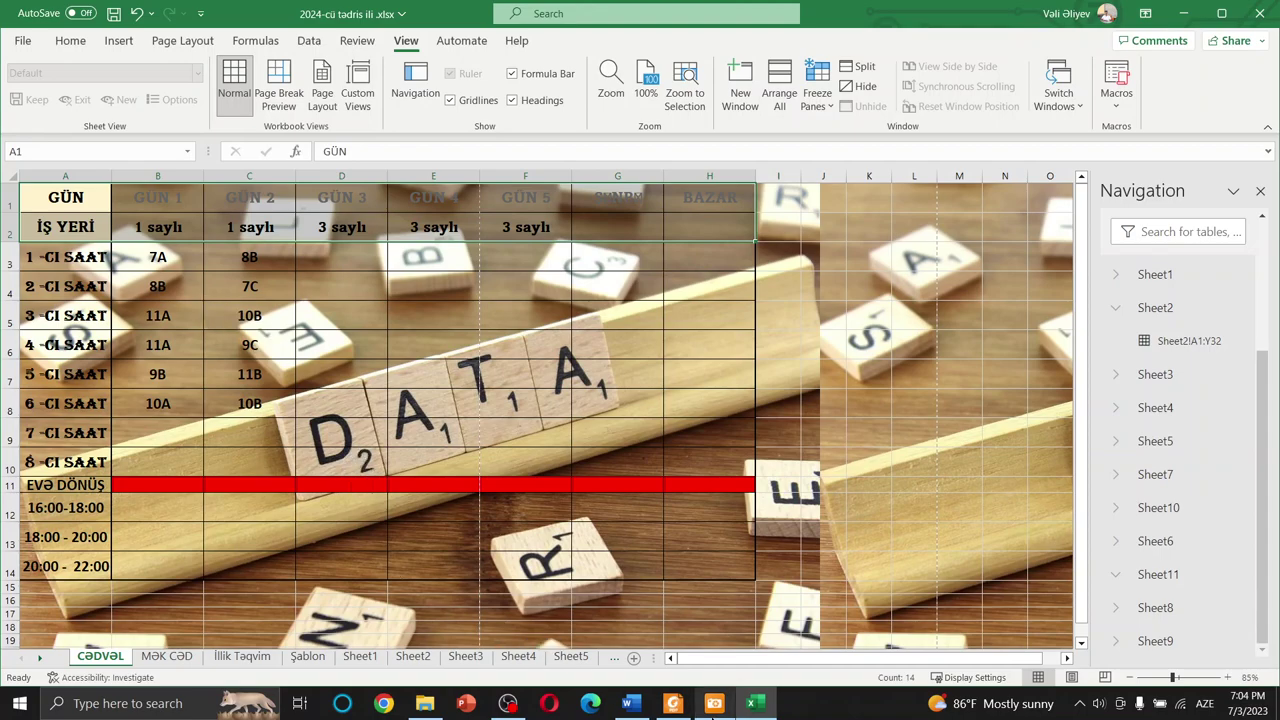
click(672, 703)
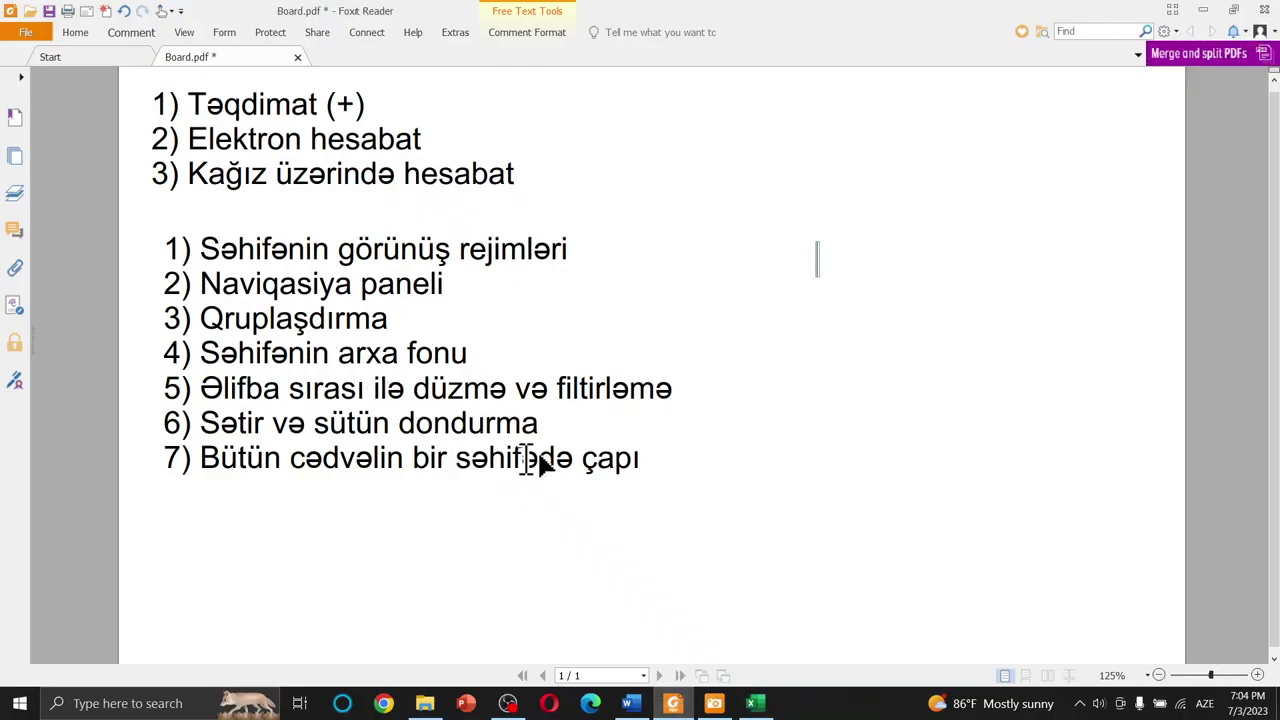
click(755, 703)
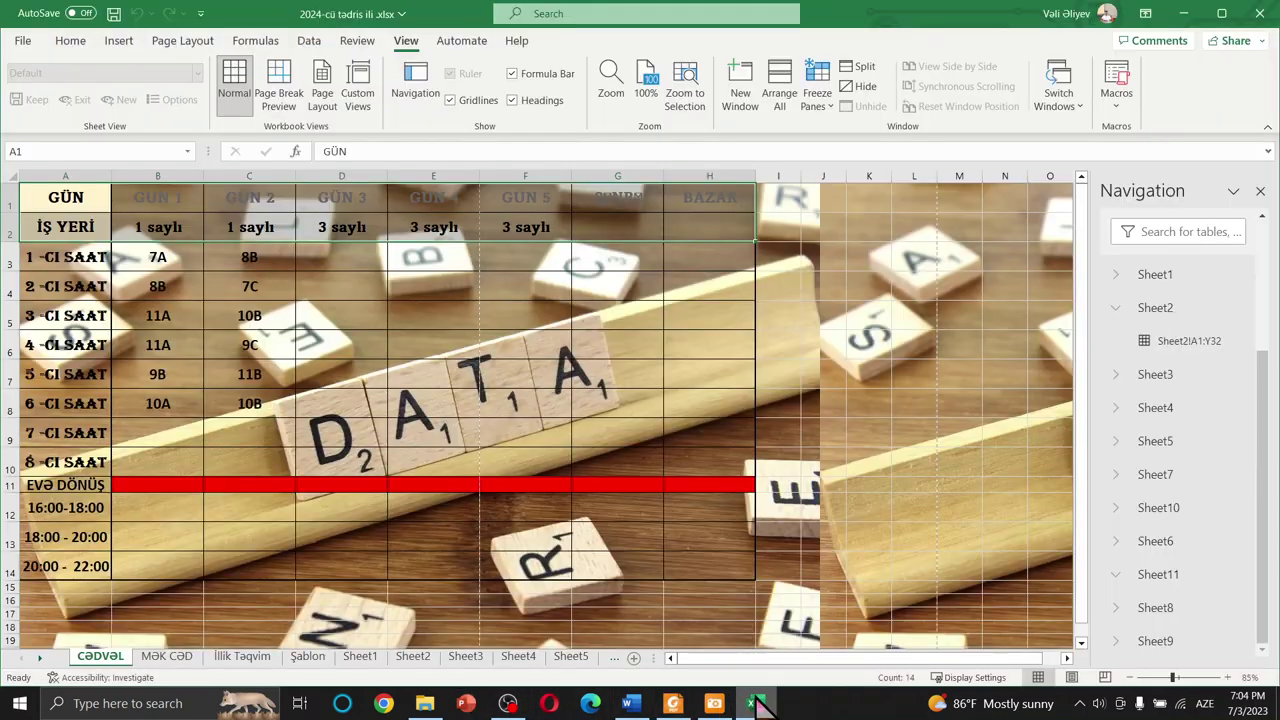
- Sort the Şablon sheet's student names A to Z, expanding the selection past the merged-cells warning
click(308, 657)
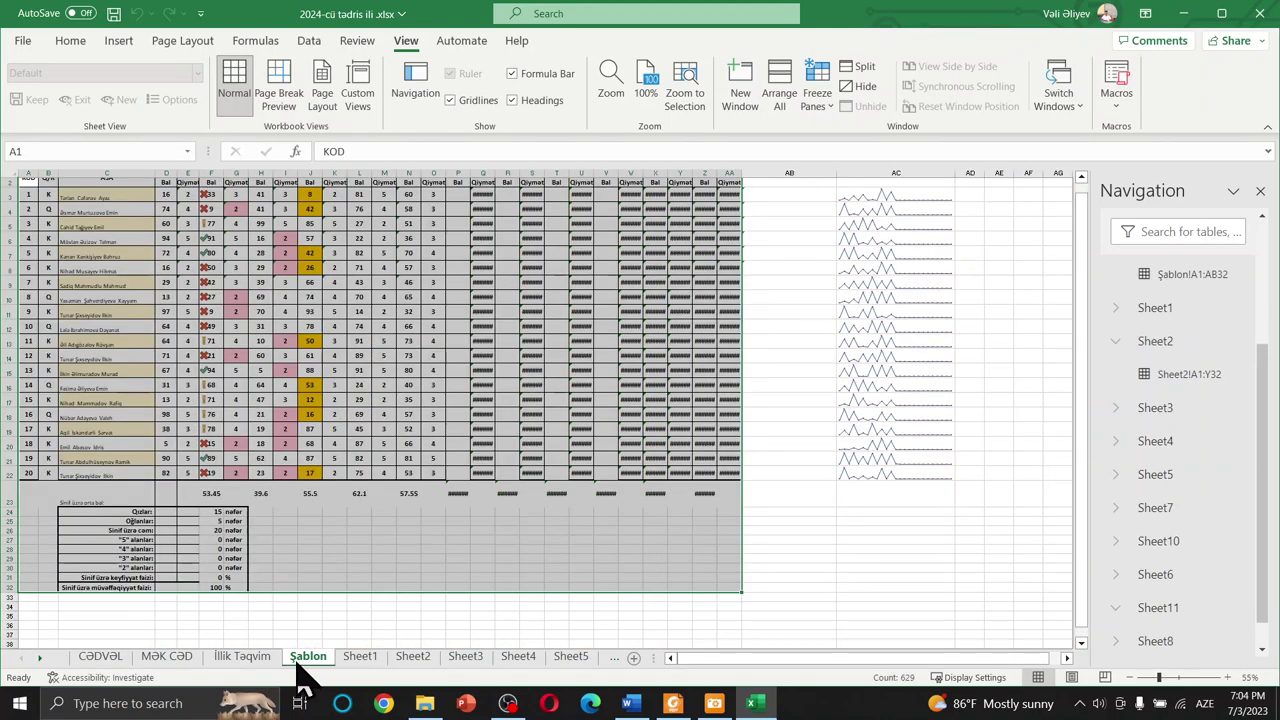
click(250, 537)
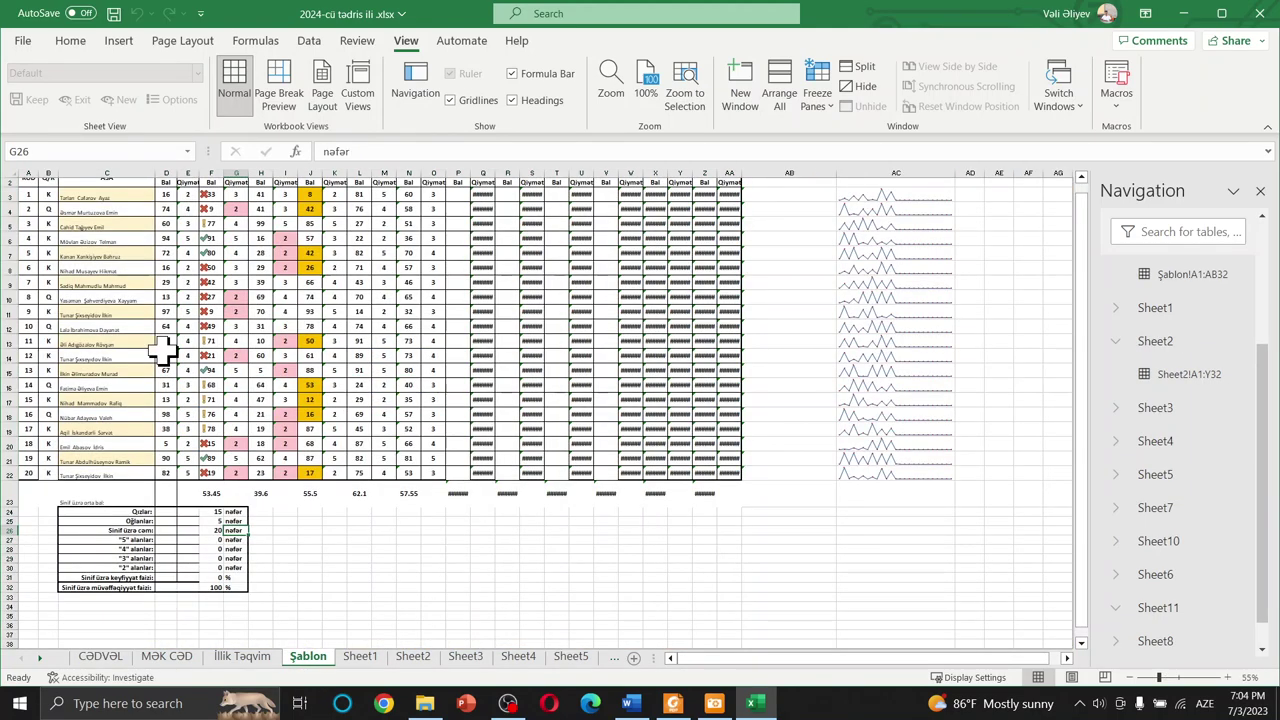
scroll(94, 250, up, 1)
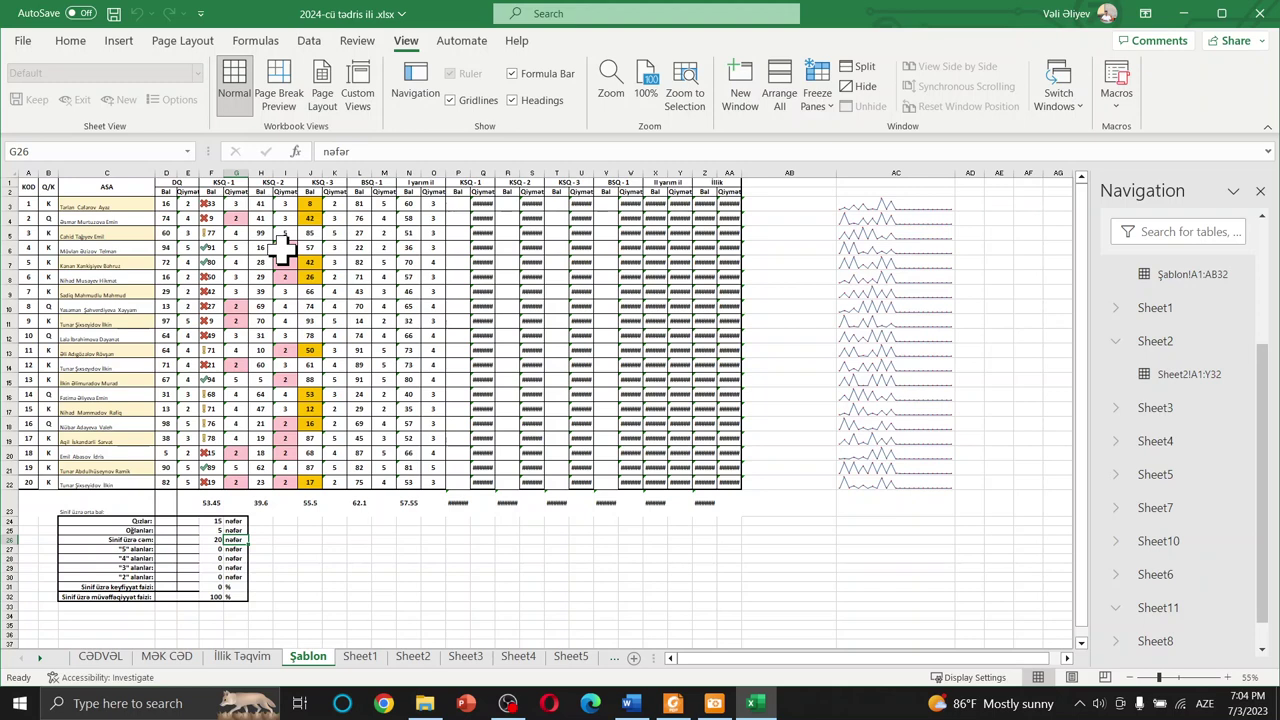
click(118, 173)
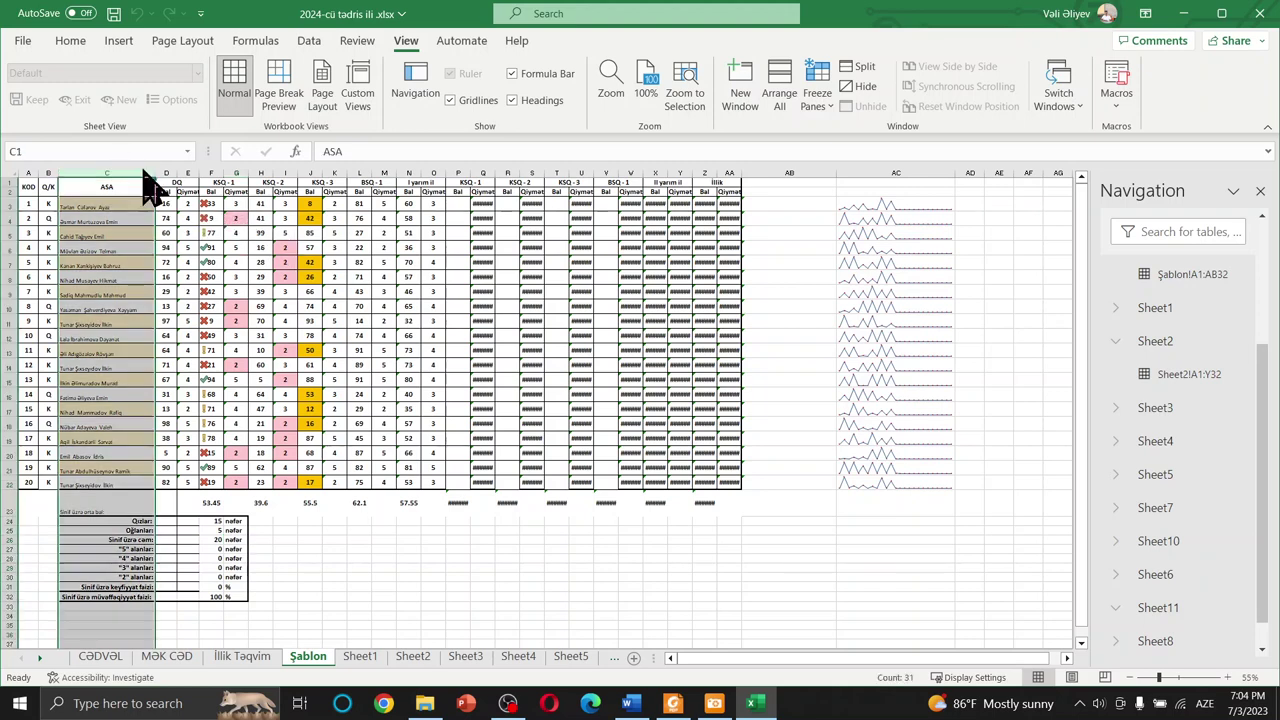
click(310, 42)
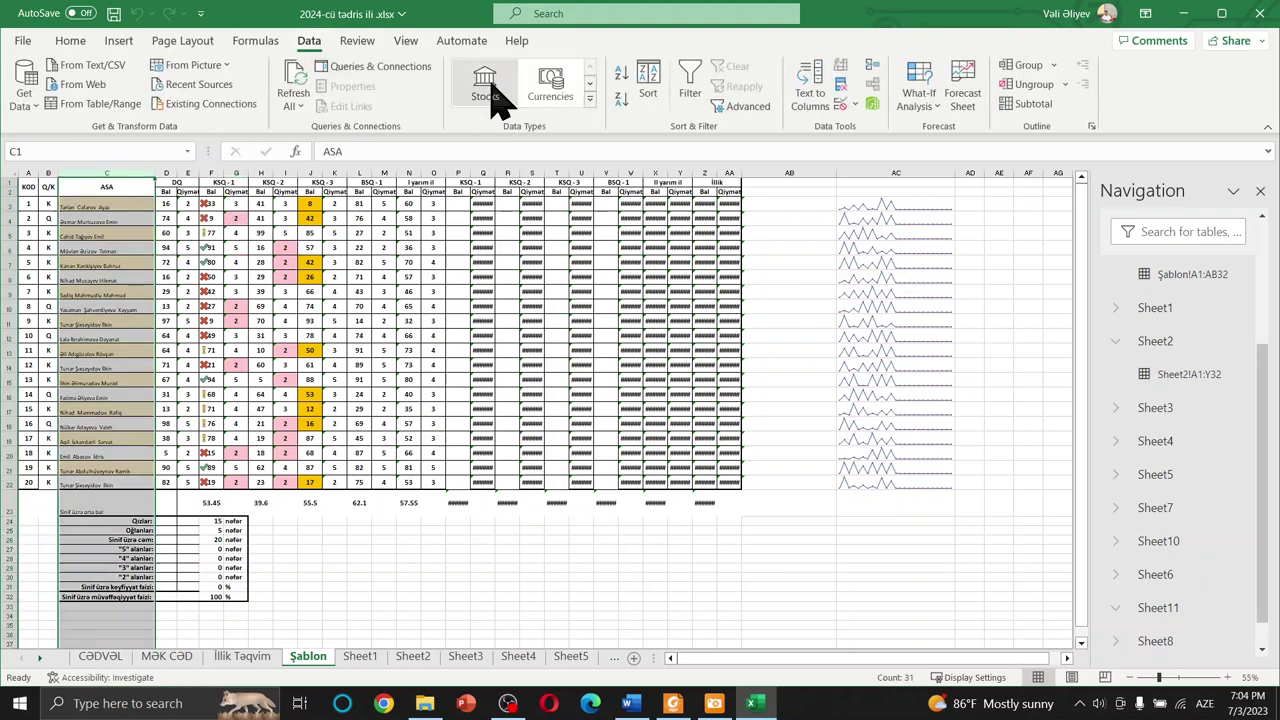
click(619, 76)
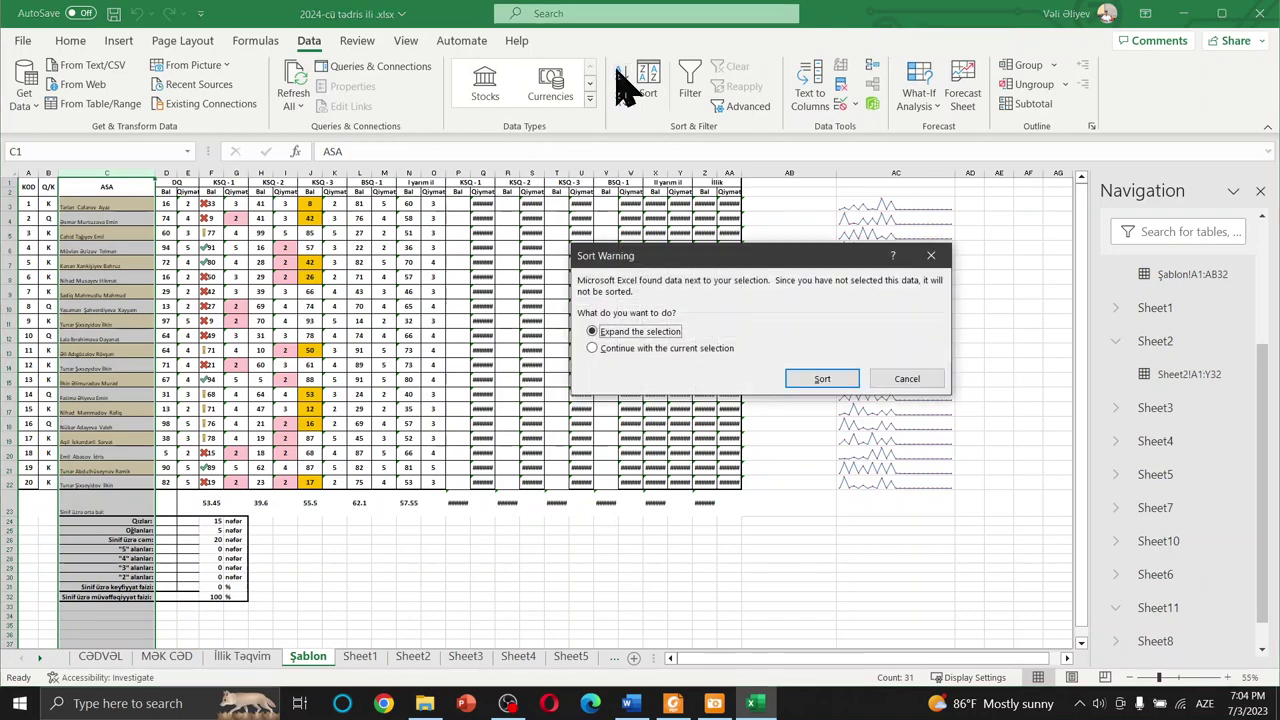
click(822, 380)
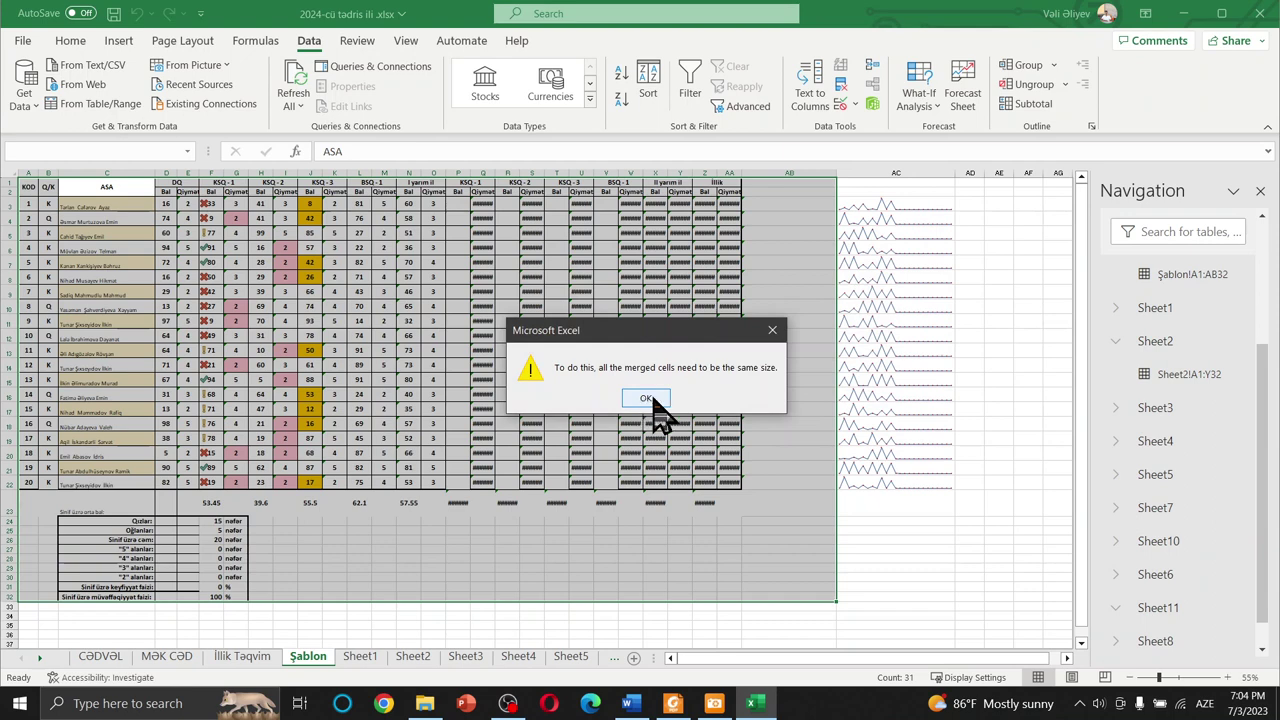
click(772, 330)
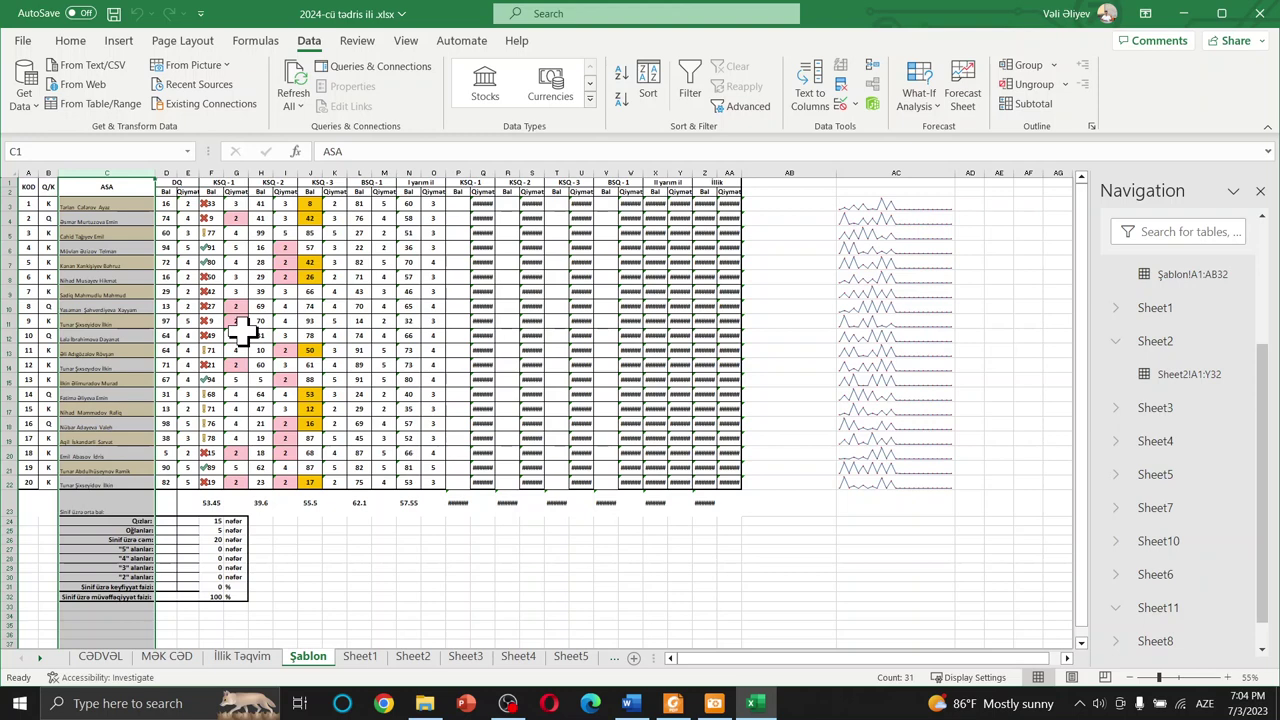
- Copy the 20 student names in C3:C22
click(208, 320)
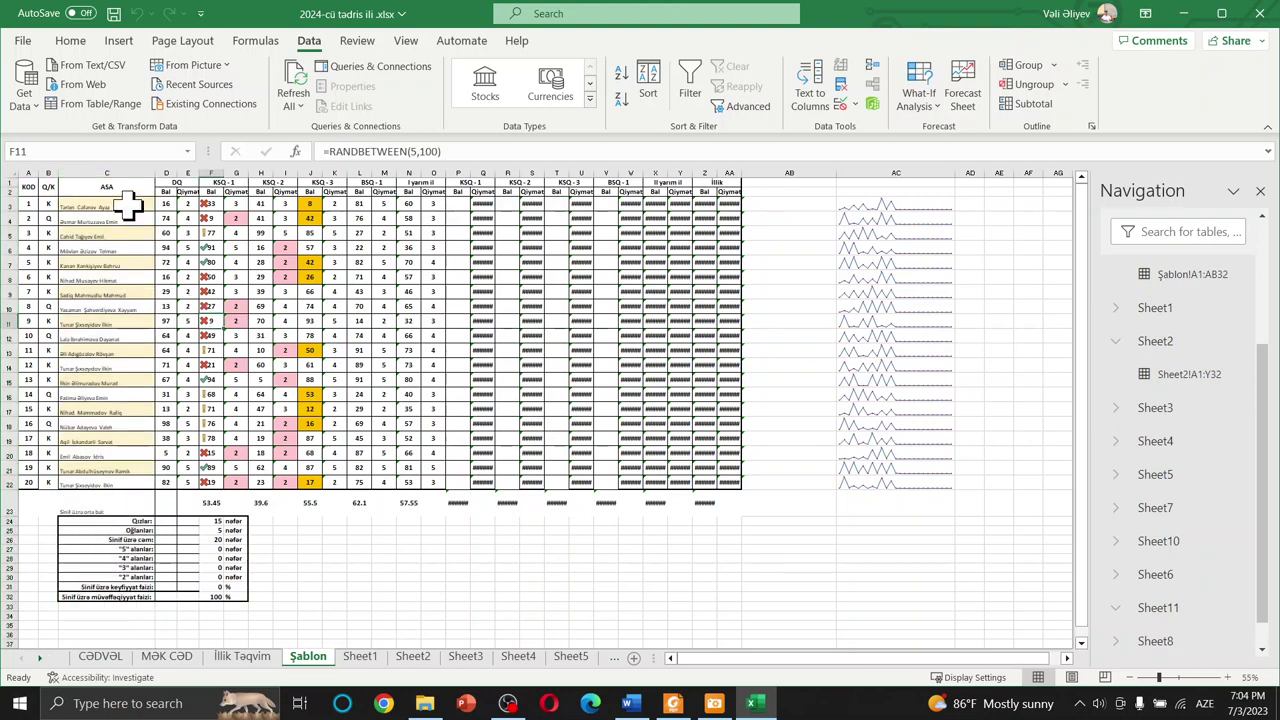
drag(128, 204, 134, 482)
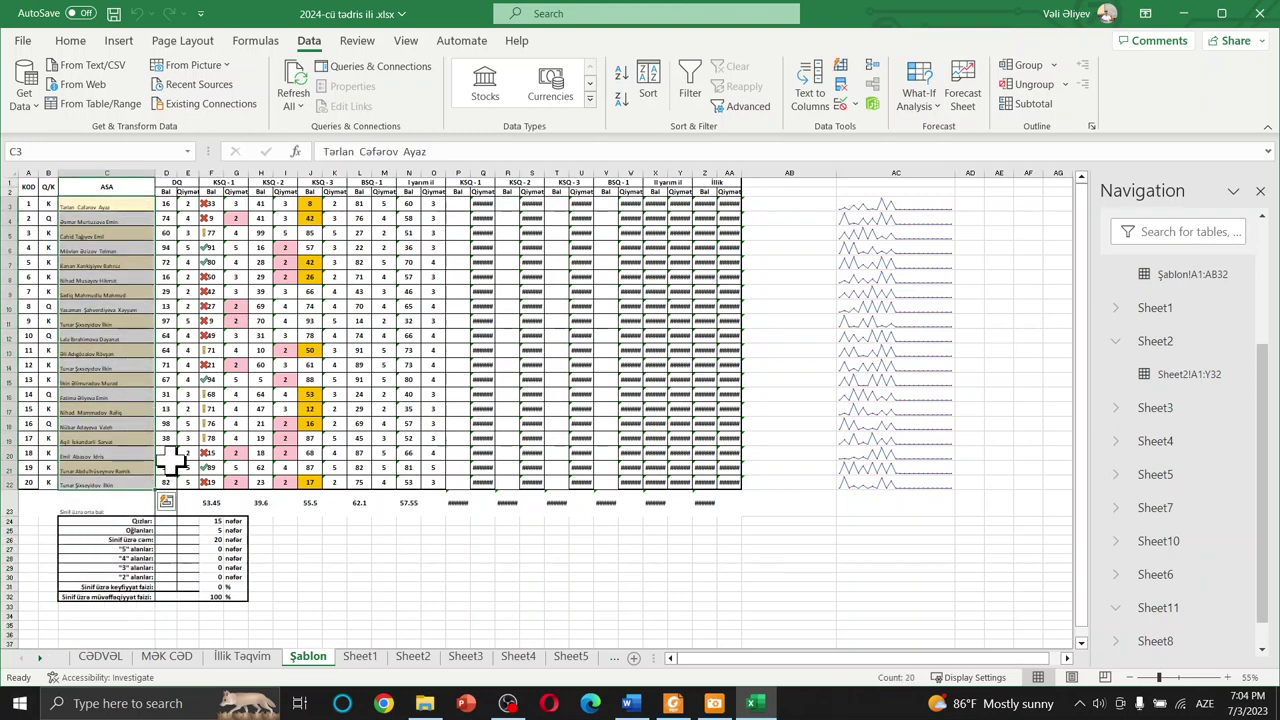
key(ctrl+c)
- Paste the copied names into column A of Sheet4 and size column A to fit
click(400, 657)
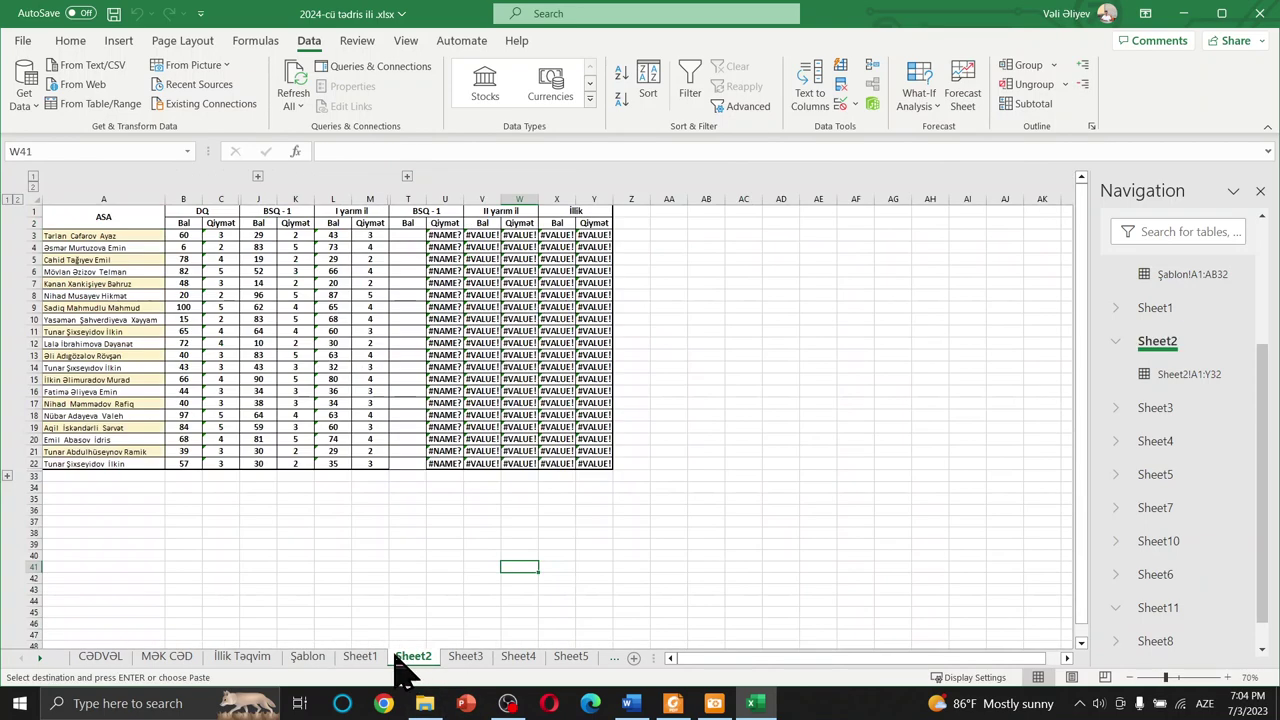
click(465, 658)
click(519, 658)
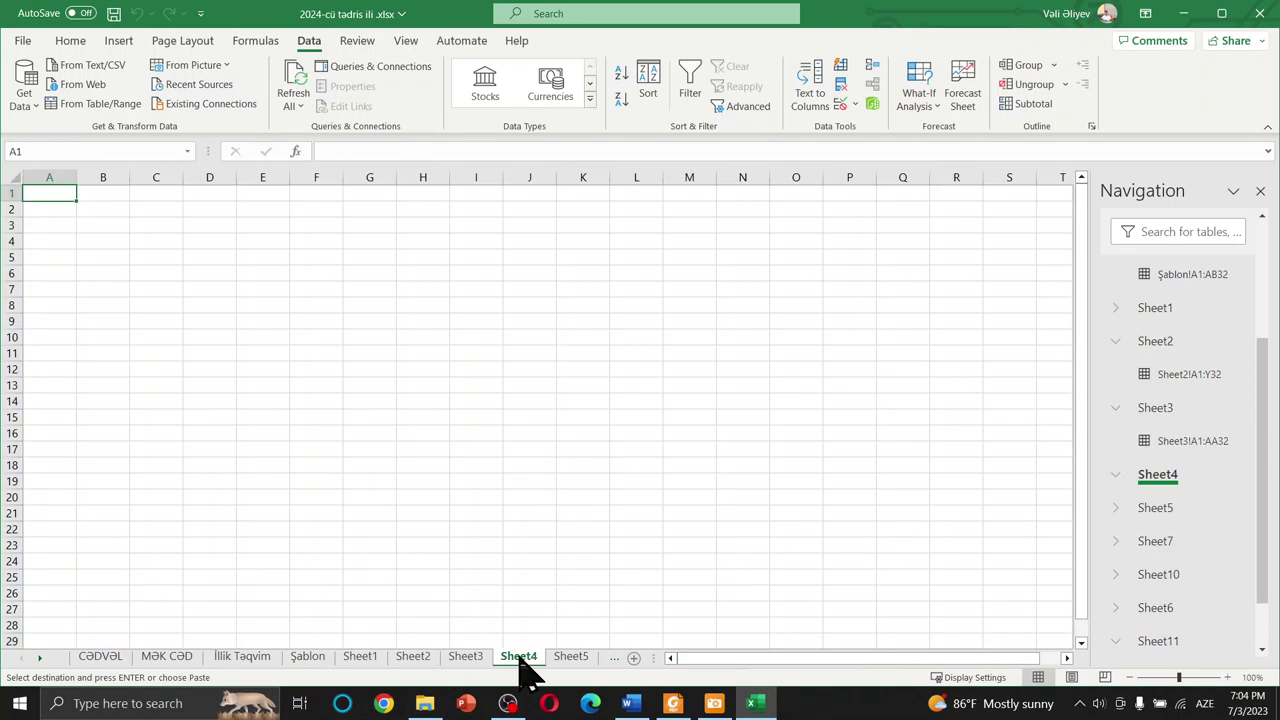
key(ctrl+v)
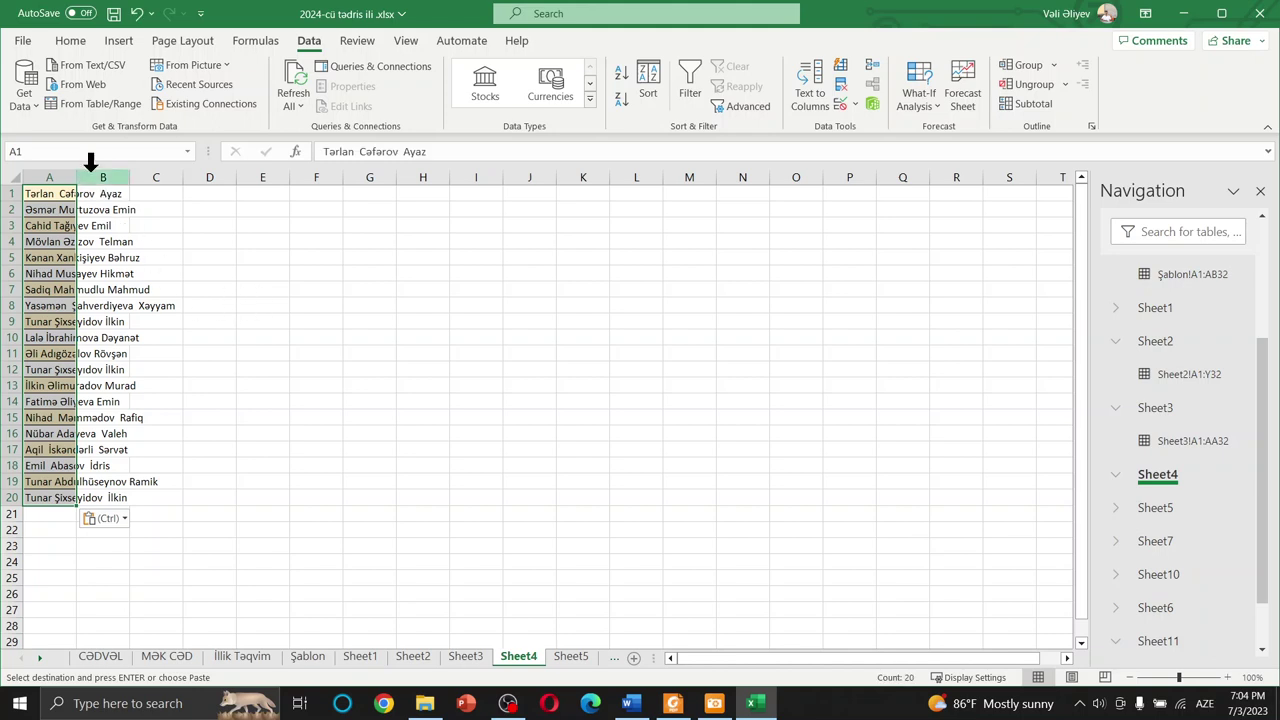
mouse_move(78, 177)
mouse_down()
mouse_move(305, 177)
mouse_move(254, 178)
mouse_up()
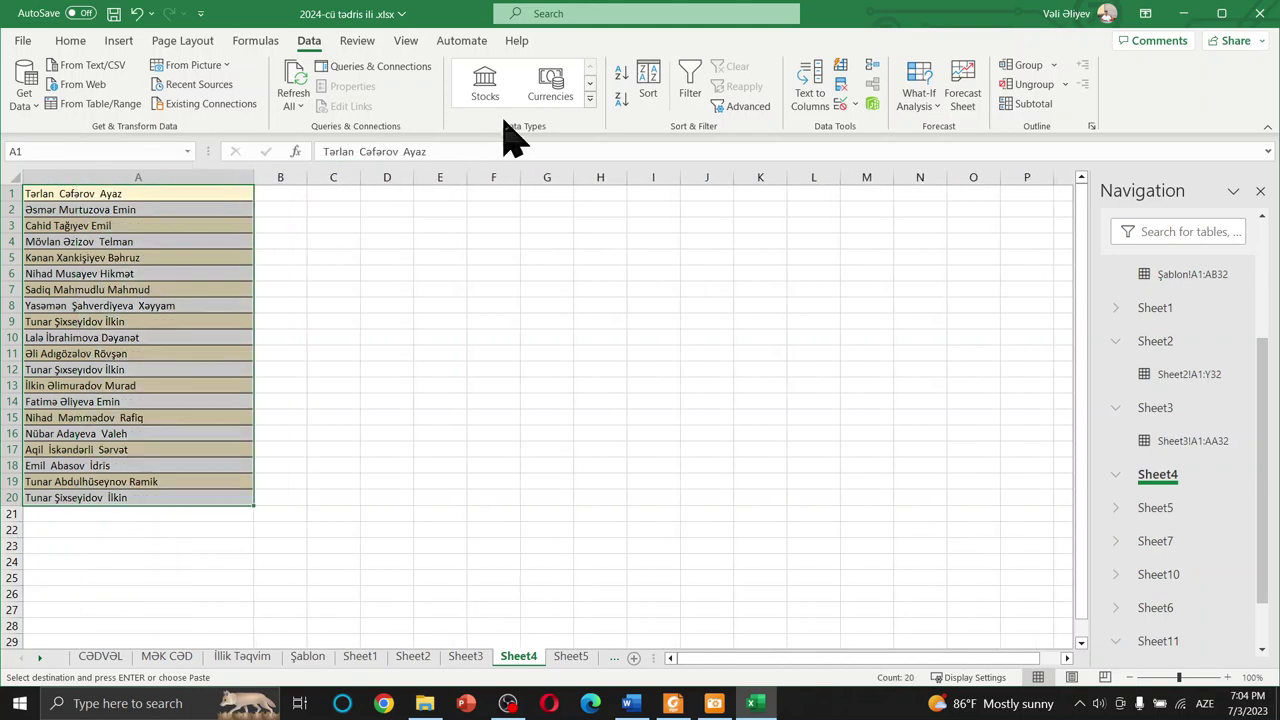
click(334, 222)
- Sort the names in column A alphabetically A to Z
click(176, 165)
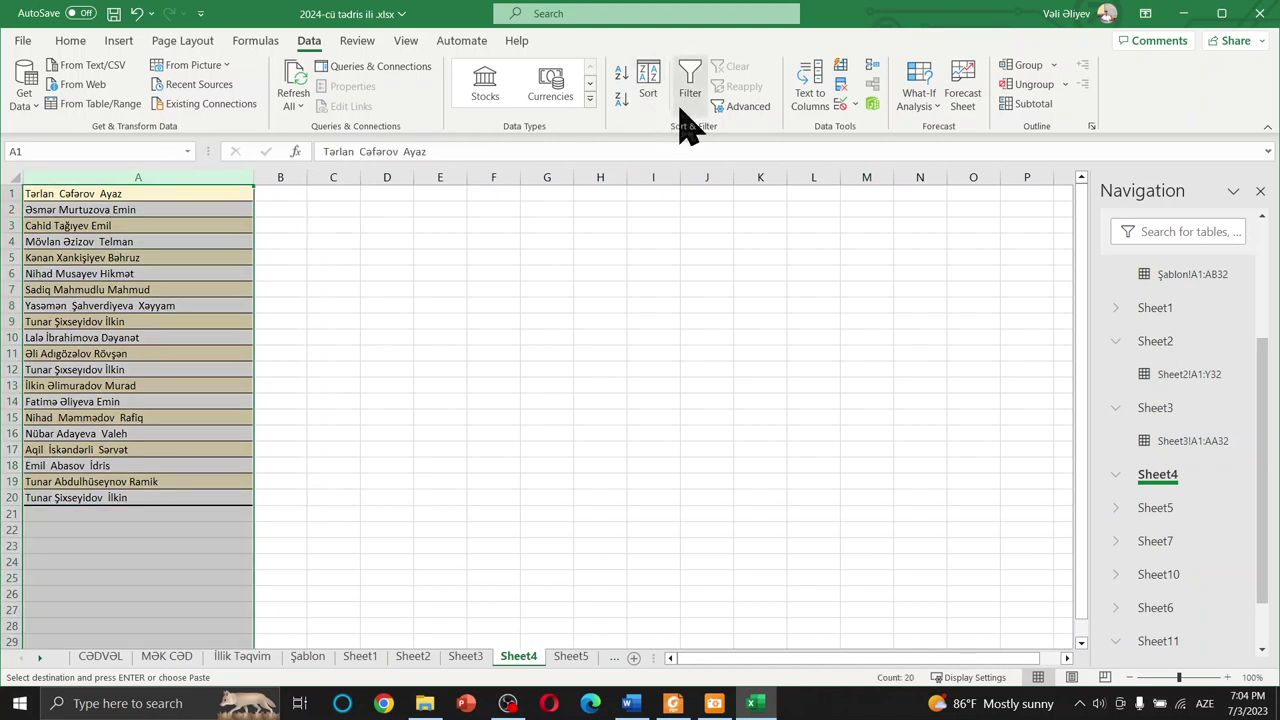
click(621, 76)
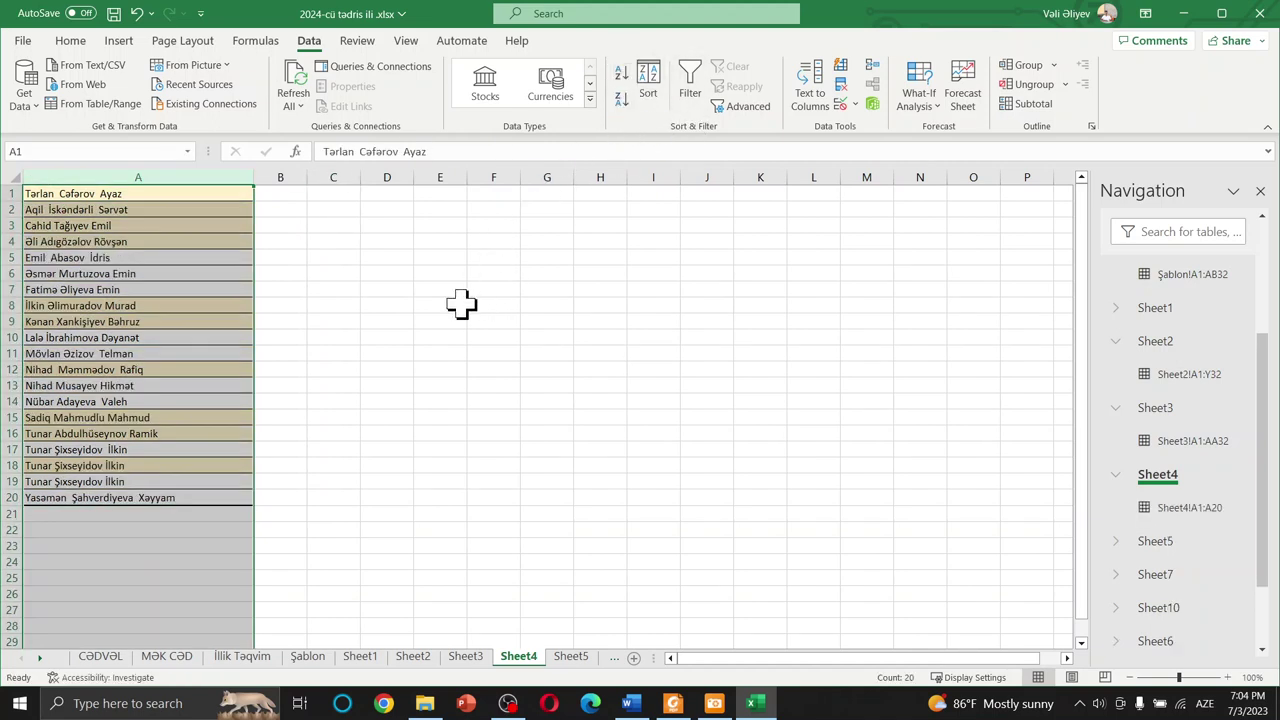
click(300, 318)
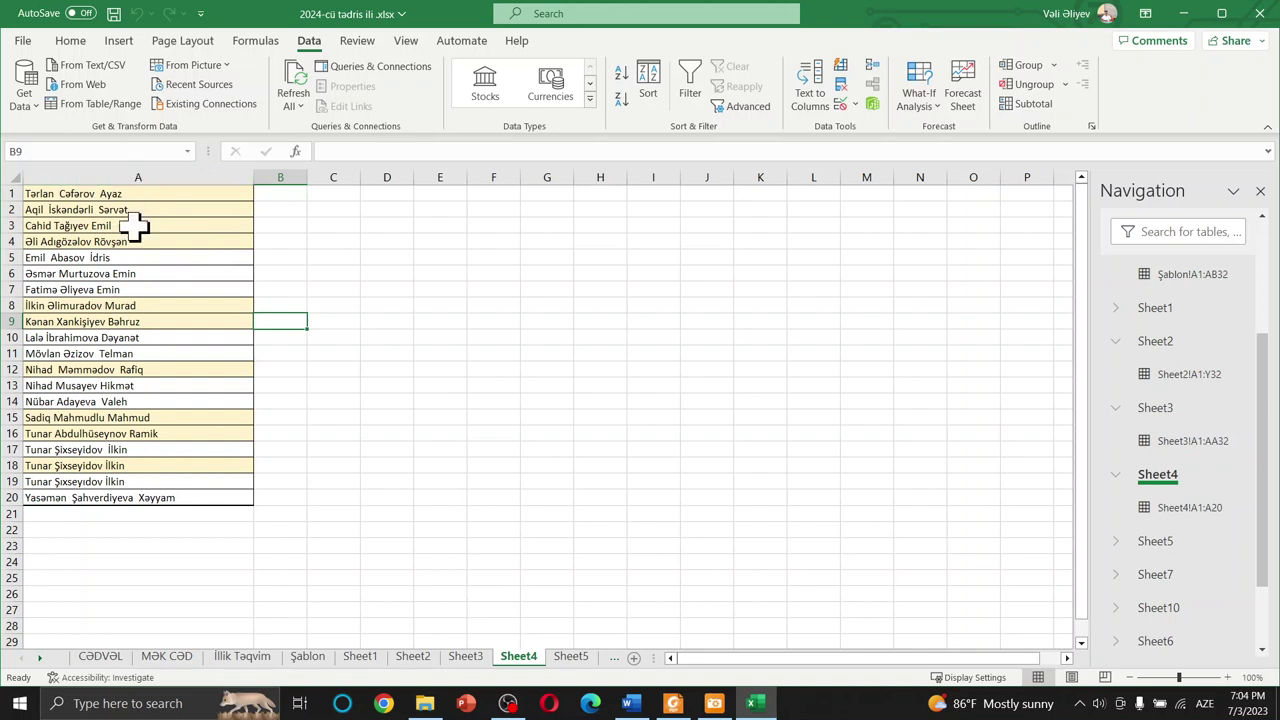
click(280, 242)
- Widen columns B, C and D, then select the names in column A
drag(308, 176, 579, 177)
drag(460, 177, 492, 177)
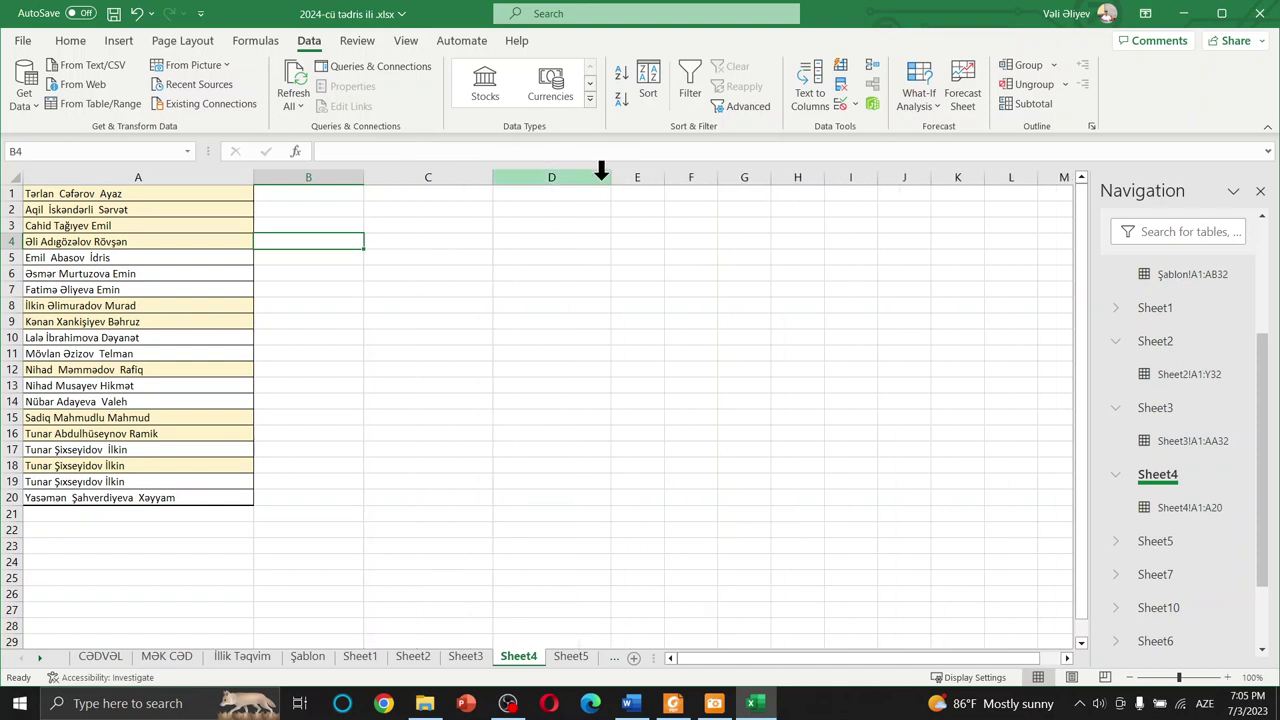
drag(611, 177, 641, 177)
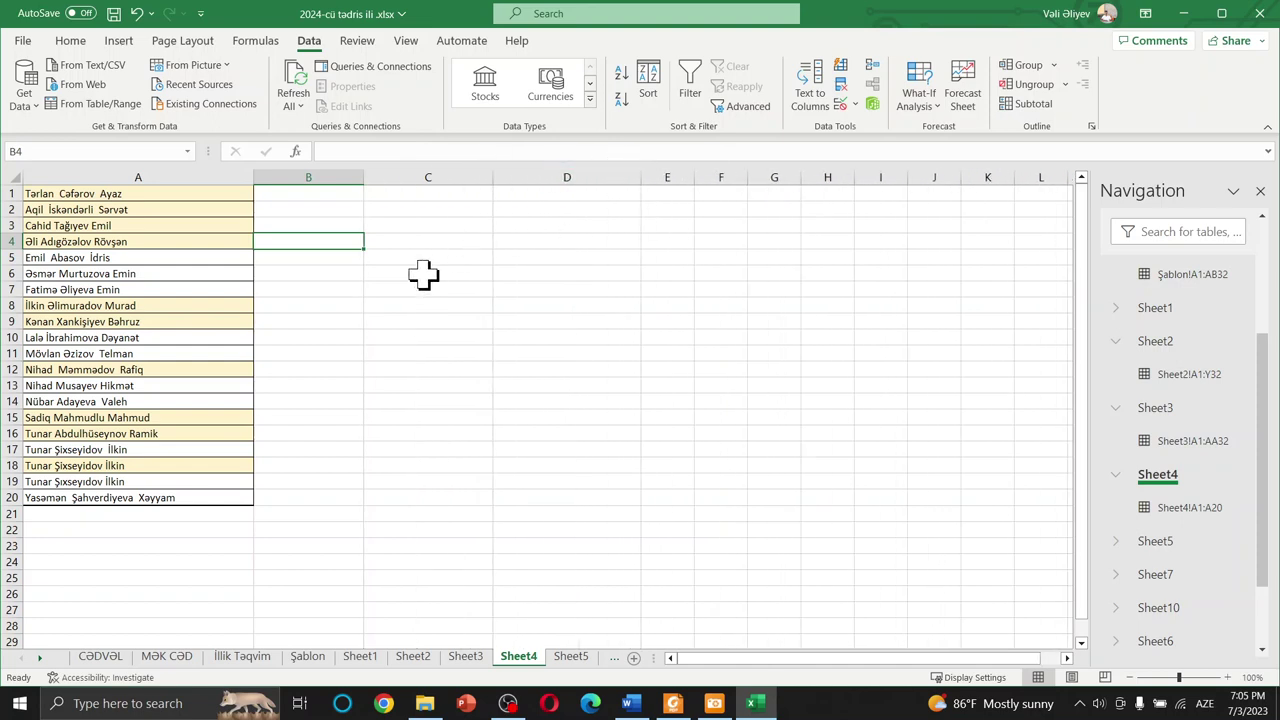
drag(363, 177, 388, 171)
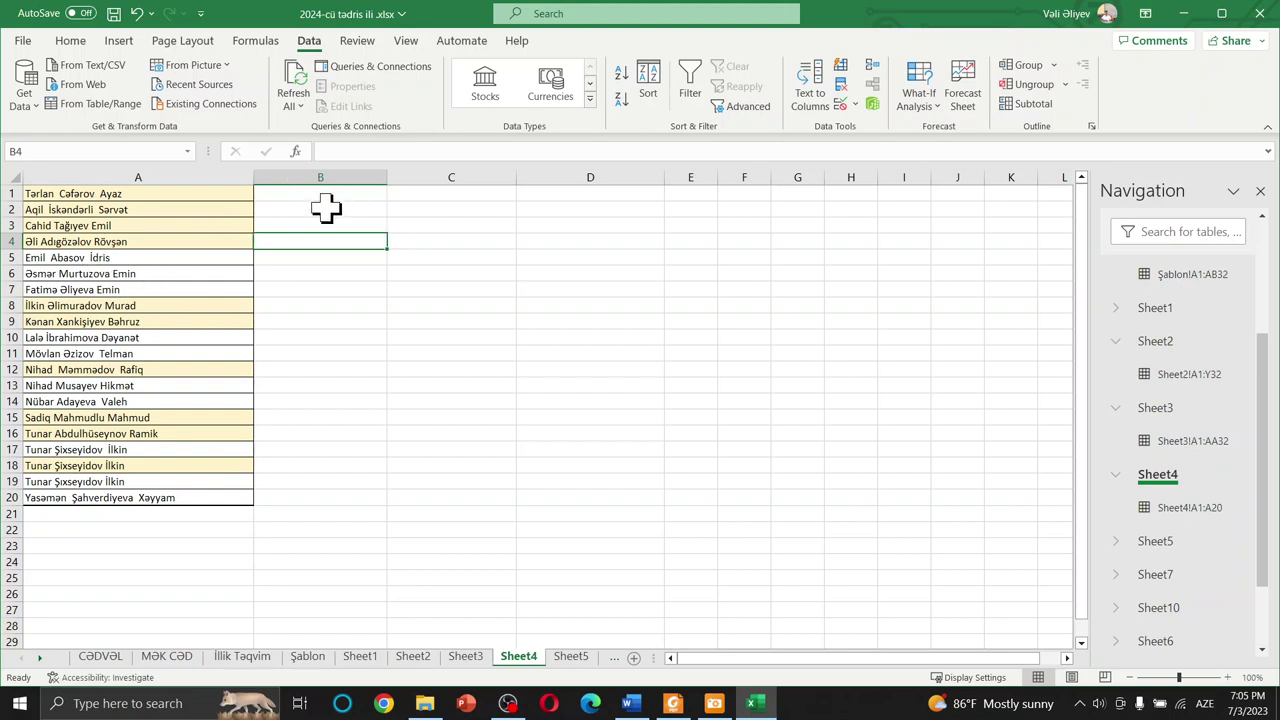
drag(199, 194, 205, 510)
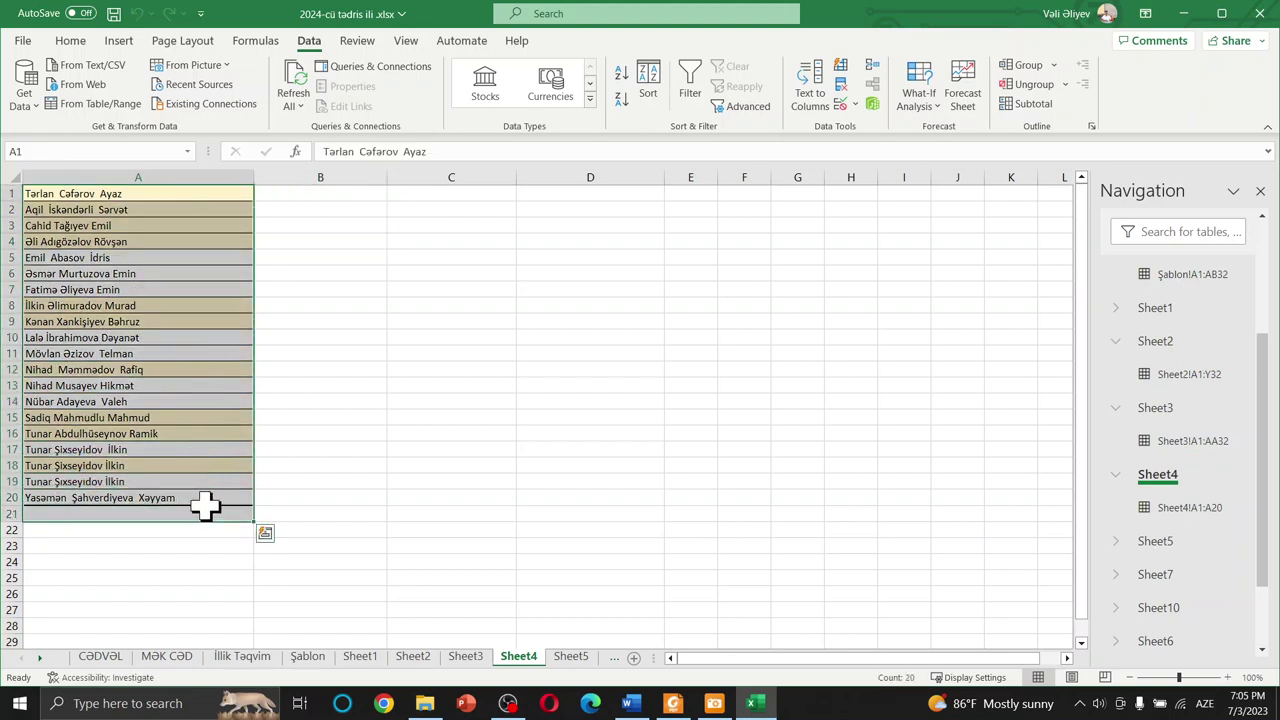
- Split names with Text to Columns: Delimited on Space, consecutive delimiters as one, destination $B$1
click(815, 84)
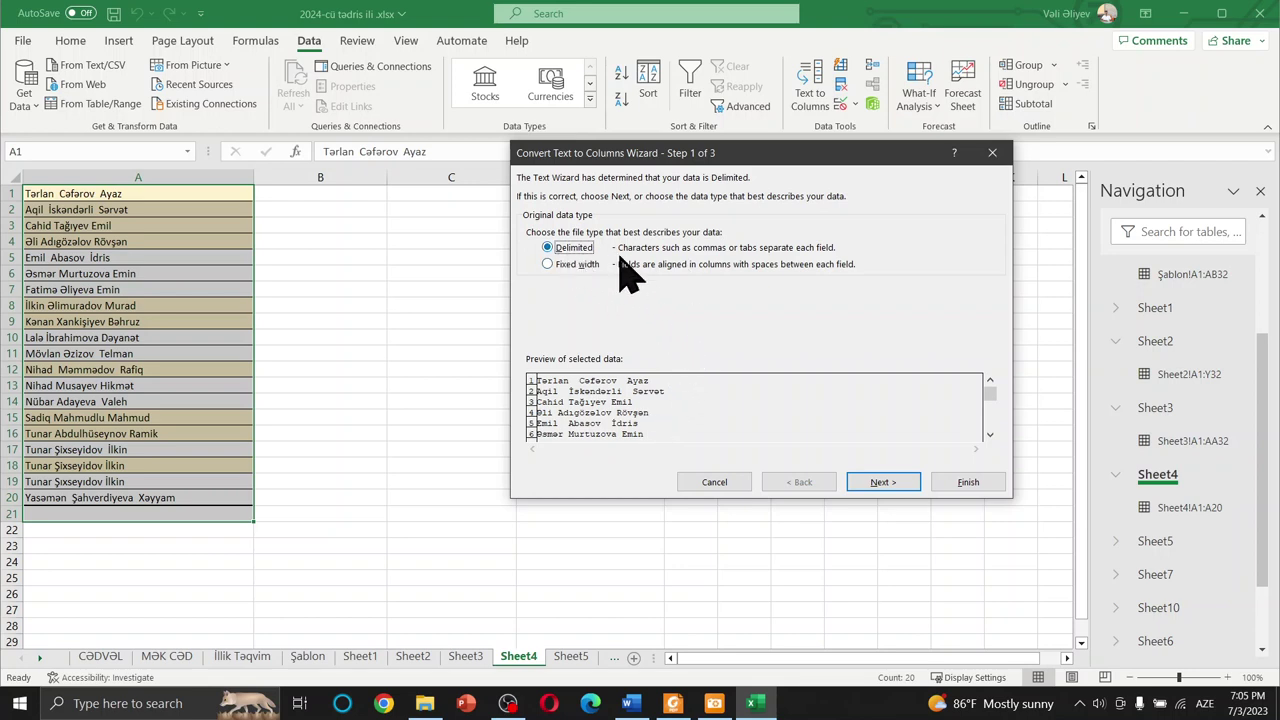
click(883, 482)
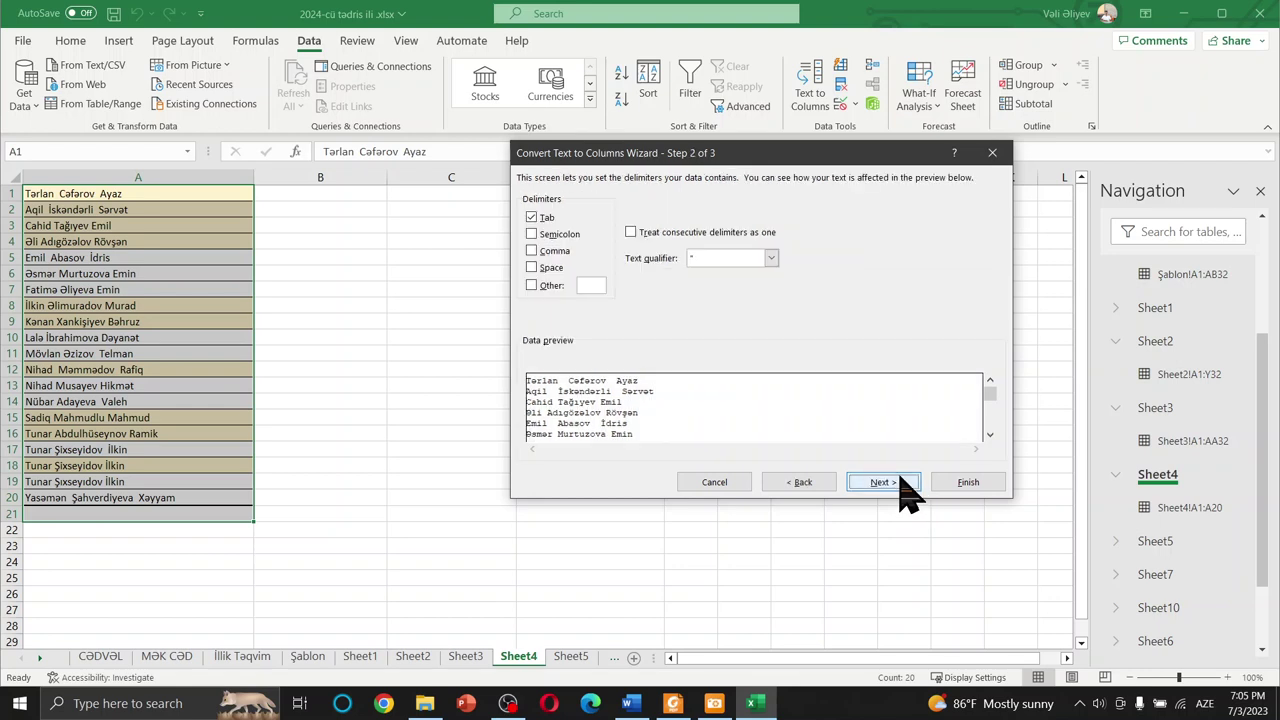
click(537, 269)
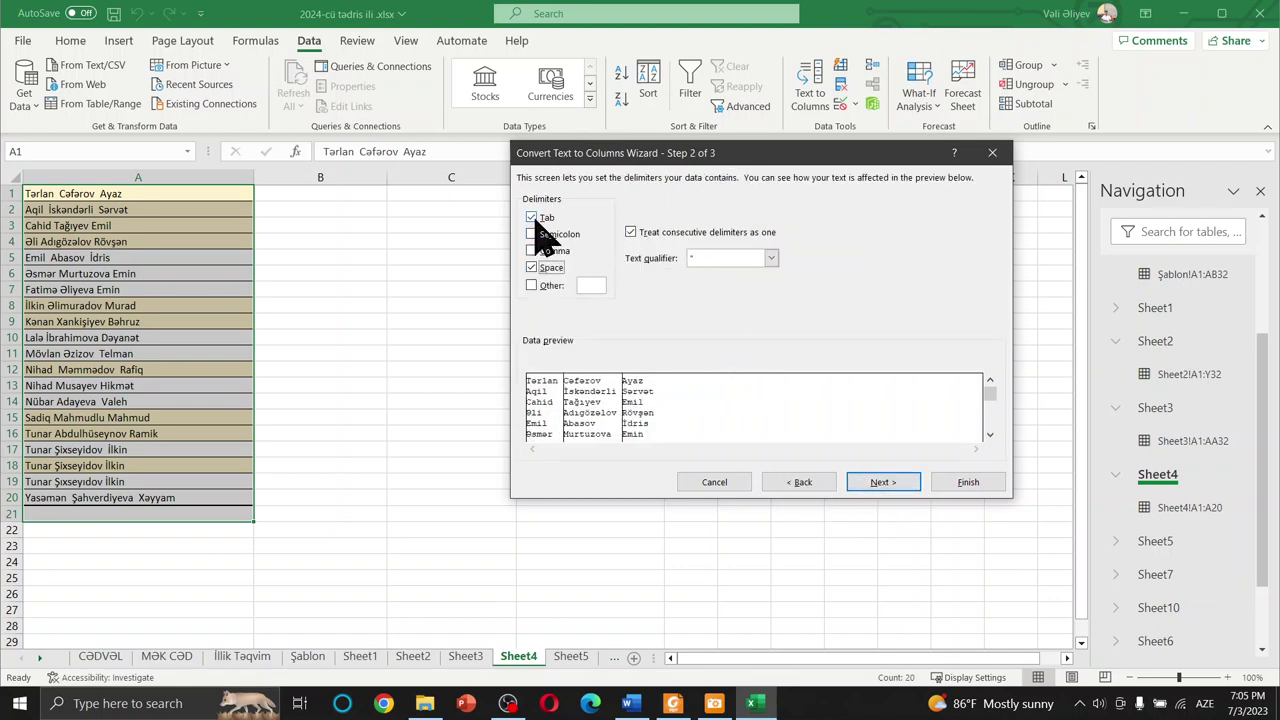
click(533, 219)
click(892, 485)
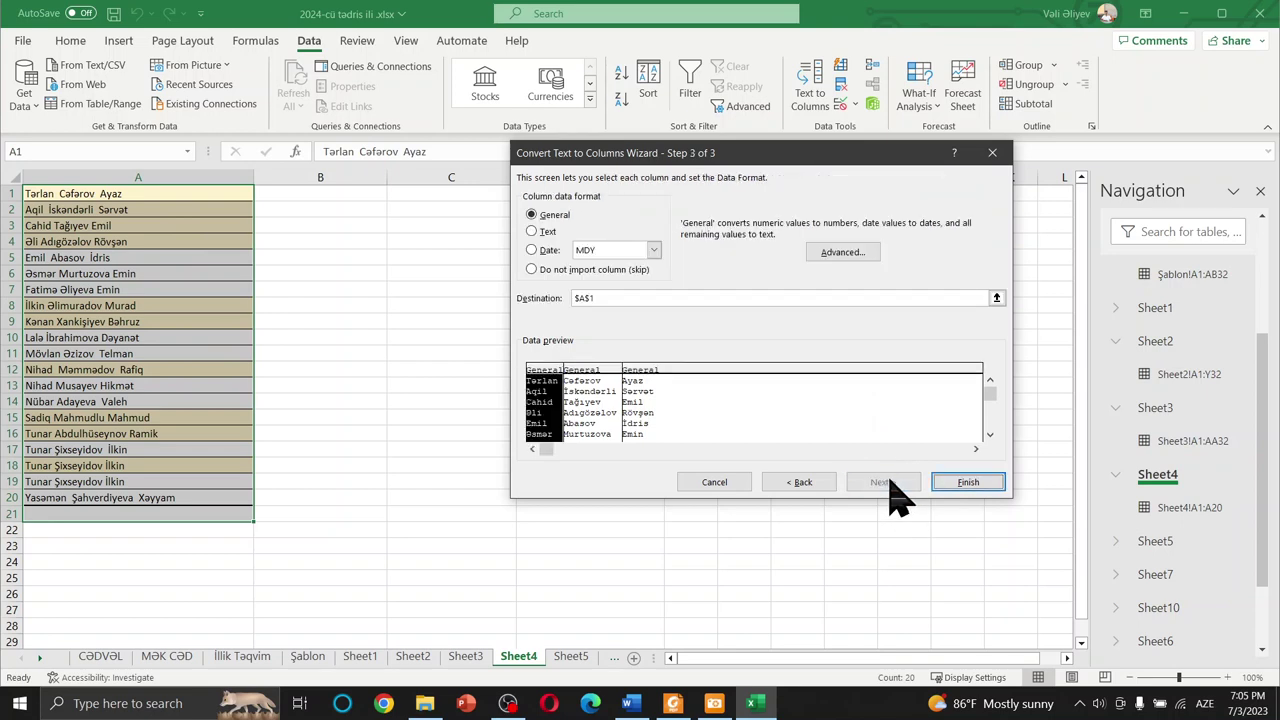
click(628, 298)
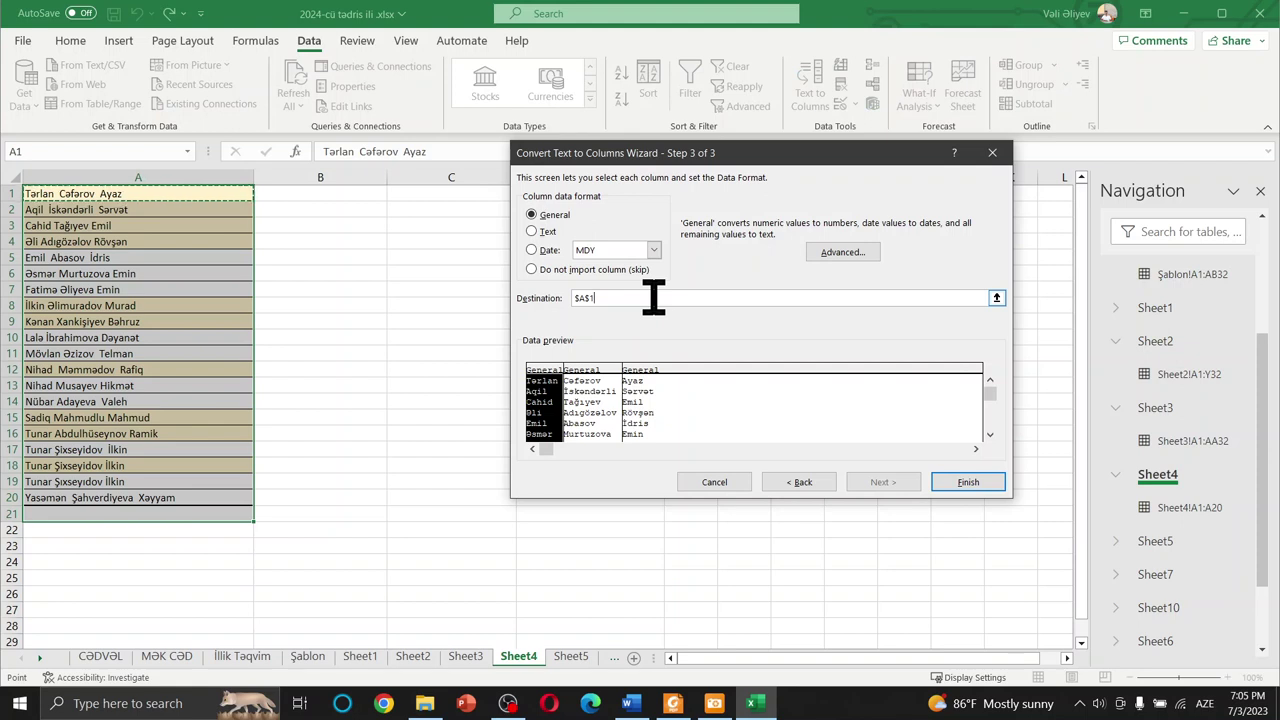
key(BackSpace)
key(BackSpace)
key(BackSpace)
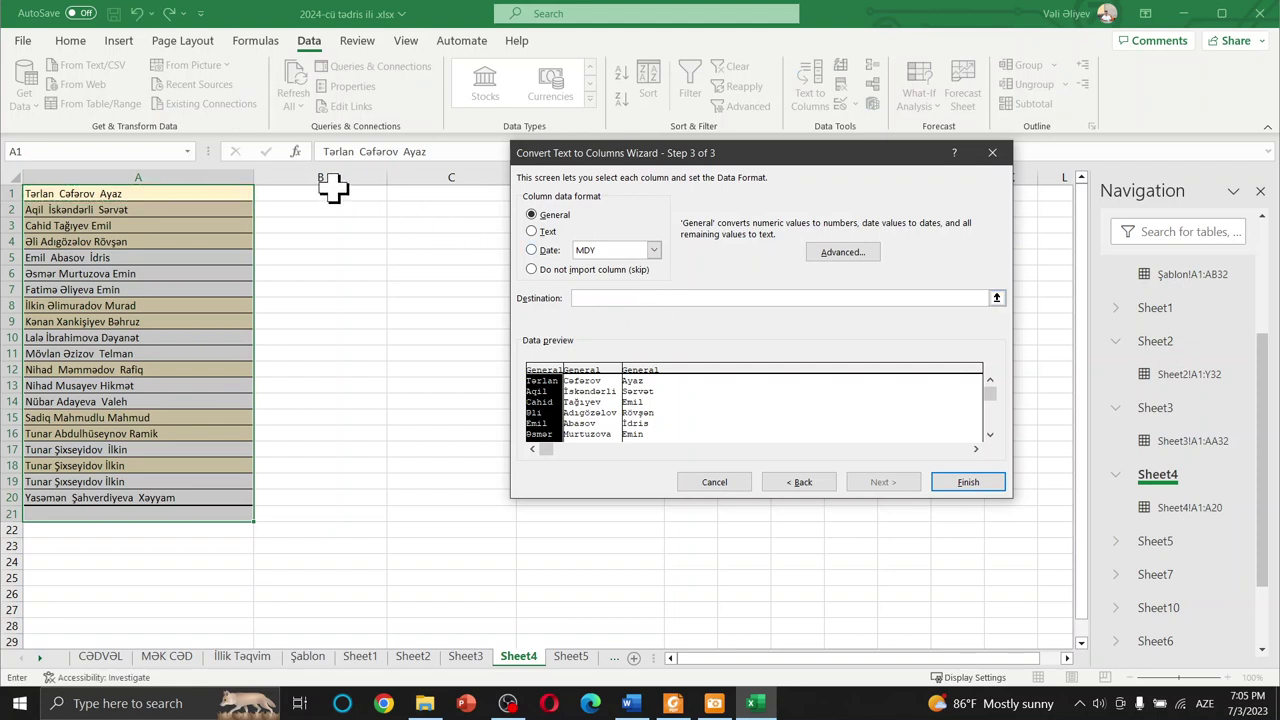
click(331, 190)
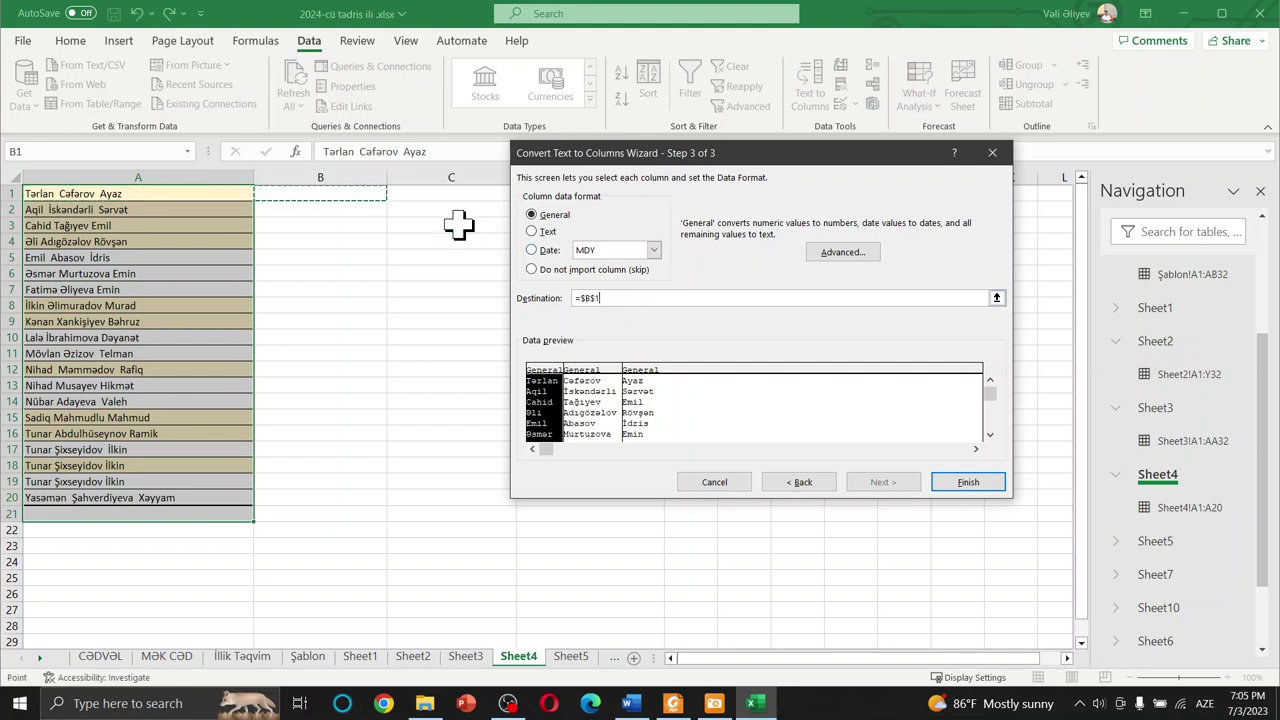
click(935, 482)
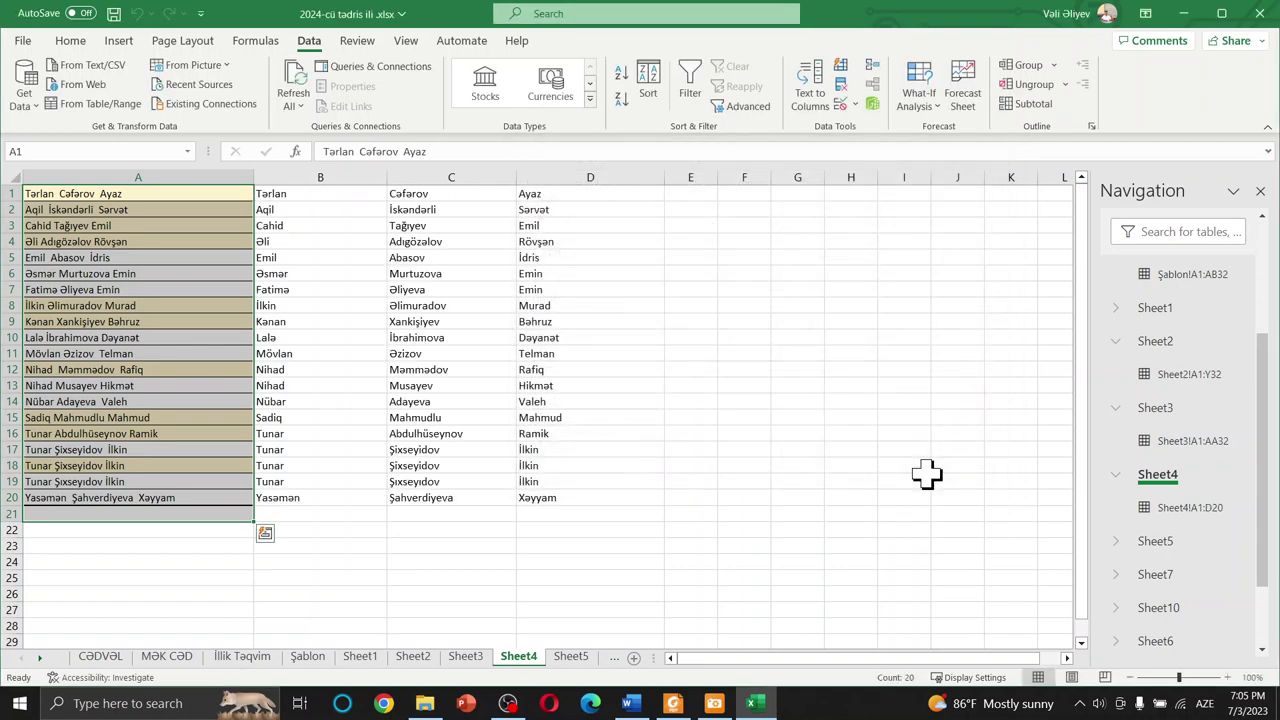
- Widen column E for the combined names and select cell E1
click(636, 413)
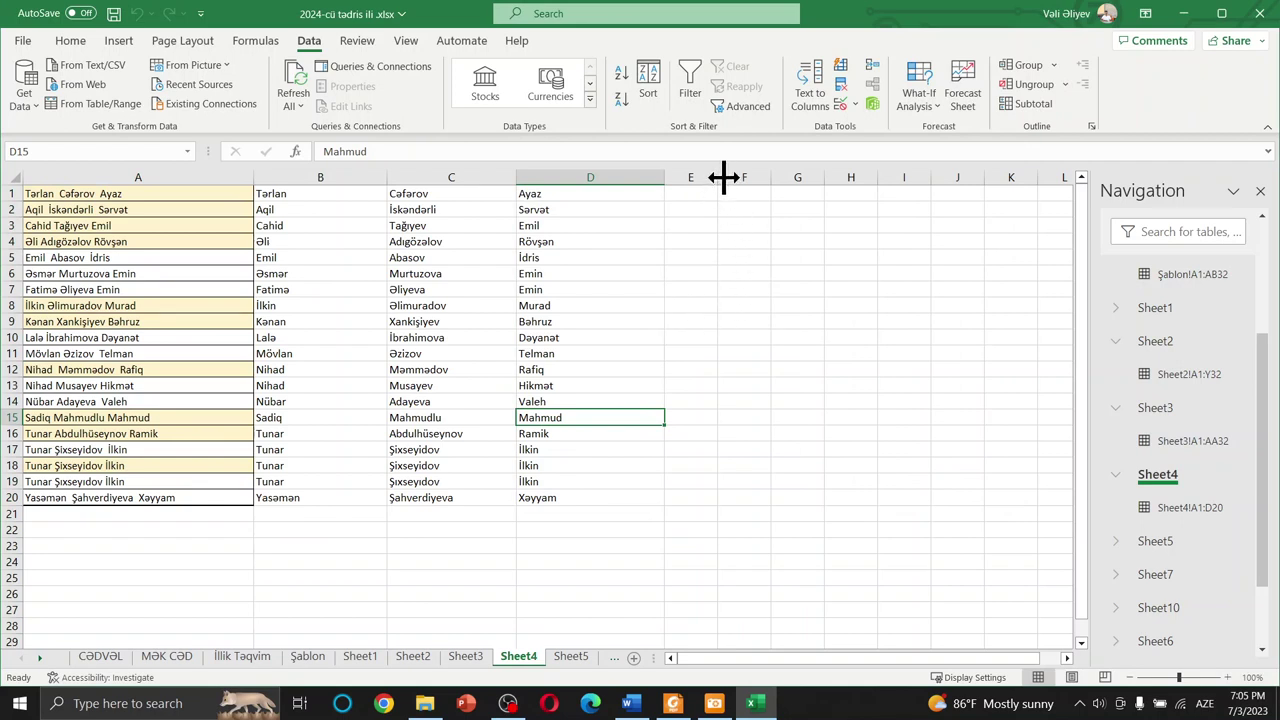
drag(717, 177, 765, 177)
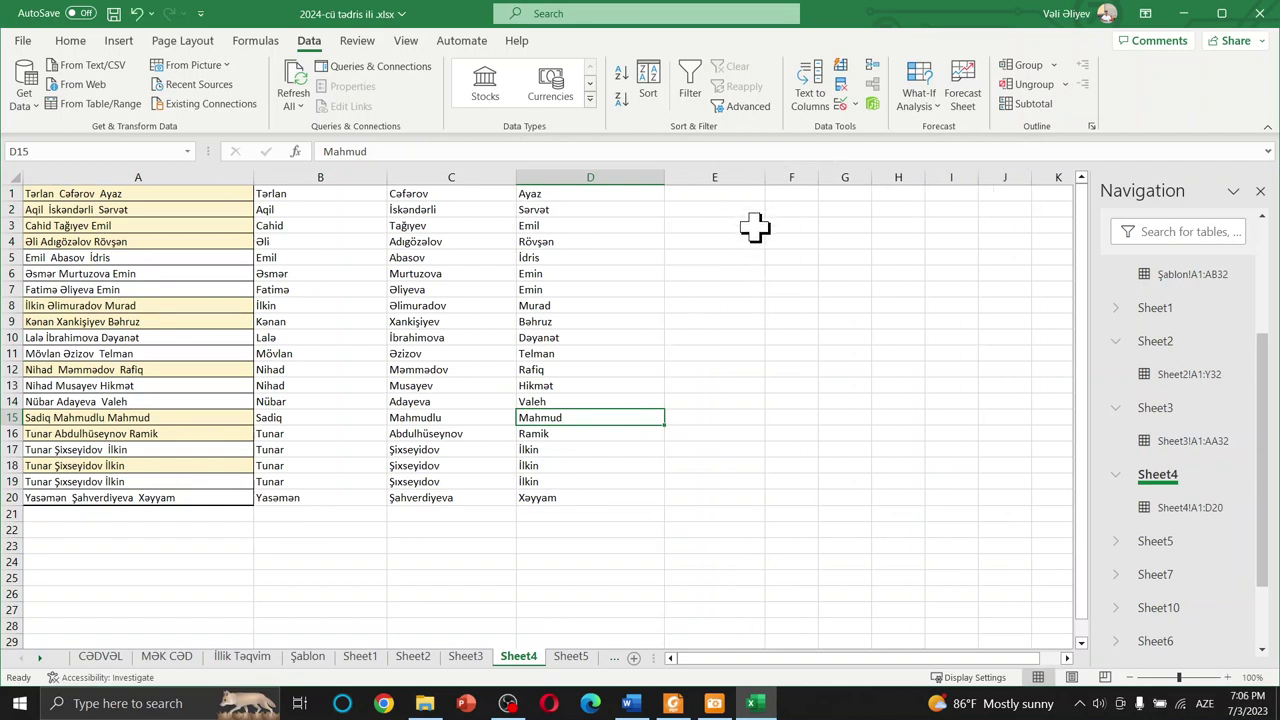
drag(765, 177, 830, 177)
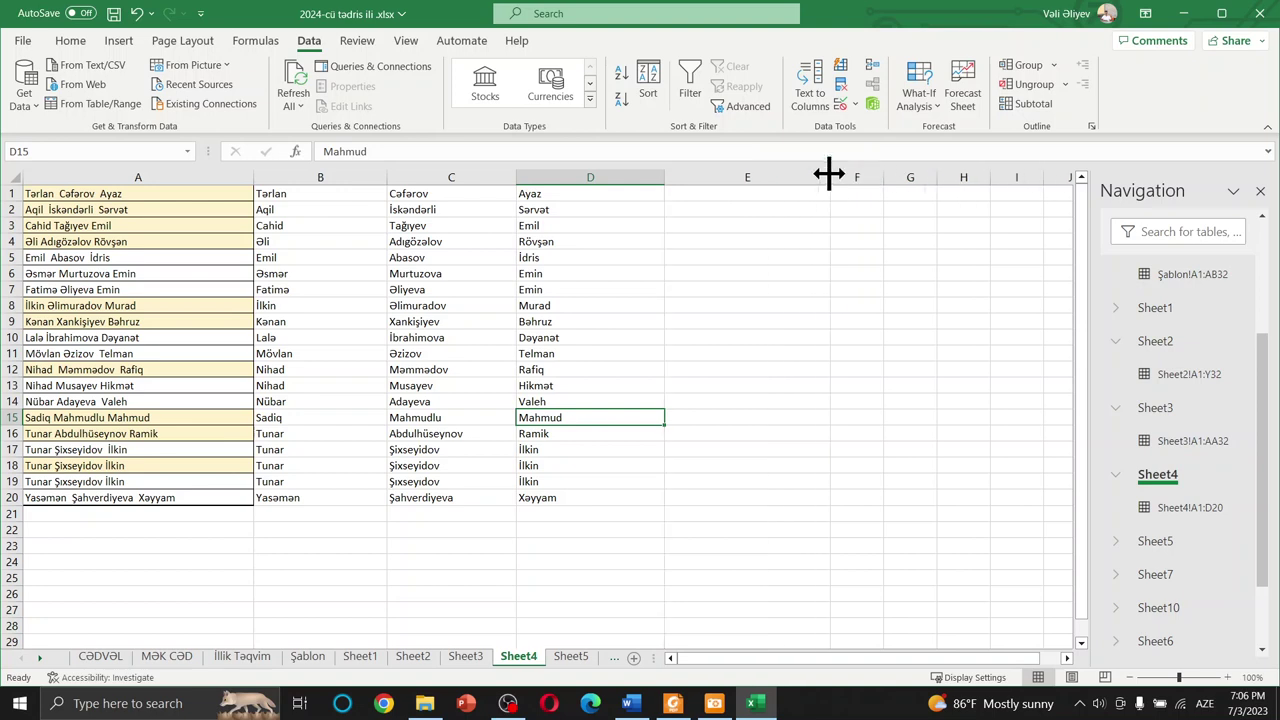
click(698, 192)
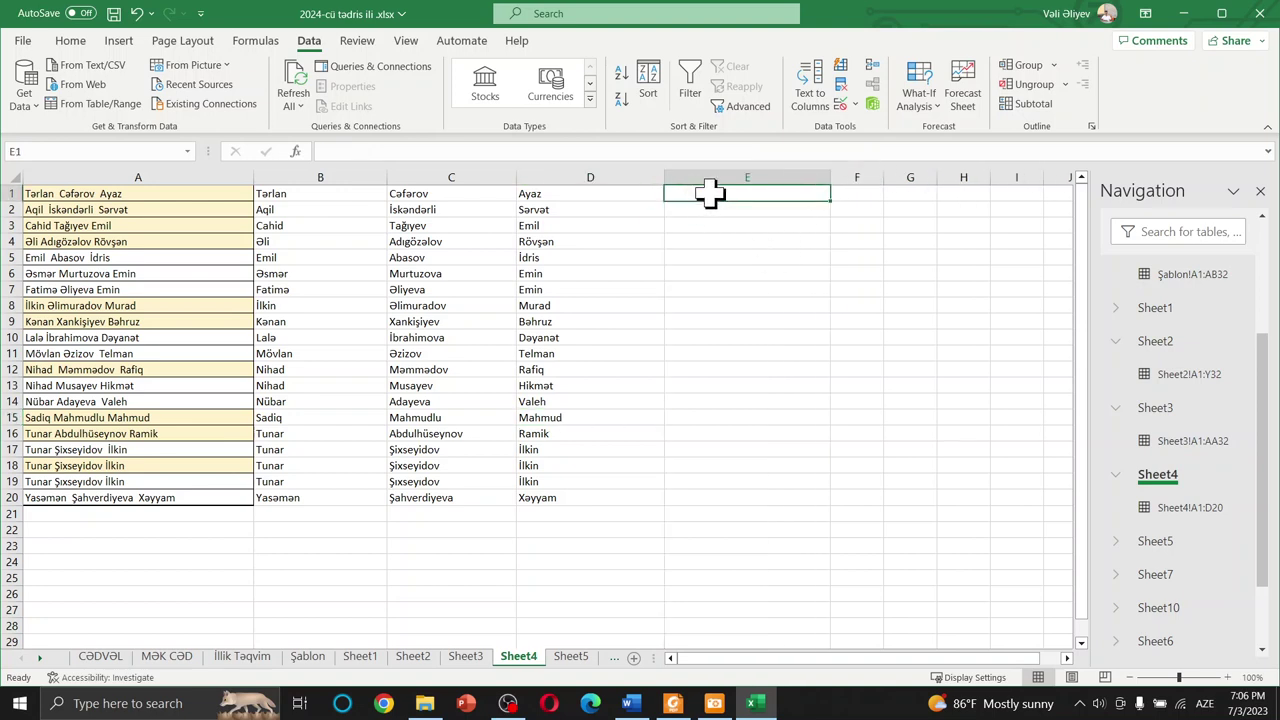
- Start a CONCATENATE formula in cell E1
text(=C)
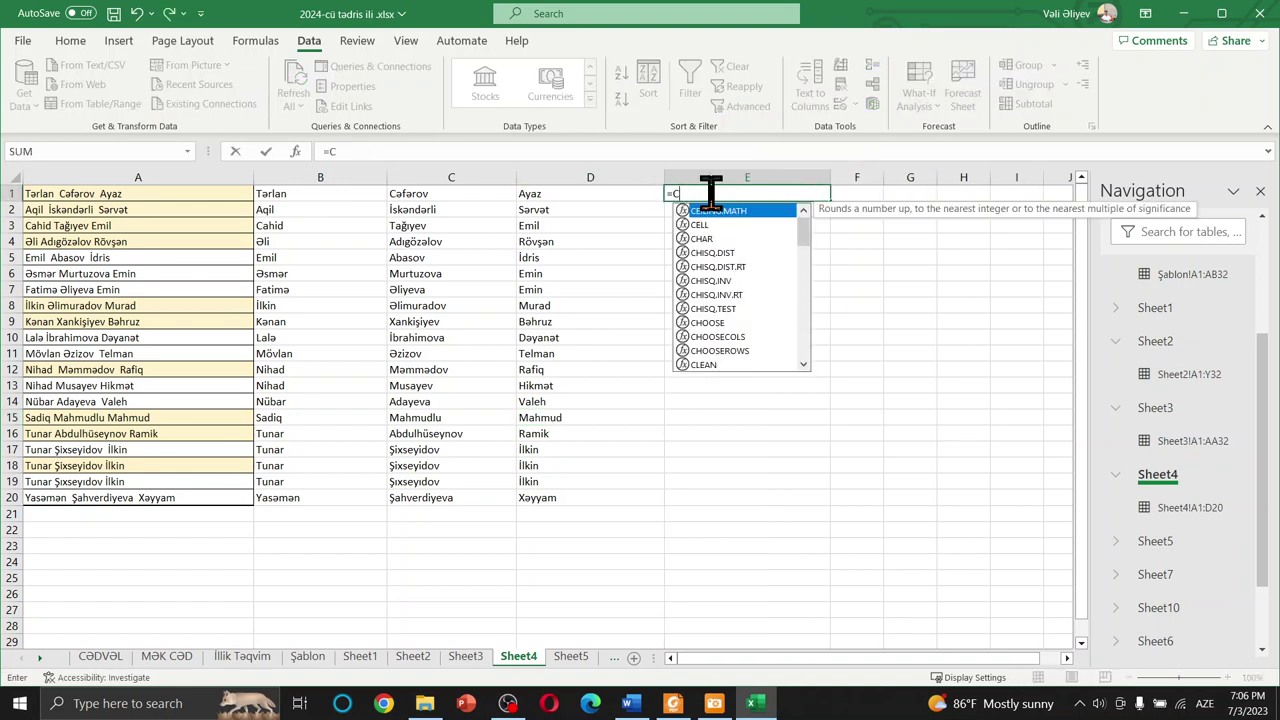
text(O)
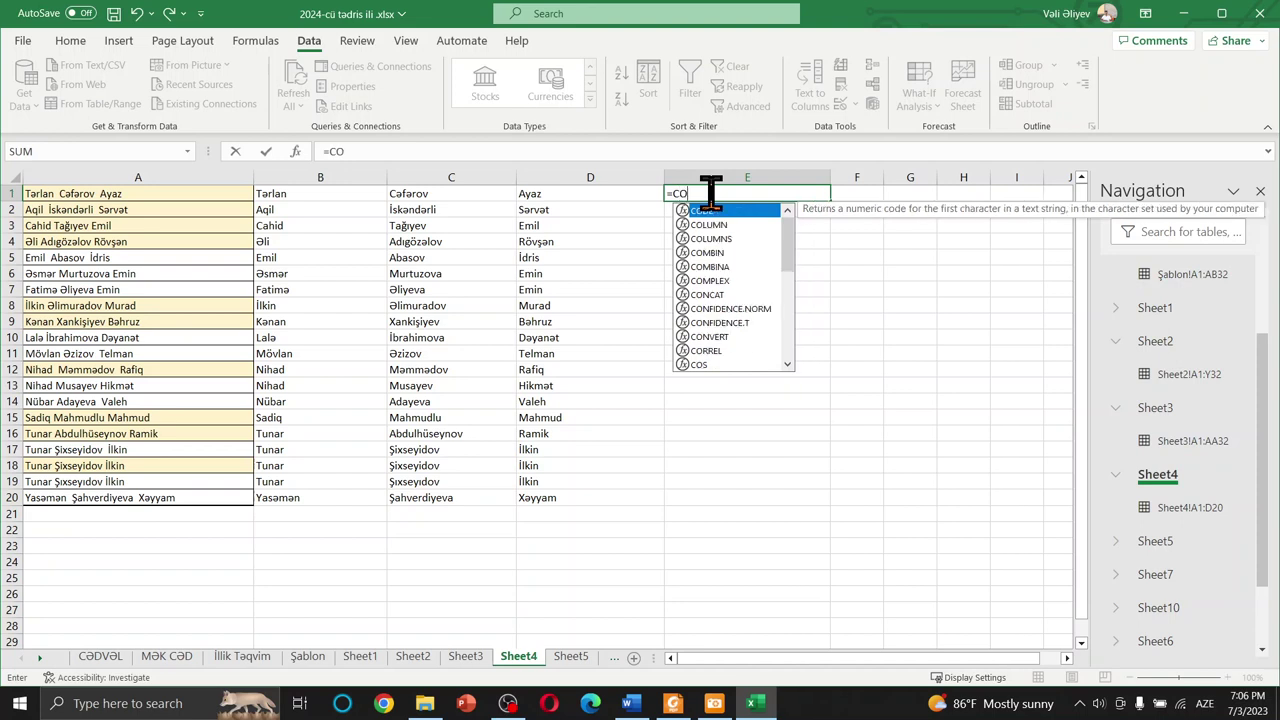
text(NCA)
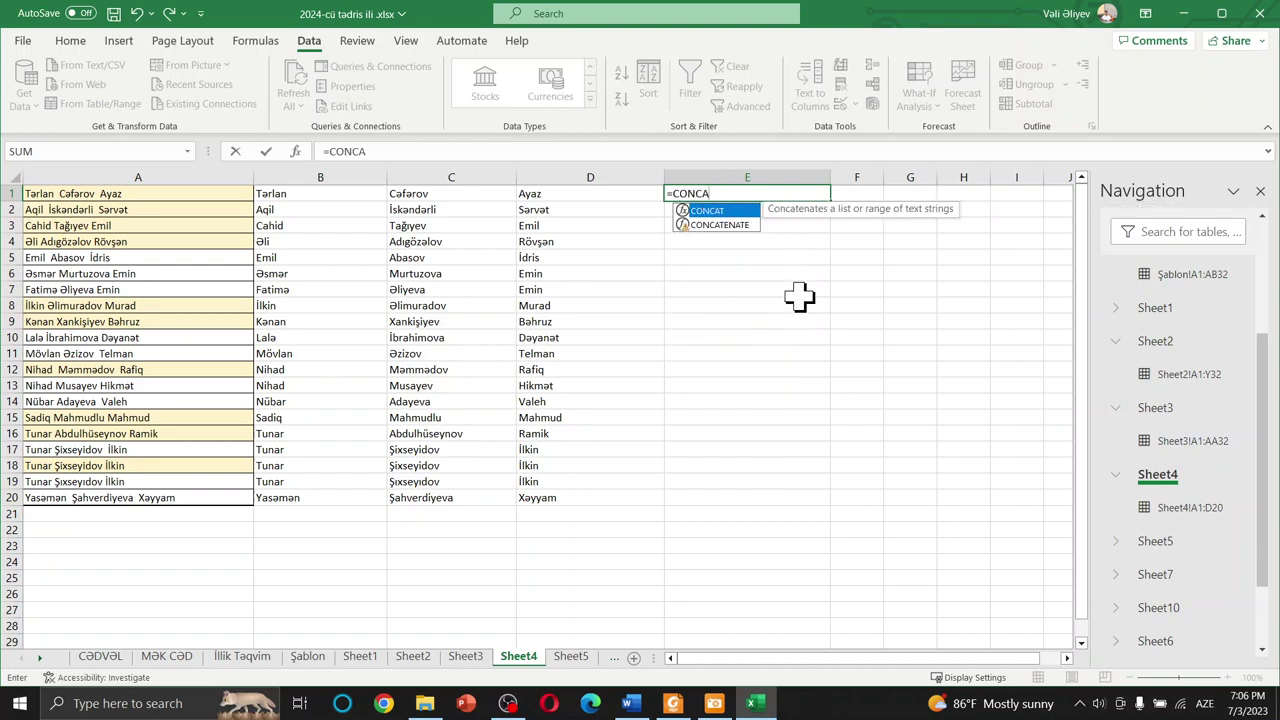
click(742, 225)
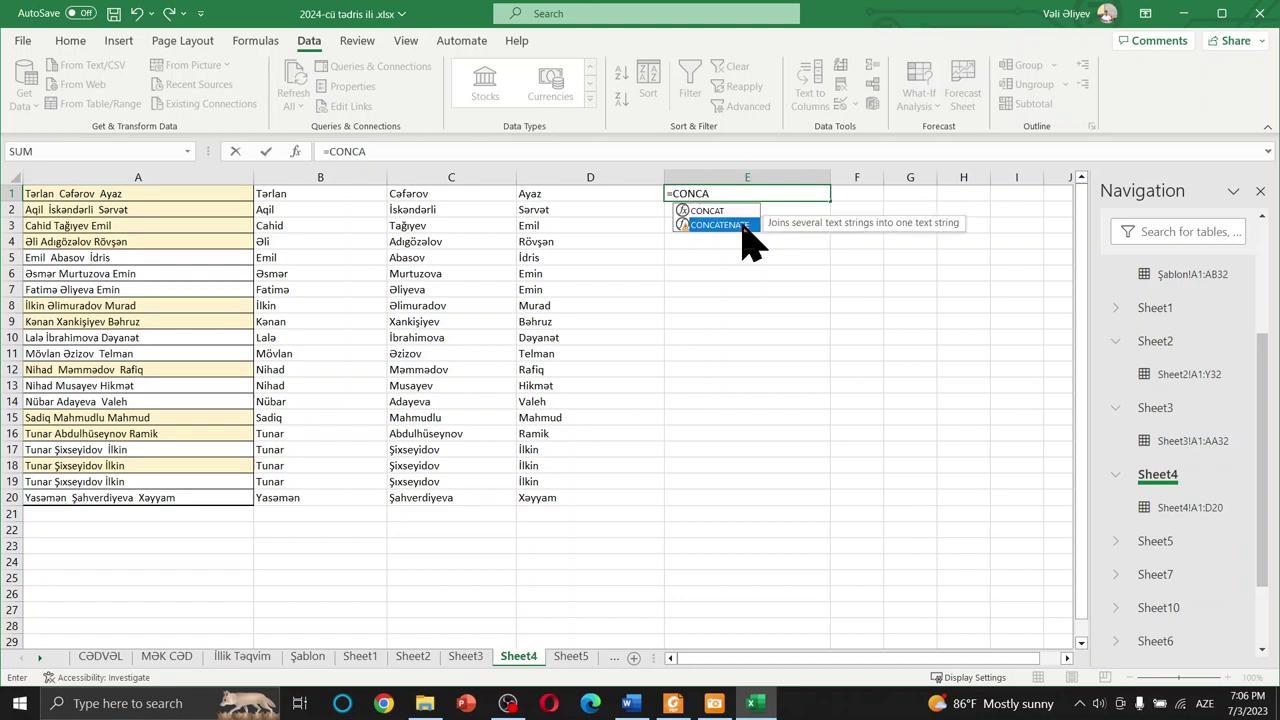
key(Up)
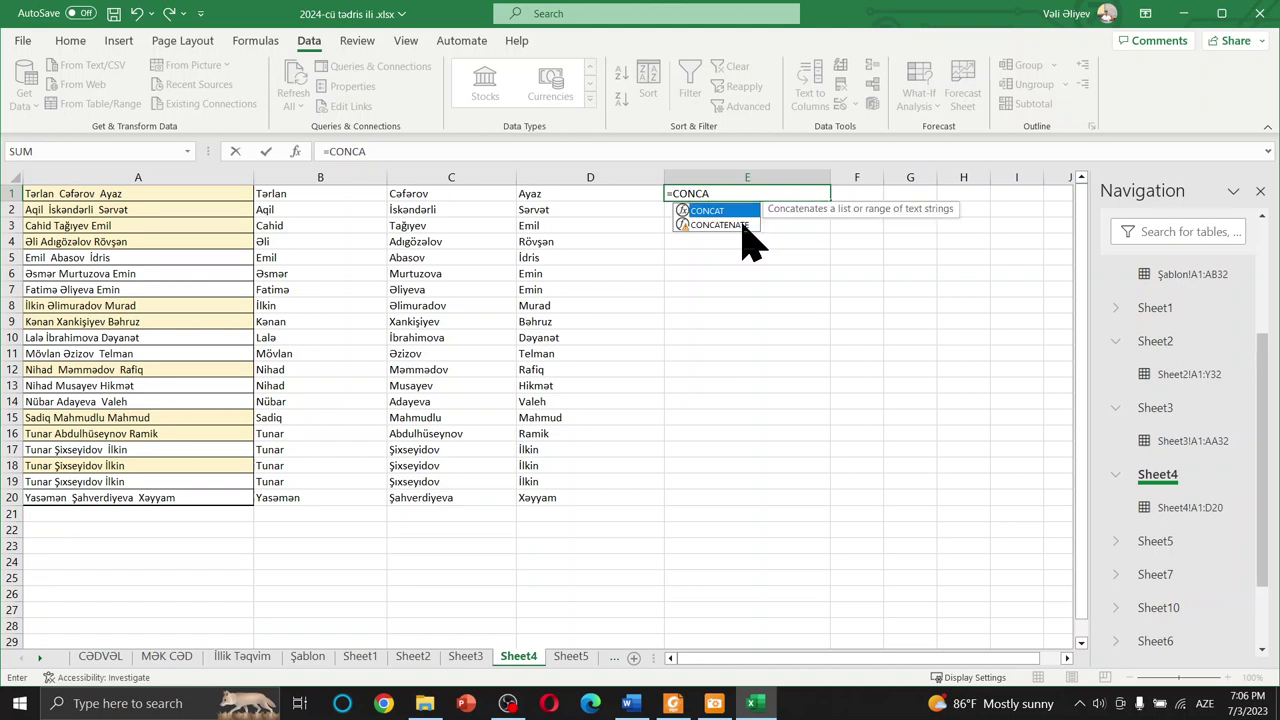
key(Down)
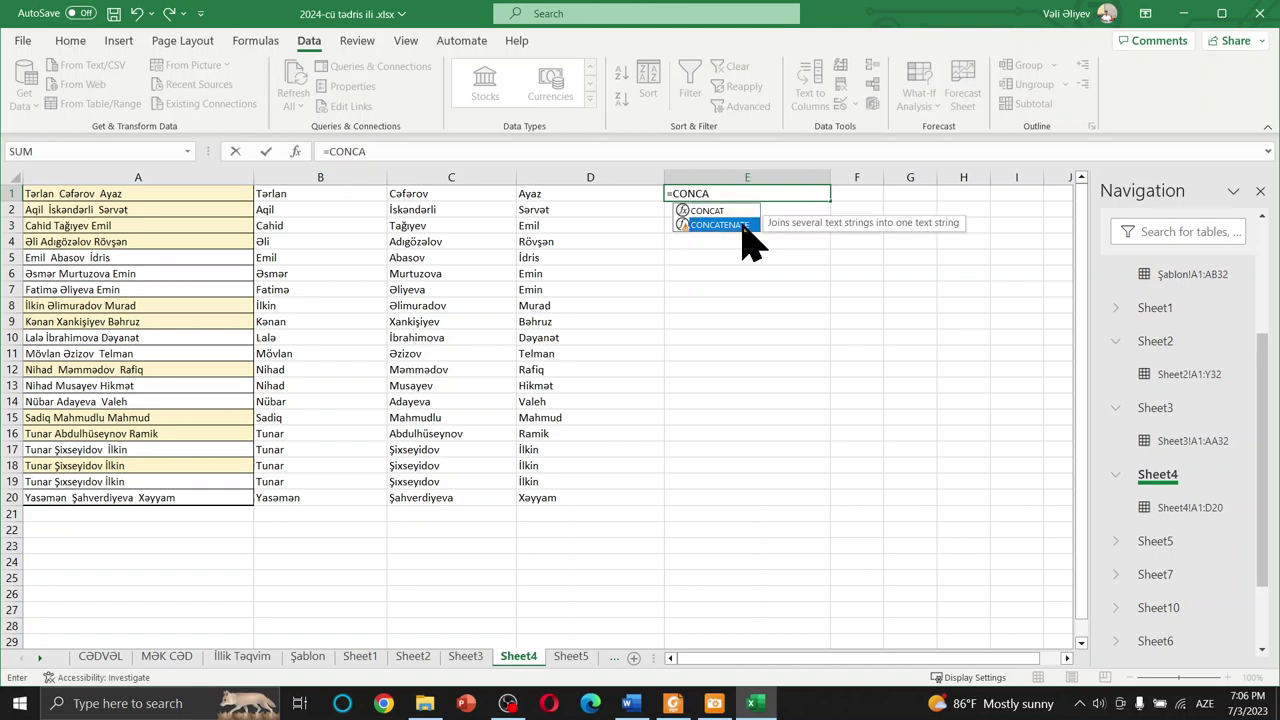
key(Tab)
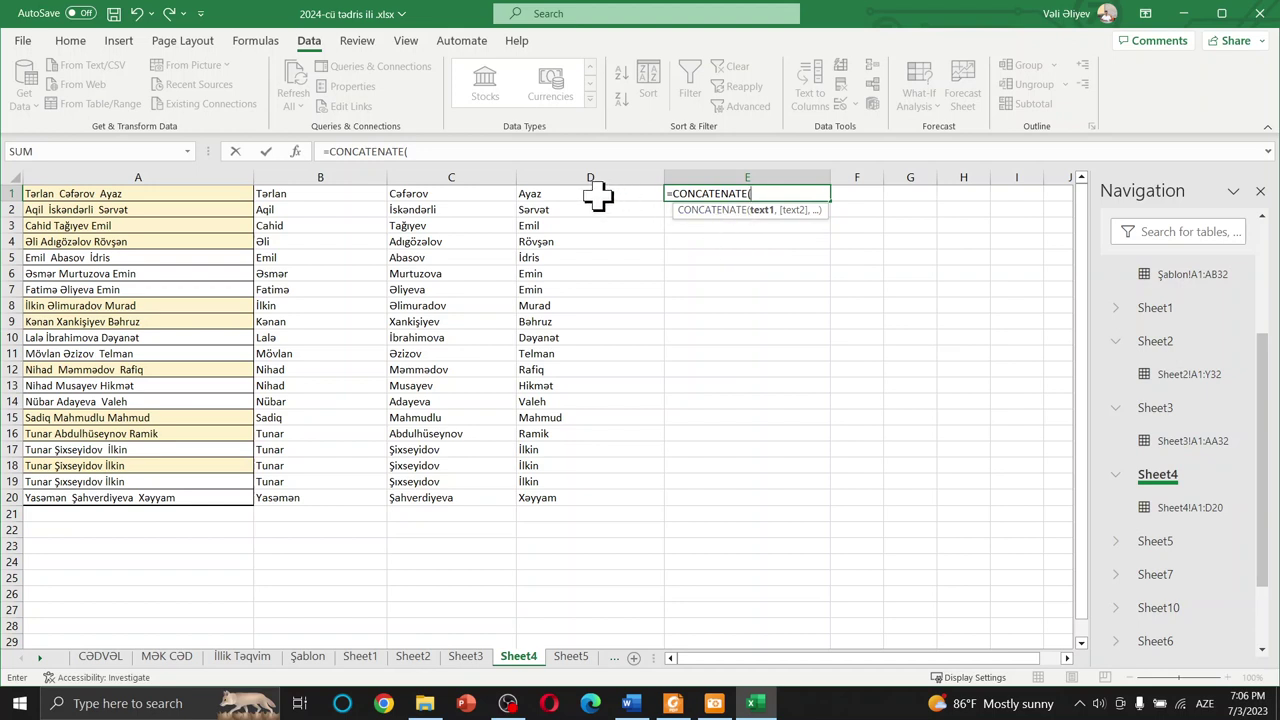
- Join C1, B1 and D1 with space separators and commit, giving the surname-first full name
click(461, 196)
text(,)
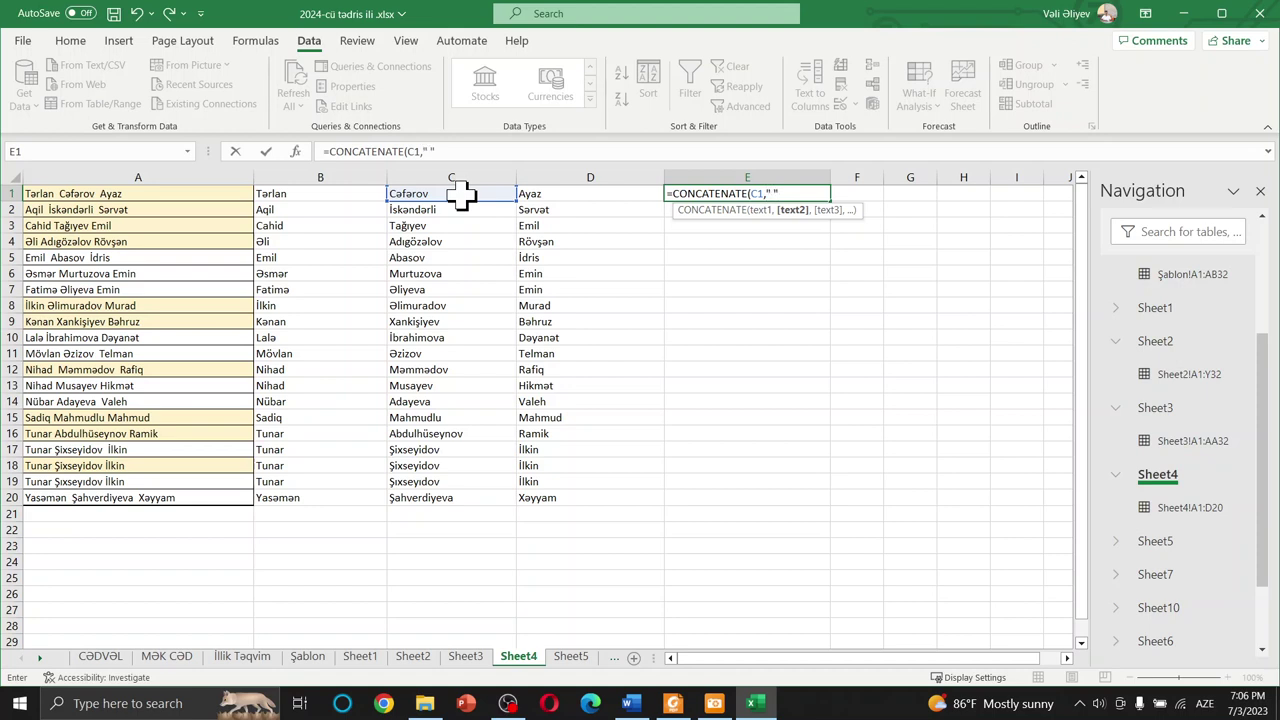
text(,)
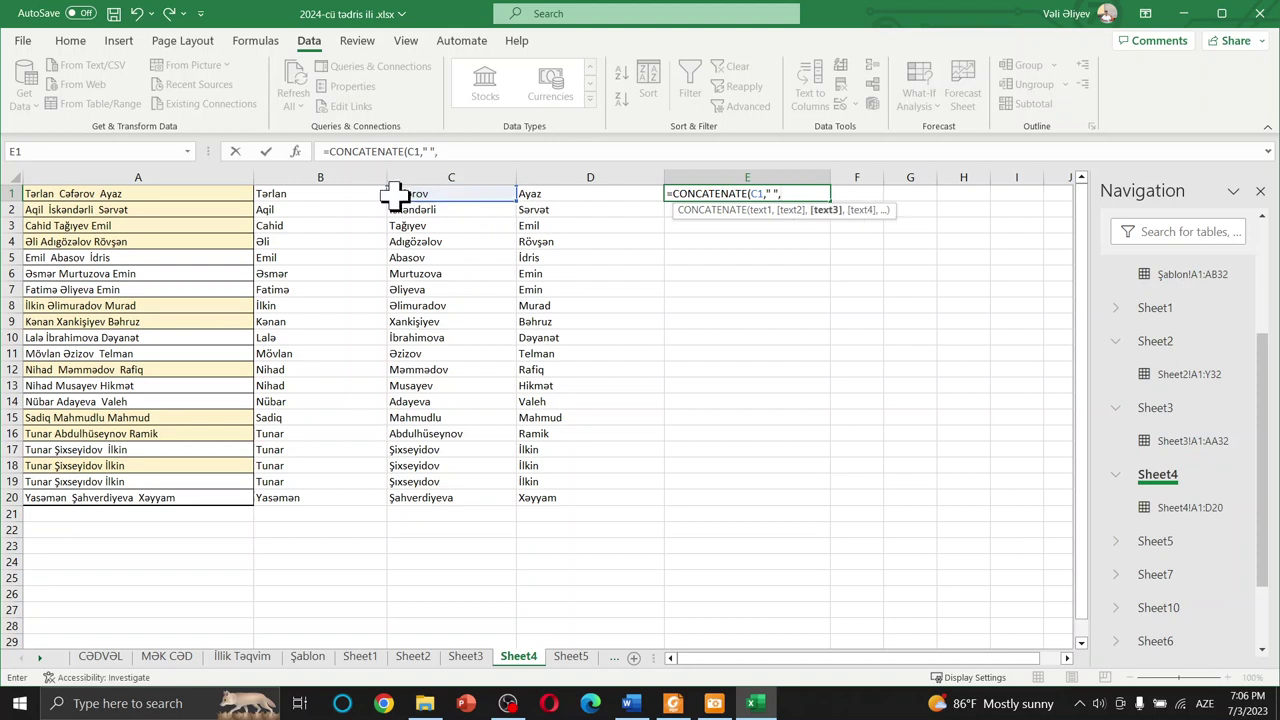
click(325, 200)
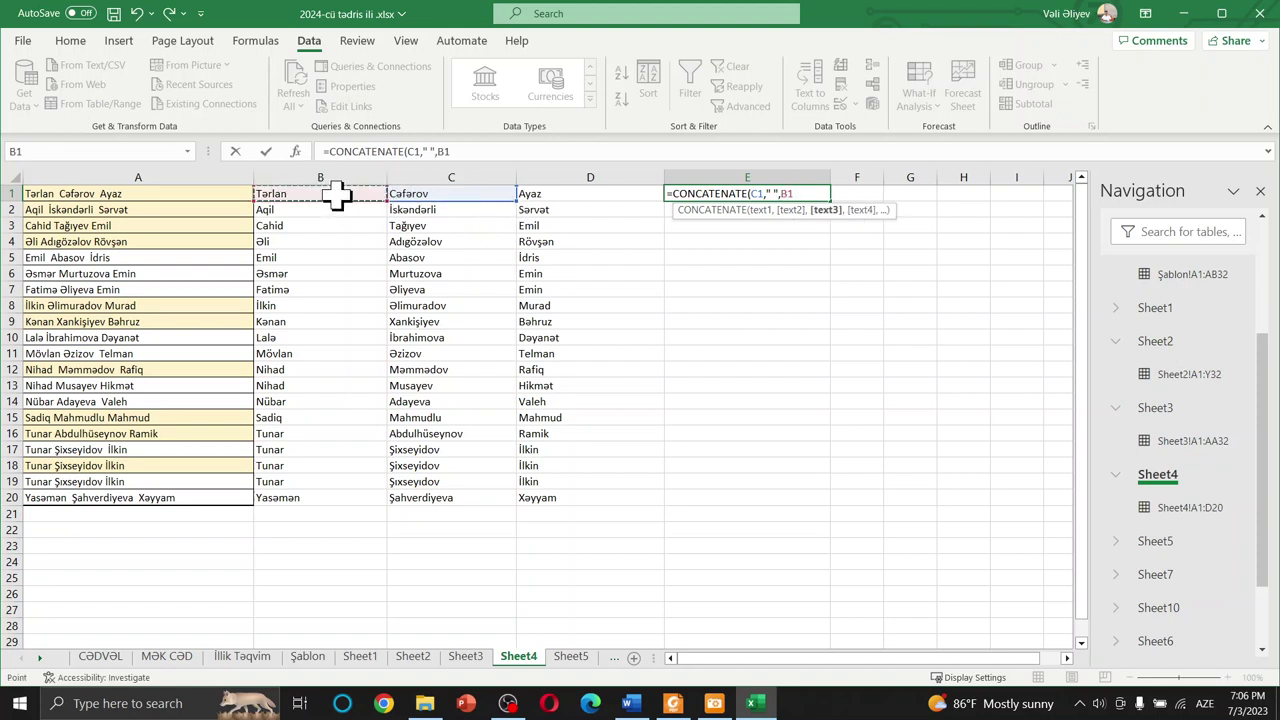
text(,)
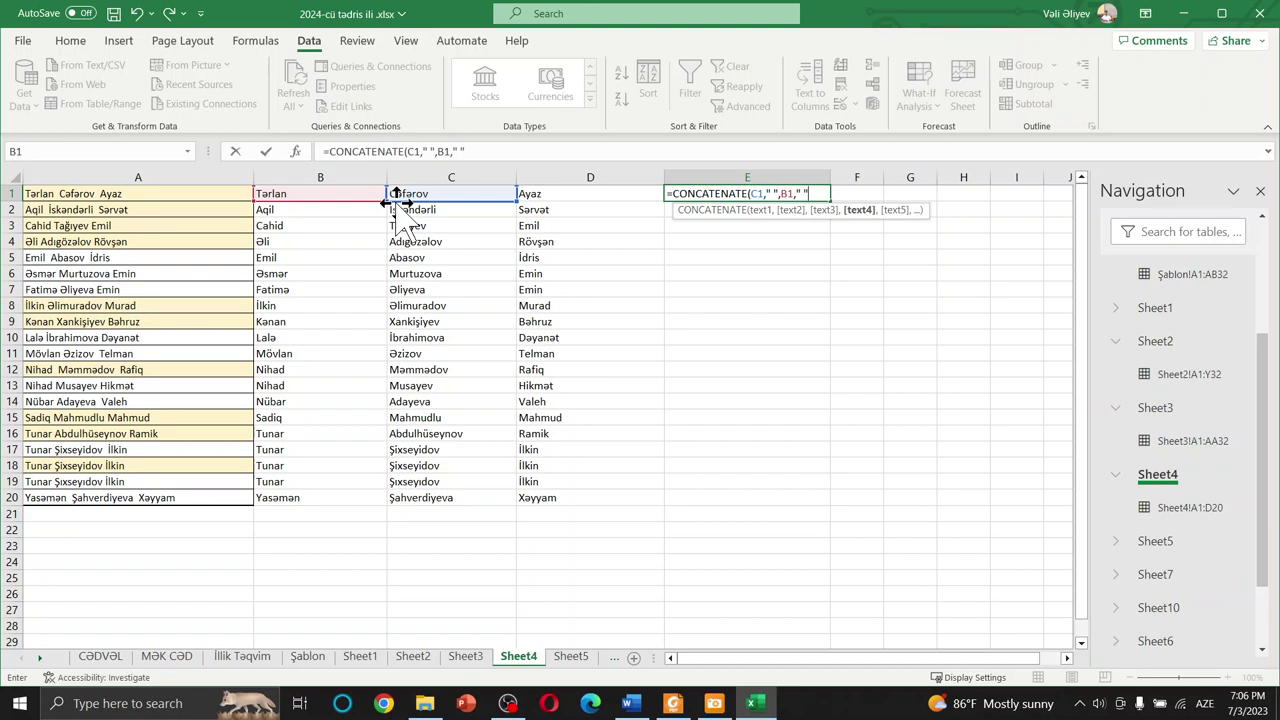
text(,)
click(598, 196)
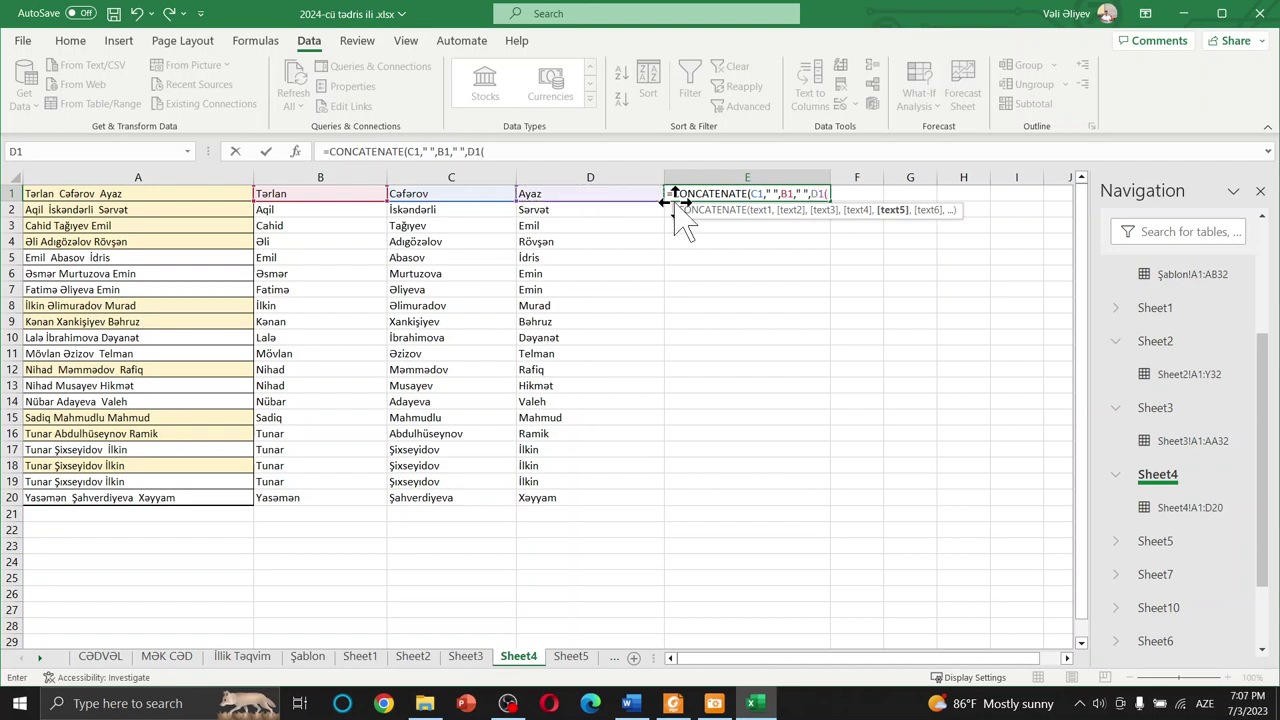
text())
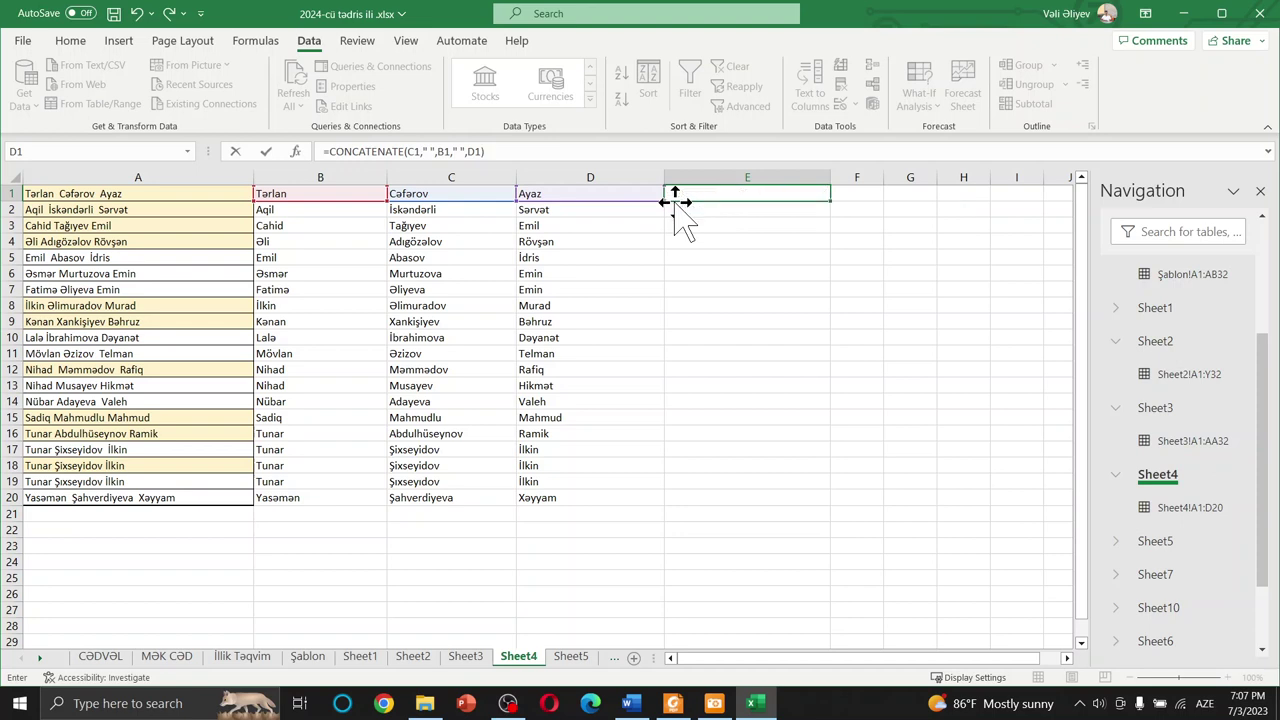
key(Return)
- Copy the E1 CONCATENATE formula down through E20 so all 20 names appear surname-first
click(732, 262)
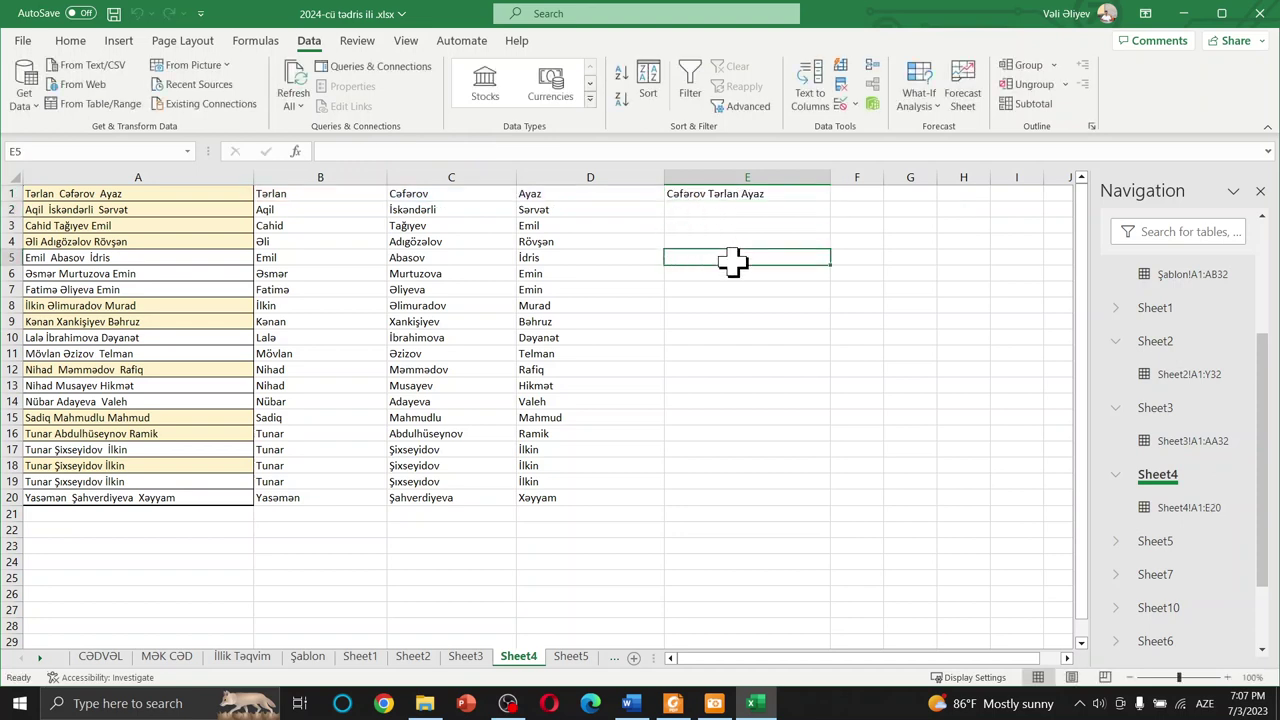
click(750, 193)
drag(836, 202, 793, 505)
click(872, 280)
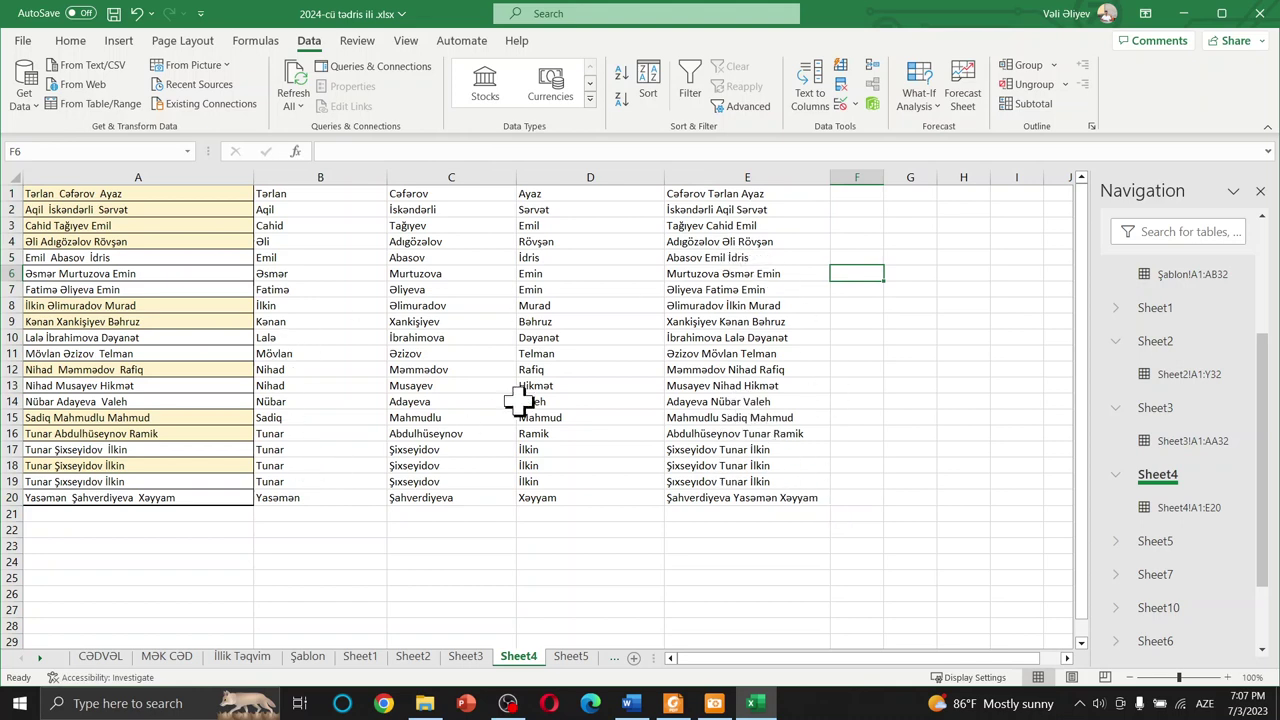
click(172, 172)
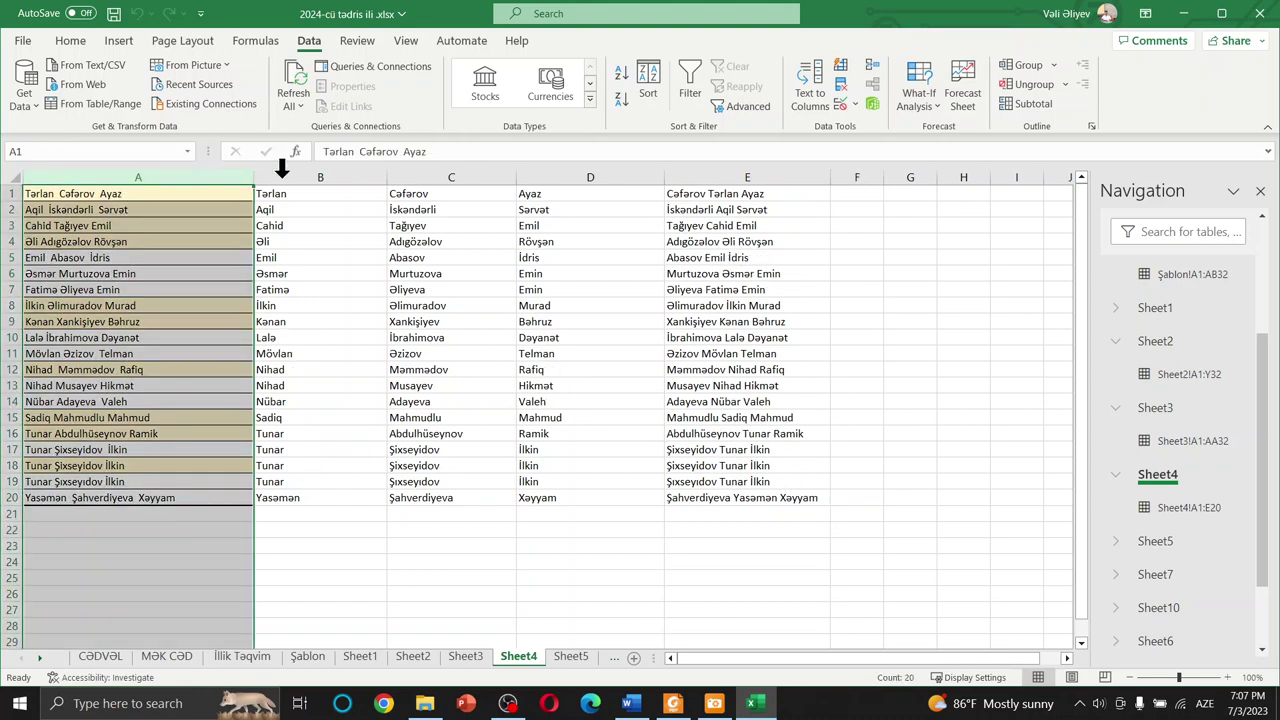
click(840, 86)
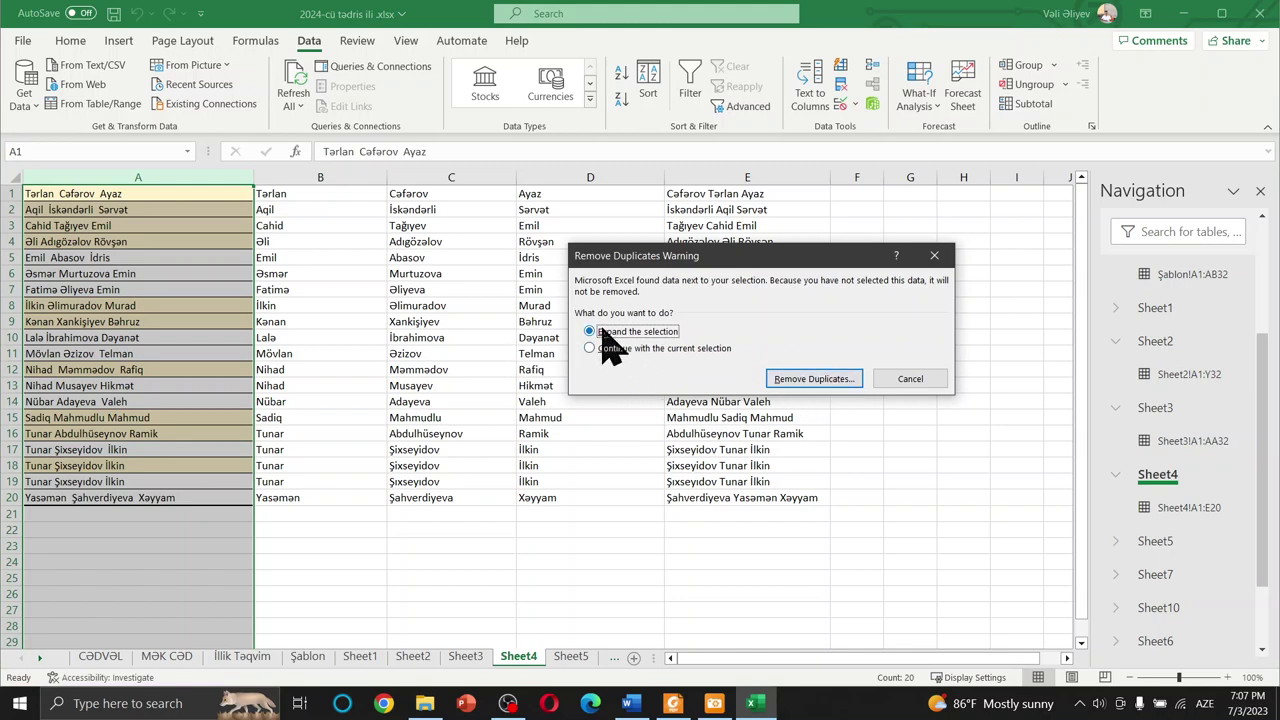
click(800, 381)
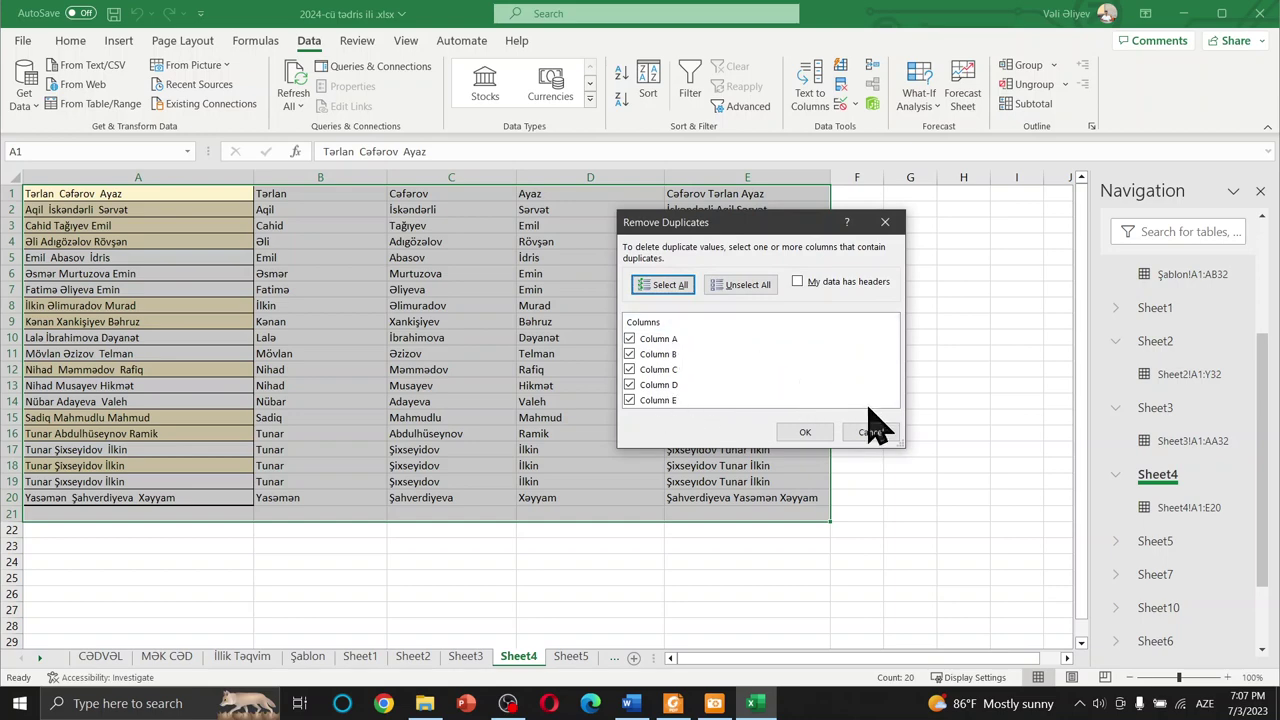
click(805, 435)
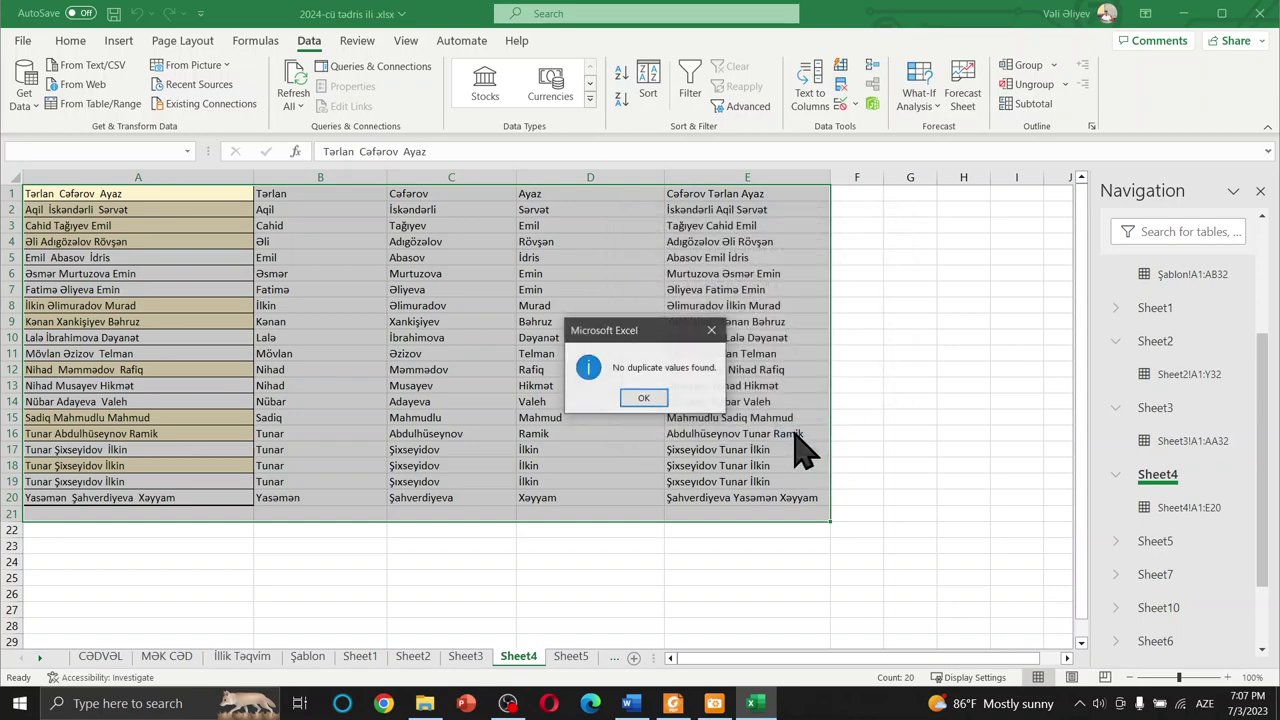
click(641, 398)
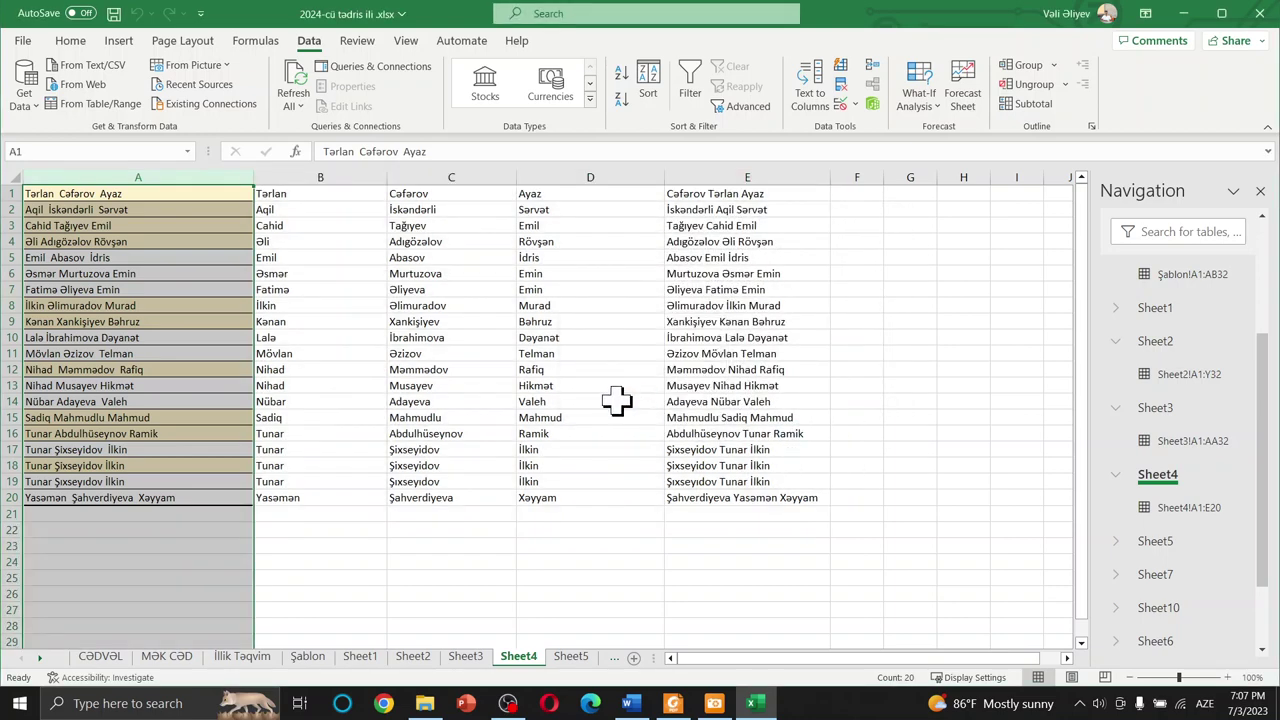
click(265, 499)
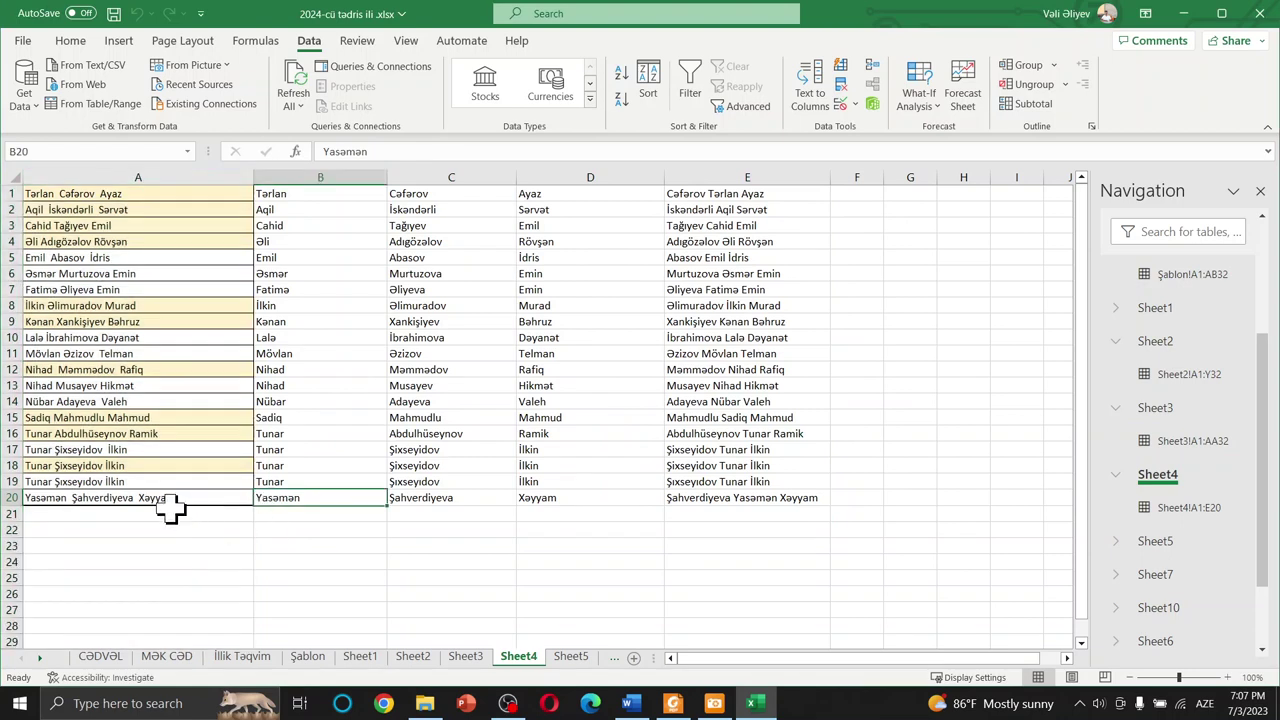
click(178, 168)
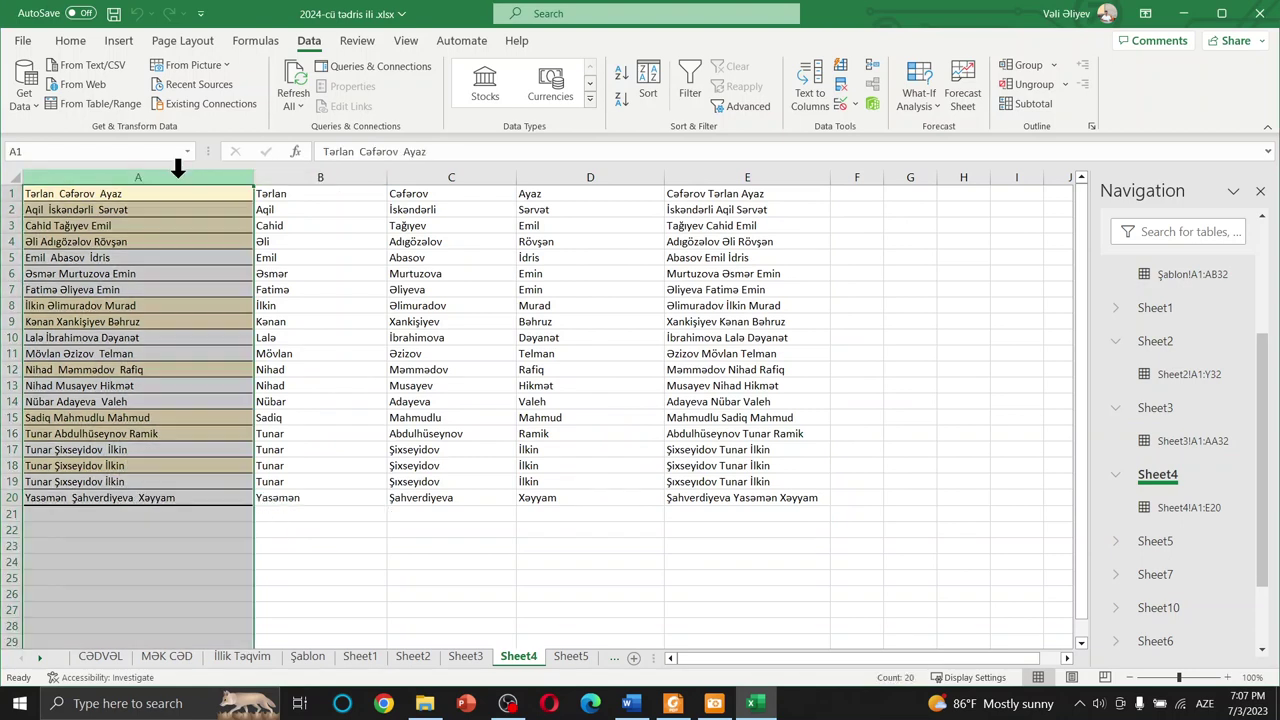
click(841, 87)
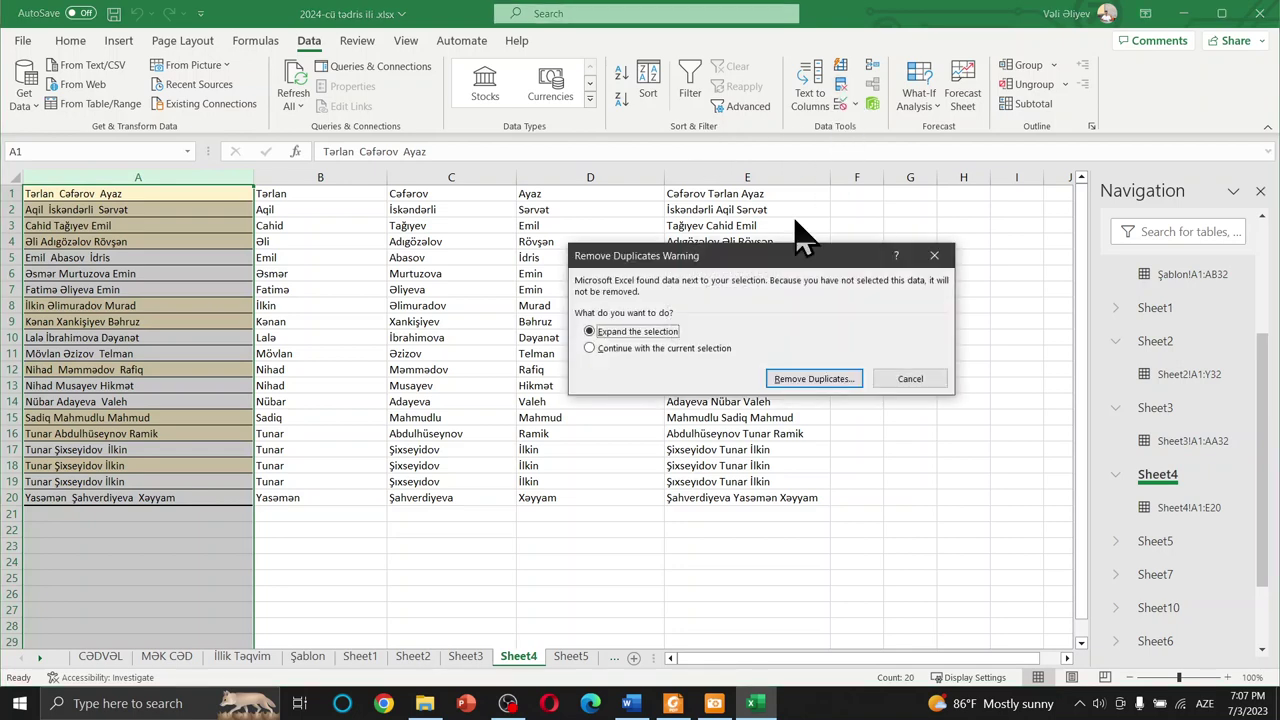
click(620, 348)
click(815, 379)
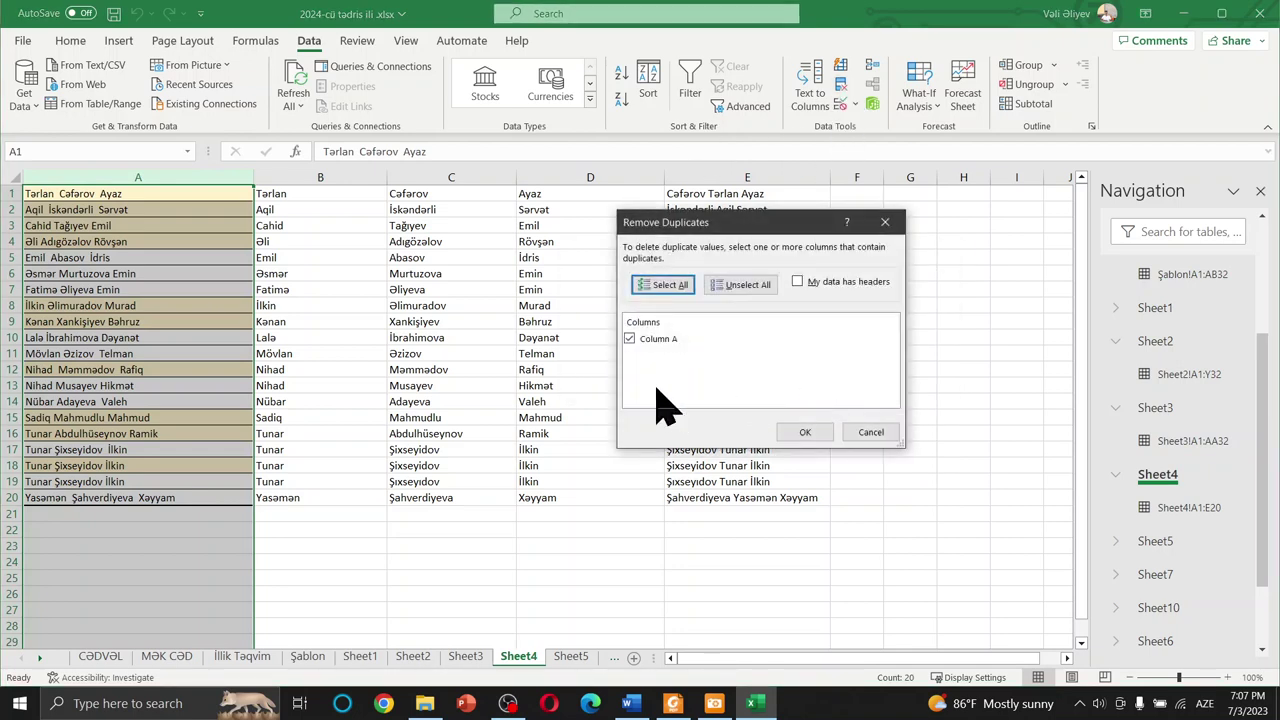
click(812, 435)
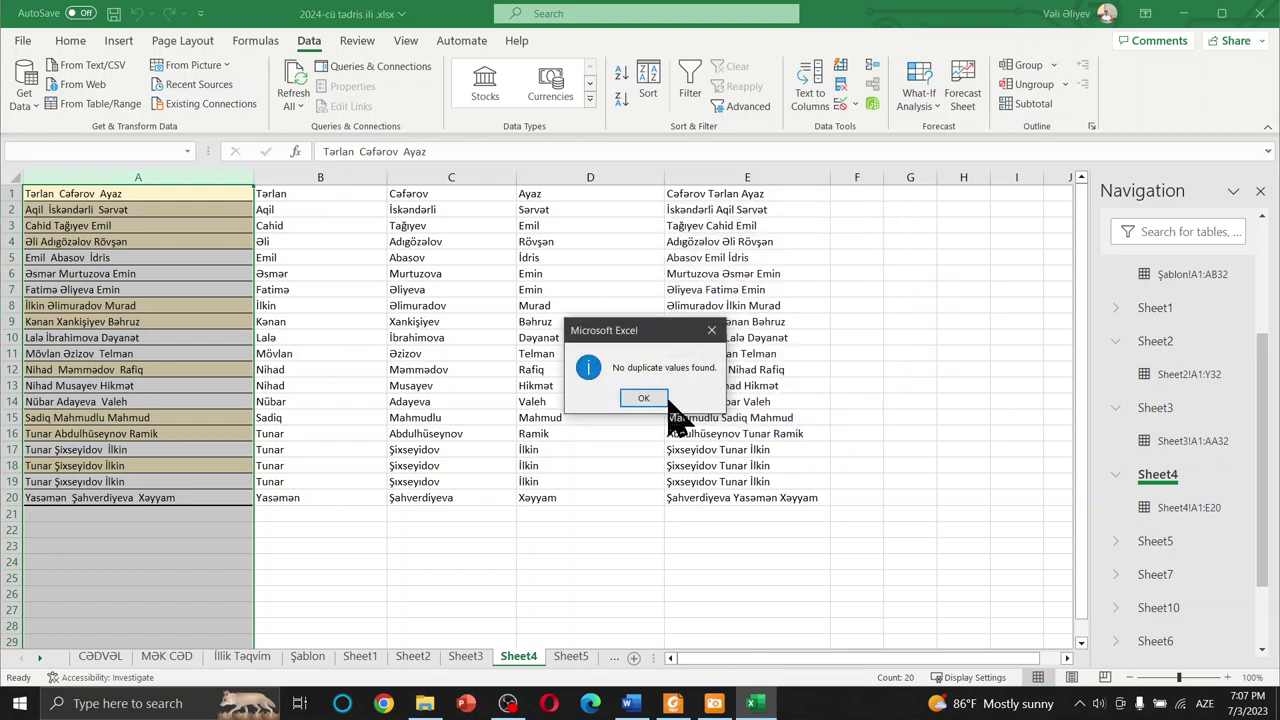
click(711, 330)
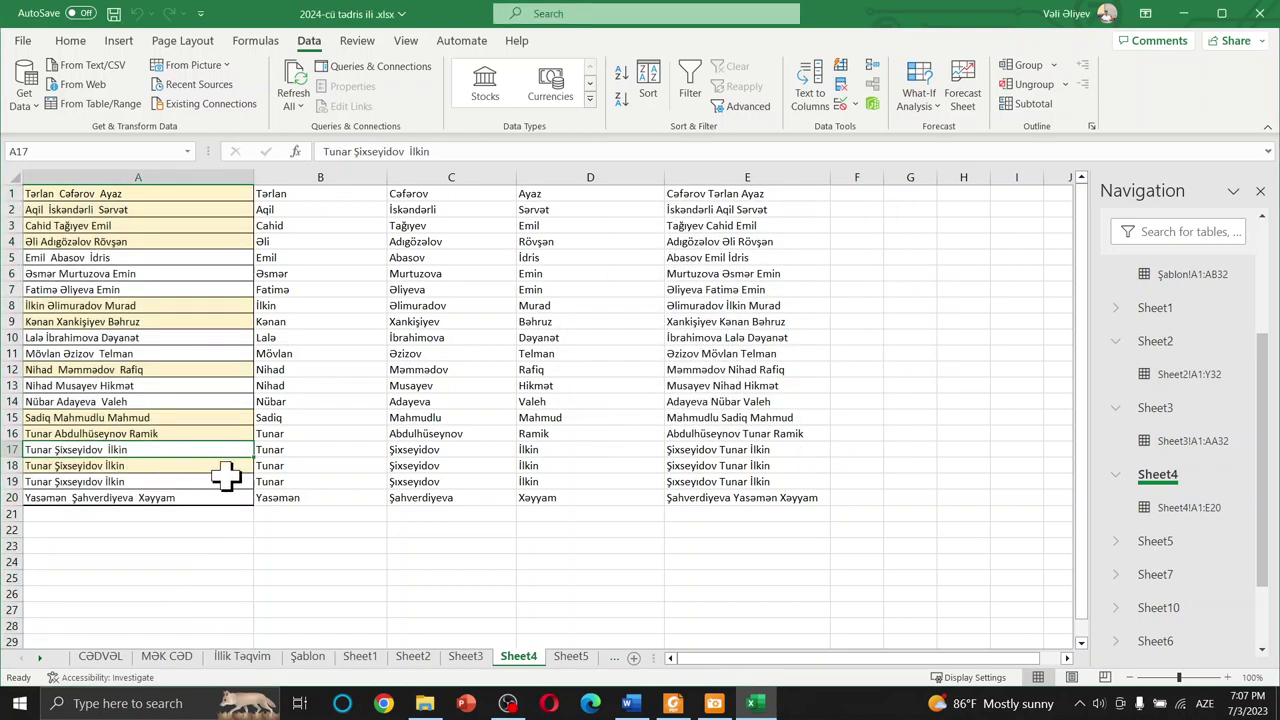
scroll(60, 520, up, 1)
scroll(60, 494, up, 2)
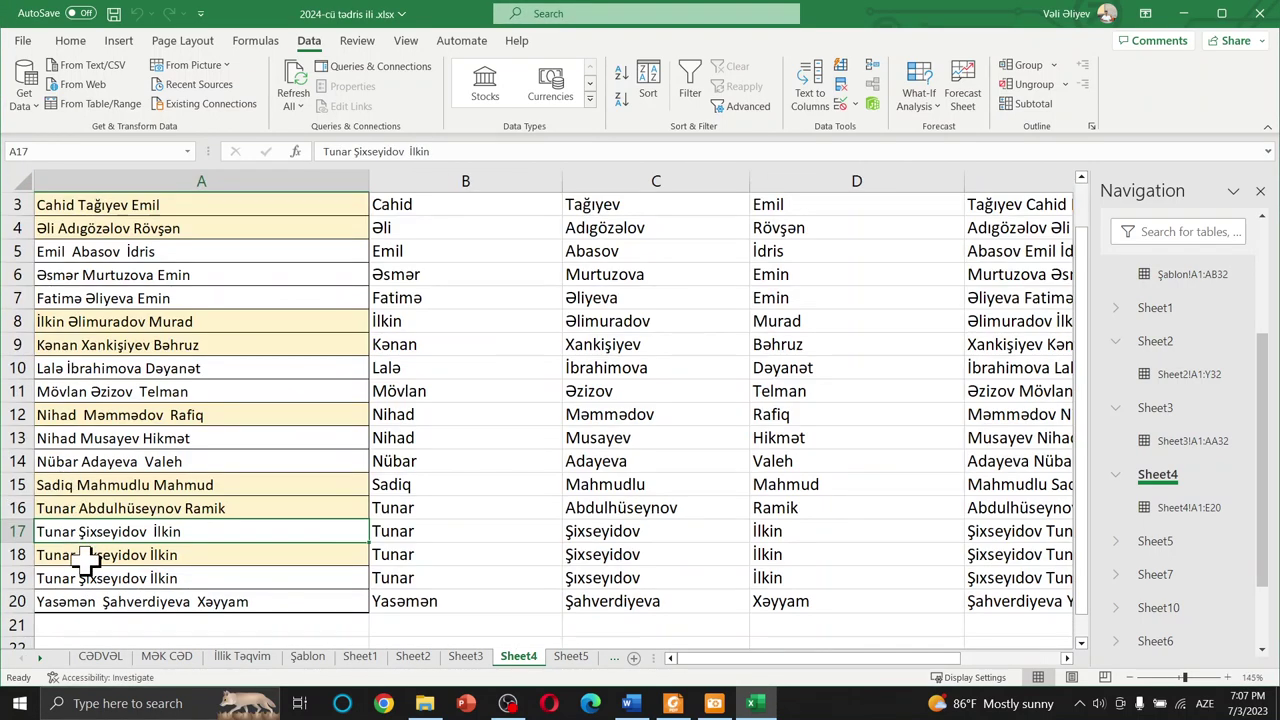
scroll(115, 555, up, 2)
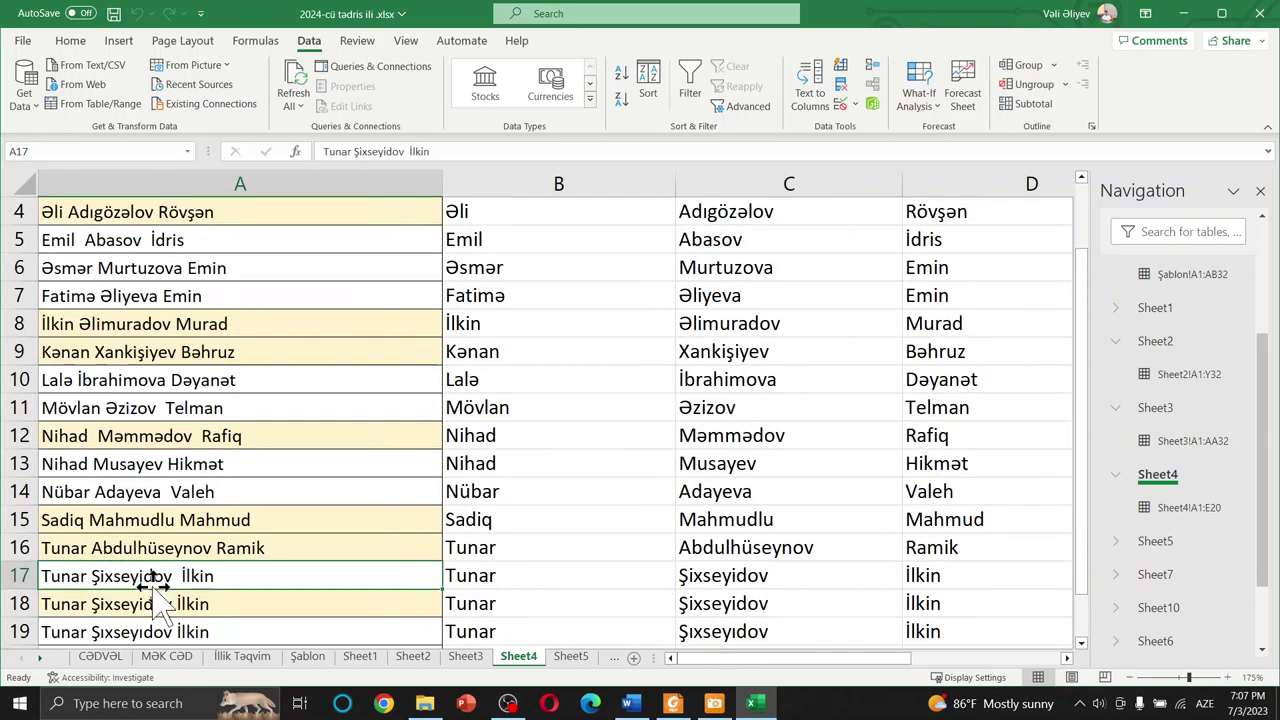
scroll(197, 612, down, 1)
scroll(197, 612, down, 1)
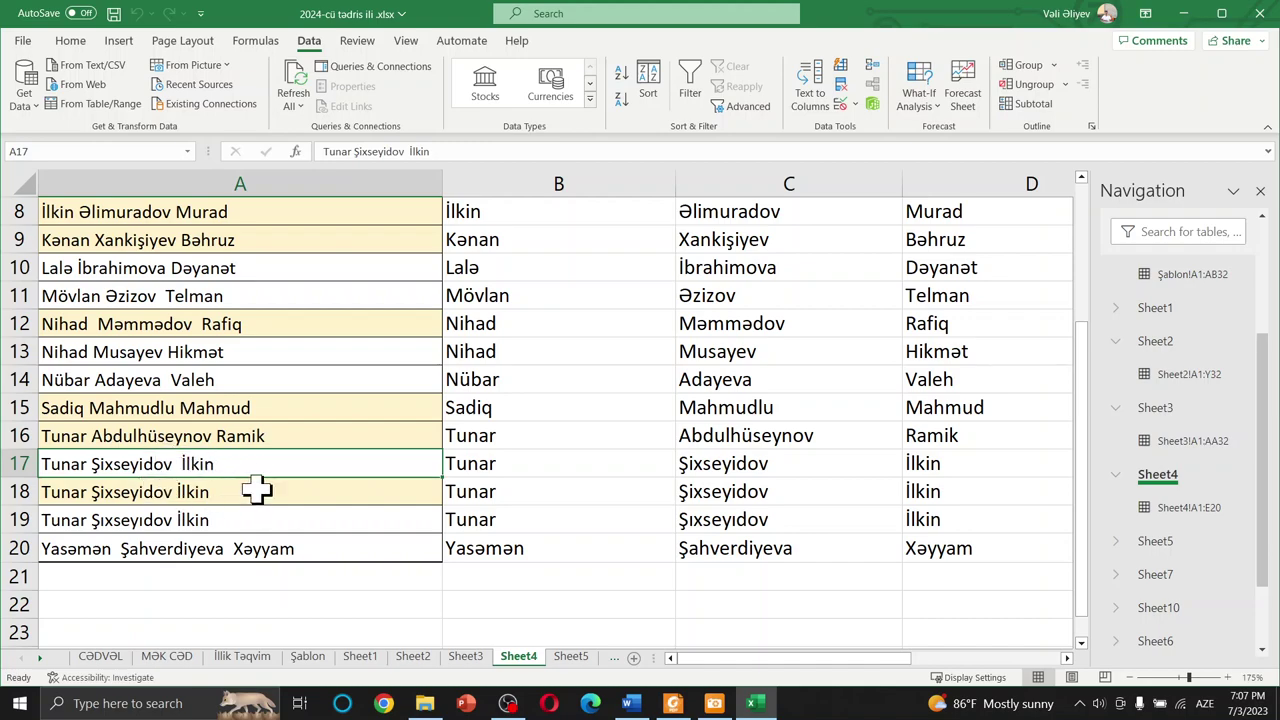
ctrl+scroll(280, 500, down, 3)
ctrl+scroll(285, 507, down, 2)
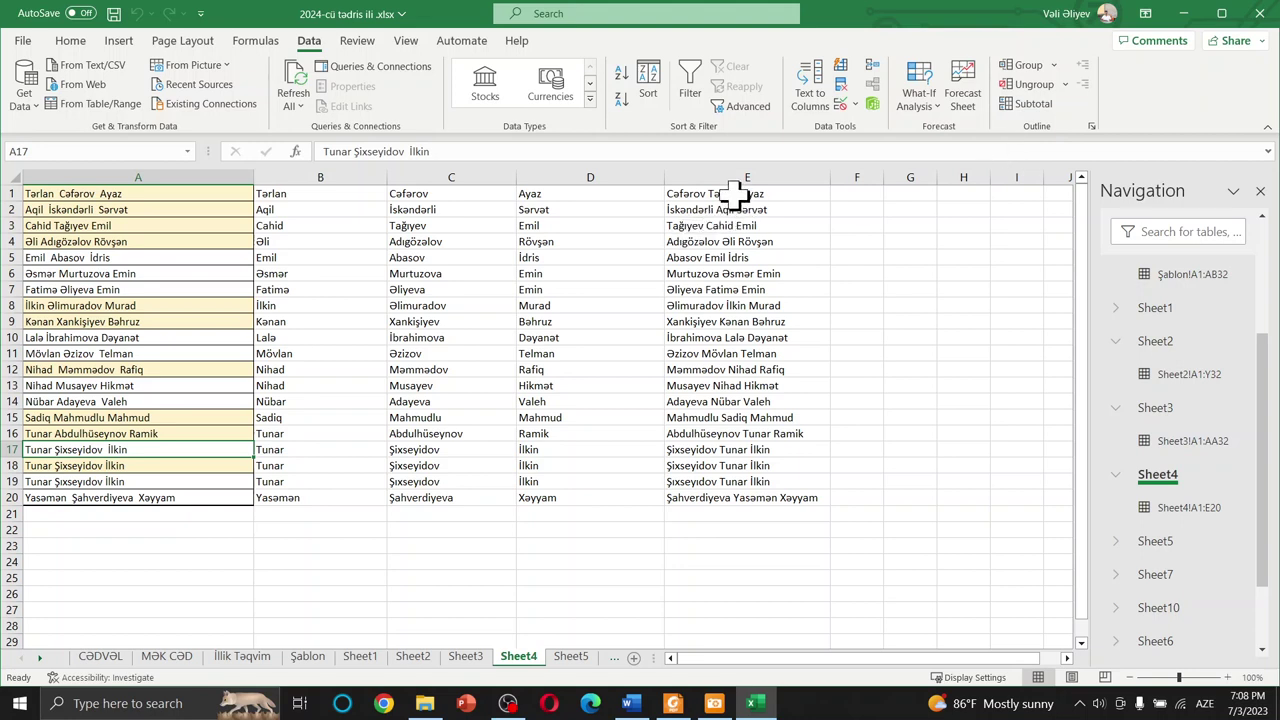
mouse_move(735, 195)
mouse_down()
mouse_move(734, 523)
mouse_move(735, 505)
mouse_up()
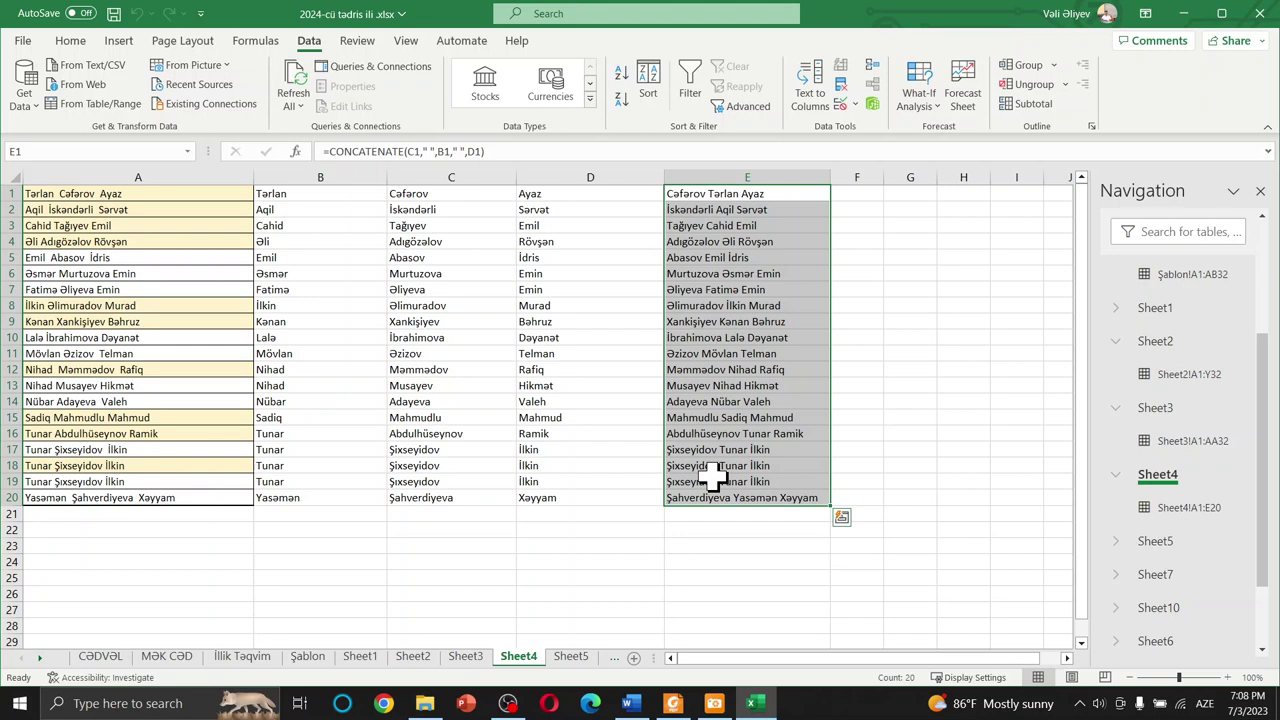
- Deselect the combined names in column E, glance at the lesson topic PDF, and return to the workbook
drag(715, 497, 723, 557)
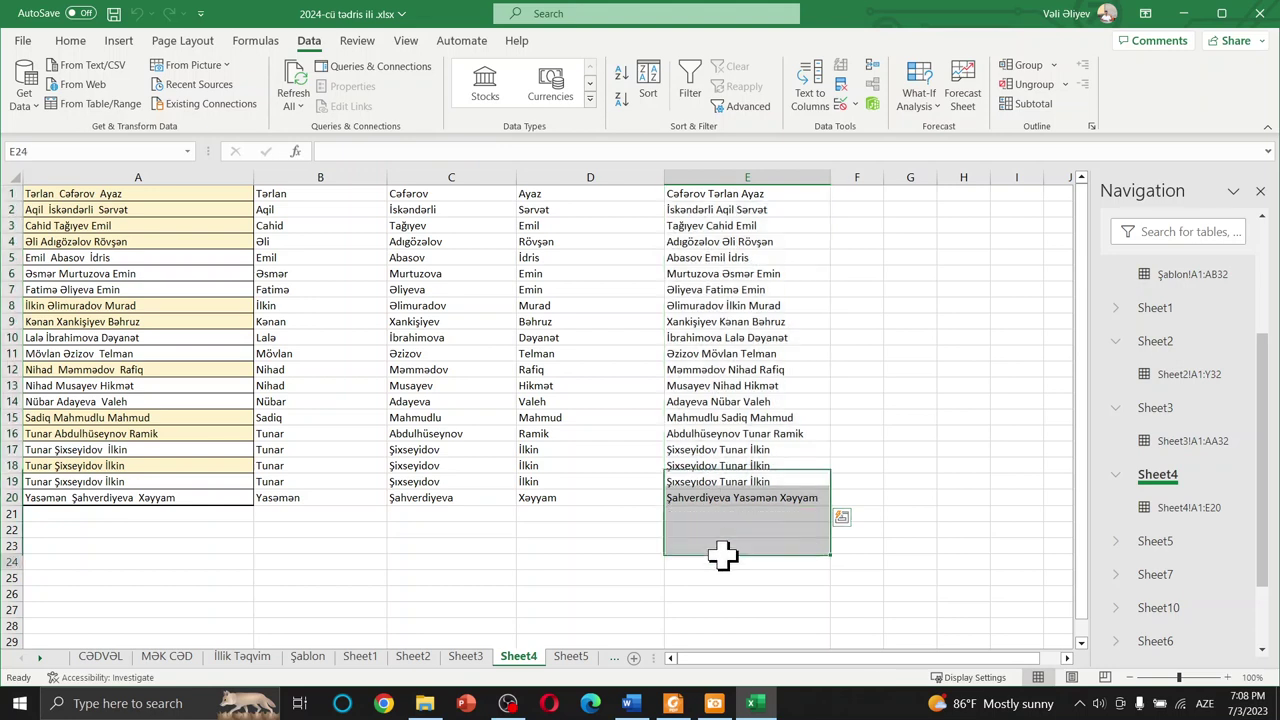
click(724, 560)
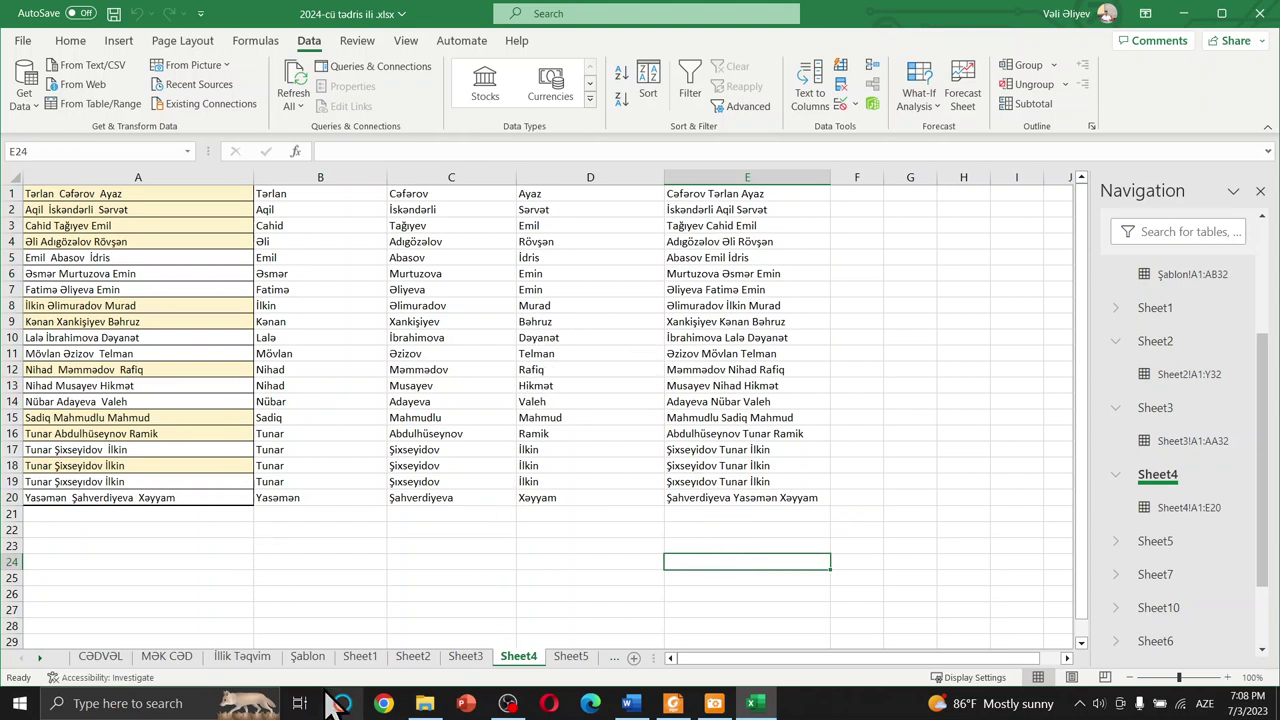
click(672, 703)
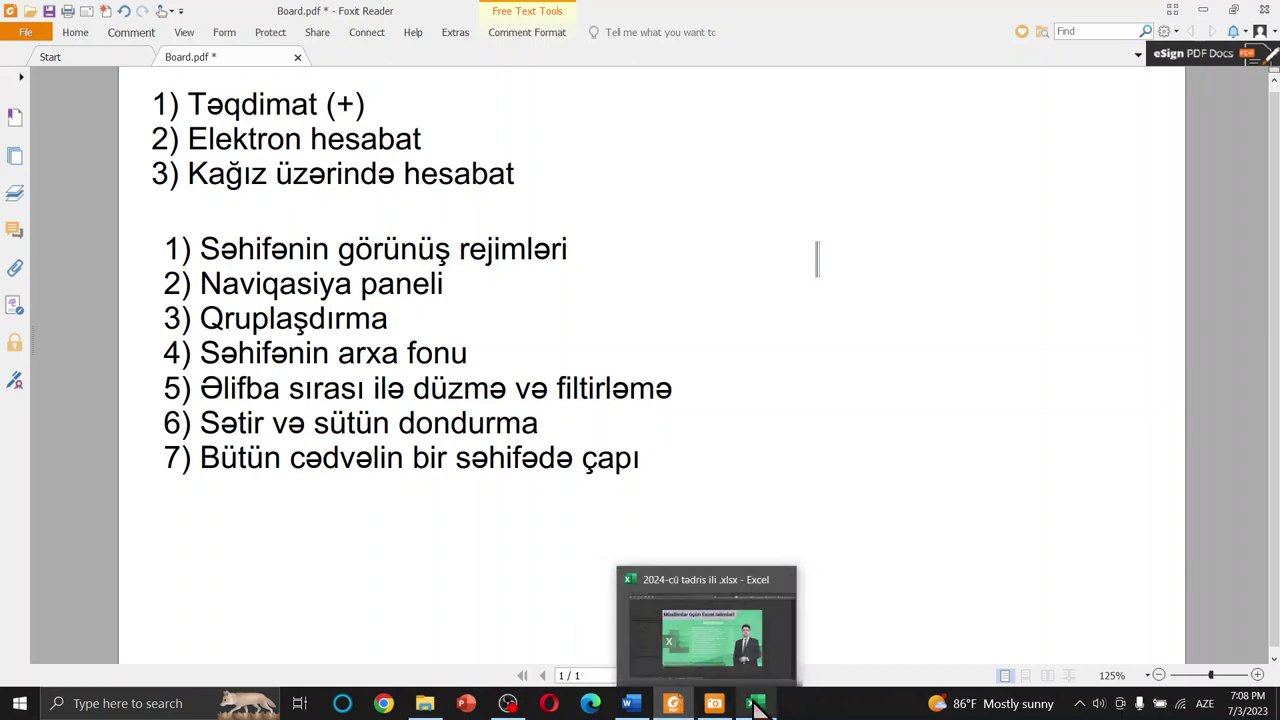
click(756, 706)
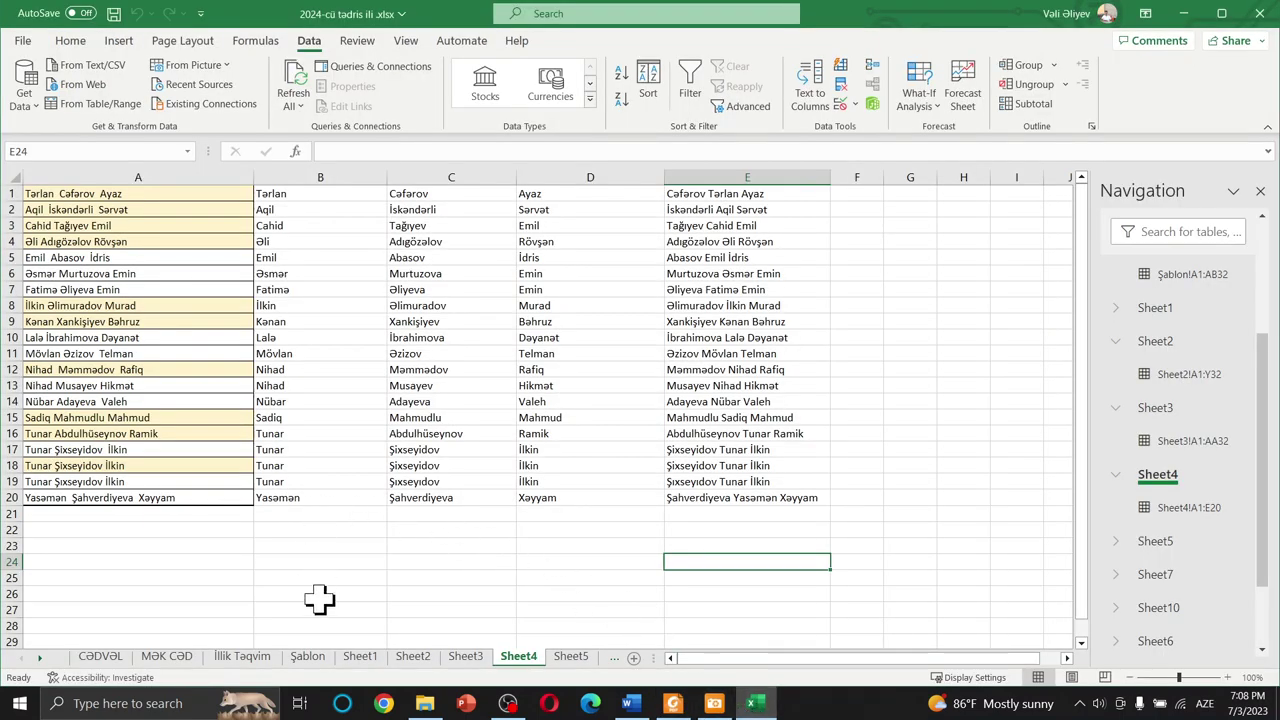
- On the İllik Təqvim sheet, filter column 7A to show only the 13 DƏRS rows
click(167, 657)
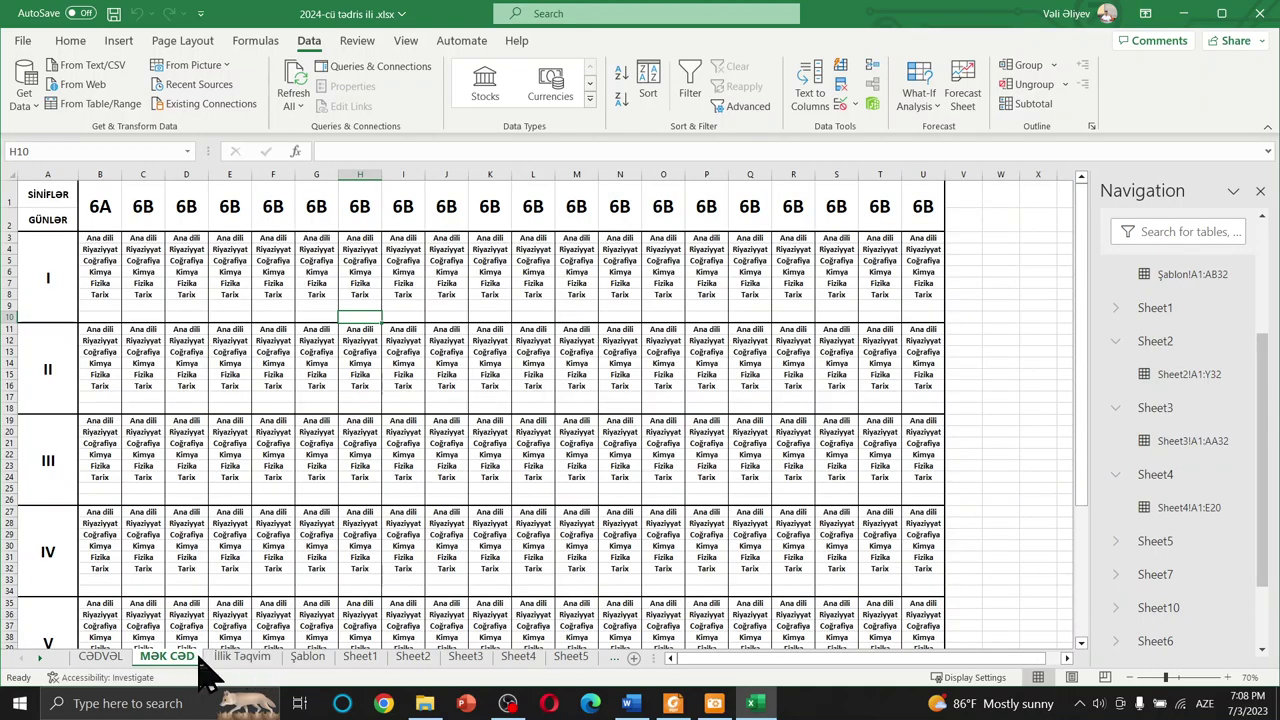
click(243, 658)
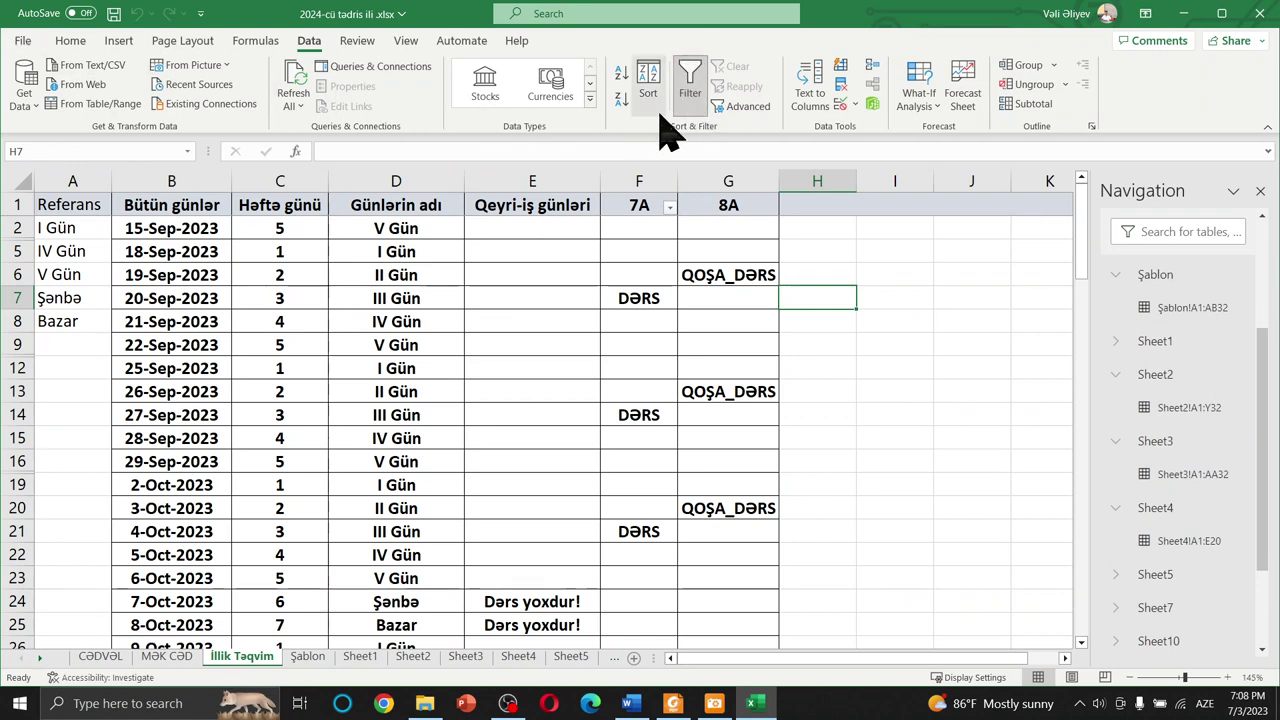
click(670, 207)
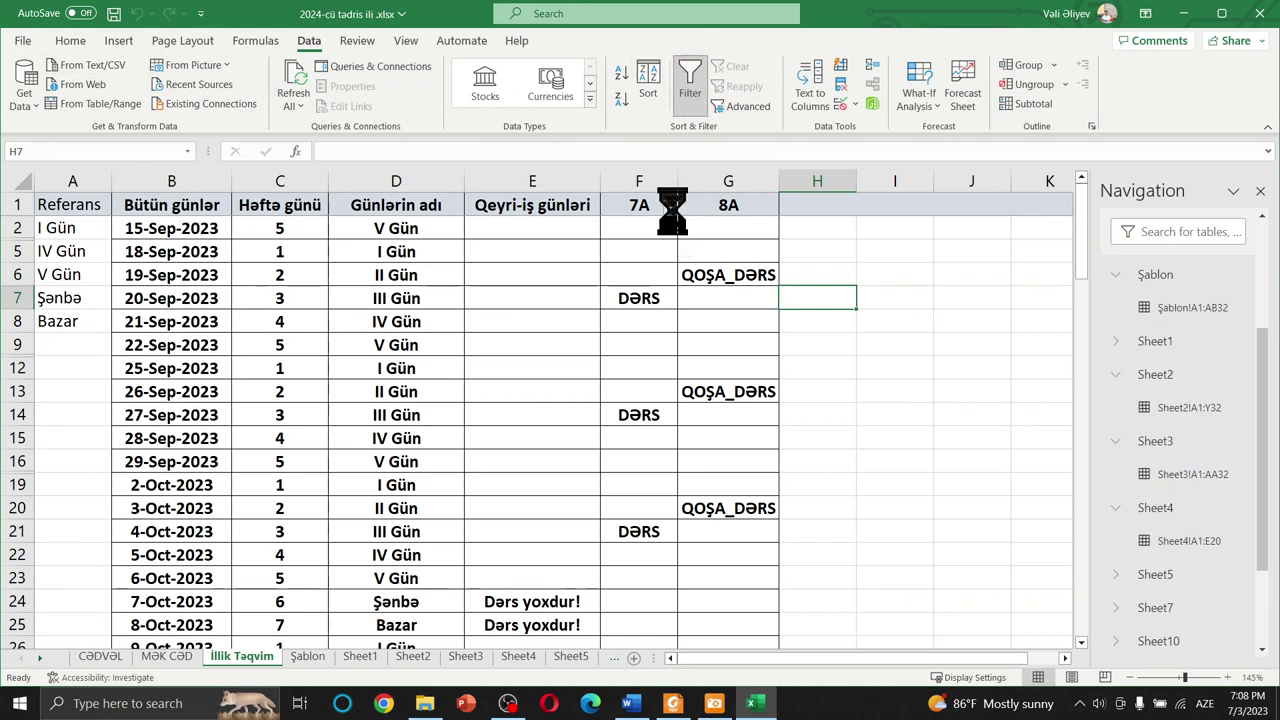
click(503, 404)
click(516, 418)
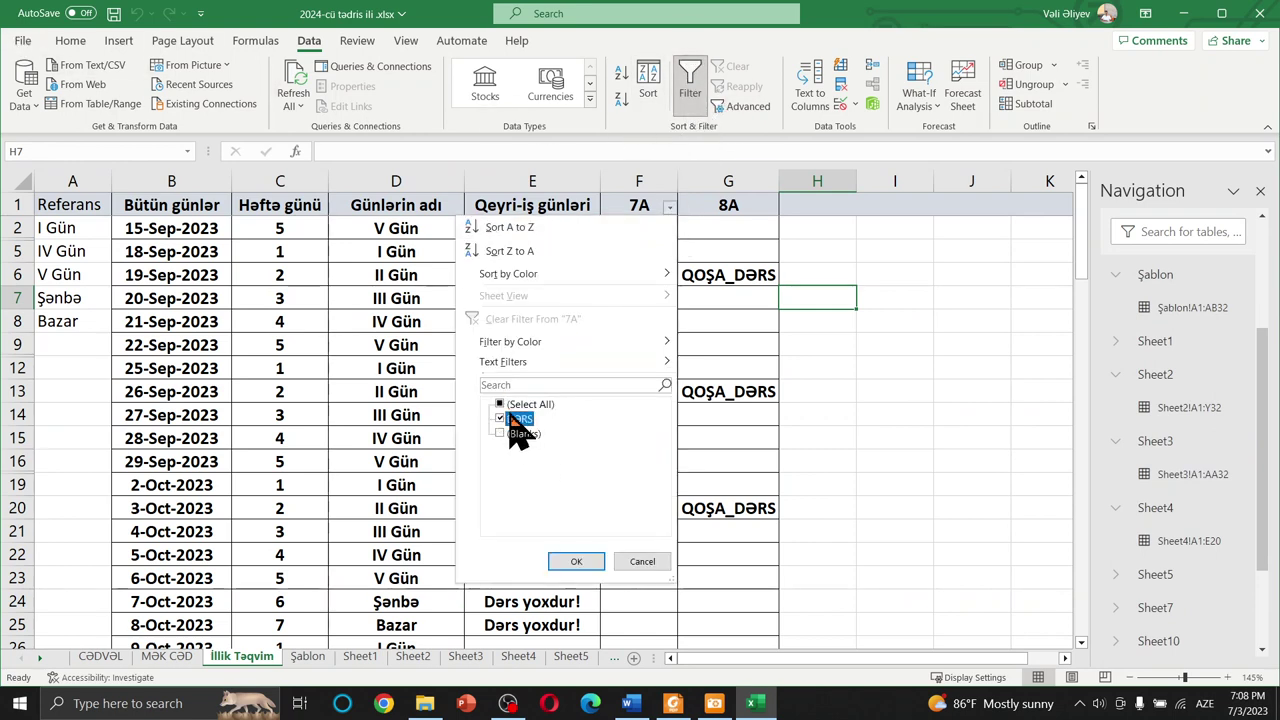
click(576, 561)
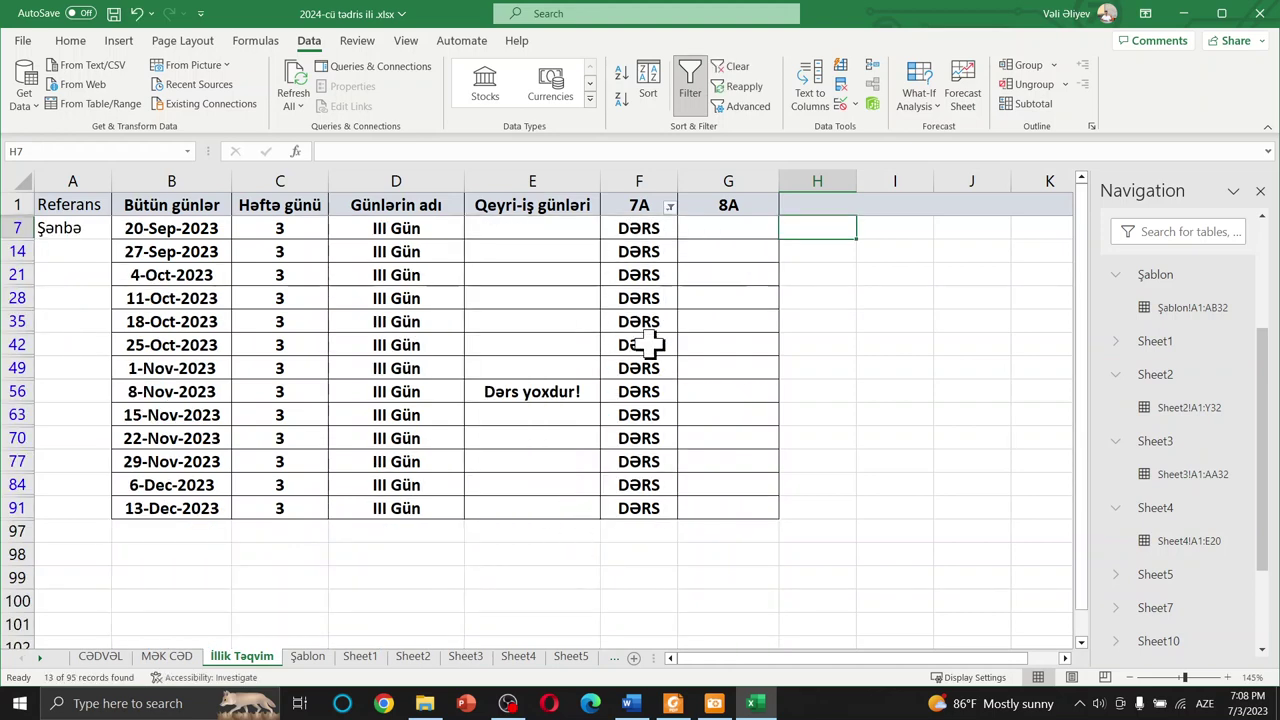
click(871, 368)
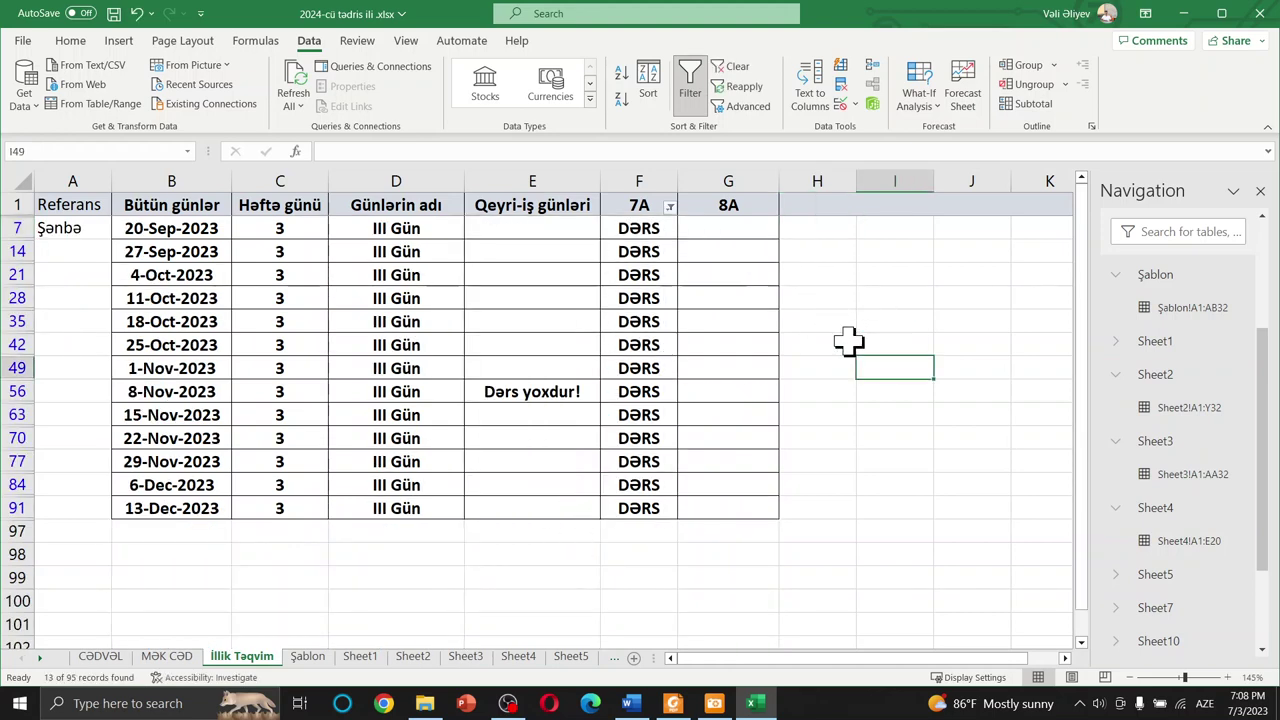
click(756, 703)
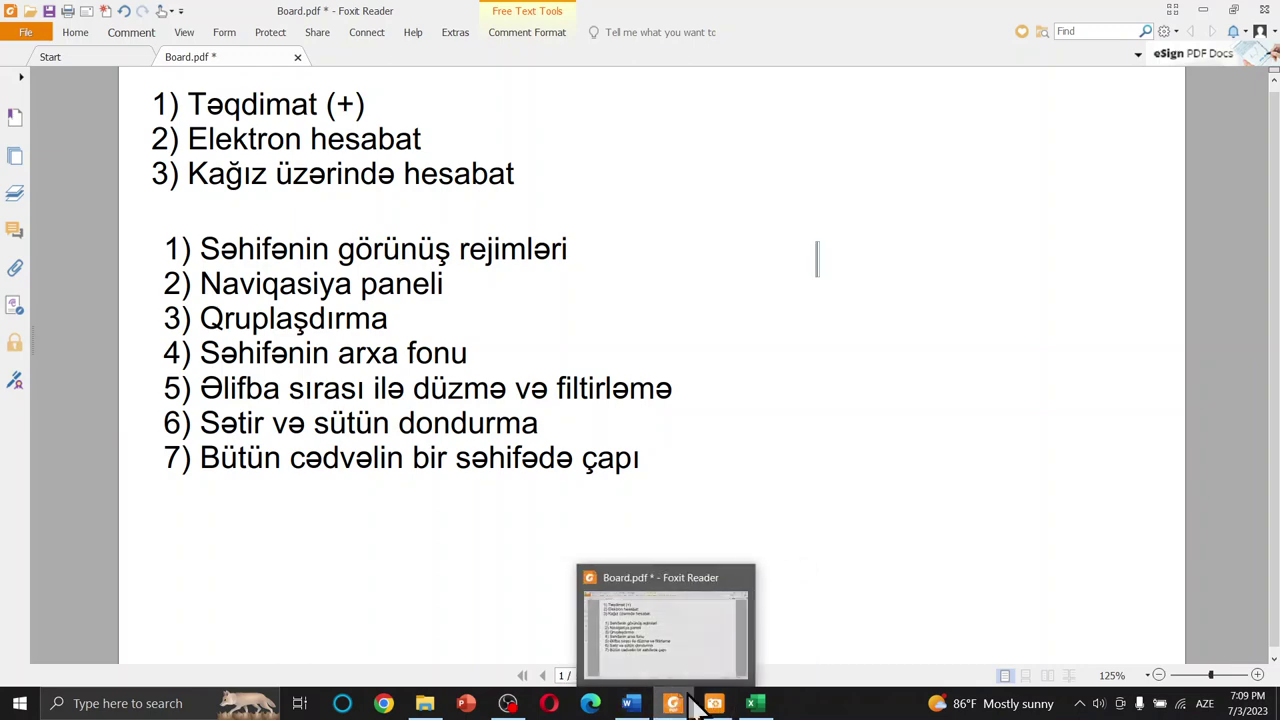
click(755, 704)
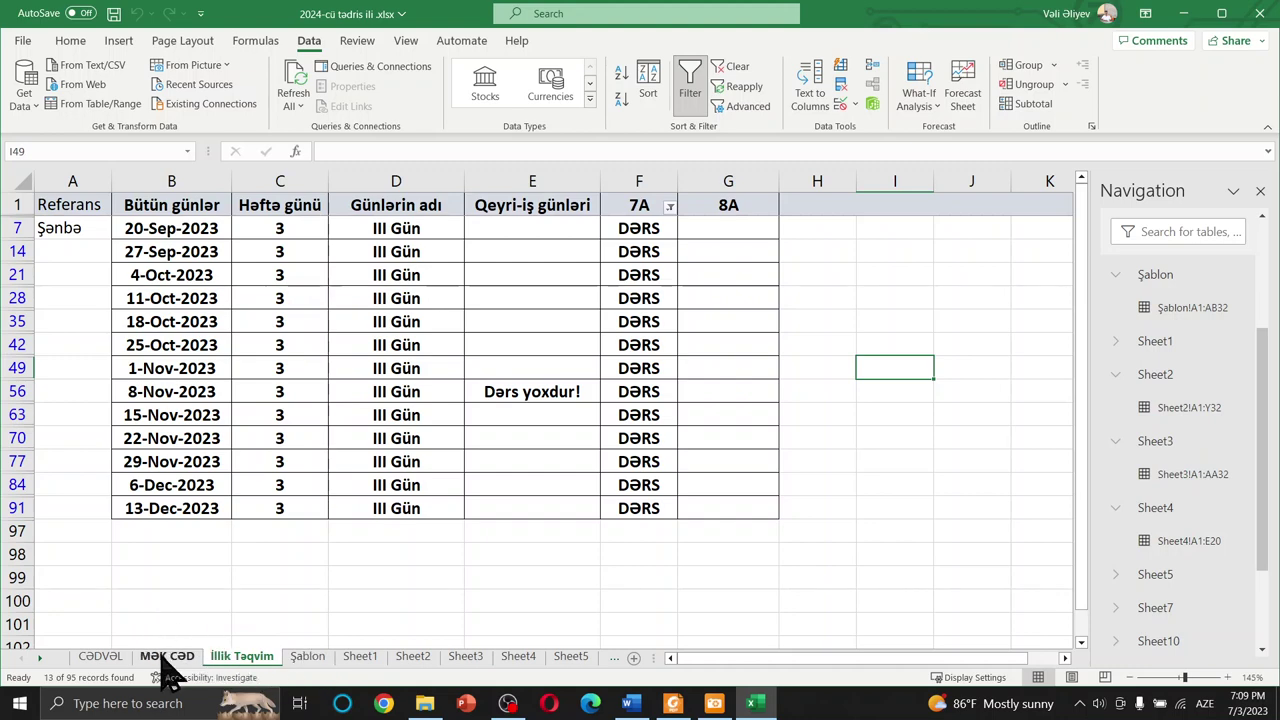
- Go to Sheet2 and expand both column groups to reveal the KSQ-1, KSQ-2 and KSQ-3 columns
click(309, 657)
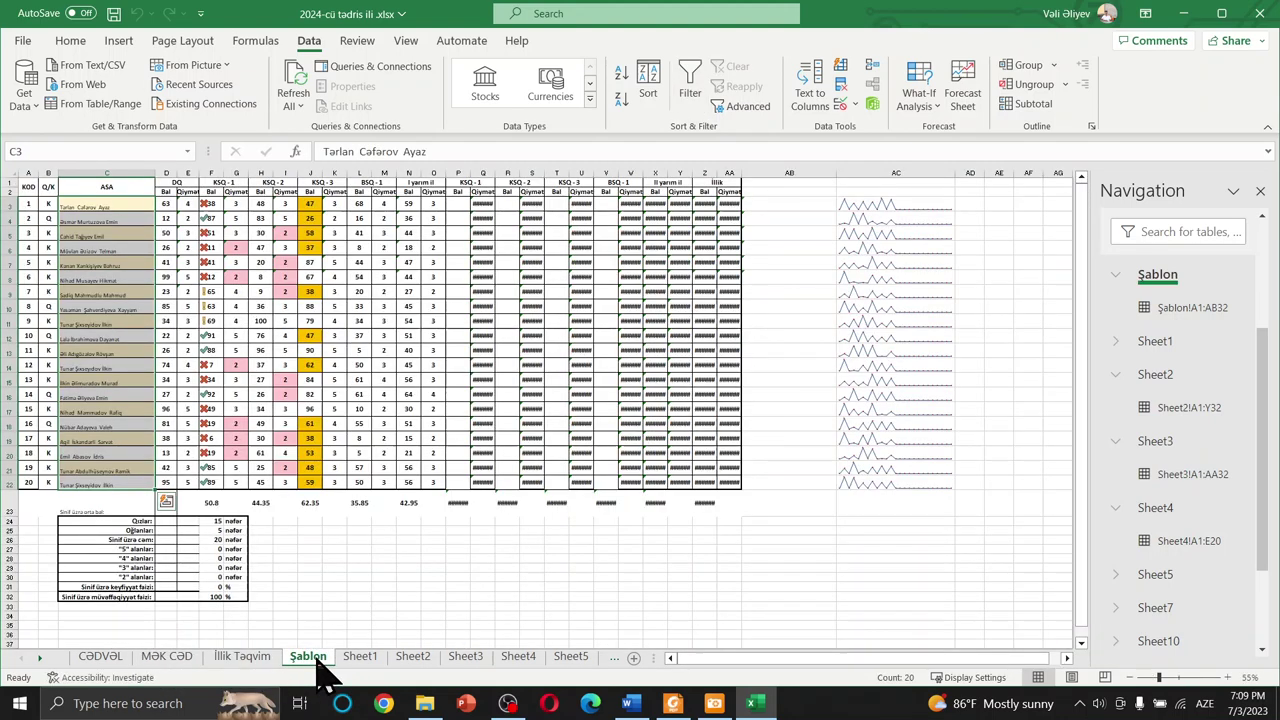
click(368, 658)
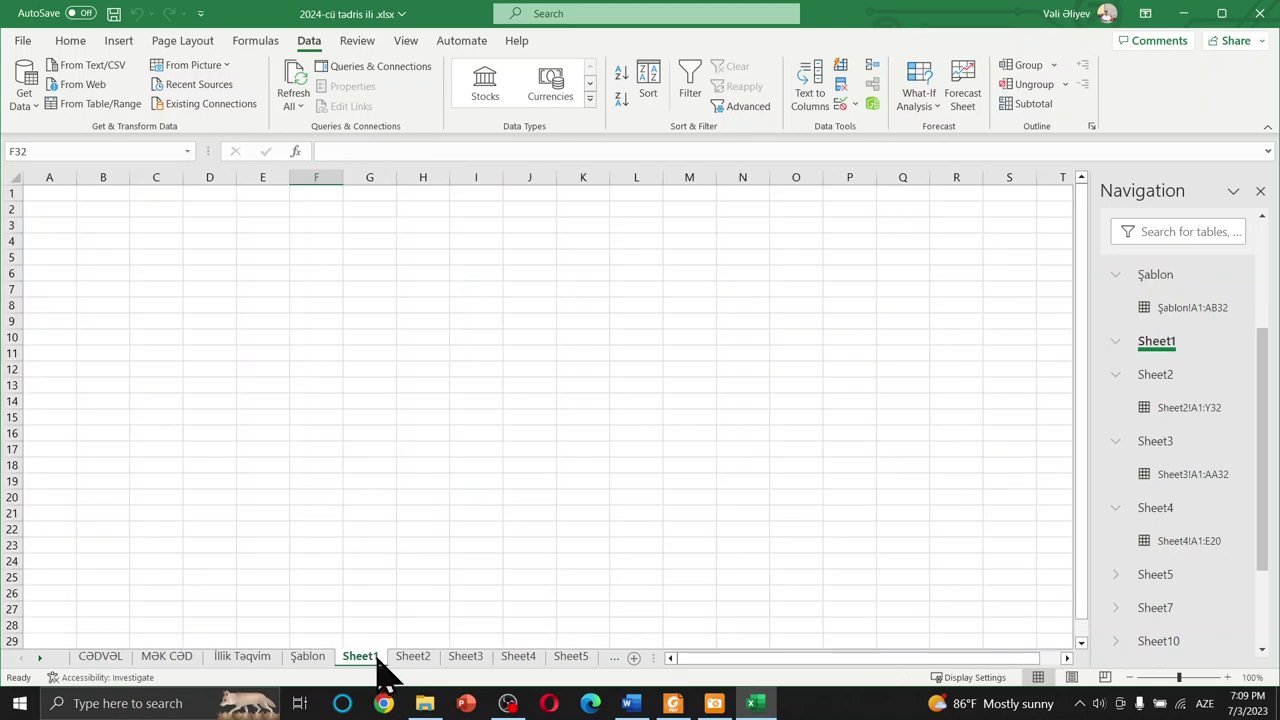
click(415, 658)
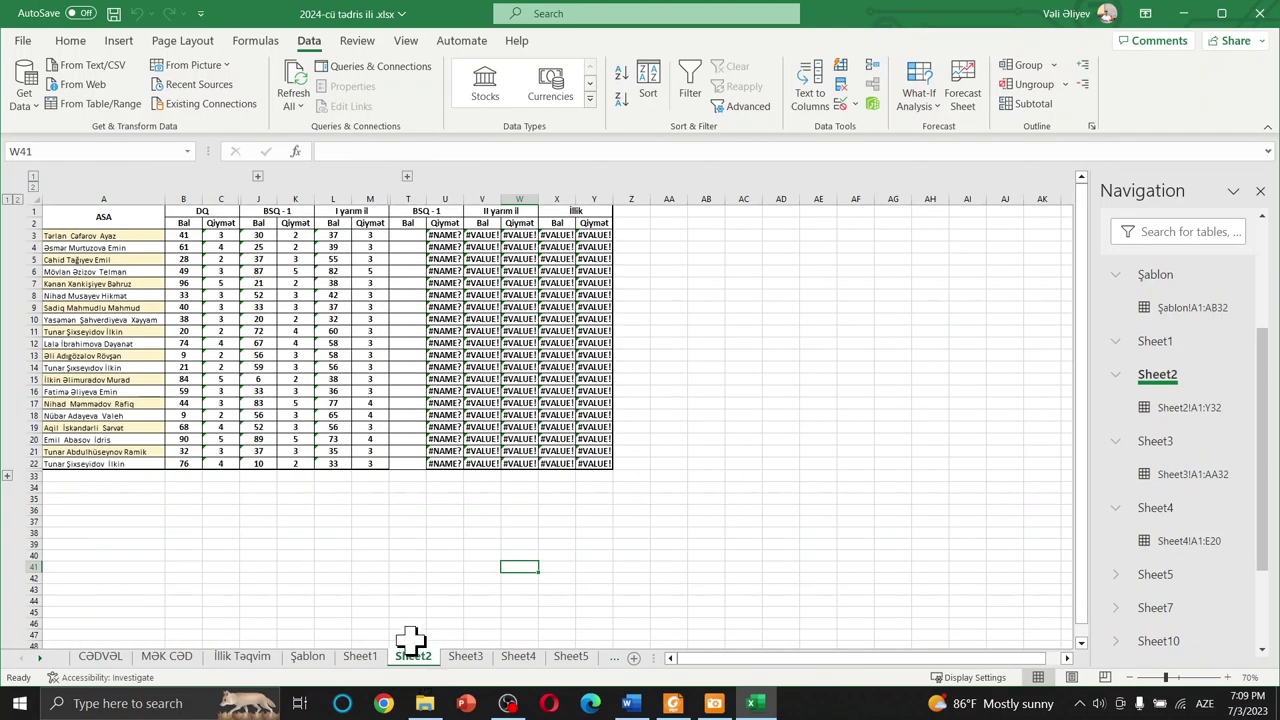
click(257, 176)
click(632, 176)
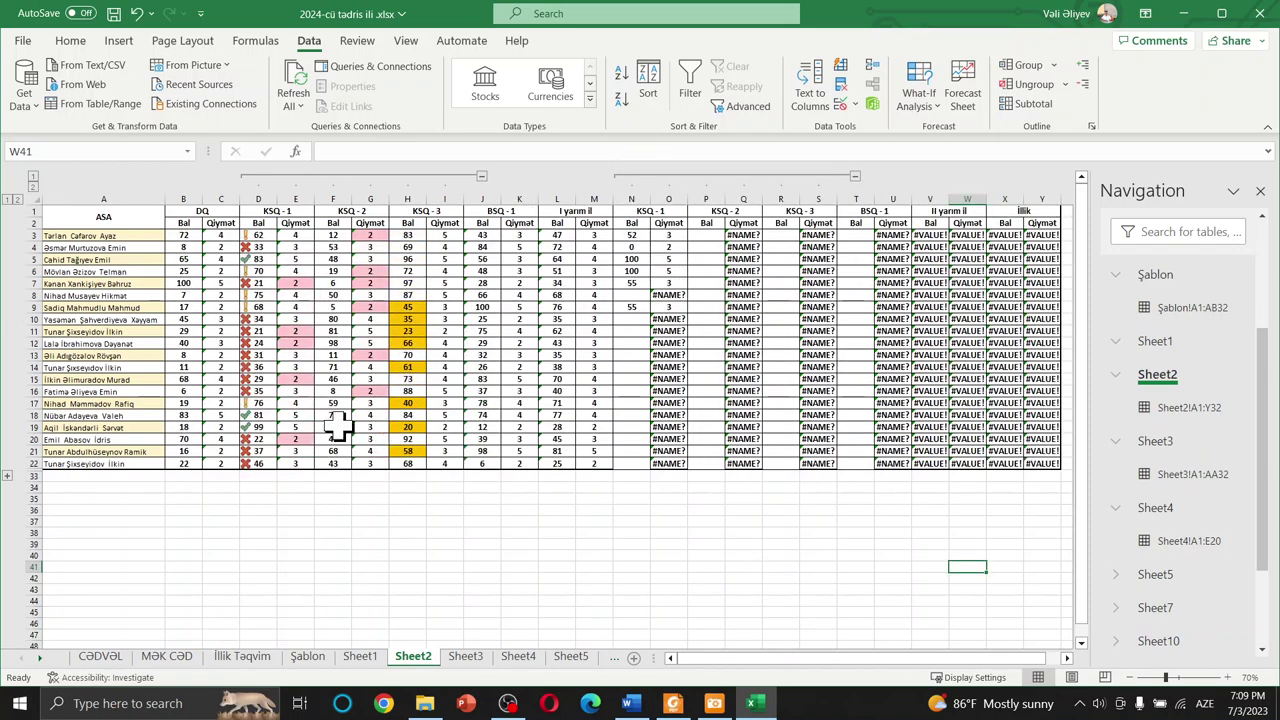
ctrl+scroll(22, 262, up, 1)
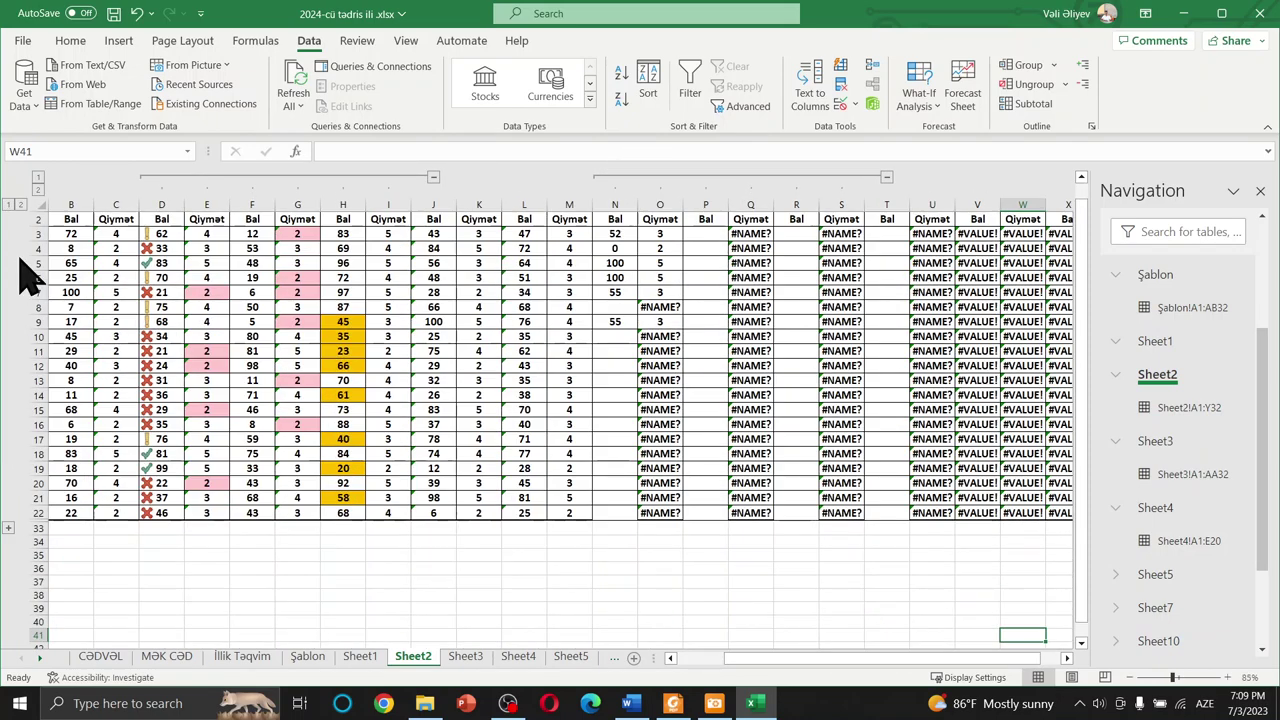
ctrl+scroll(22, 262, up, 1)
ctrl+scroll(86, 251, up, 1)
click(155, 315)
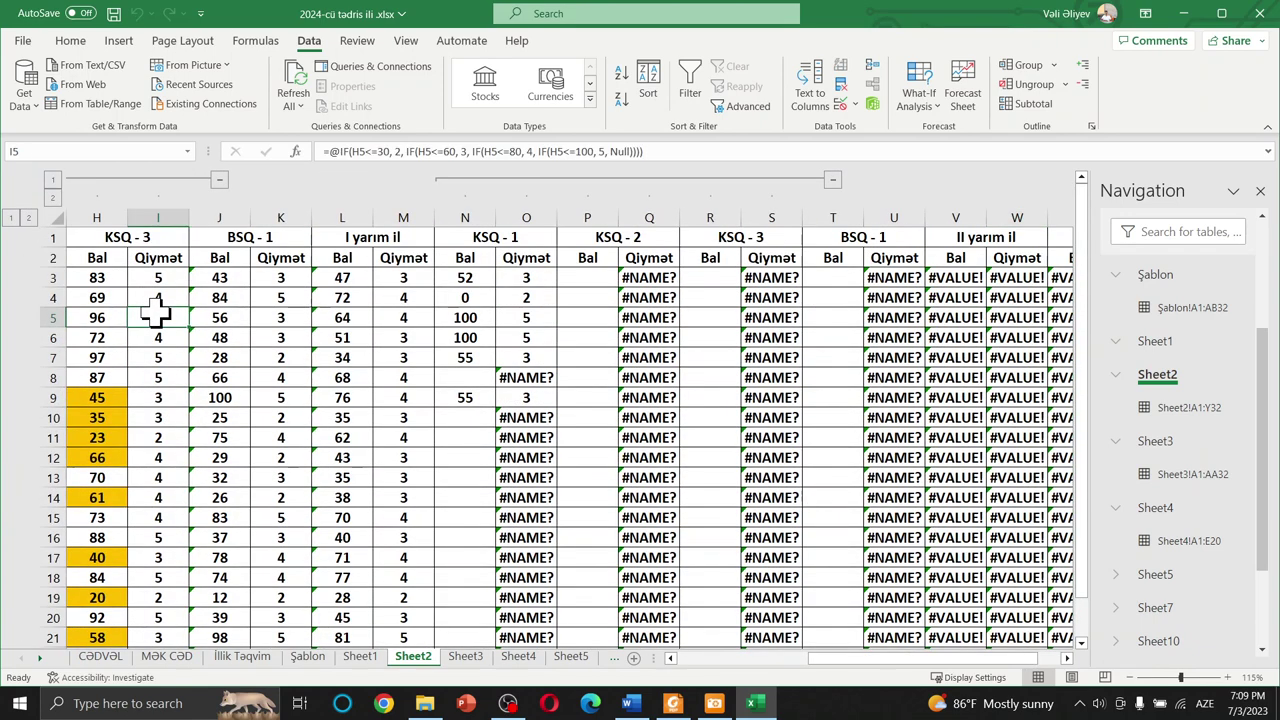
key(Left)
key(Home)
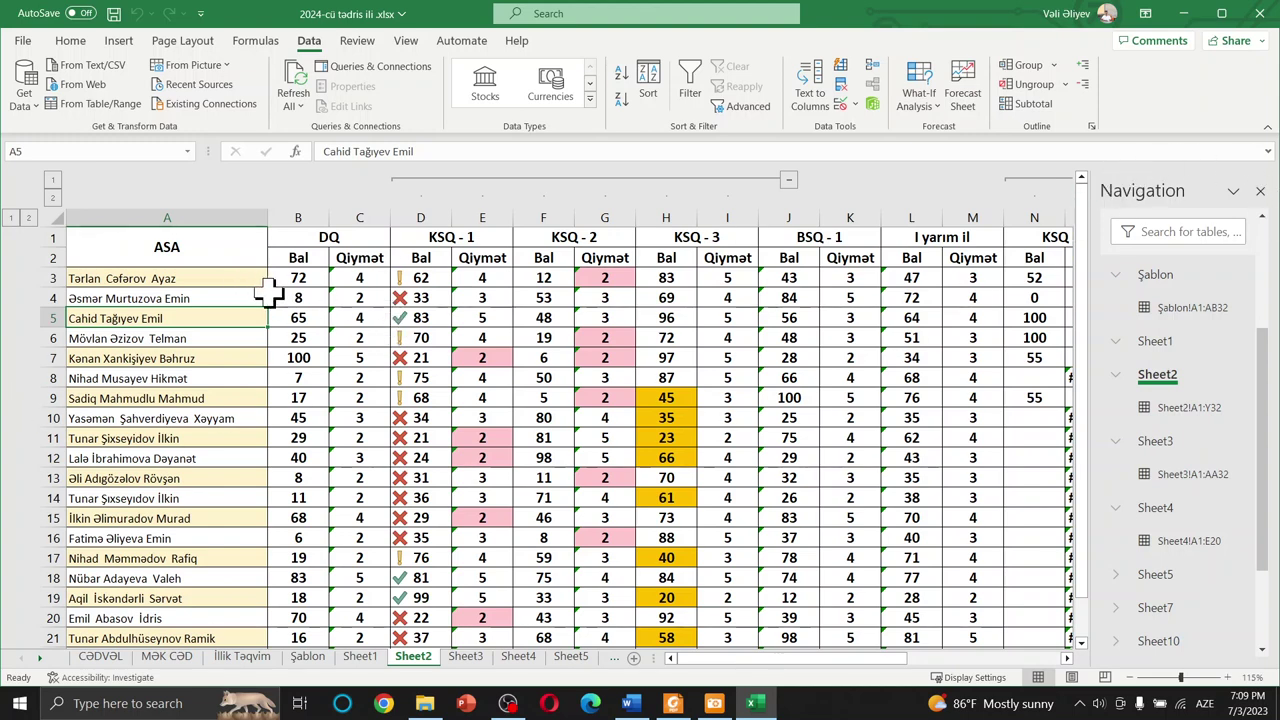
key(Right)
key(Right)
key(Right)
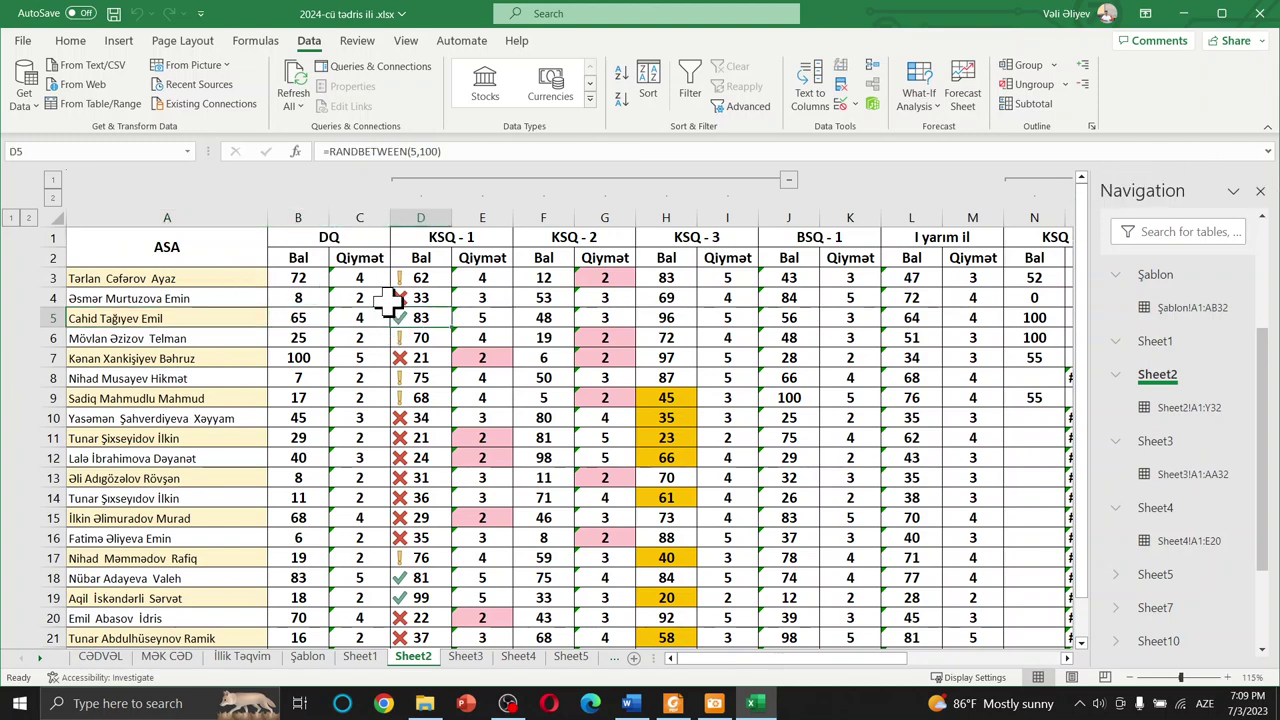
key(Right)
key(Right)
key(Right)
key(Right)
key(Right)
key(Right)
key(Right)
key(Right)
key(Right)
key(Right)
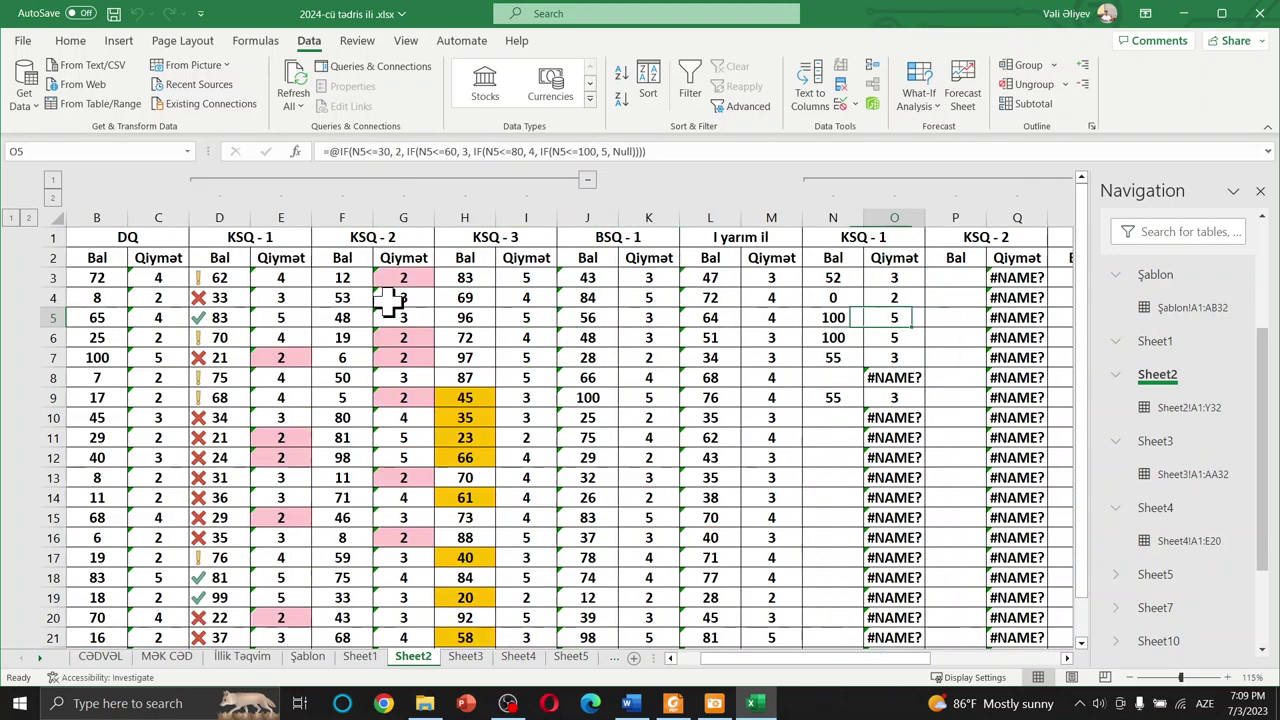
key(Down)
key(Home)
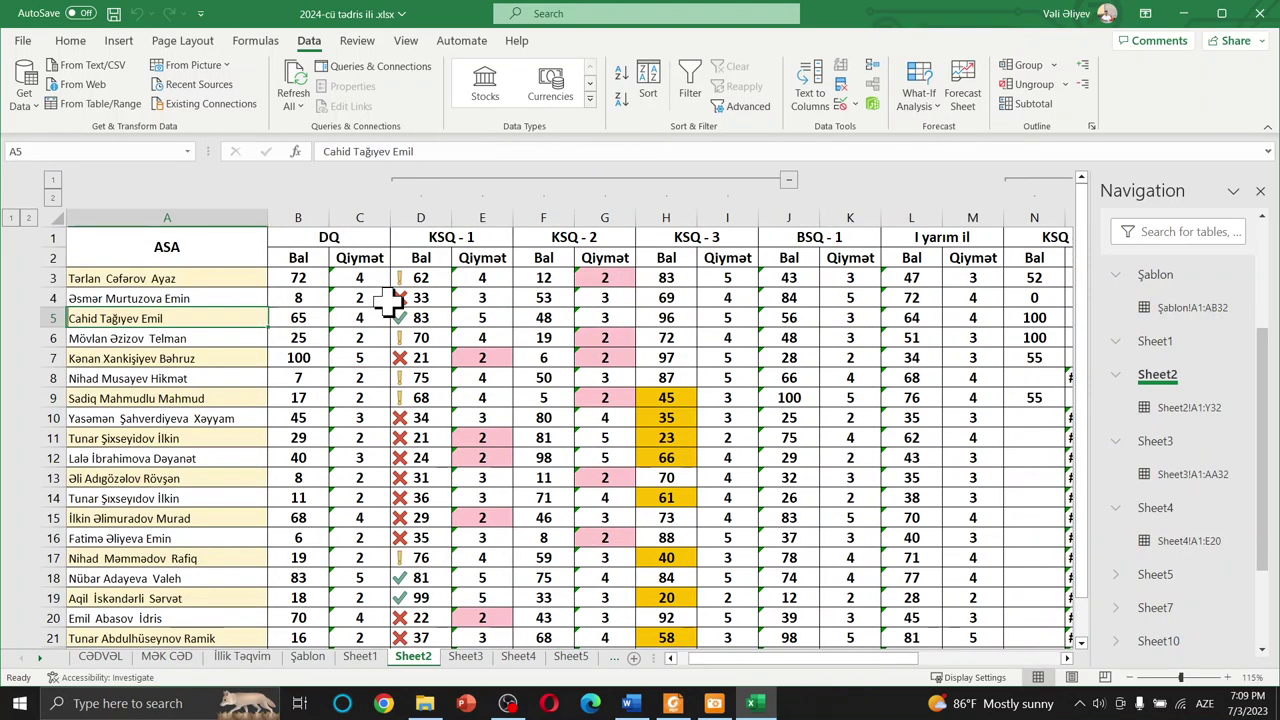
key(Down)
key(Down)
key(Down)
key(Down)
key(Down)
key(Down)
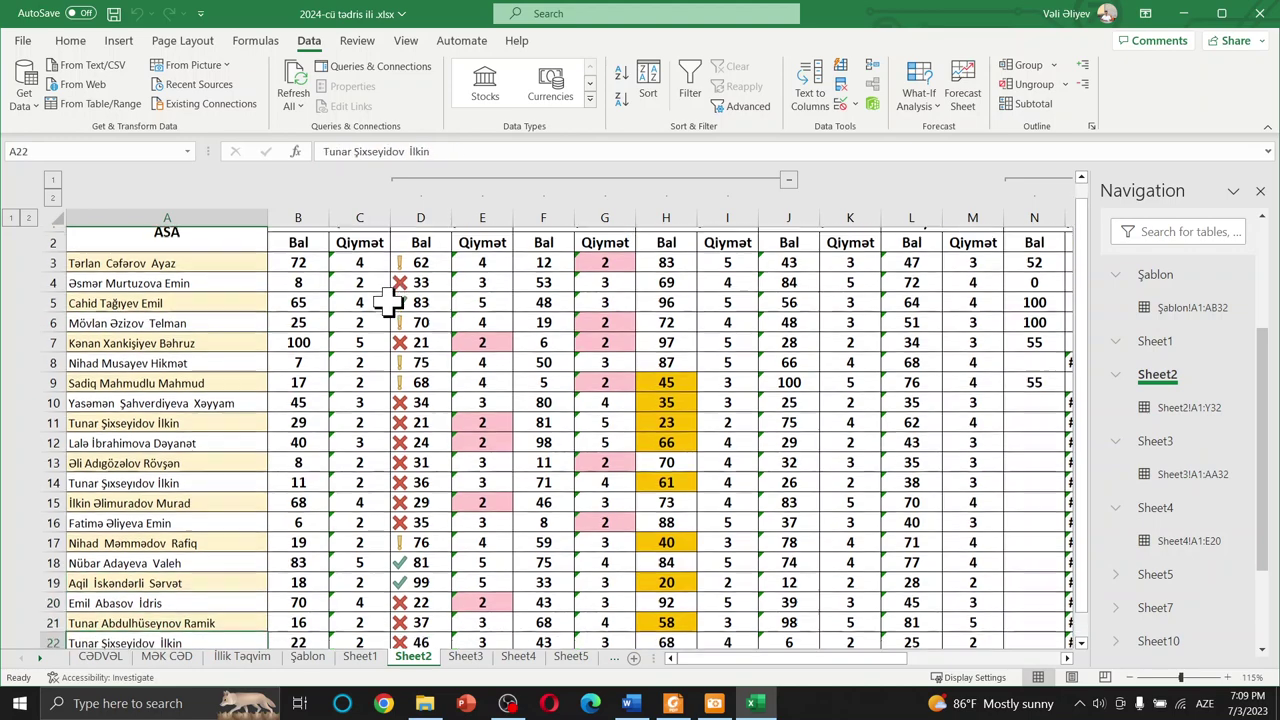
key(Down)
key(Up)
key(ctrl+Home)
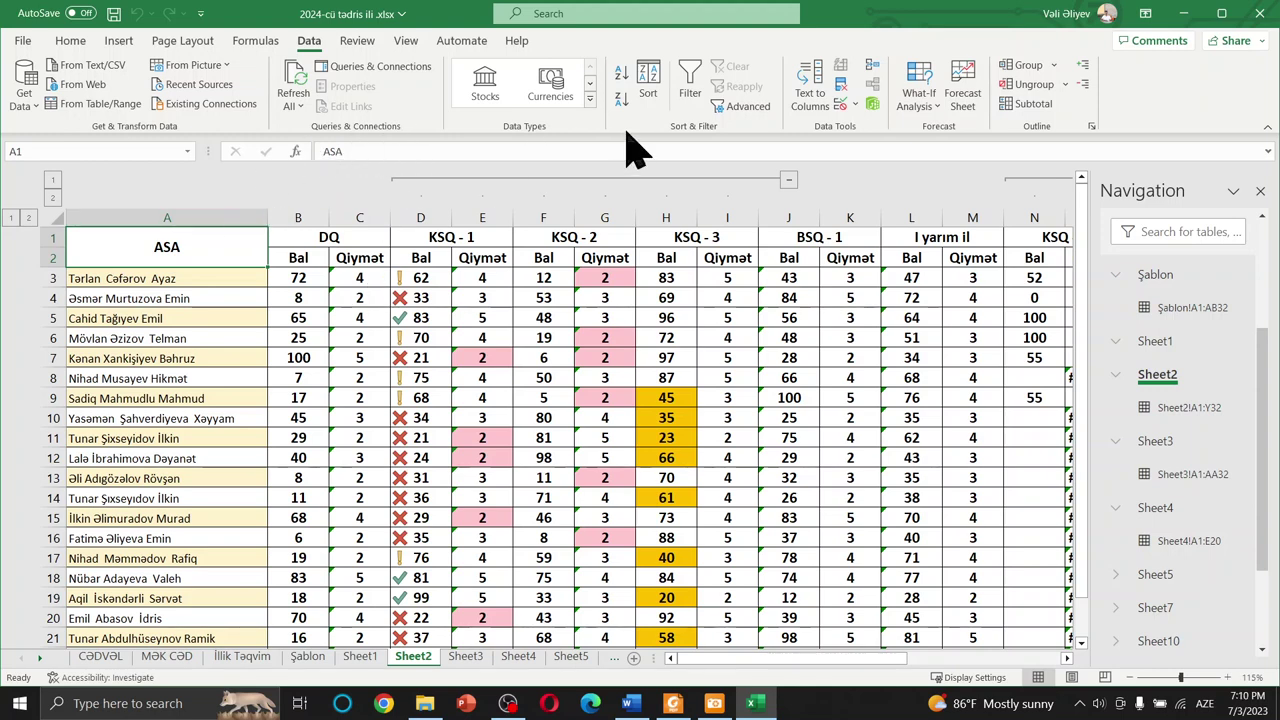
- Freeze panes on Sheet2 at the current cell position
click(406, 42)
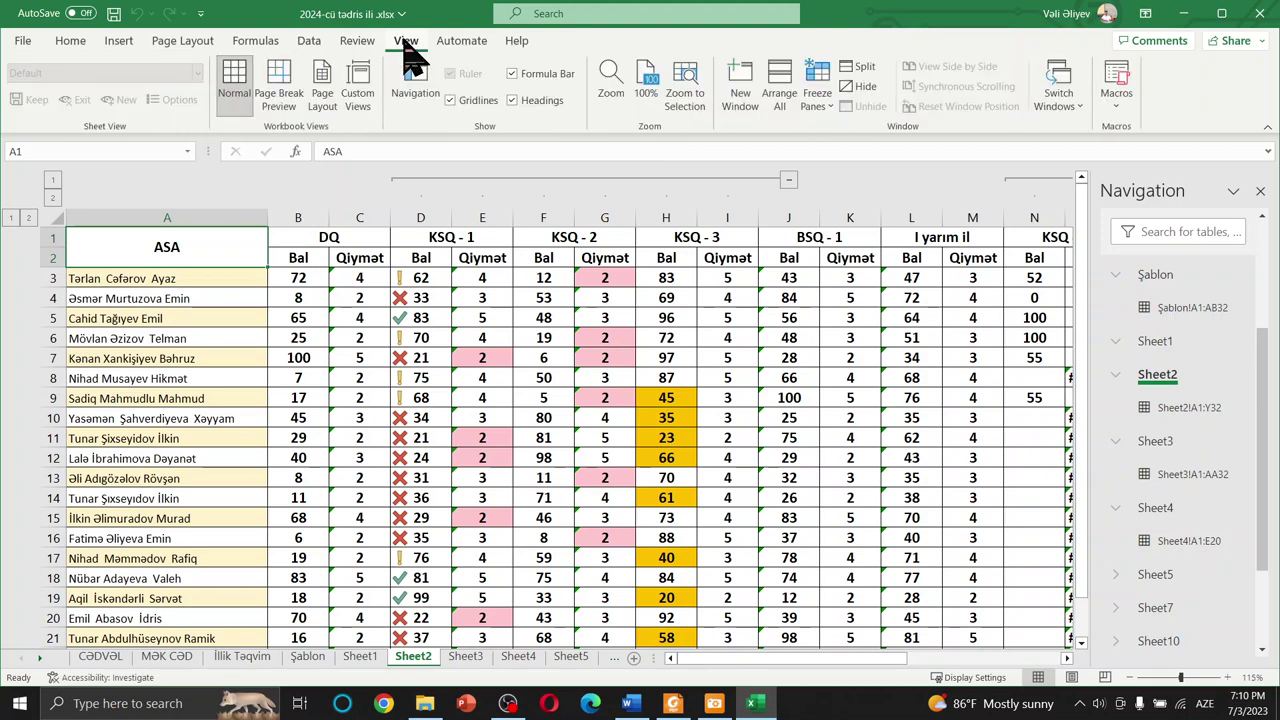
click(832, 110)
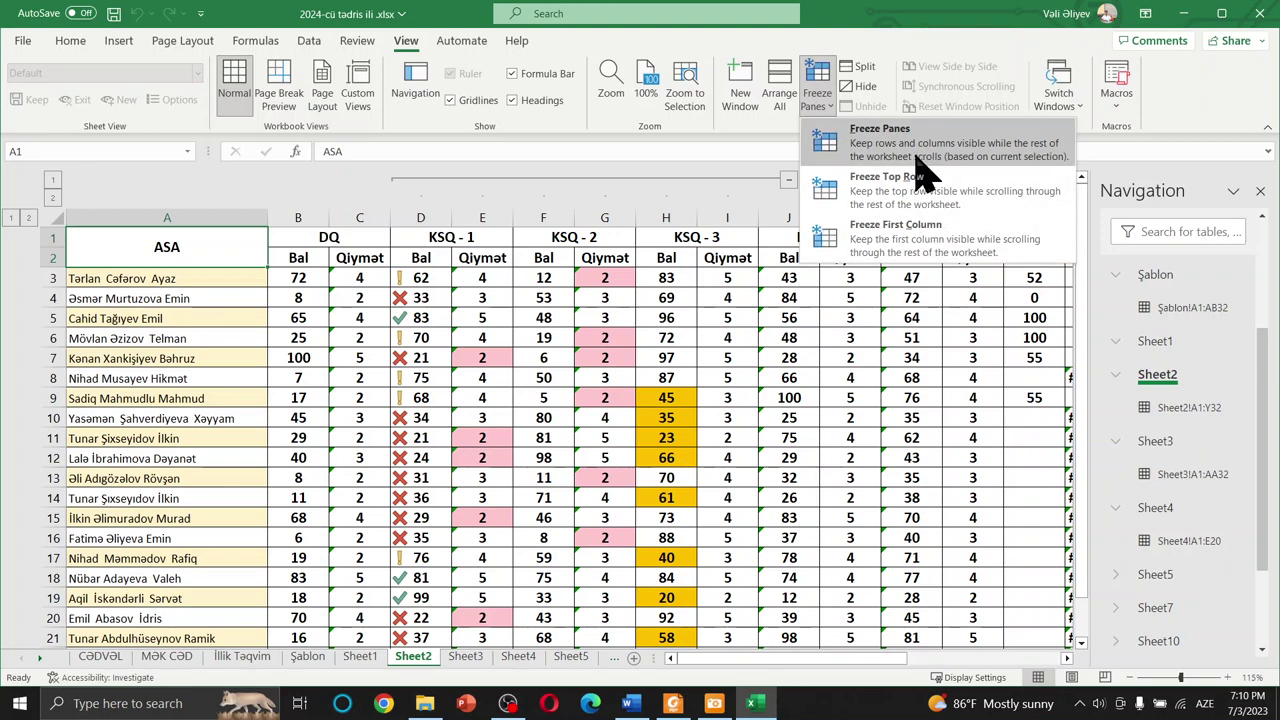
click(916, 160)
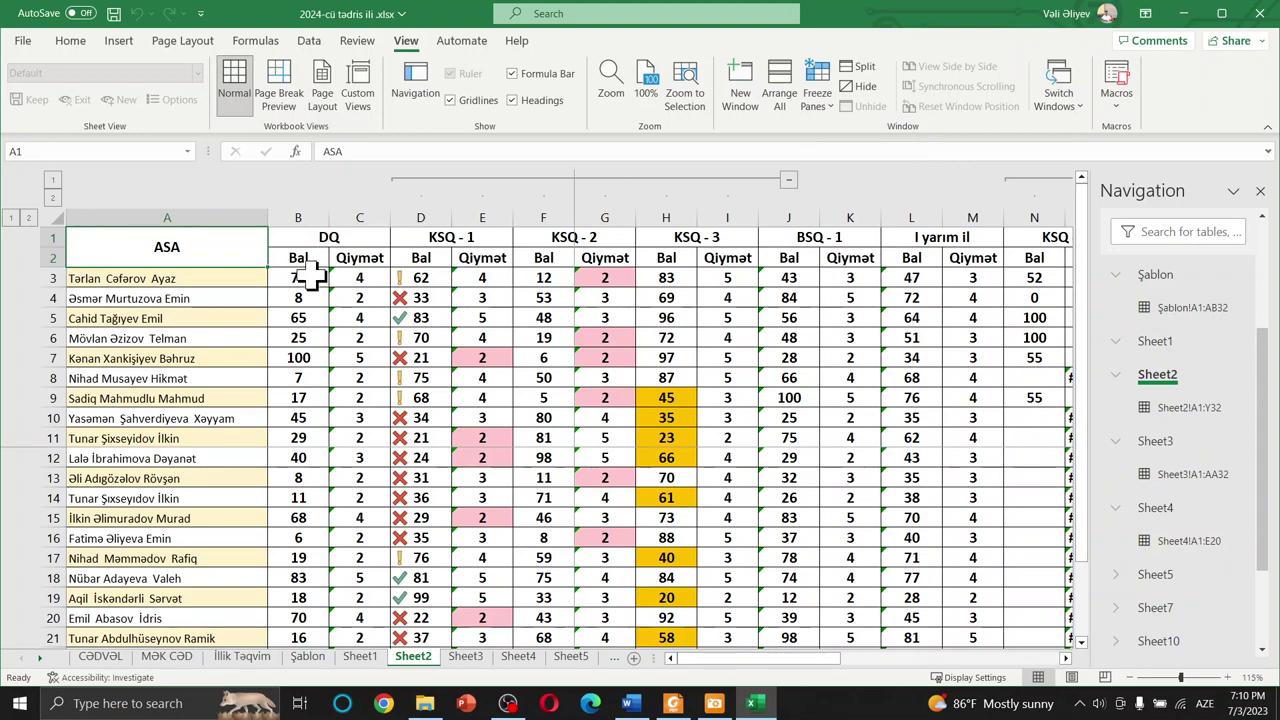
- Select header rows 1–2, then unfreeze all panes on Sheet2
click(40, 234)
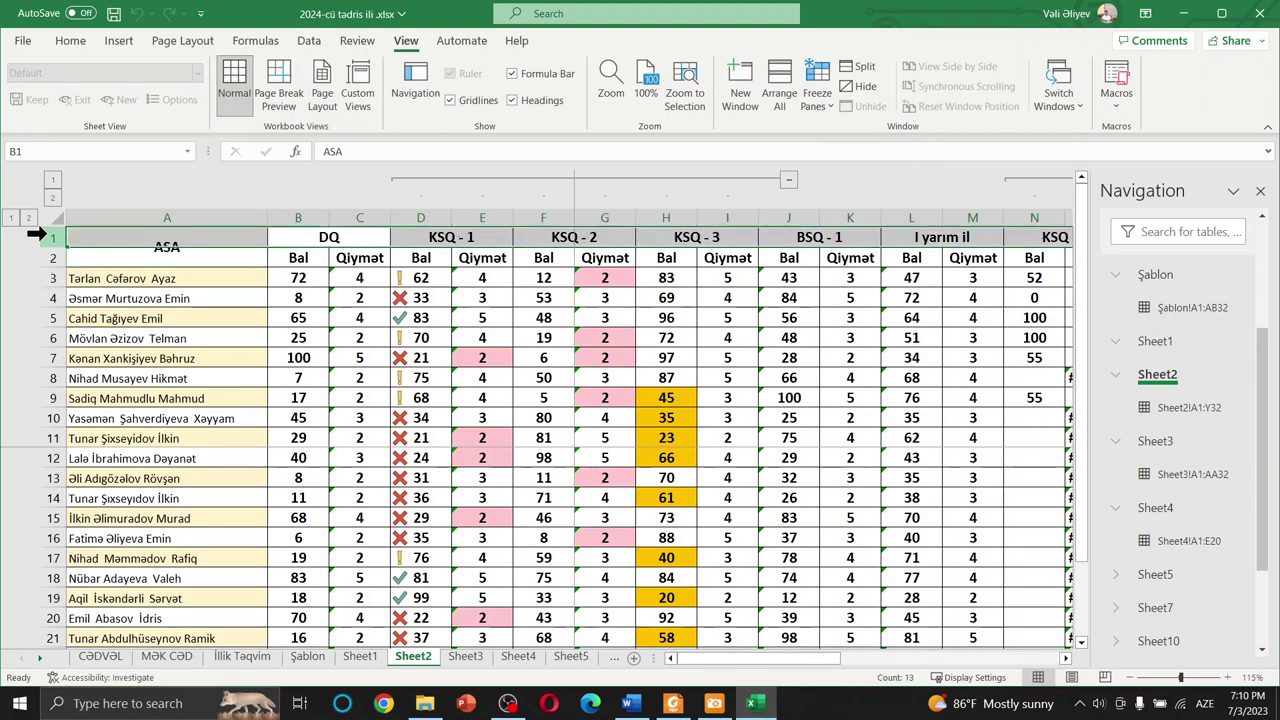
drag(40, 234, 40, 258)
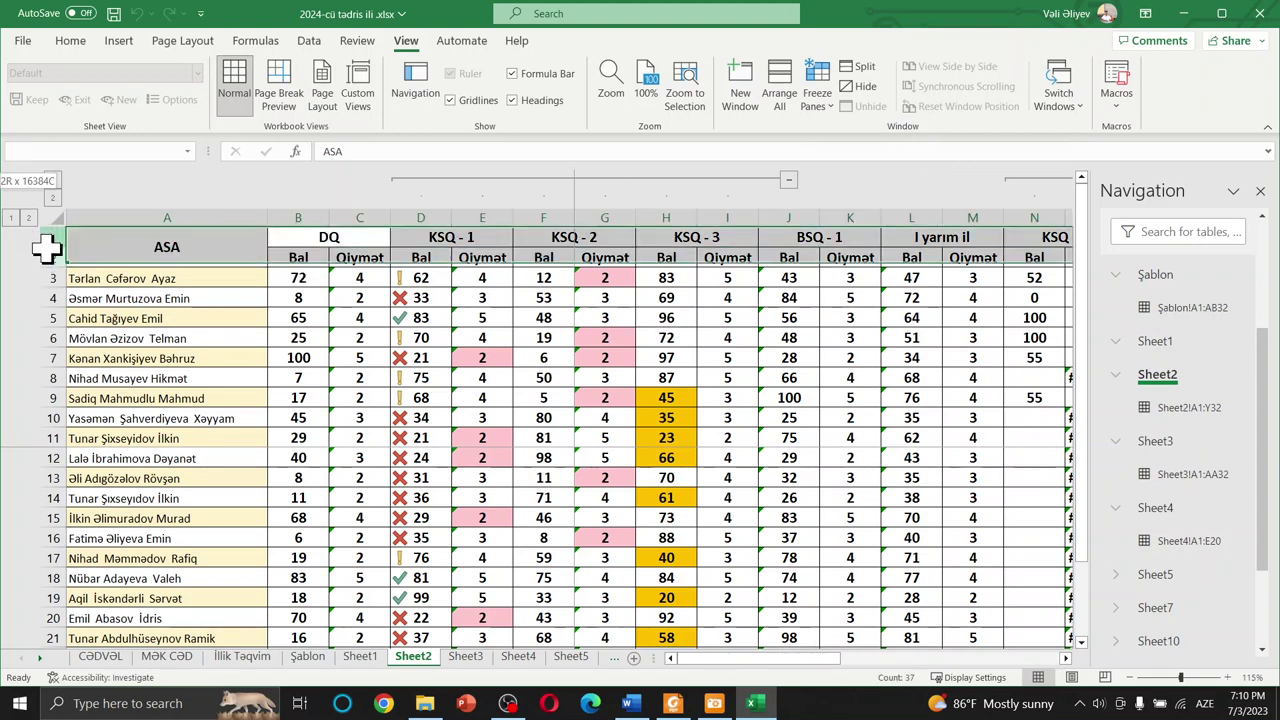
click(819, 85)
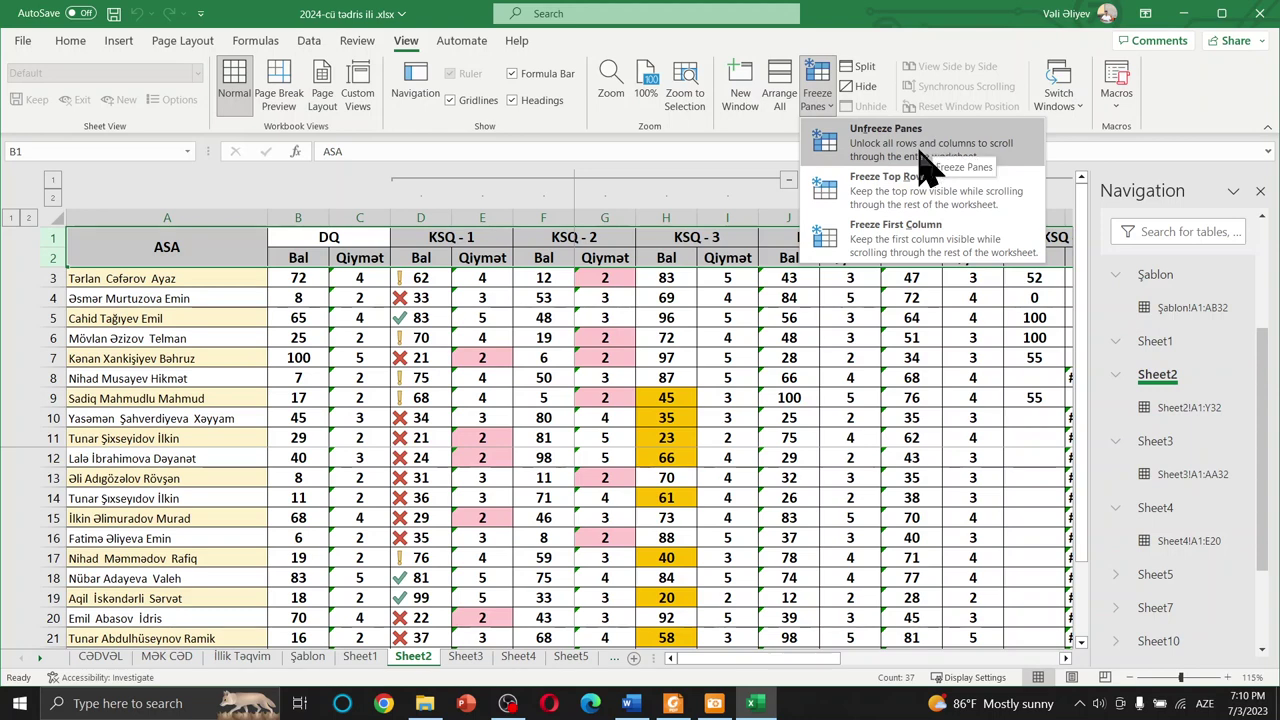
click(940, 155)
click(815, 85)
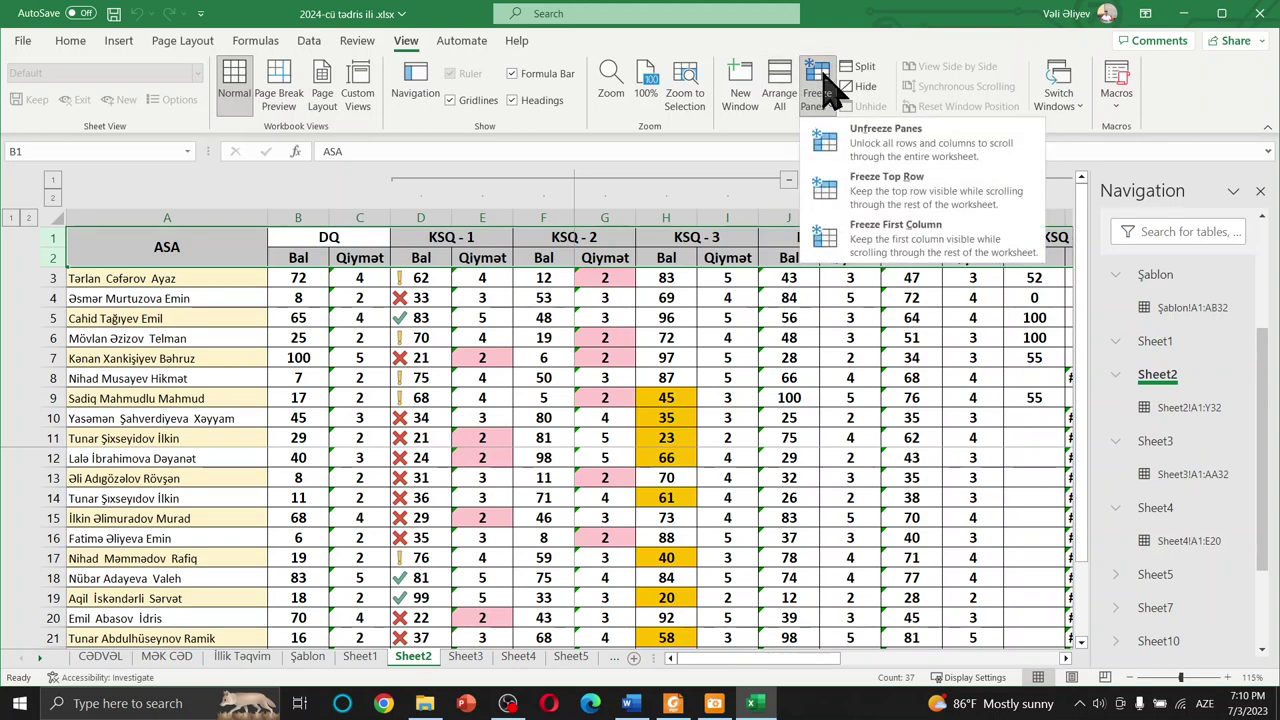
click(855, 130)
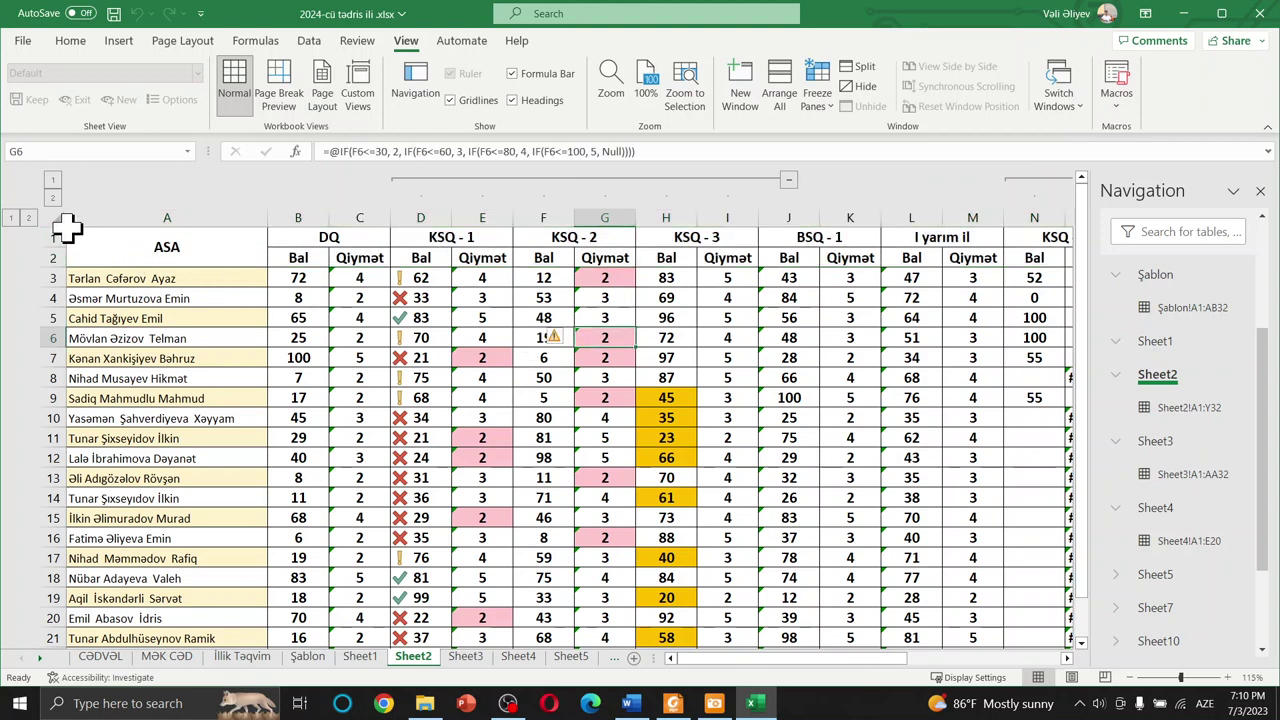
- Select column A with the student names and freeze panes
drag(46, 240, 50, 255)
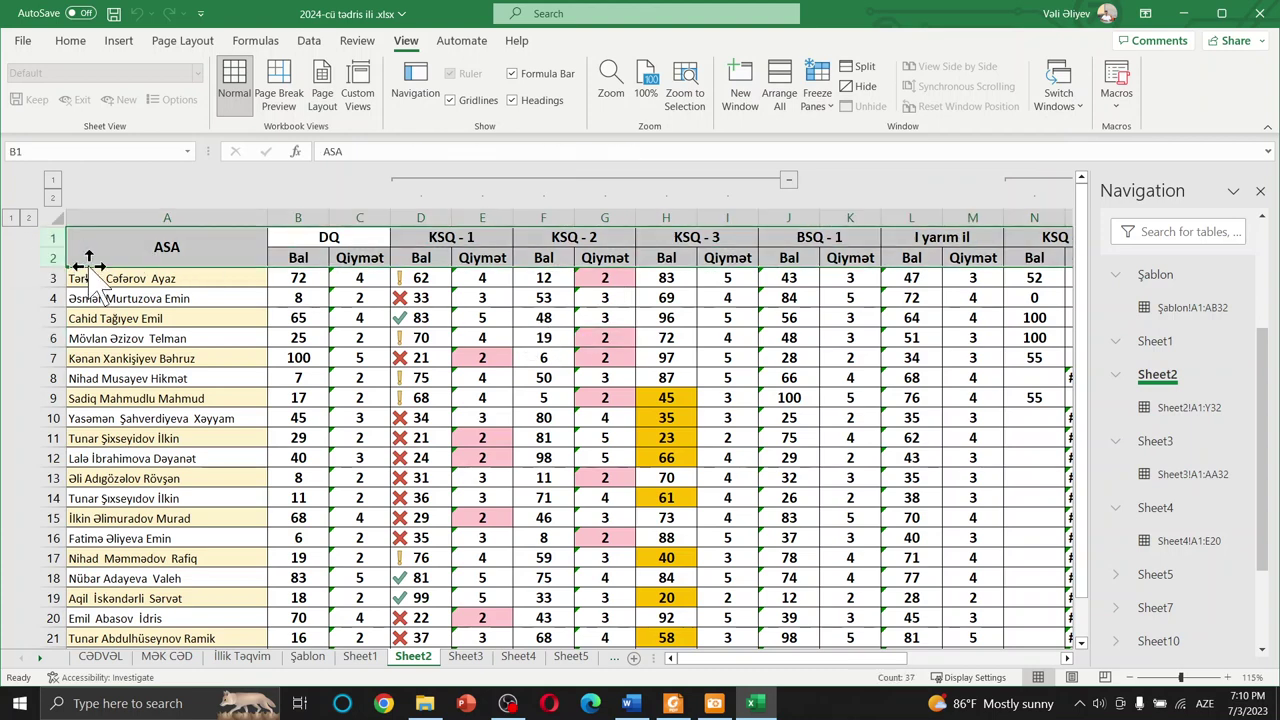
click(160, 203)
click(160, 203)
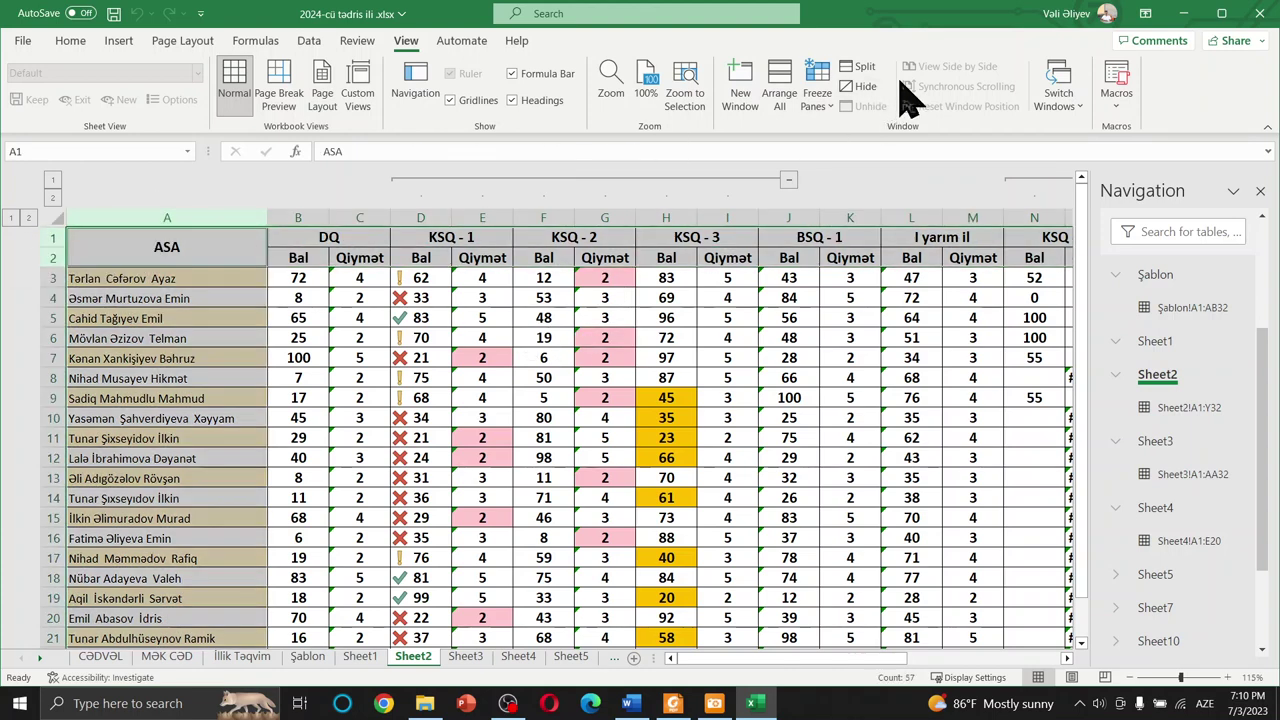
click(817, 92)
click(910, 150)
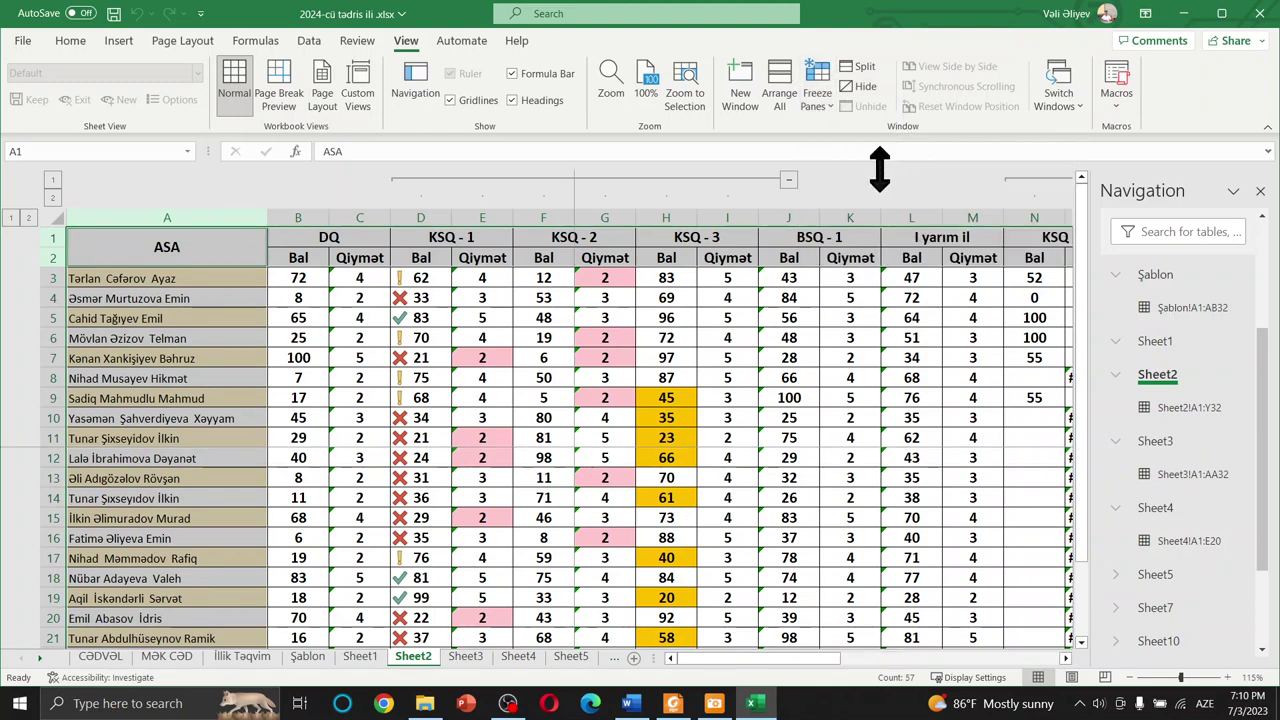
- Move right and back left along row 3 to test the frozen columns
click(507, 338)
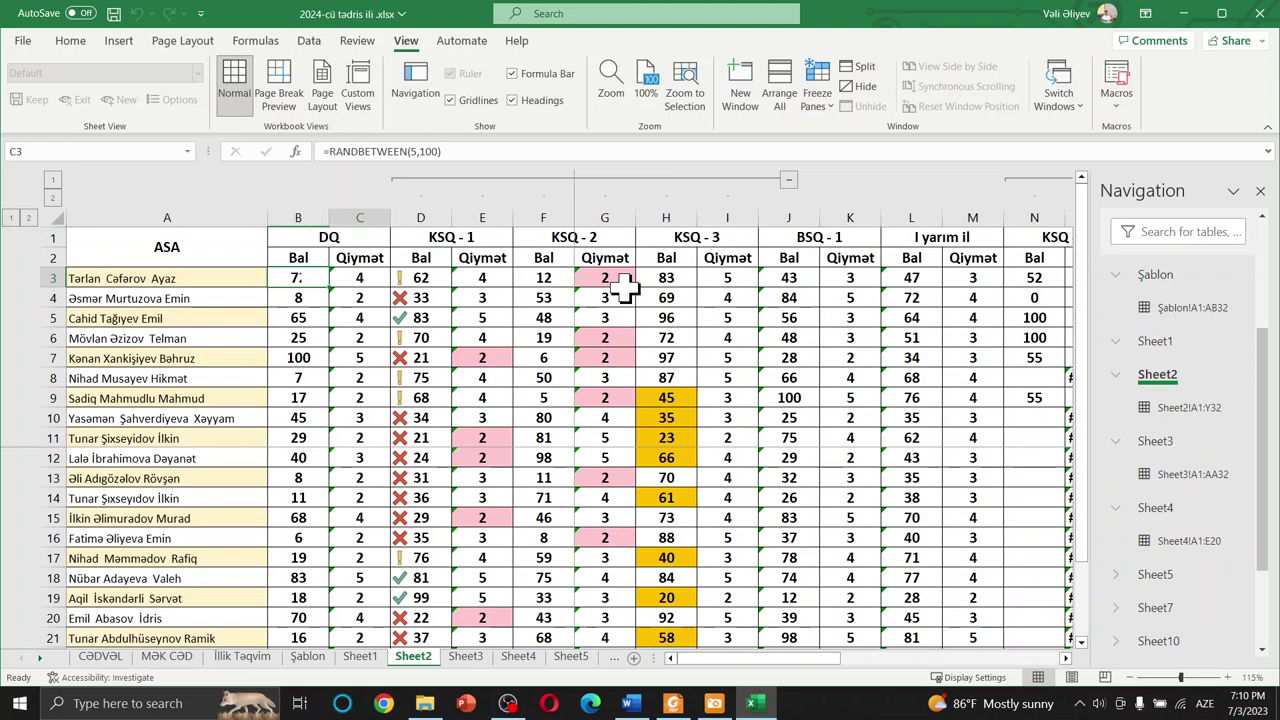
key(Up)
key(Up)
key(Up)
key(Right)
key(Right)
key(Right)
key(Right)
key(Right)
key(Right)
key(Right)
key(Right)
key(Right)
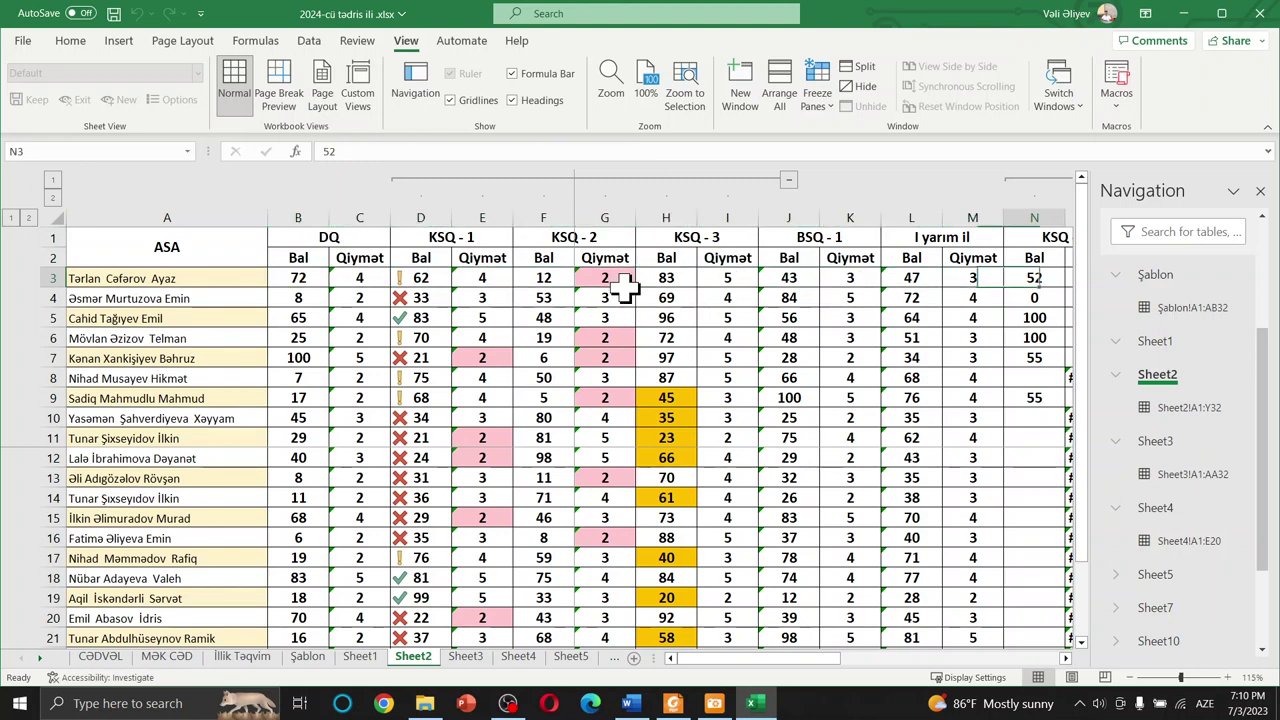
key(Right)
key(Right)
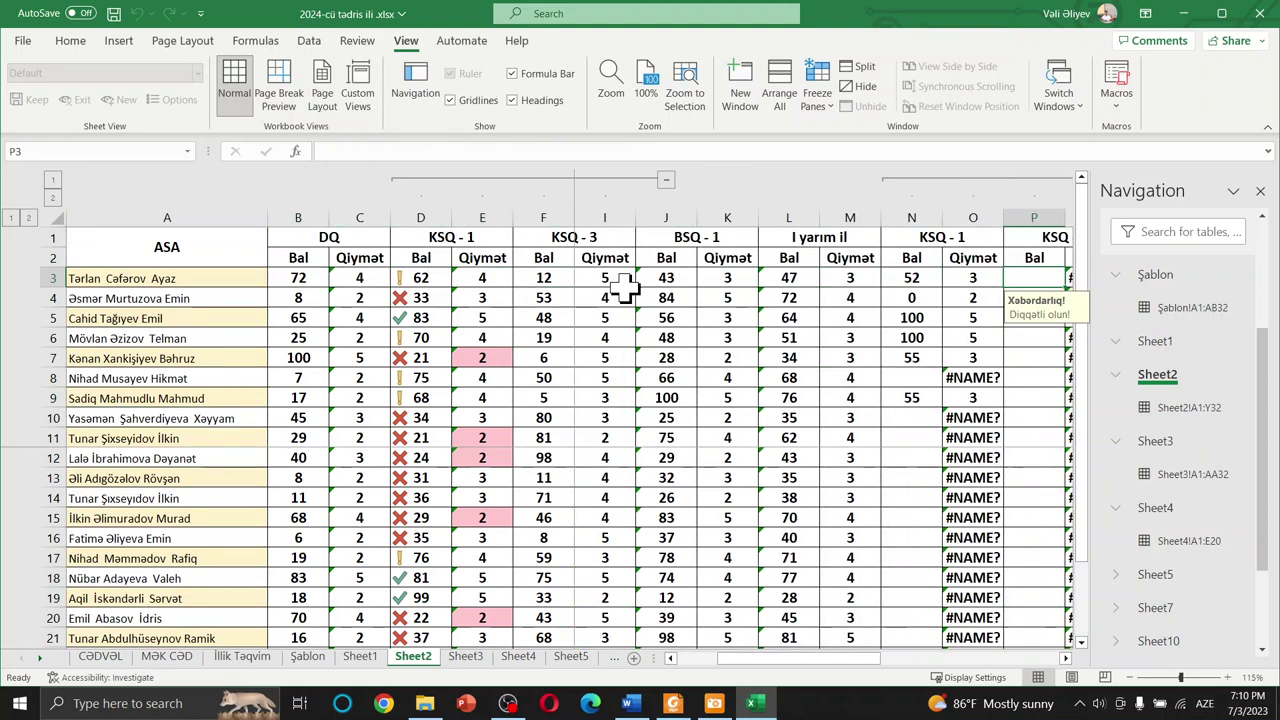
key(Right)
key(Right)
key(Right)
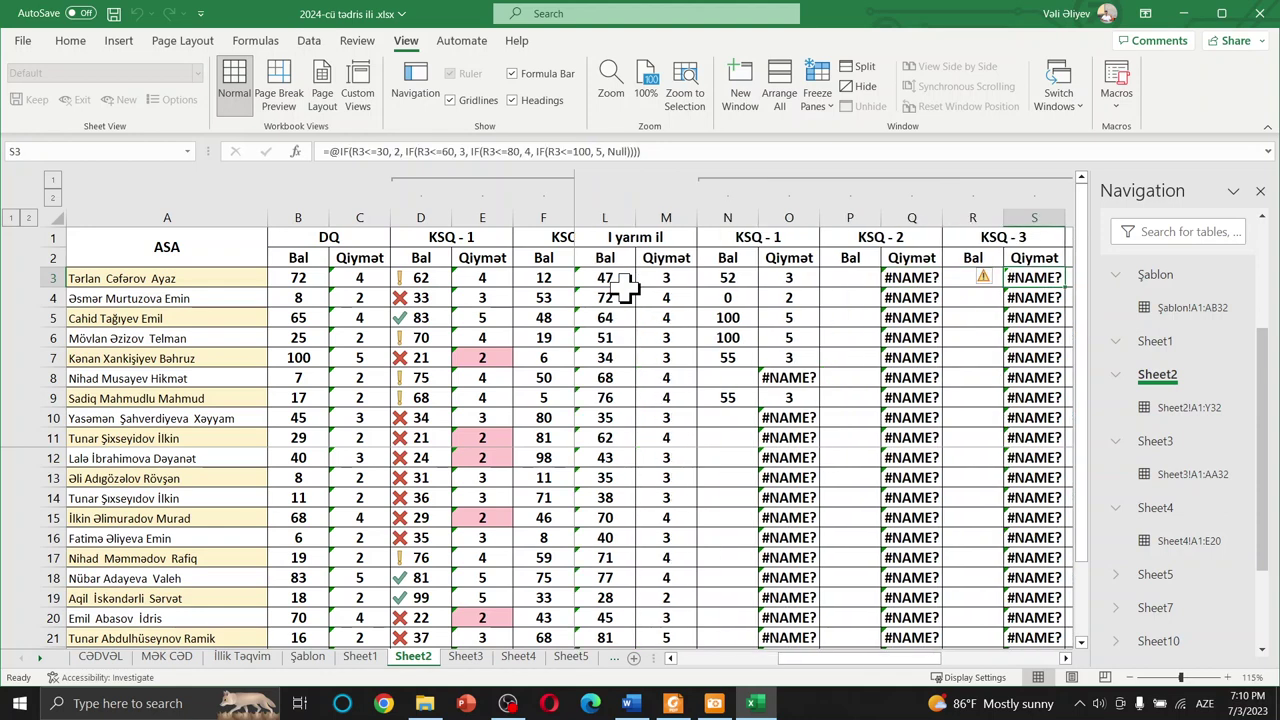
key(Right)
key(Right)
key(Right)
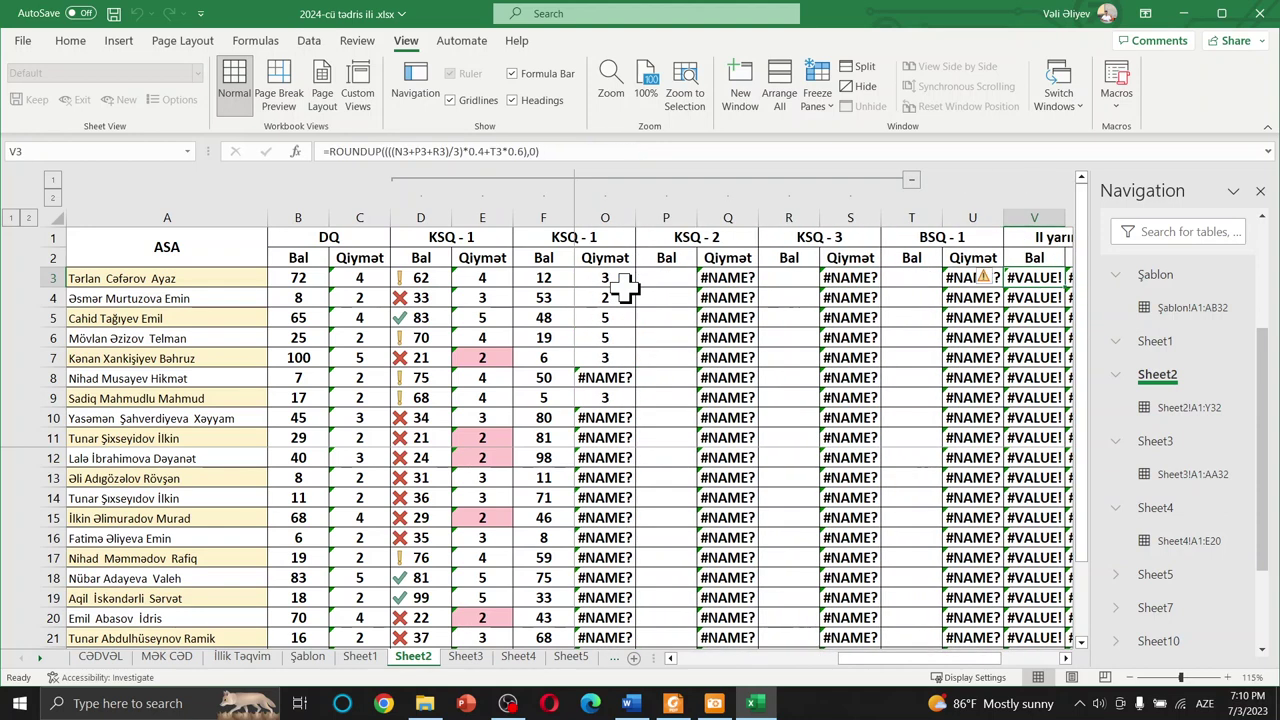
key(Left)
key(Left)
key(Left)
key(Left)
key(Left)
key(Left)
key(Left)
key(Left)
key(Left)
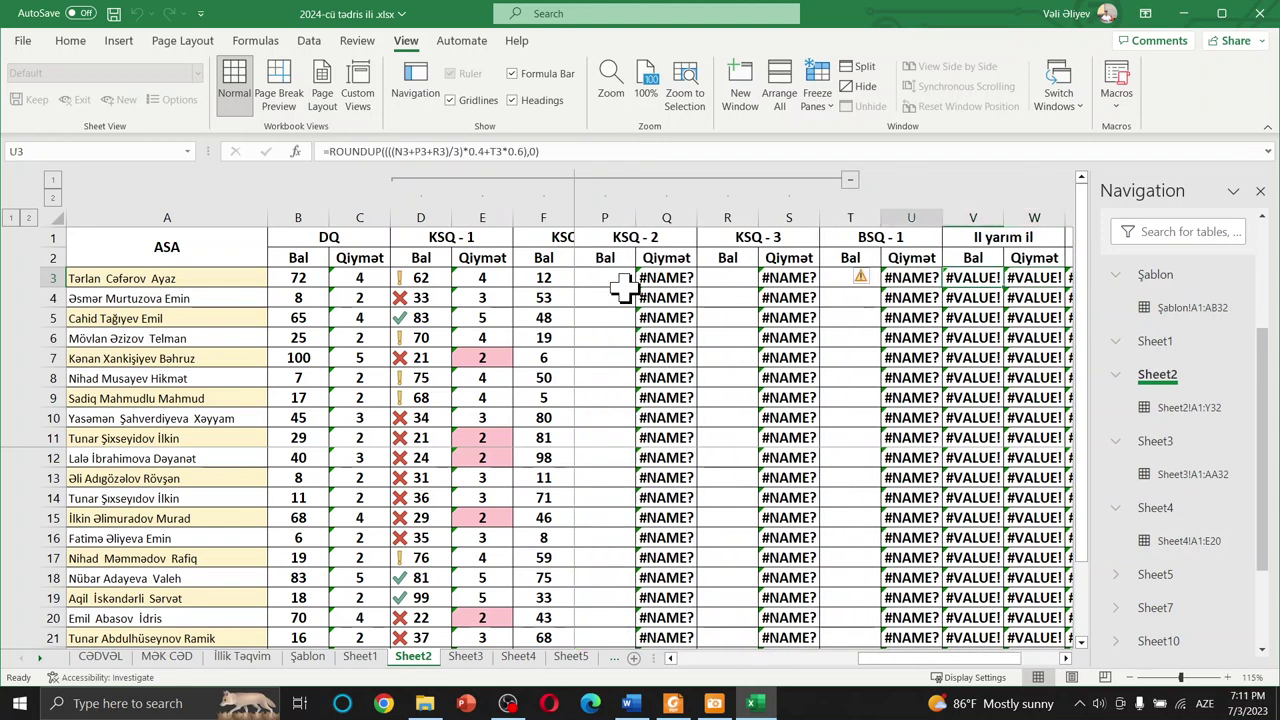
key(Left)
key(Left)
key(Left)
key(Left)
key(Left)
key(Left)
- Move down the student list past the table to test the frozen rows, then return to A1
key(Up)
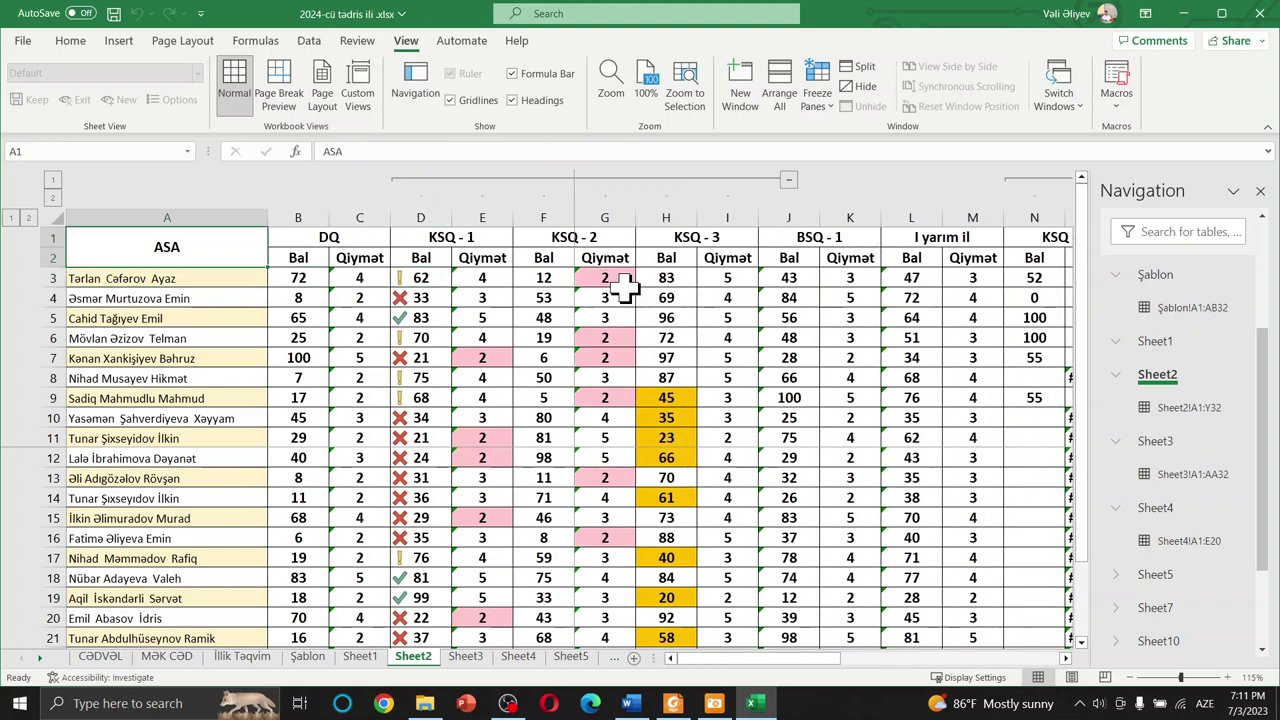
key(Down)
key(Down)
key(Down)
key(Down)
key(Down)
key(Down)
key(Down)
key(Down)
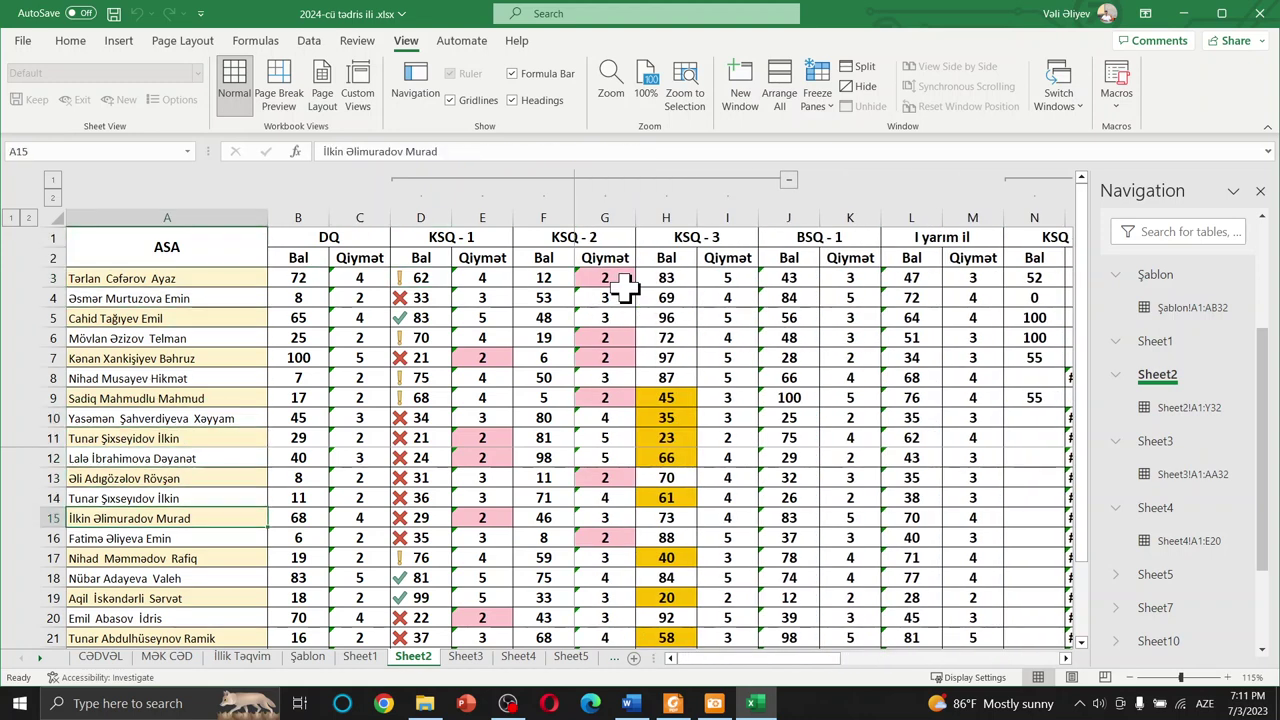
key(Down)
key(Down)
key(Down)
key(Down)
key(Down)
key(Down)
key(Down)
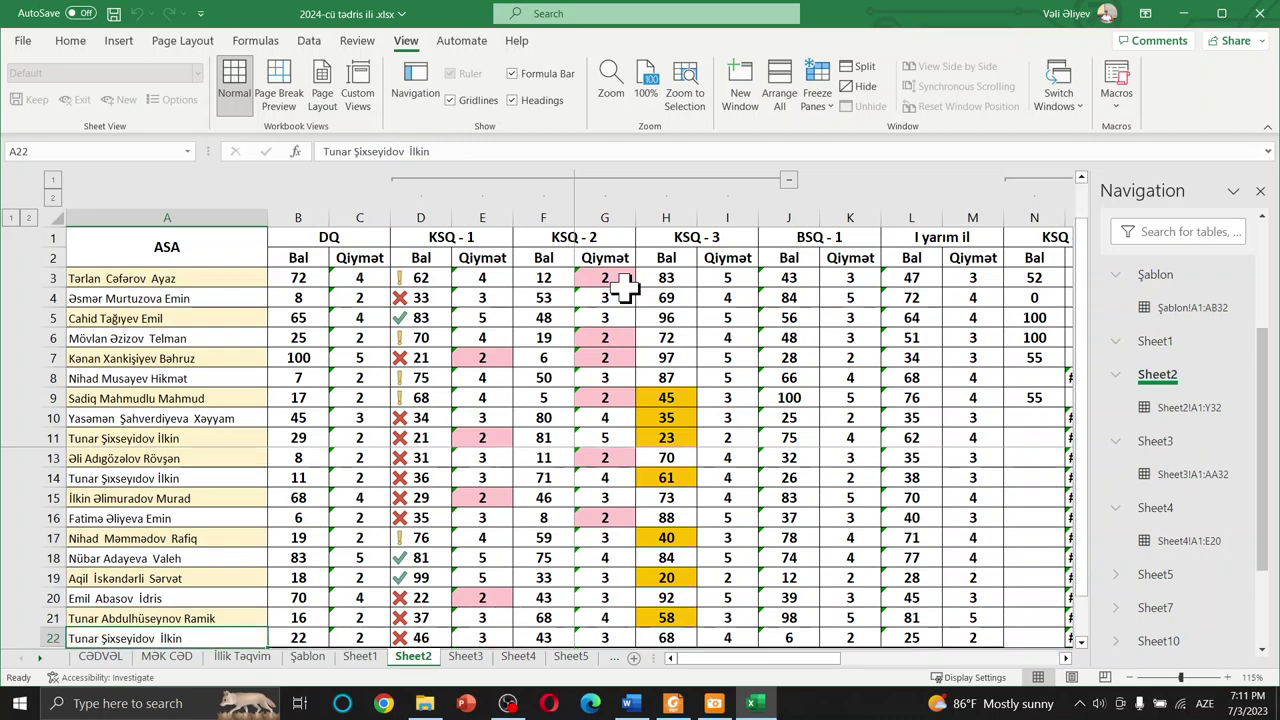
key(Down)
key(Down)
key(Down)
key(Down)
key(Down)
scroll(622, 287, down, 1)
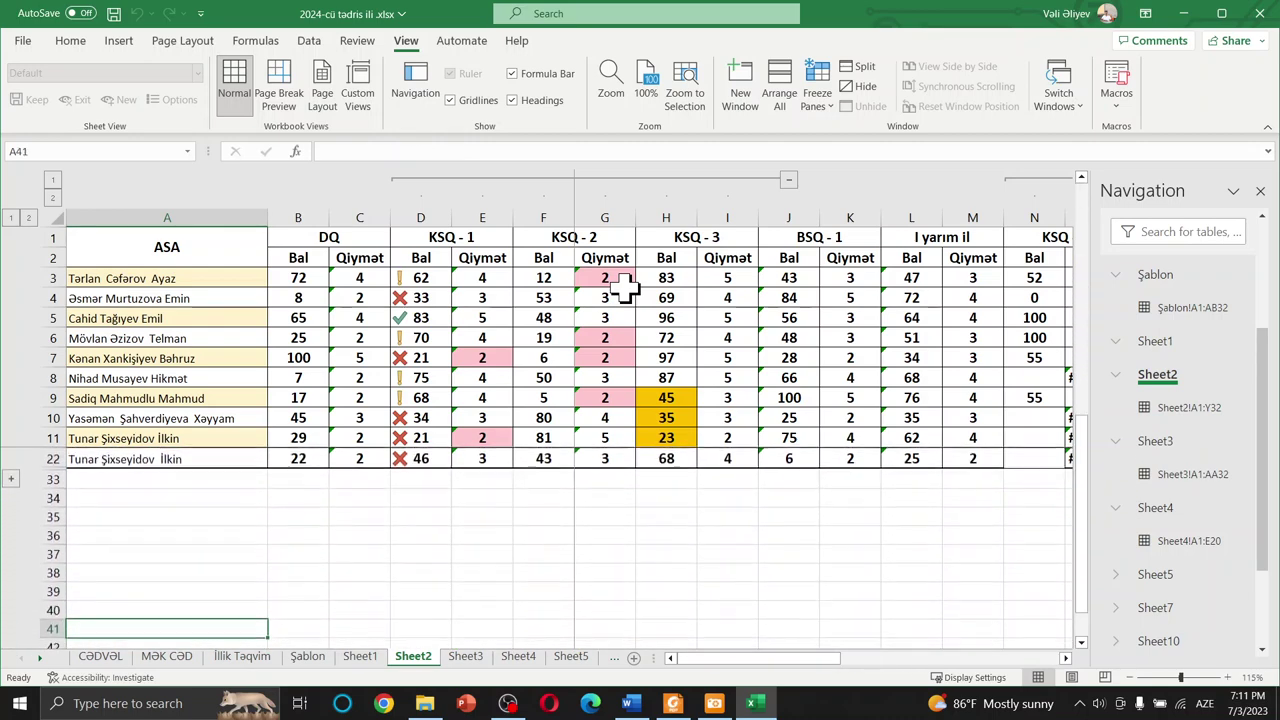
key(Down)
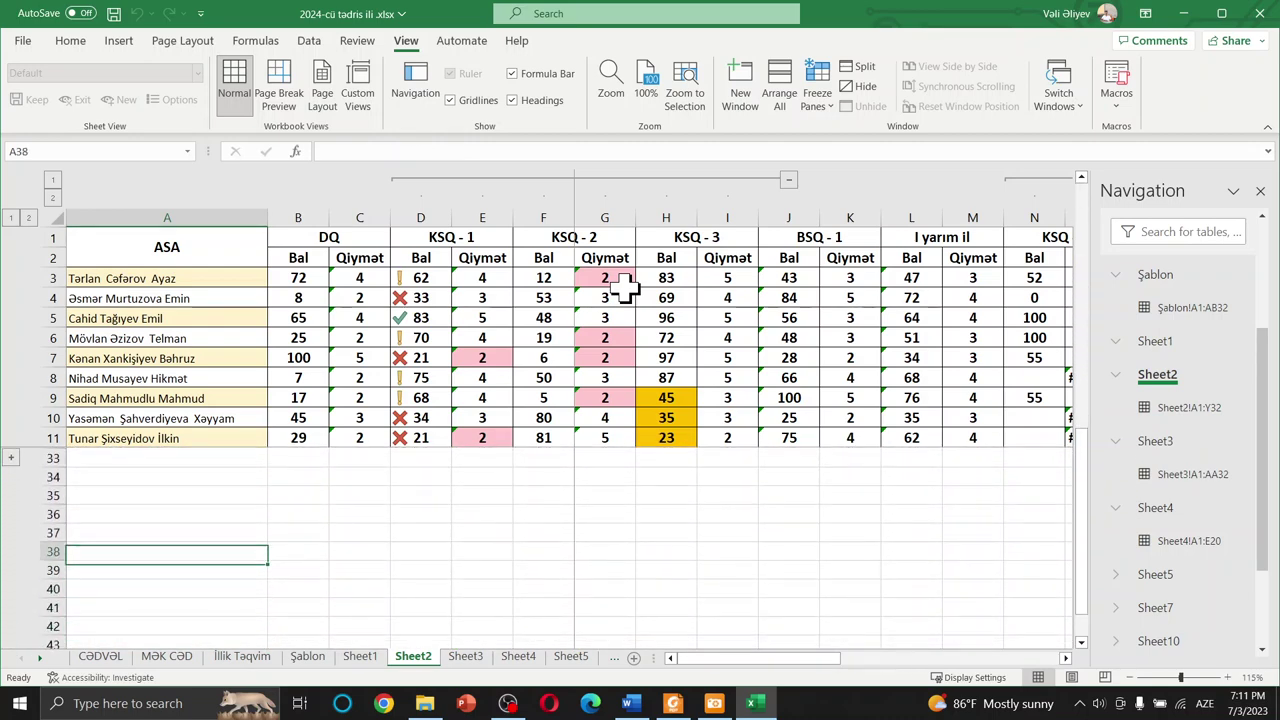
key(Up)
key(Up)
key(Up)
key(Down)
key(Down)
key(Down)
scroll(622, 287, down, 2)
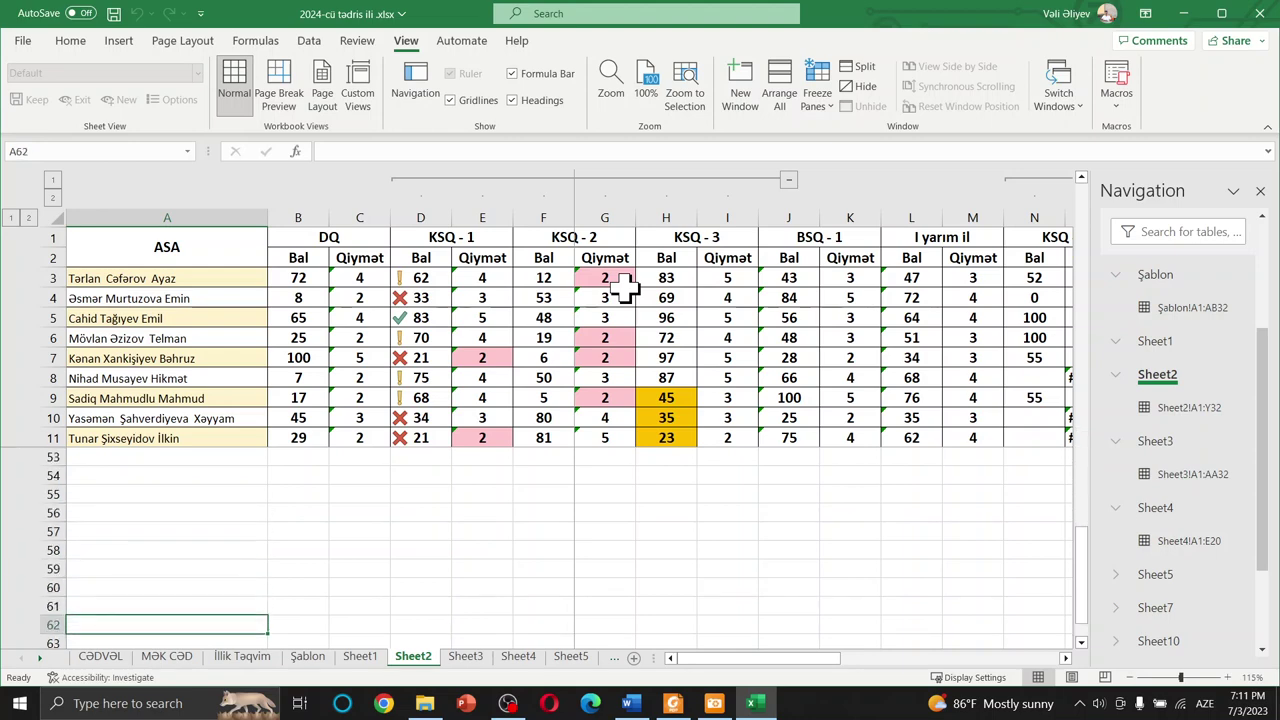
scroll(622, 287, down, 1)
key(Up)
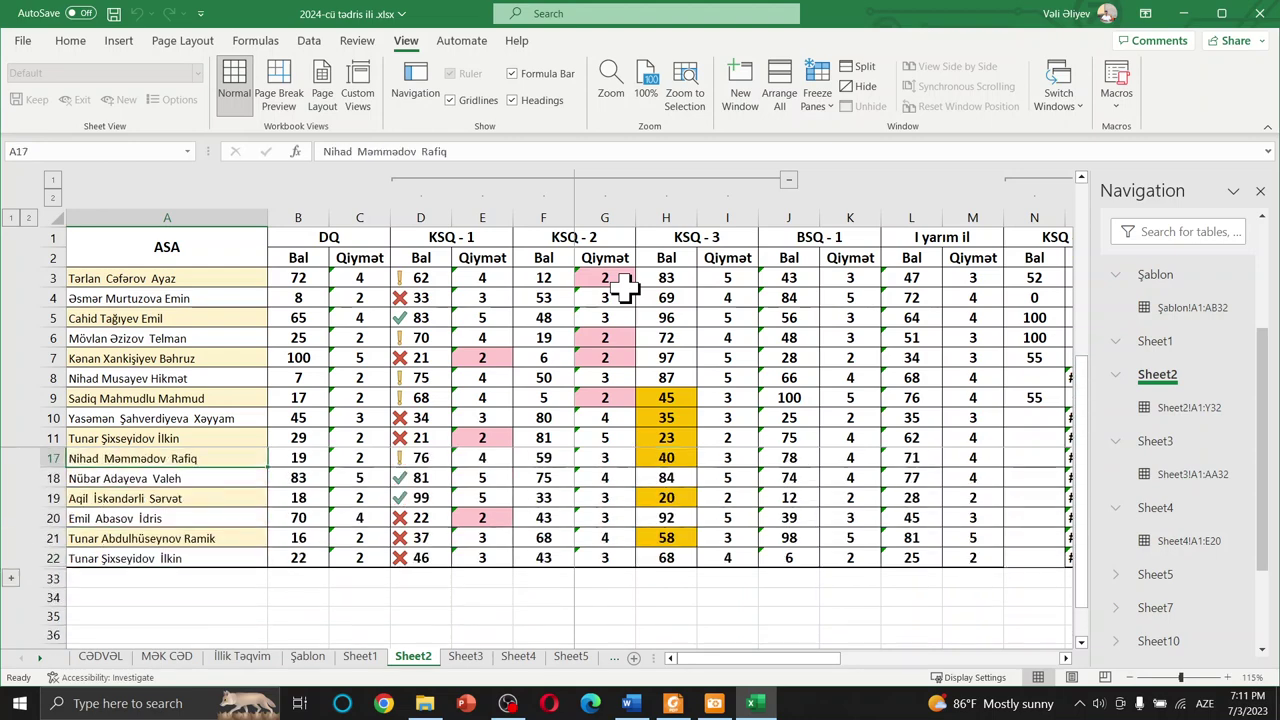
key(ctrl+Home)
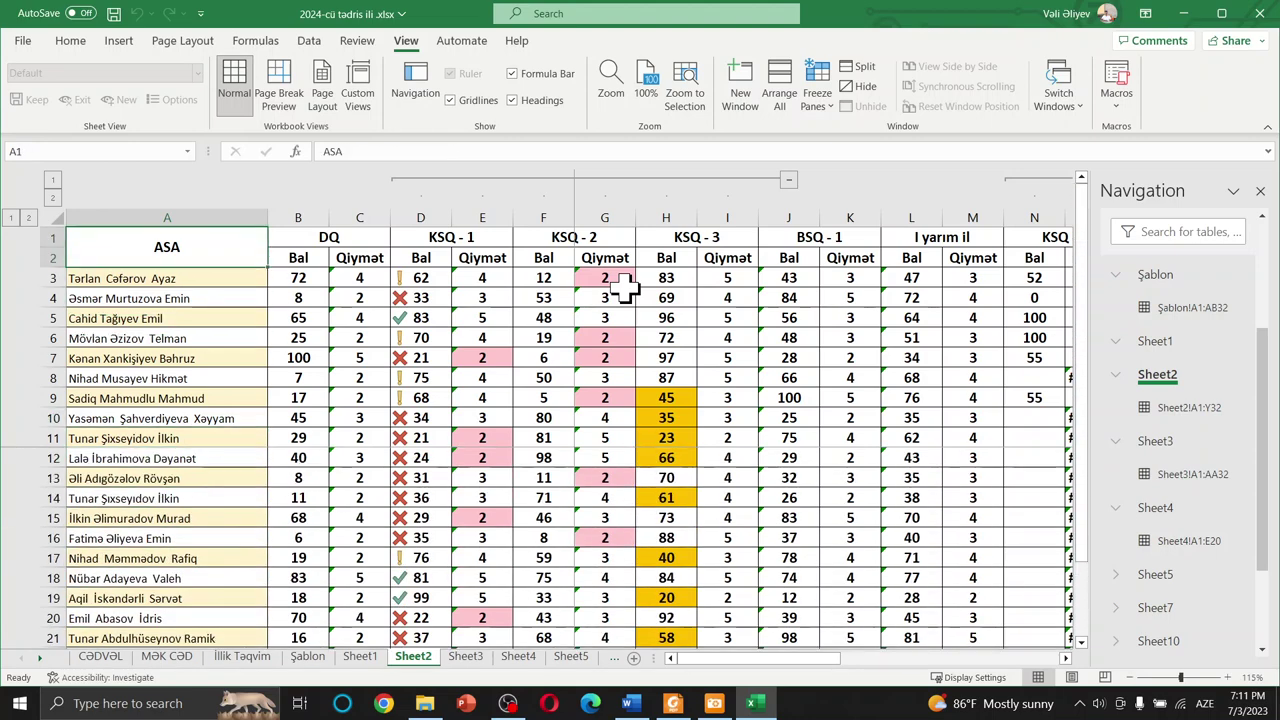
- Unfreeze the panes and freeze only the first column of Sheet2
click(817, 98)
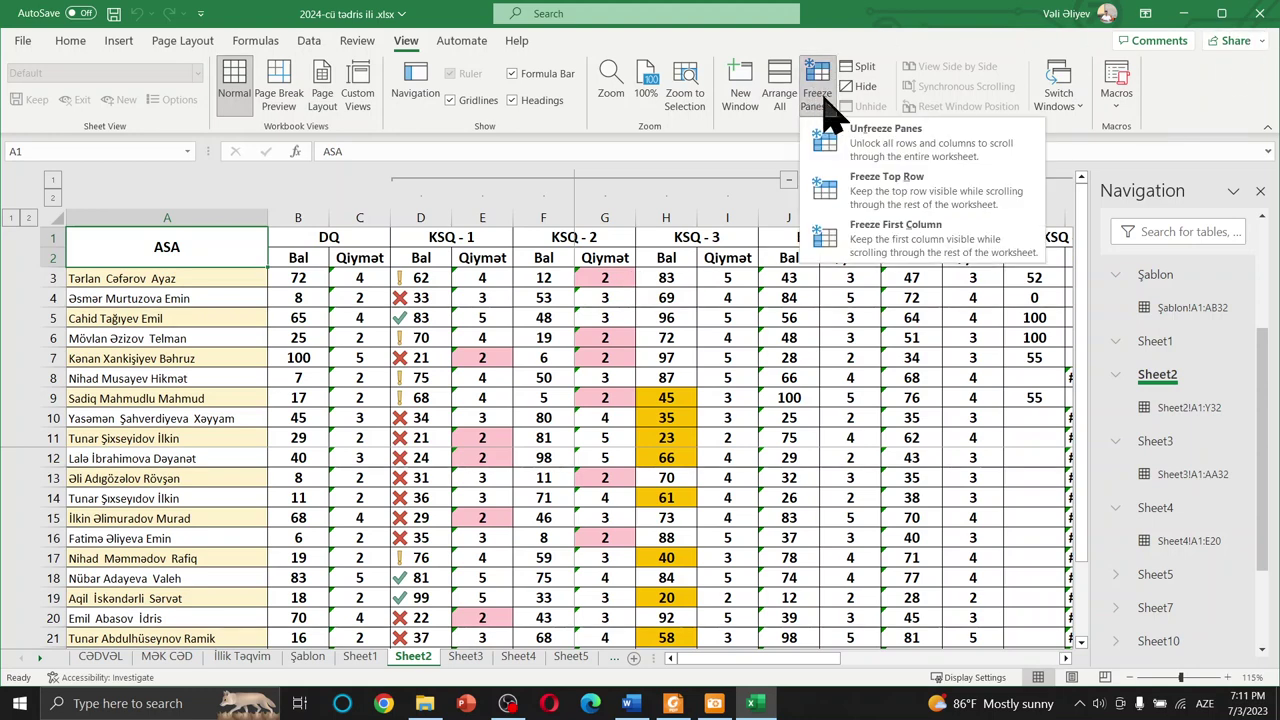
click(877, 150)
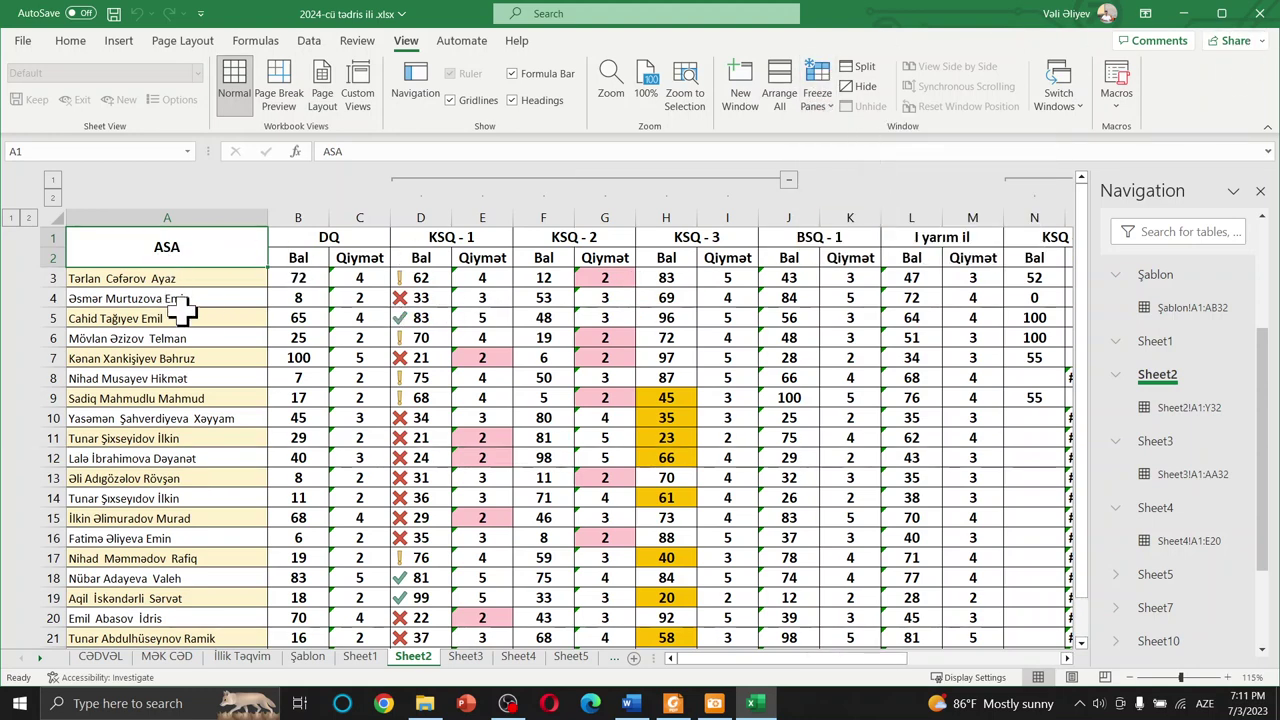
click(255, 209)
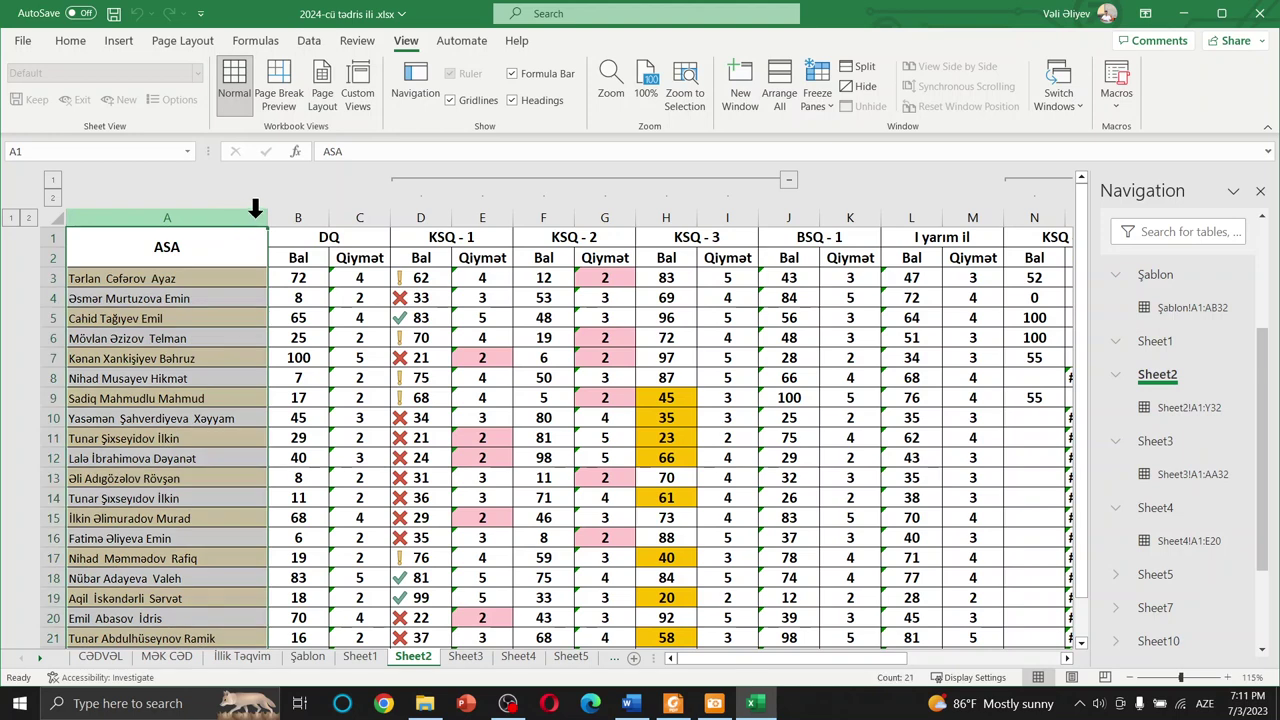
click(817, 95)
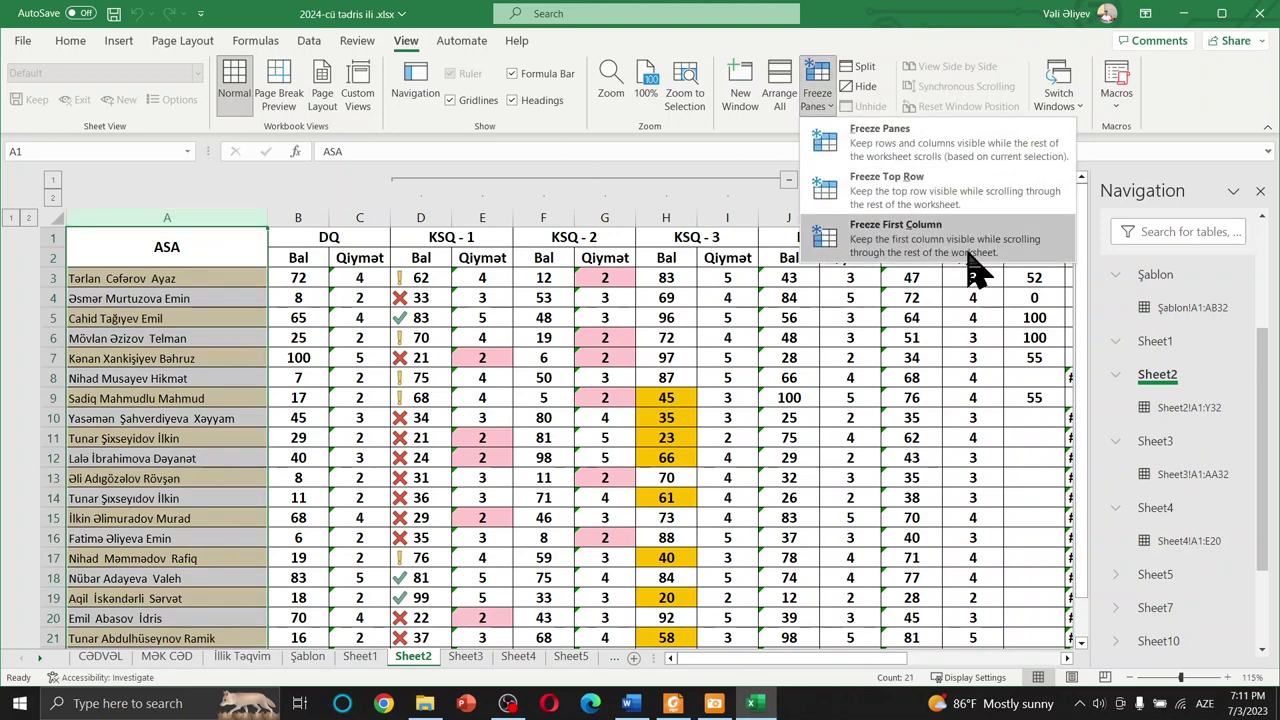
click(876, 238)
- Jump to the far right of row 3 and back to check the names stay visible
click(356, 278)
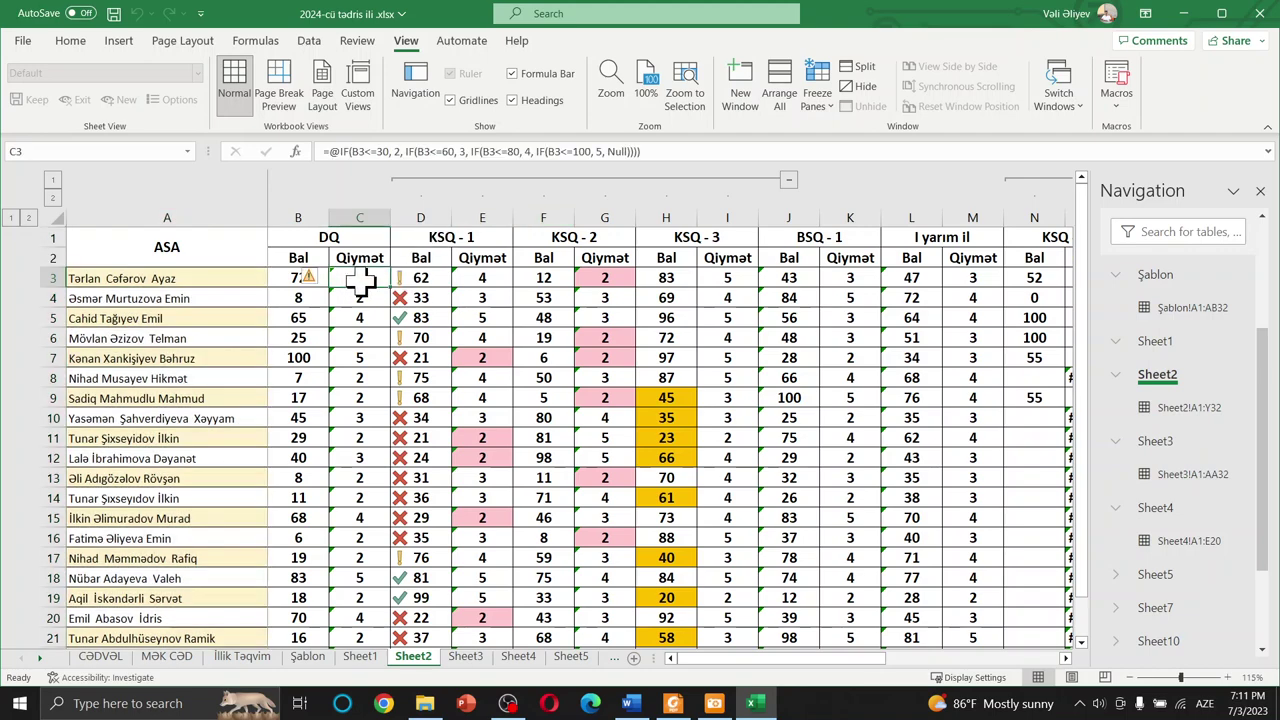
click(288, 278)
key(Right)
key(Right)
key(Right)
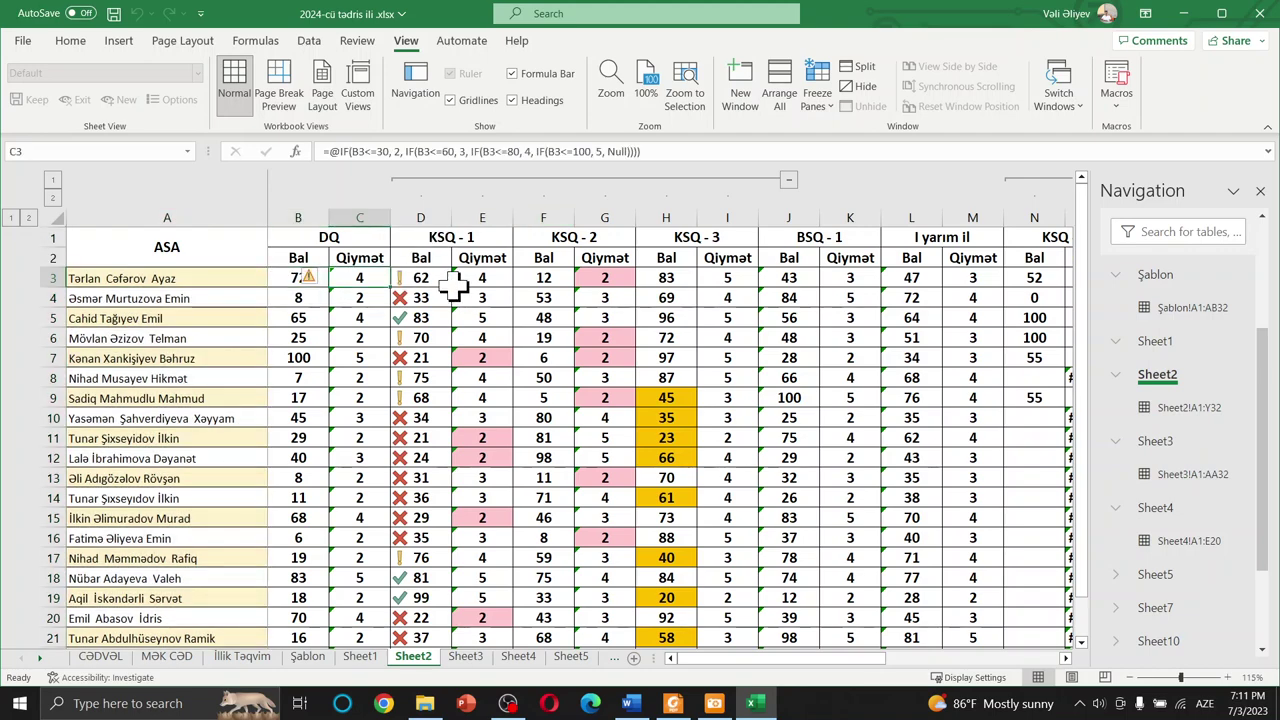
key(Right)
key(Right)
key(Right)
key(Right)
key(Right)
key(Right)
key(Left)
key(Left)
key(Left)
key(Left)
key(Left)
key(Left)
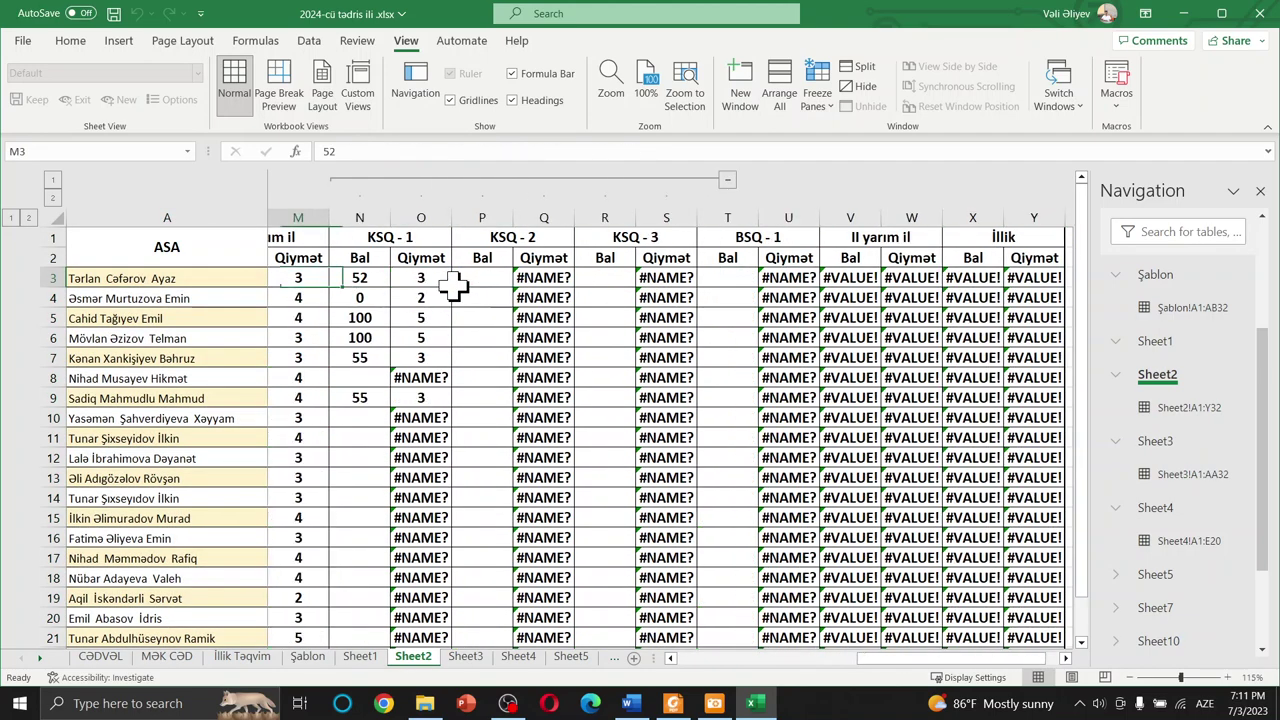
key(Left)
key(Left)
key(Left)
key(Left)
key(Left)
key(Left)
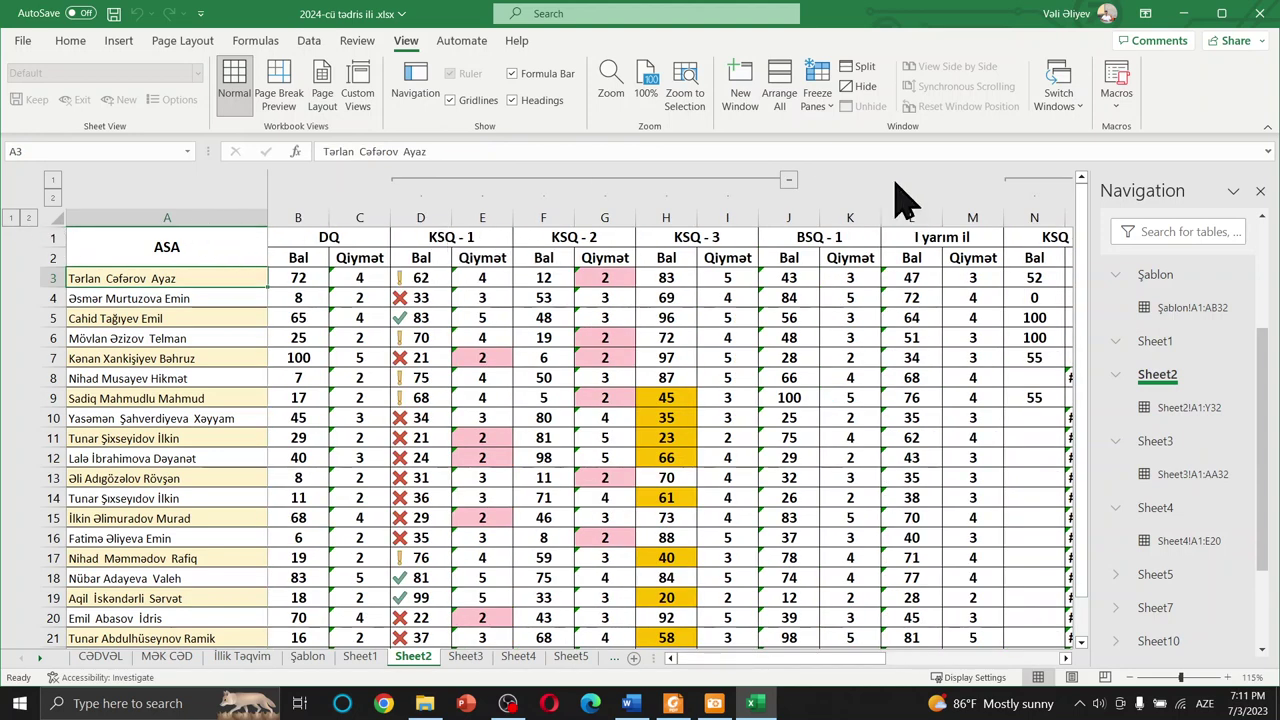
- Freeze the top row and check the DQ, KSQ and BSQ headings stay visible scrolling down
click(818, 95)
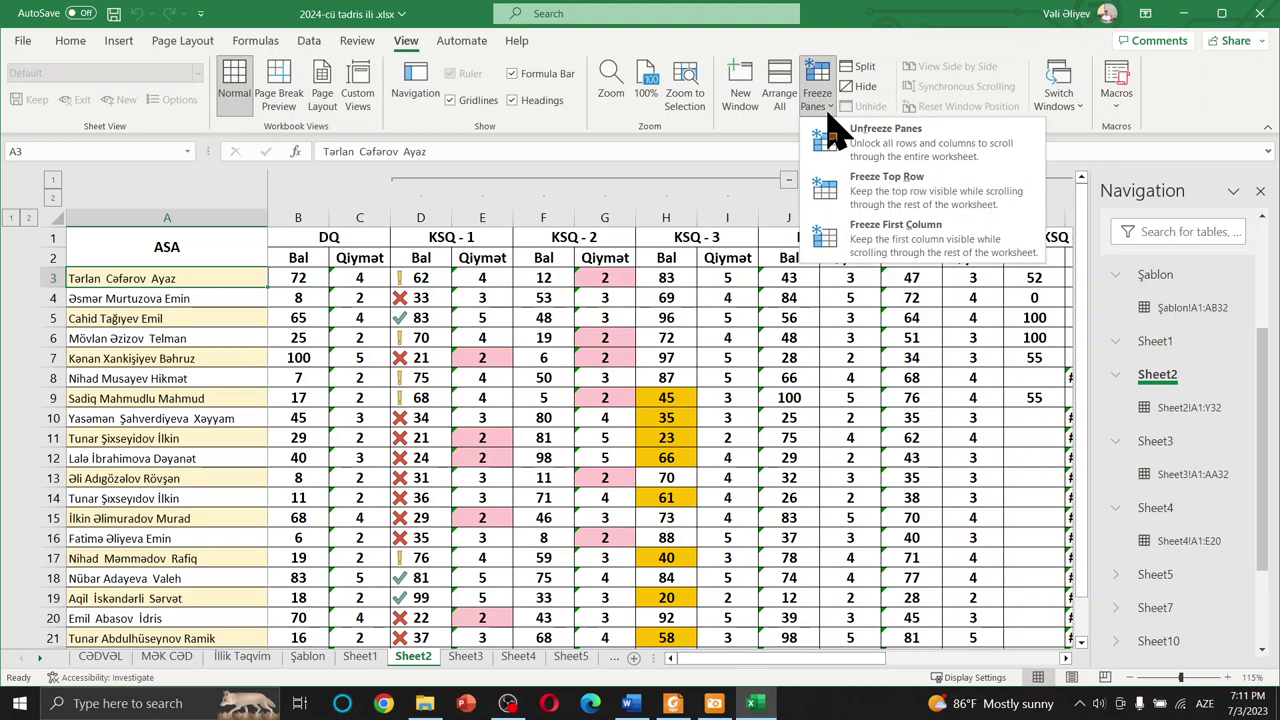
click(897, 200)
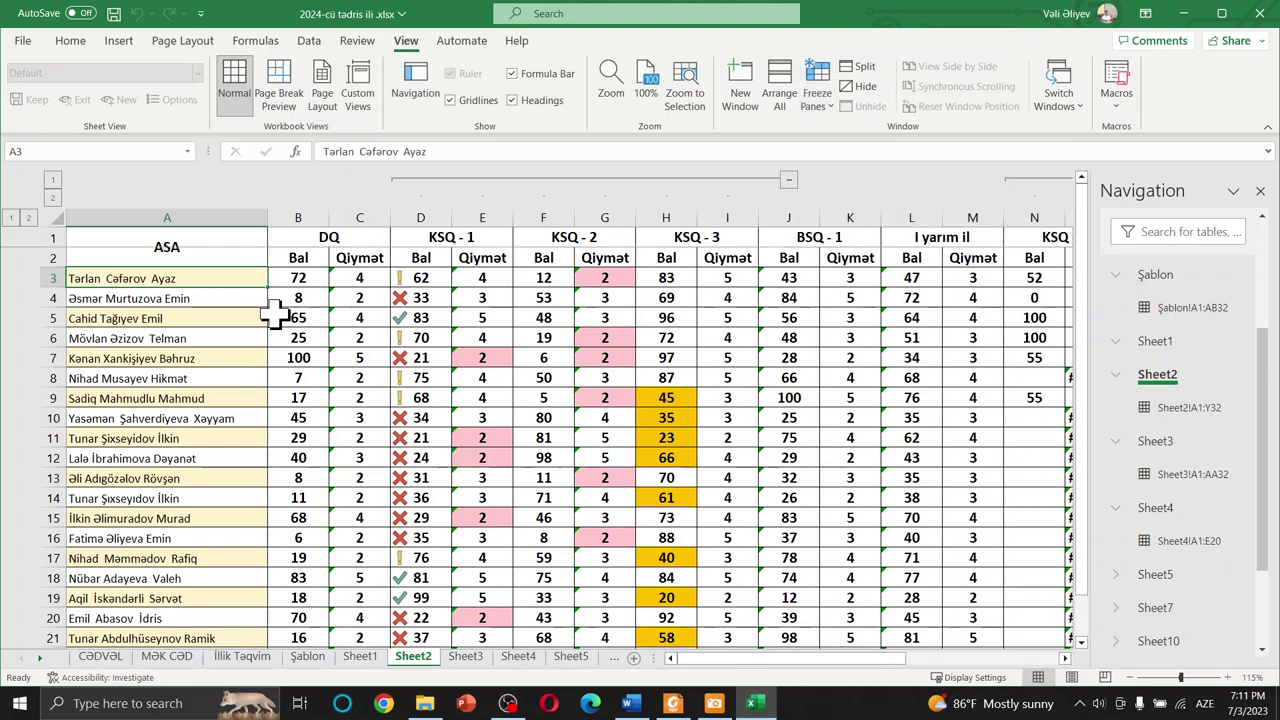
click(345, 296)
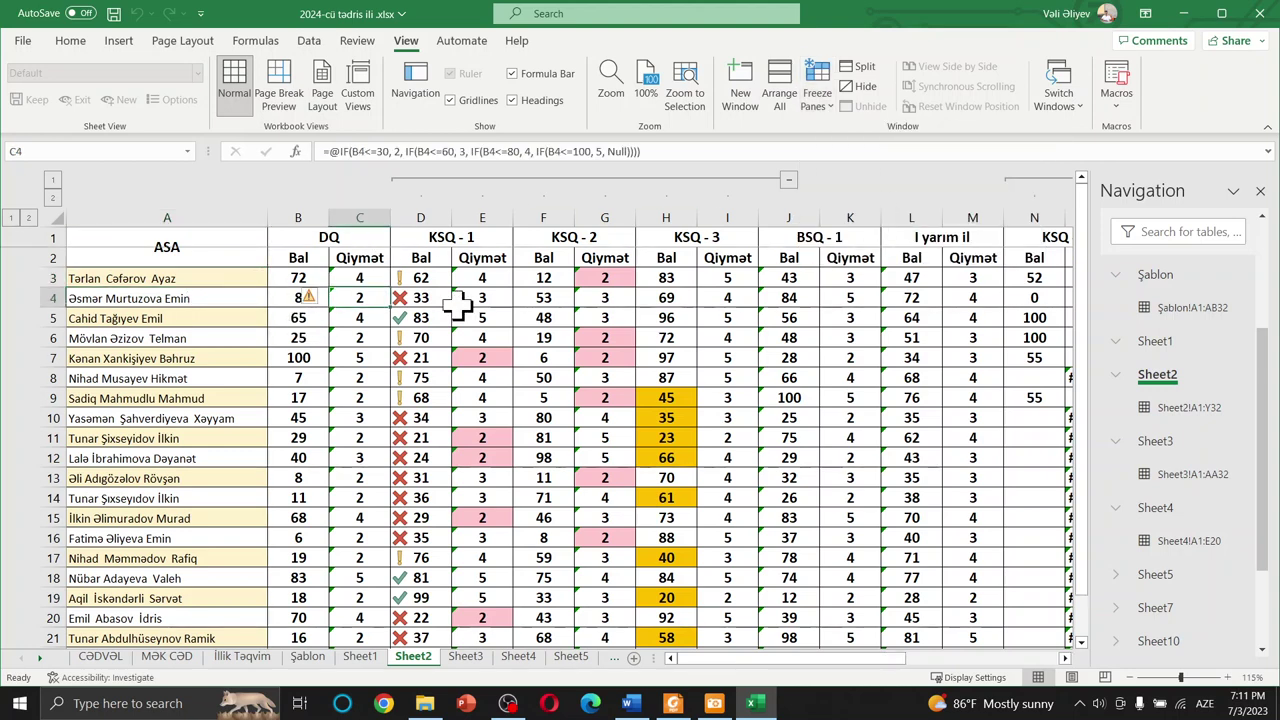
key(Down)
key(Down)
key(Down)
key(Down)
key(Down)
key(Down)
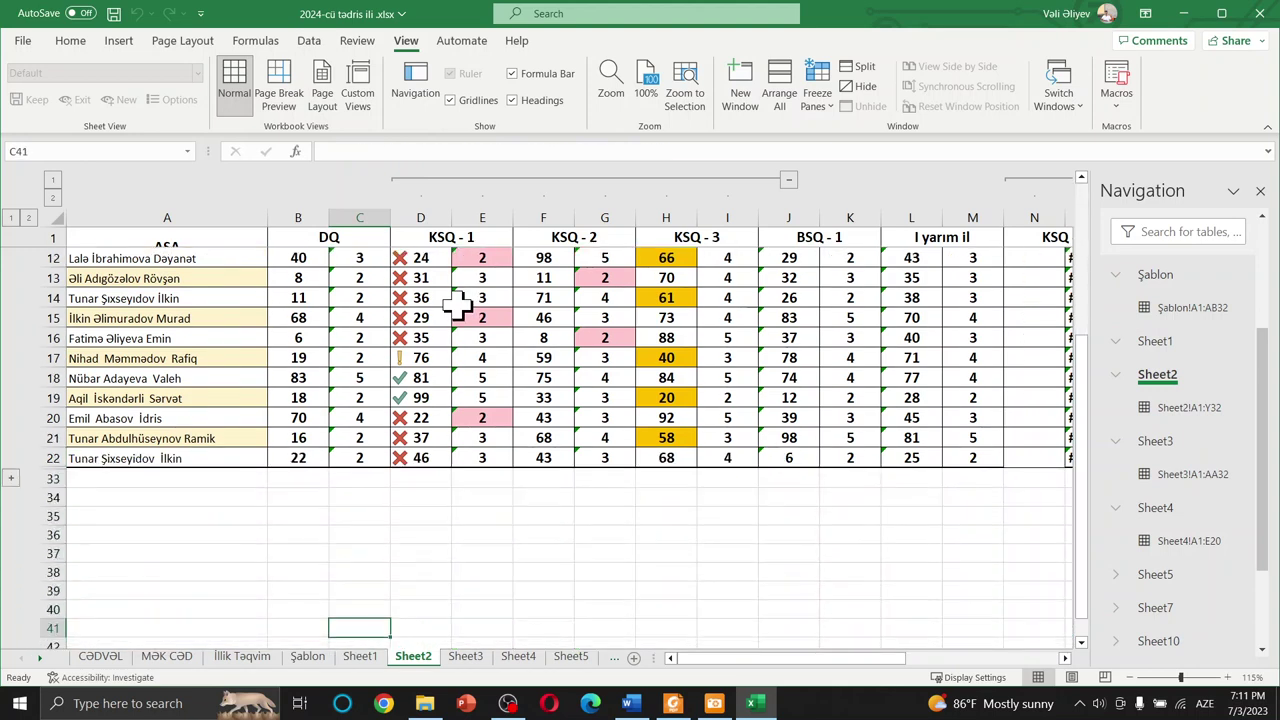
key(Down)
key(Up)
key(Up)
key(Up)
key(Up)
key(Up)
key(Up)
key(Up)
key(Up)
key(Up)
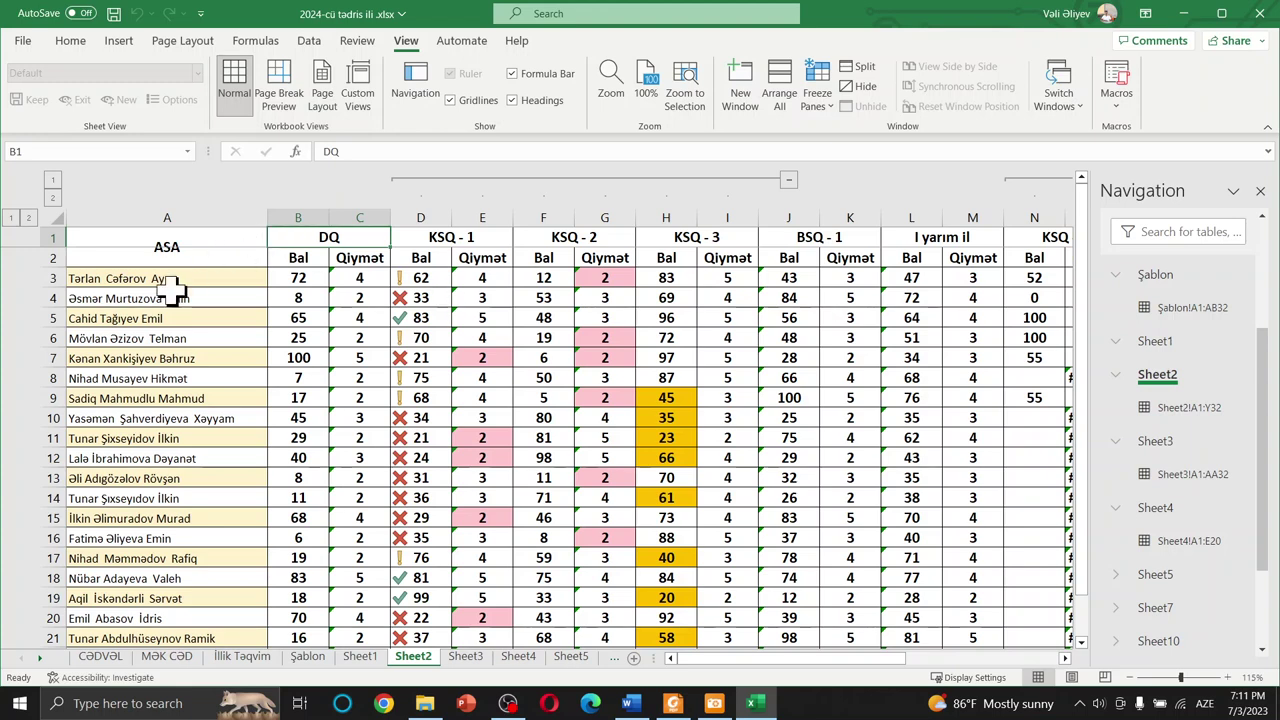
- Select row 8, remove the existing freeze, and freeze rows 1–7
click(48, 378)
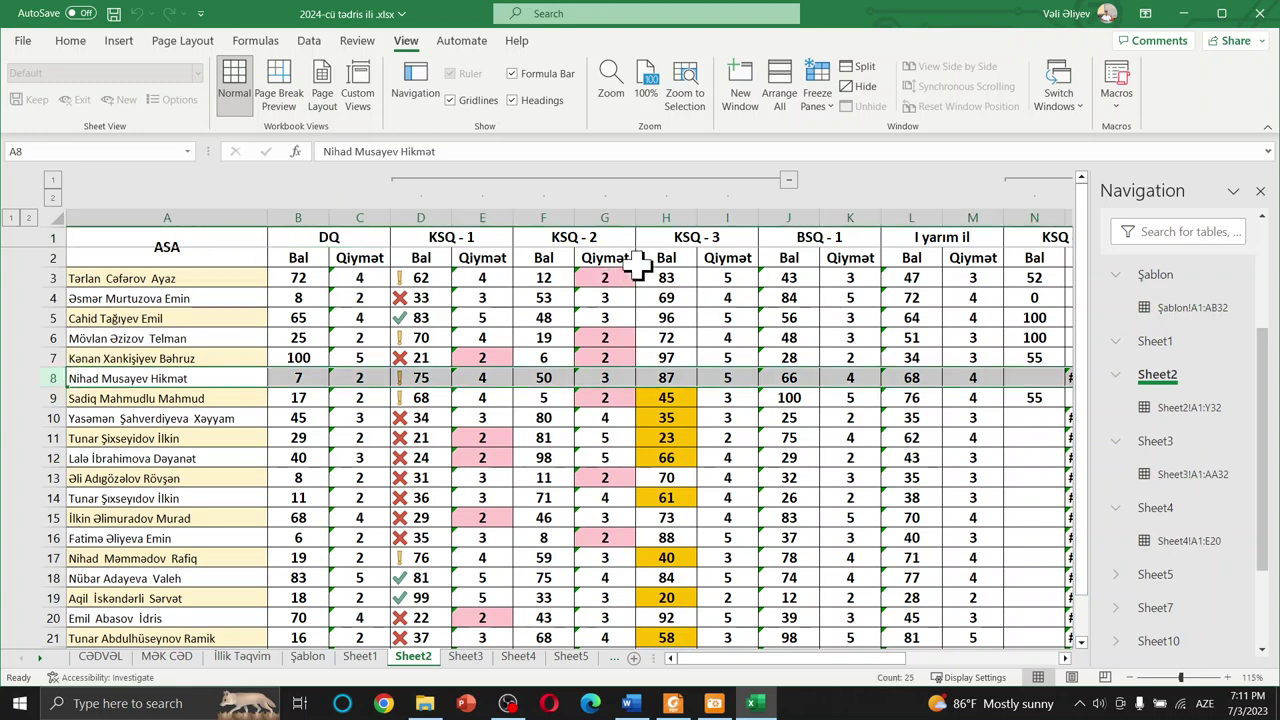
click(828, 112)
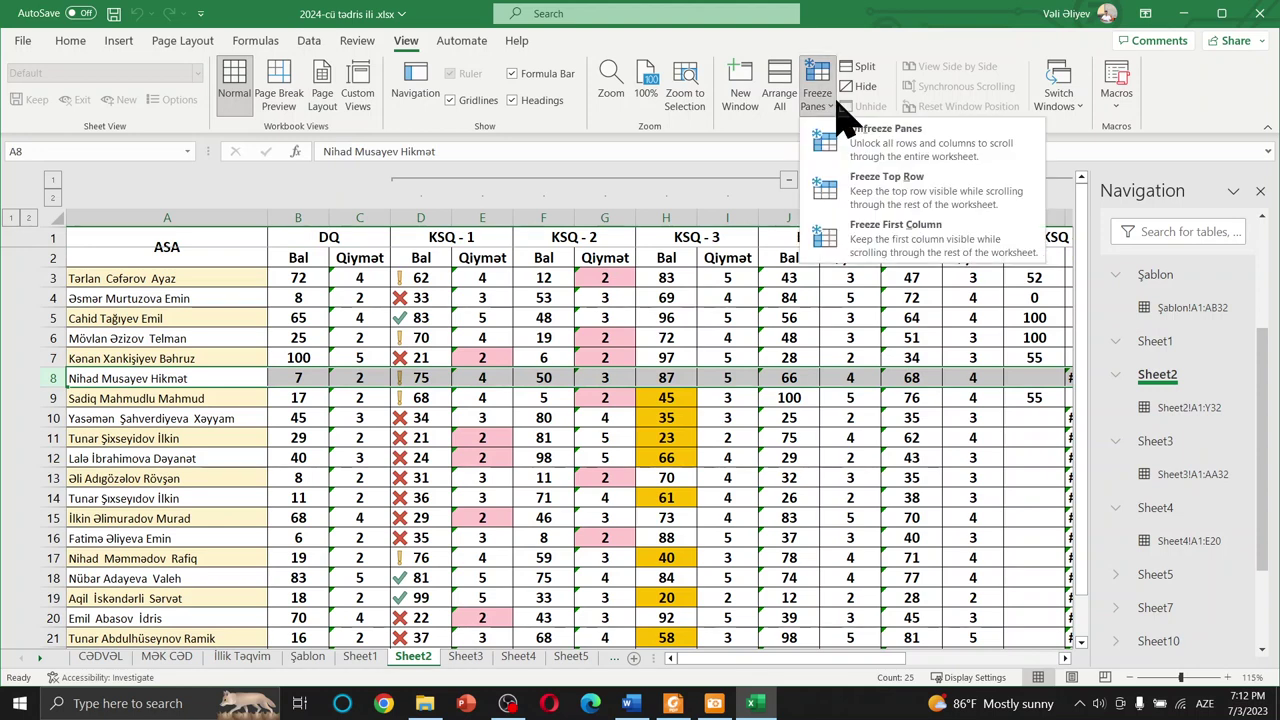
click(918, 176)
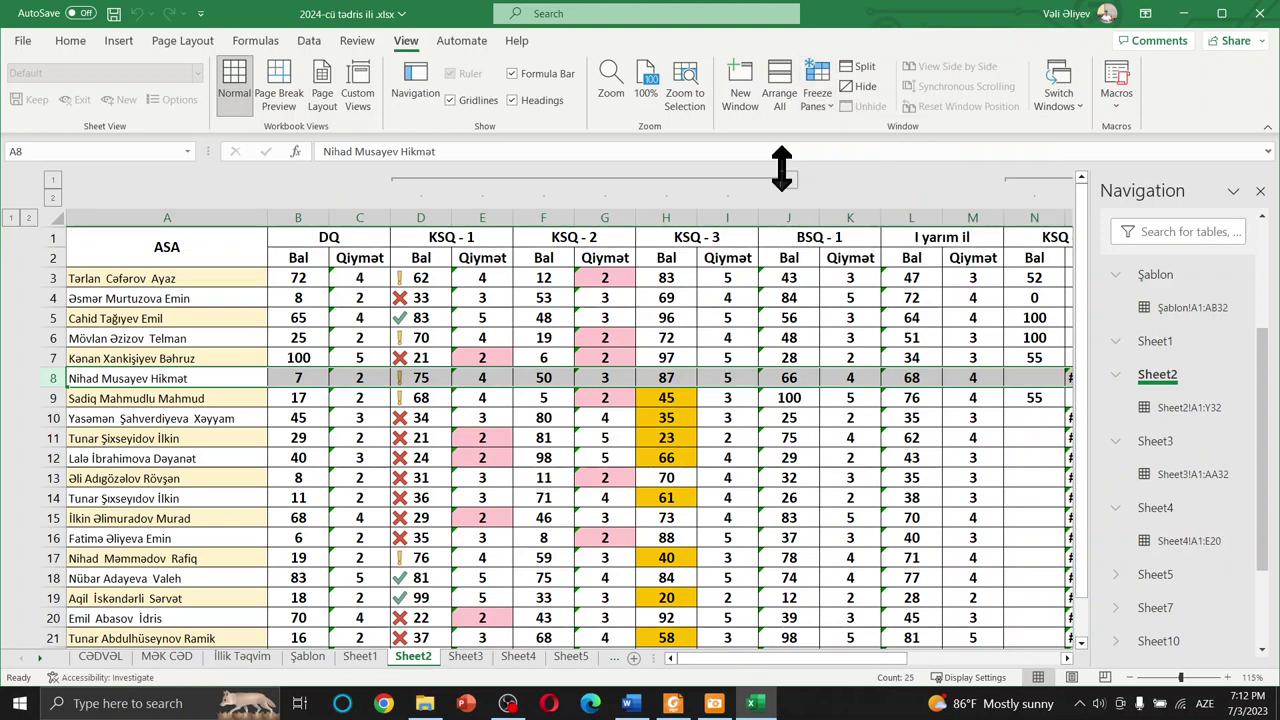
click(826, 108)
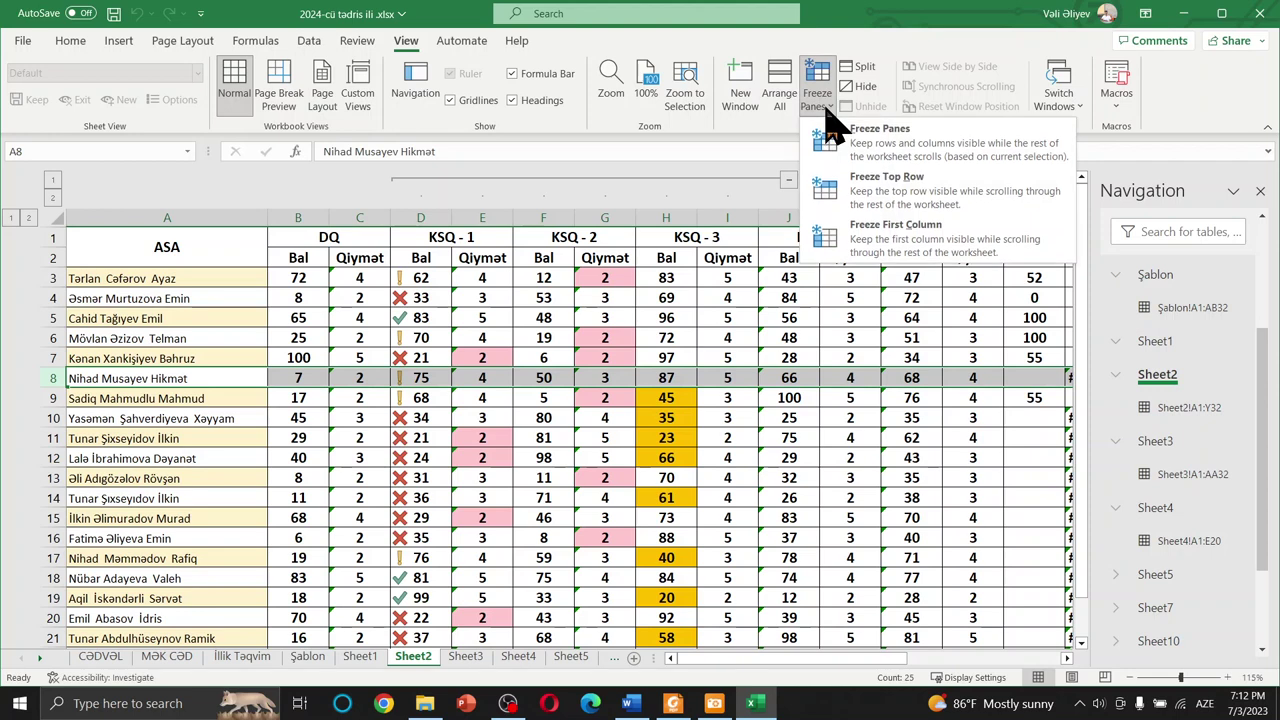
click(893, 160)
- From cell B9, jump down and back up the table to test the frozen rows
click(305, 420)
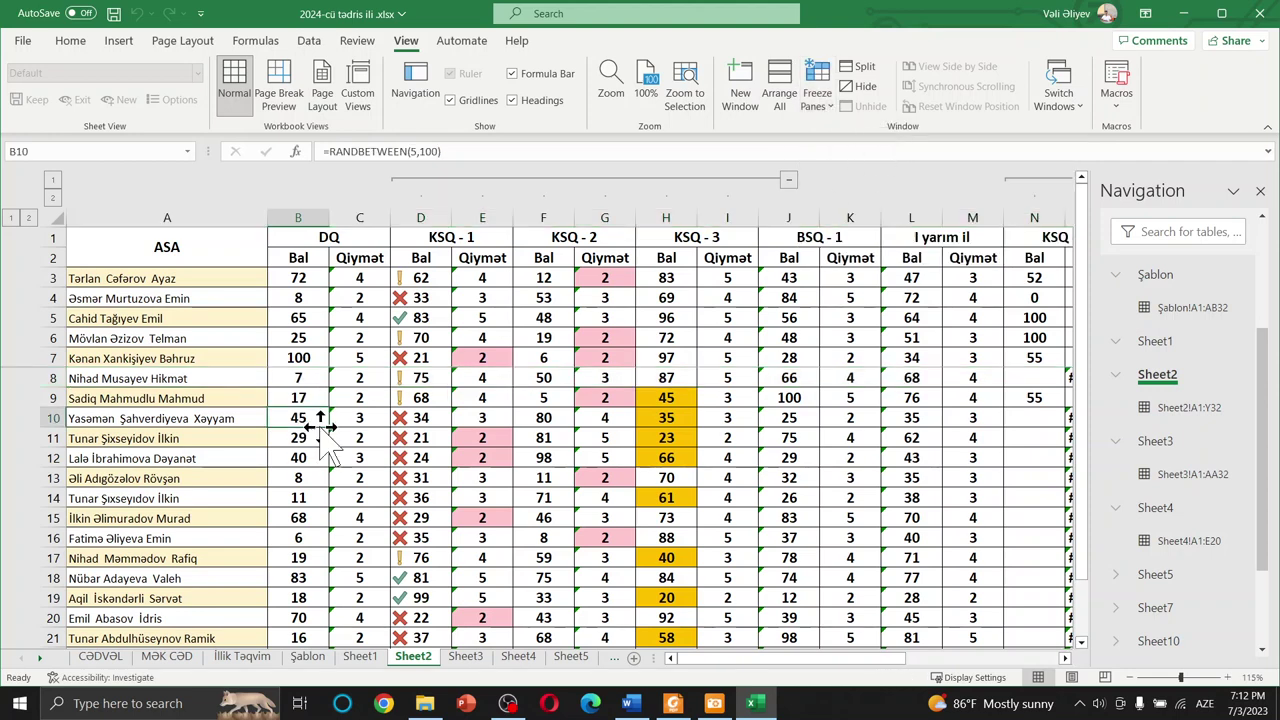
click(315, 398)
key(Down)
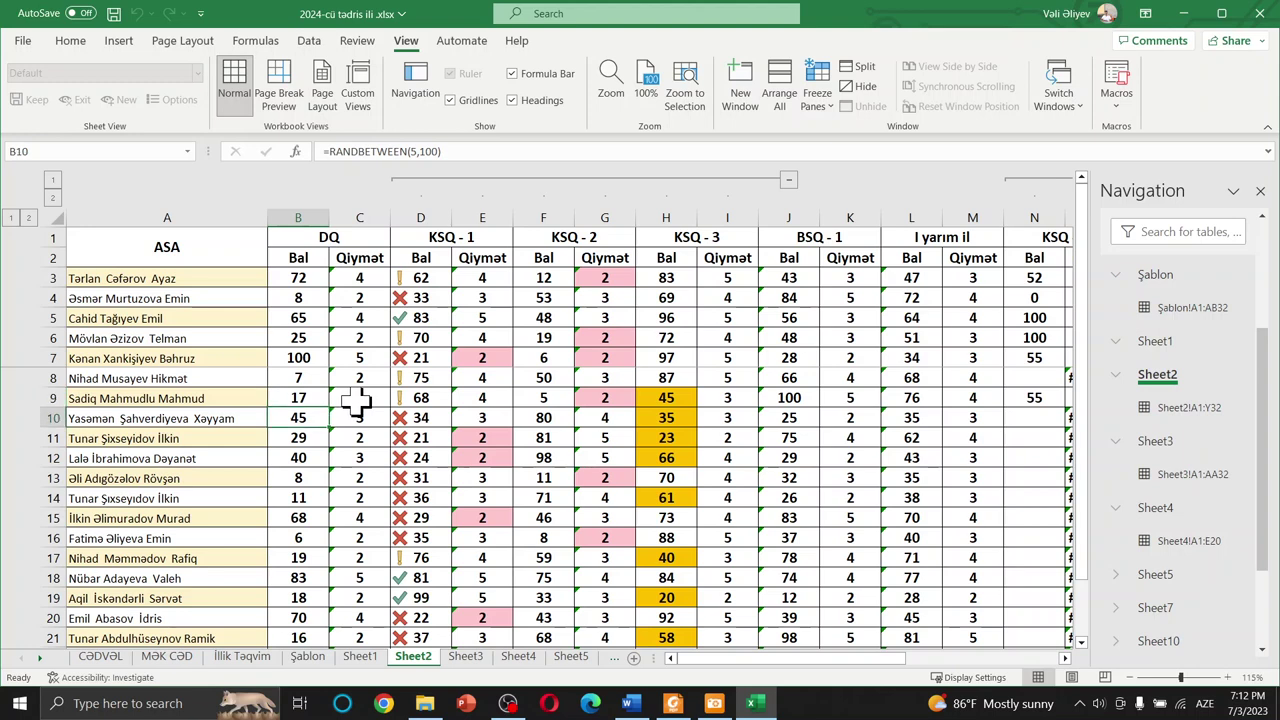
key(Down)
key(Down)
key(Down)
key(Down)
key(Down)
key(Down)
key(Up)
key(Up)
key(Up)
key(Up)
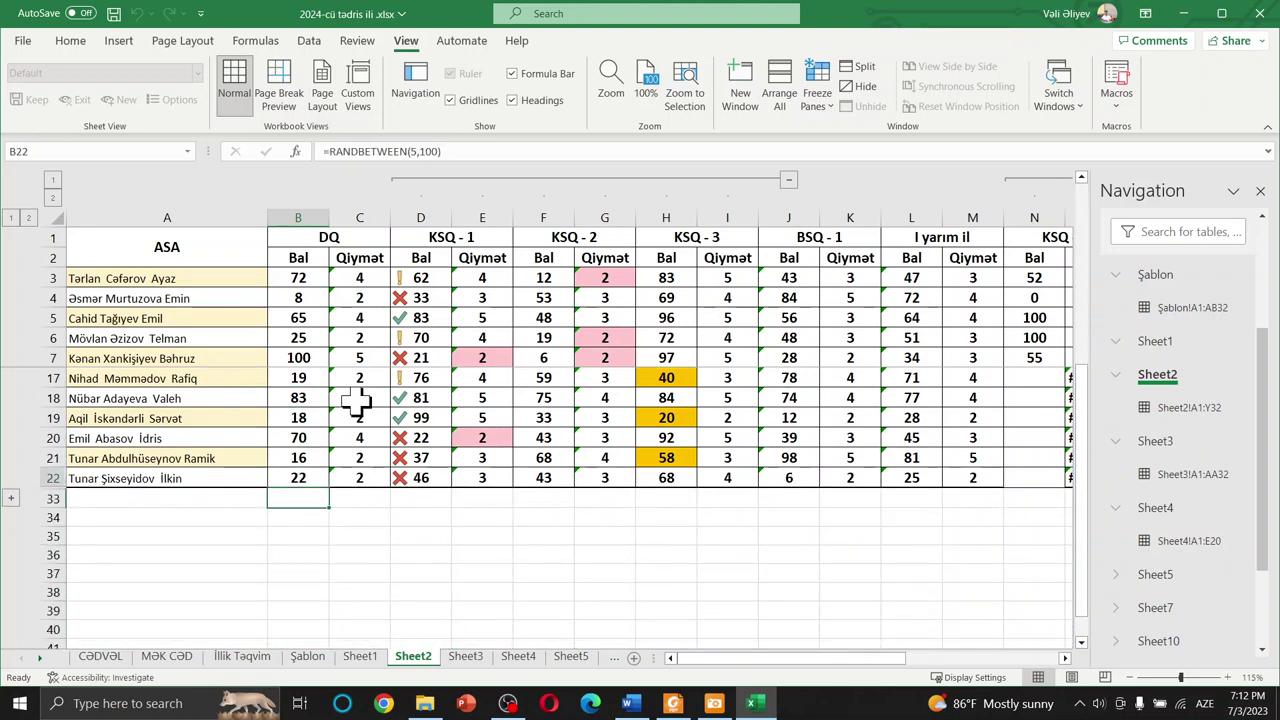
key(Up)
key(Up)
key(Up)
key(Up)
key(Up)
key(Up)
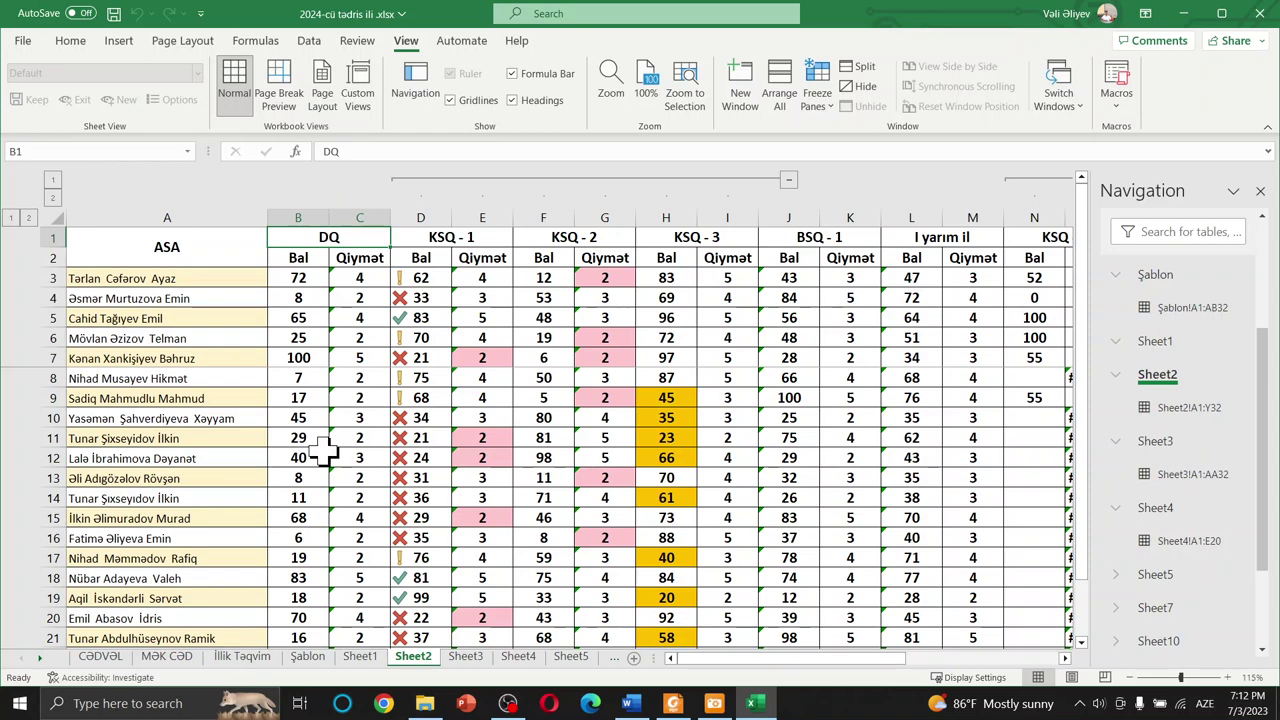
click(674, 704)
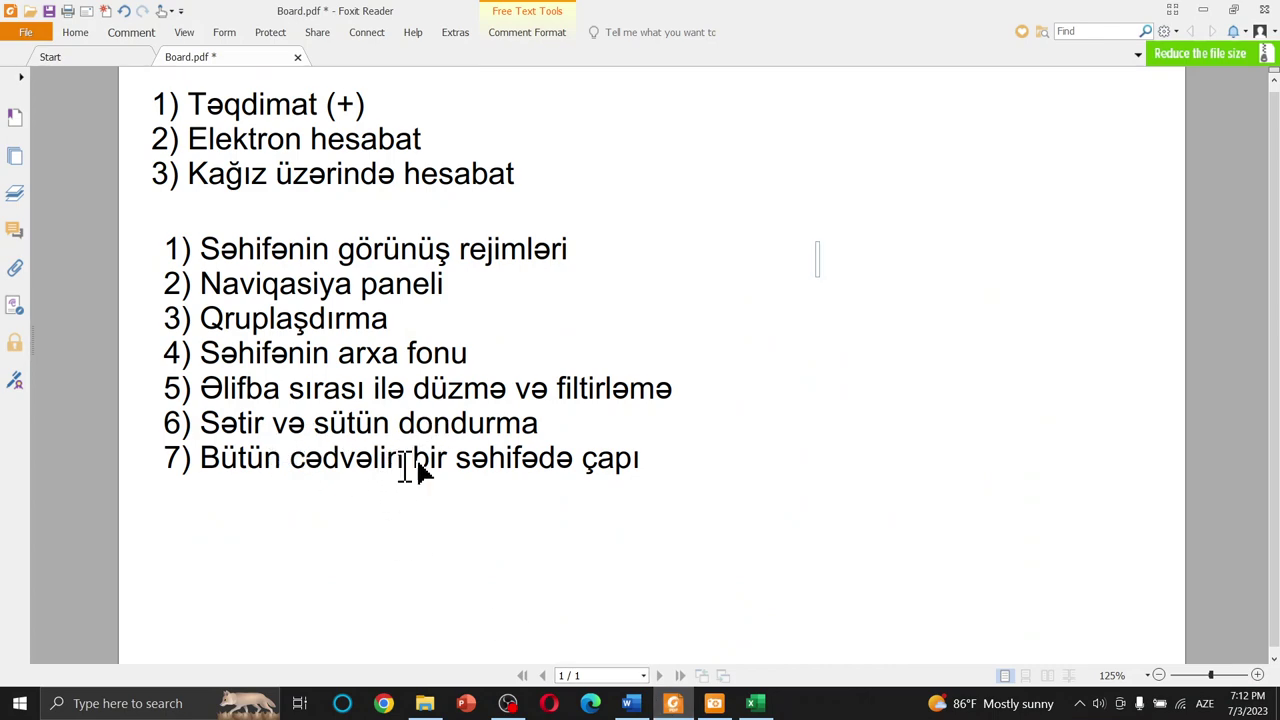
click(1203, 12)
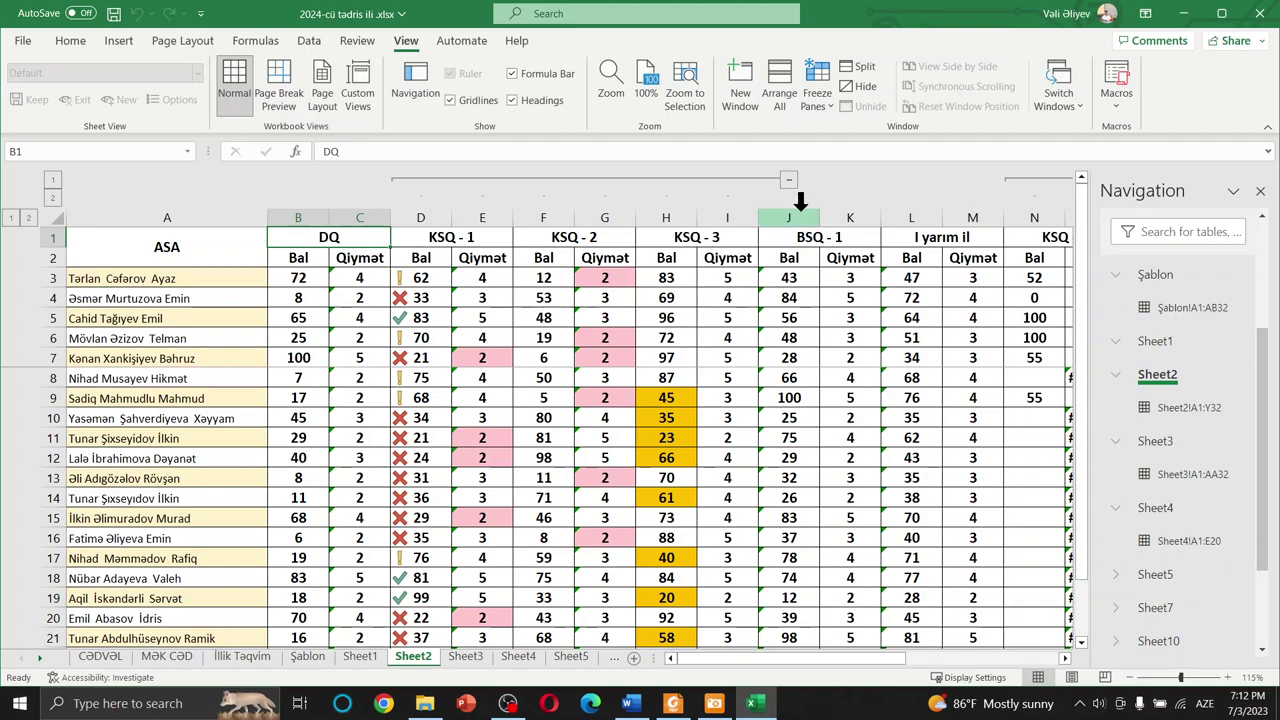
- Zoom out and collapse the KSQ column groups over D–I and O–S
ctrl+scroll(600, 300, down, 2)
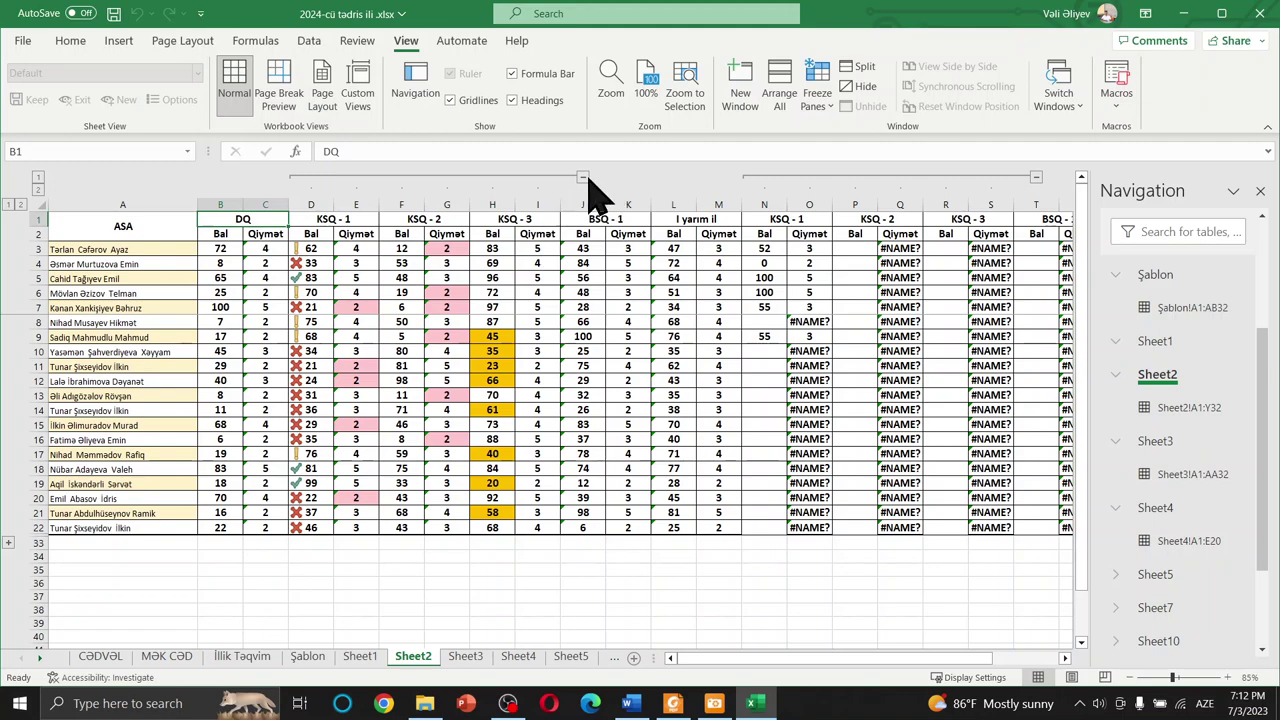
ctrl+scroll(575, 205, down, 1)
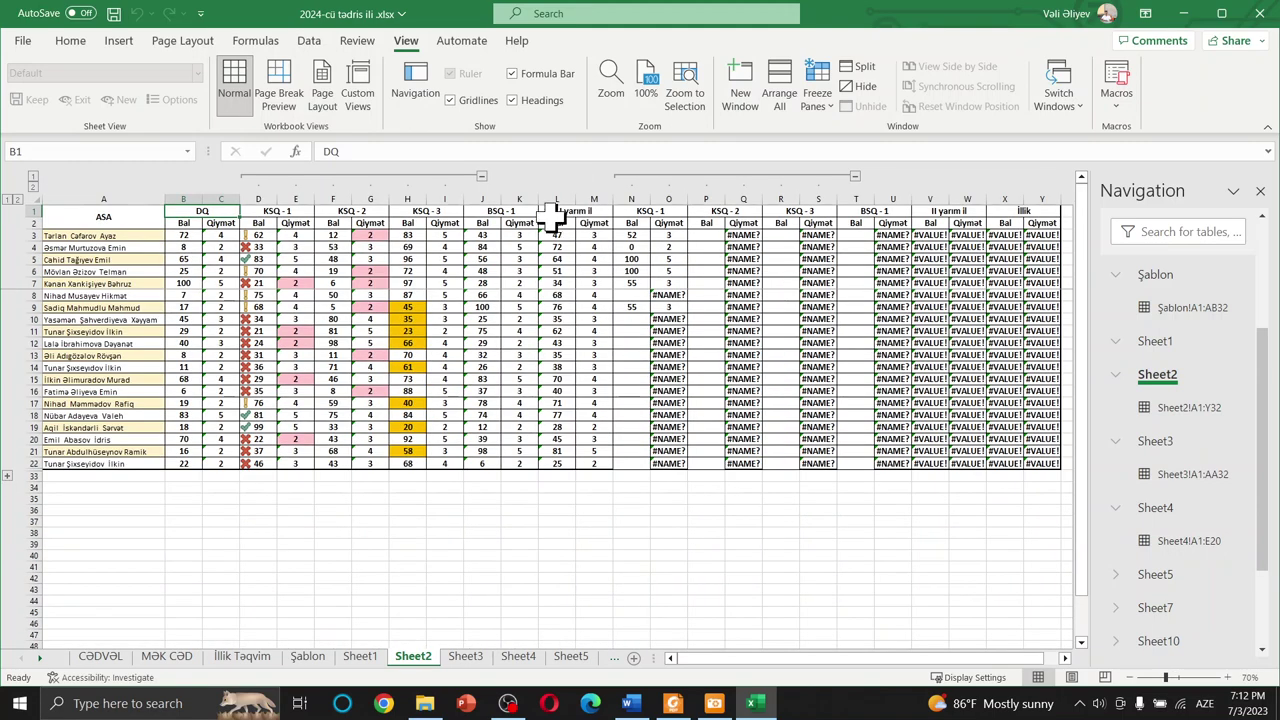
click(482, 177)
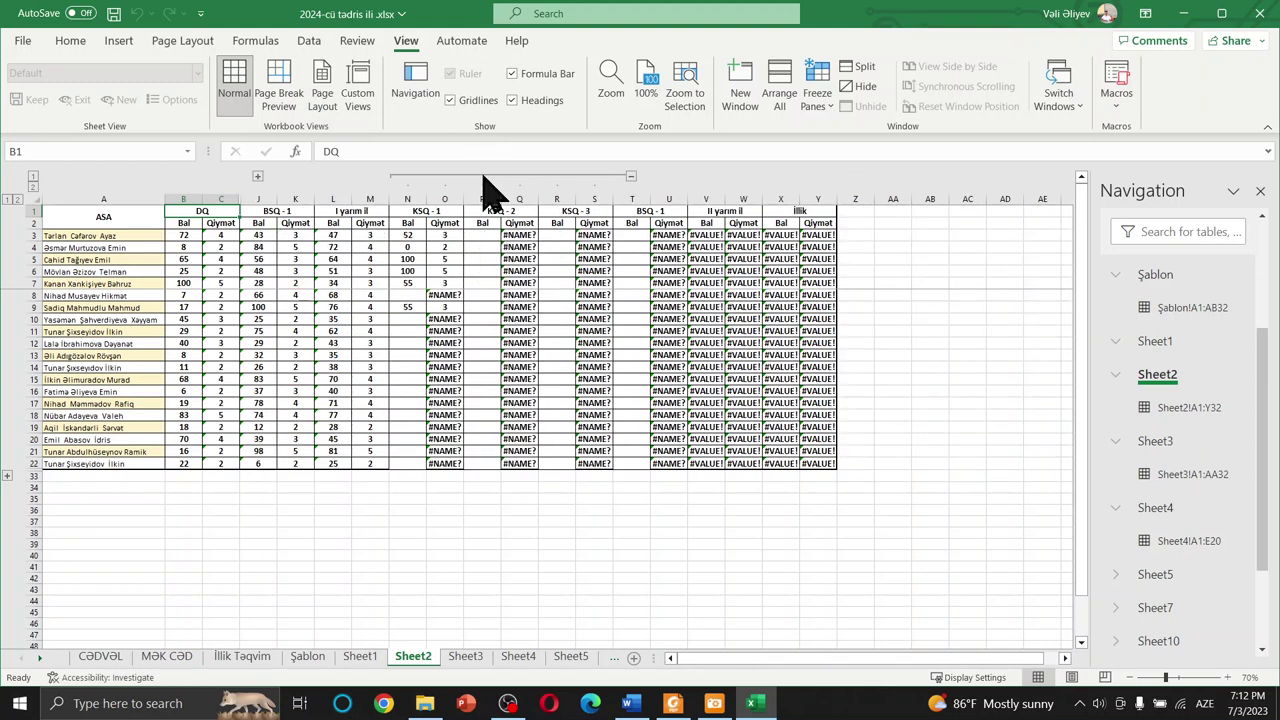
click(630, 177)
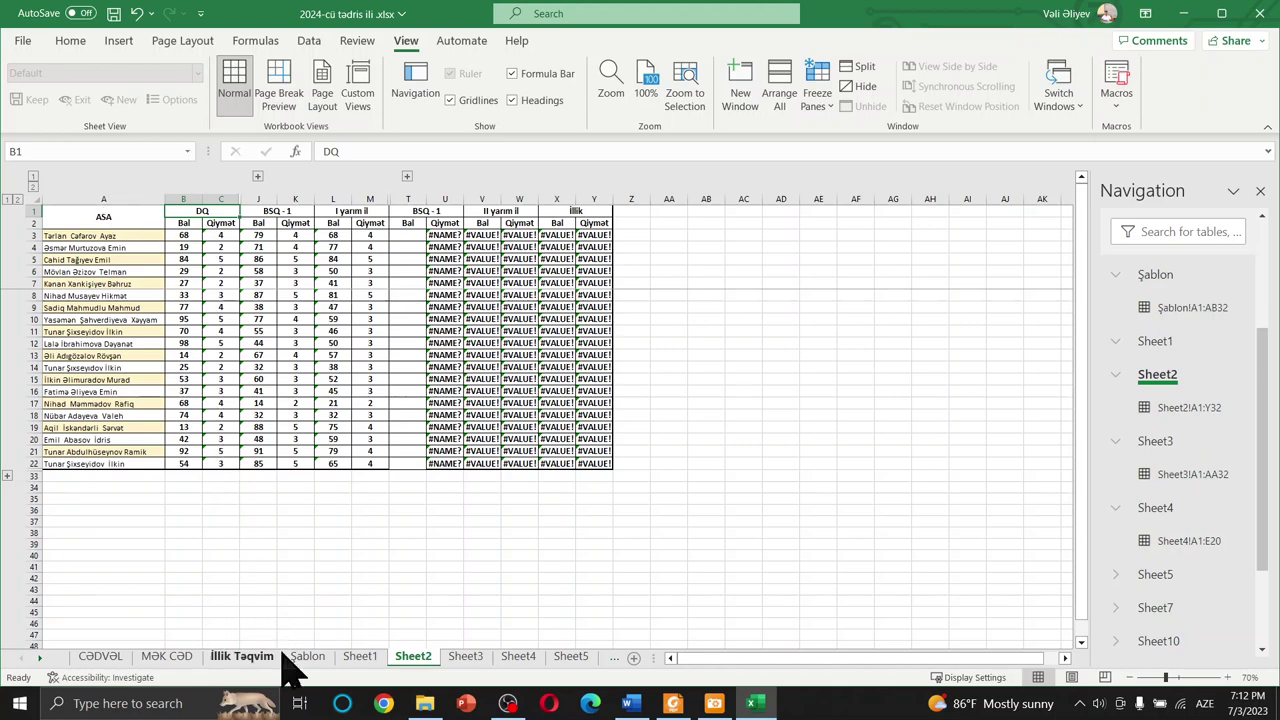
- Switch to the CƏDVƏL sheet and select the timetable range A1:H15
click(105, 658)
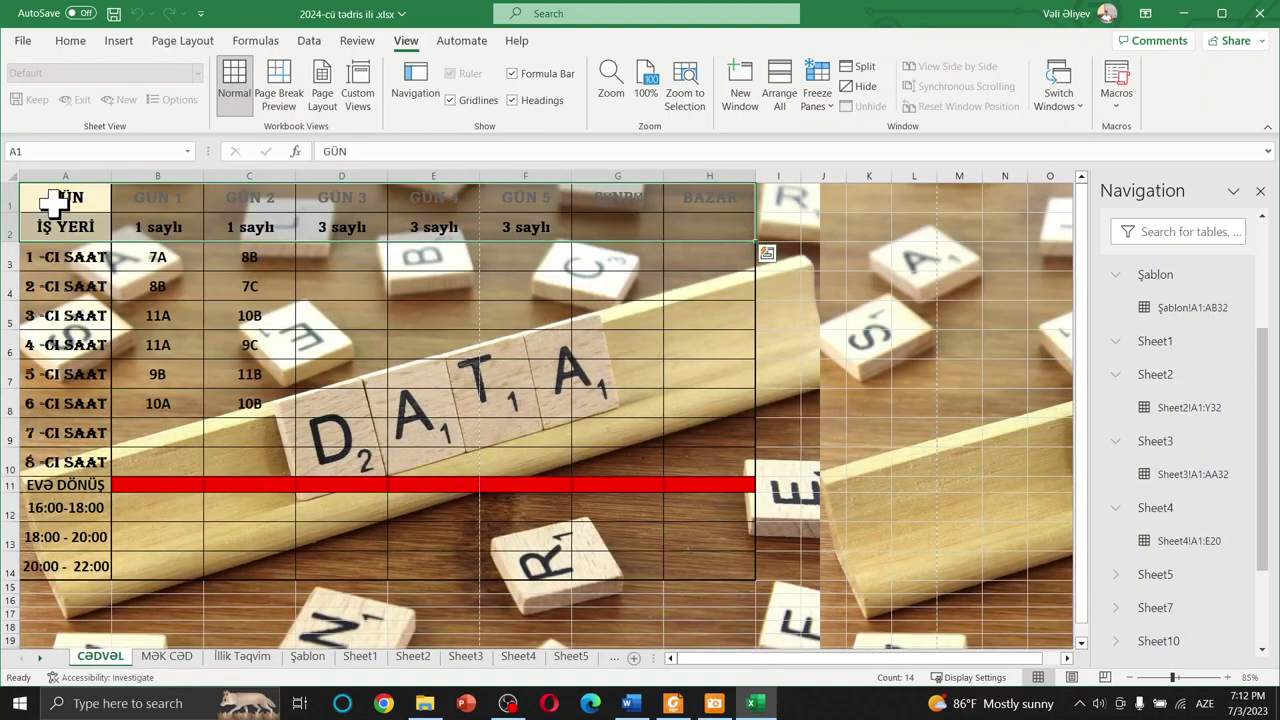
mouse_move(54, 203)
mouse_down()
mouse_move(741, 585)
mouse_move(740, 569)
mouse_up()
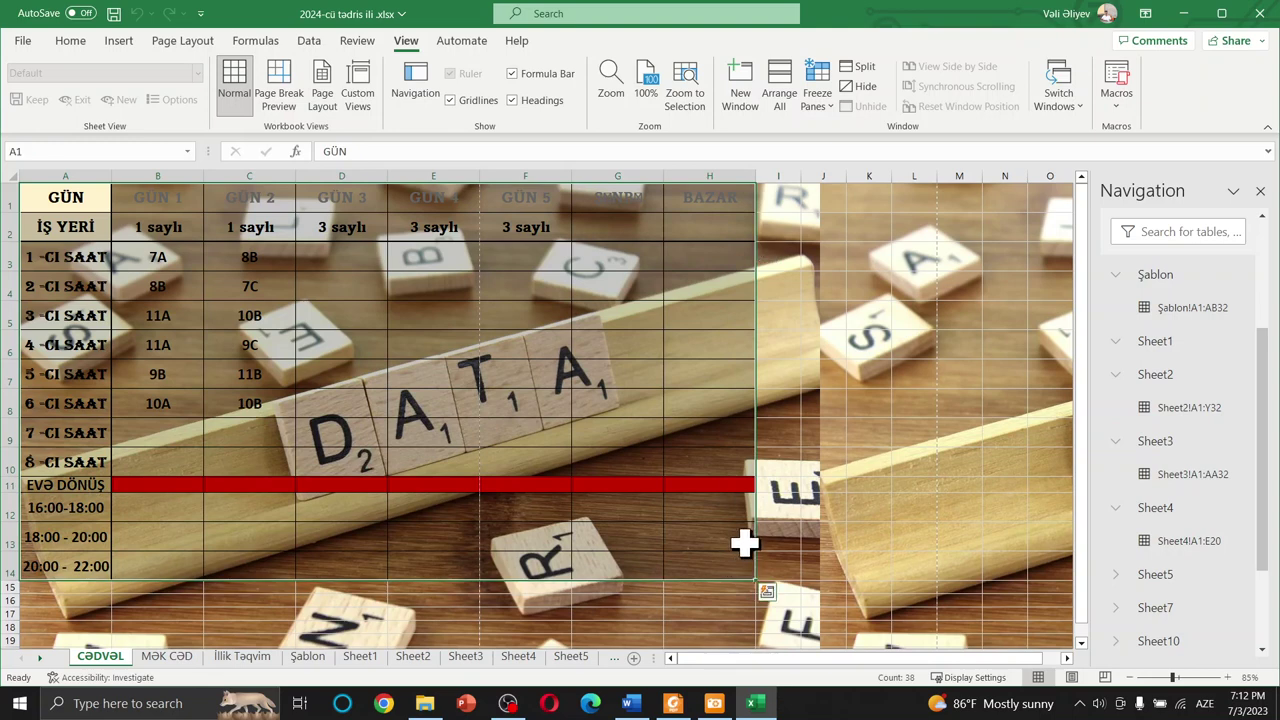
- In print settings, choose Print Selection with Landscape Orientation for the timetable
key(ctrl+p)
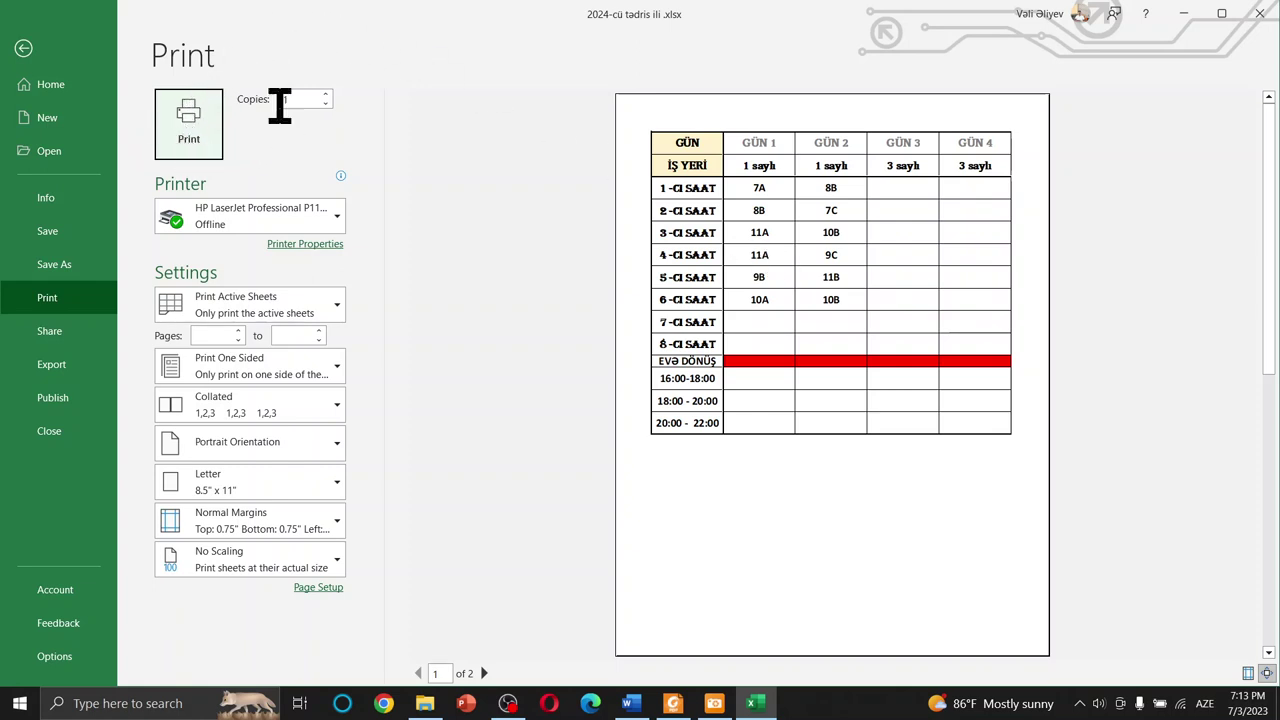
key(ctrl+p)
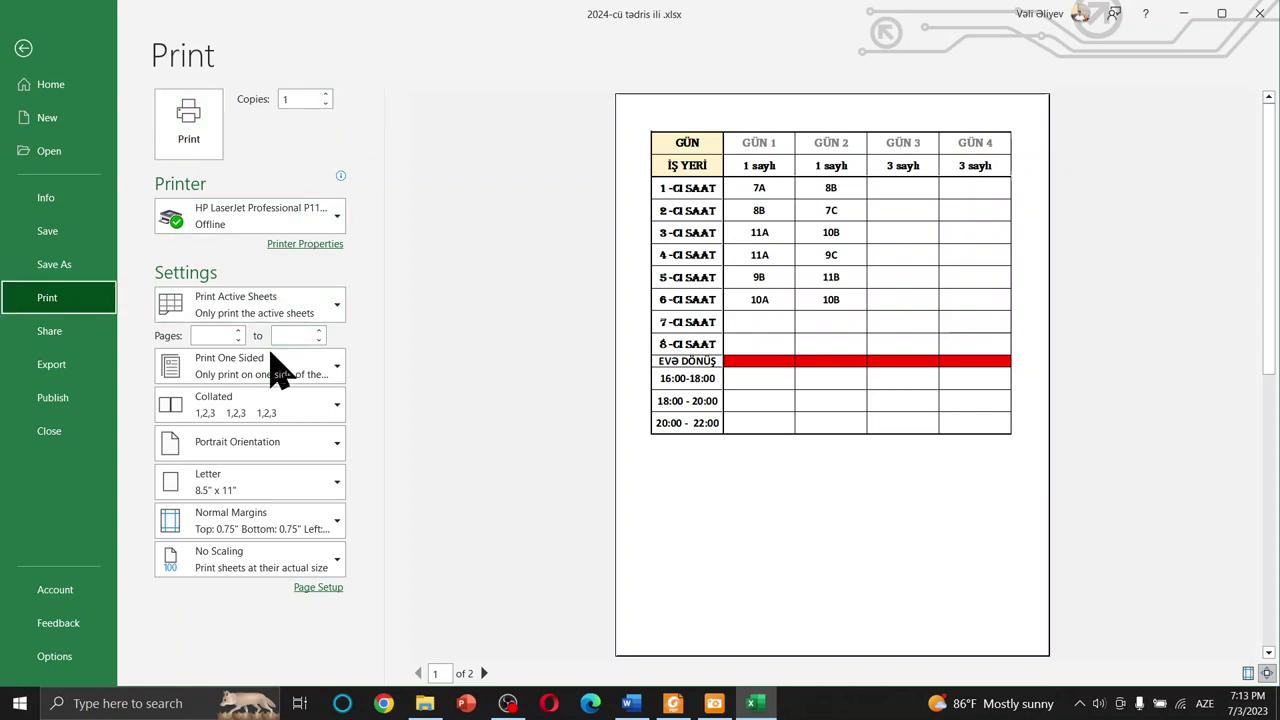
click(320, 302)
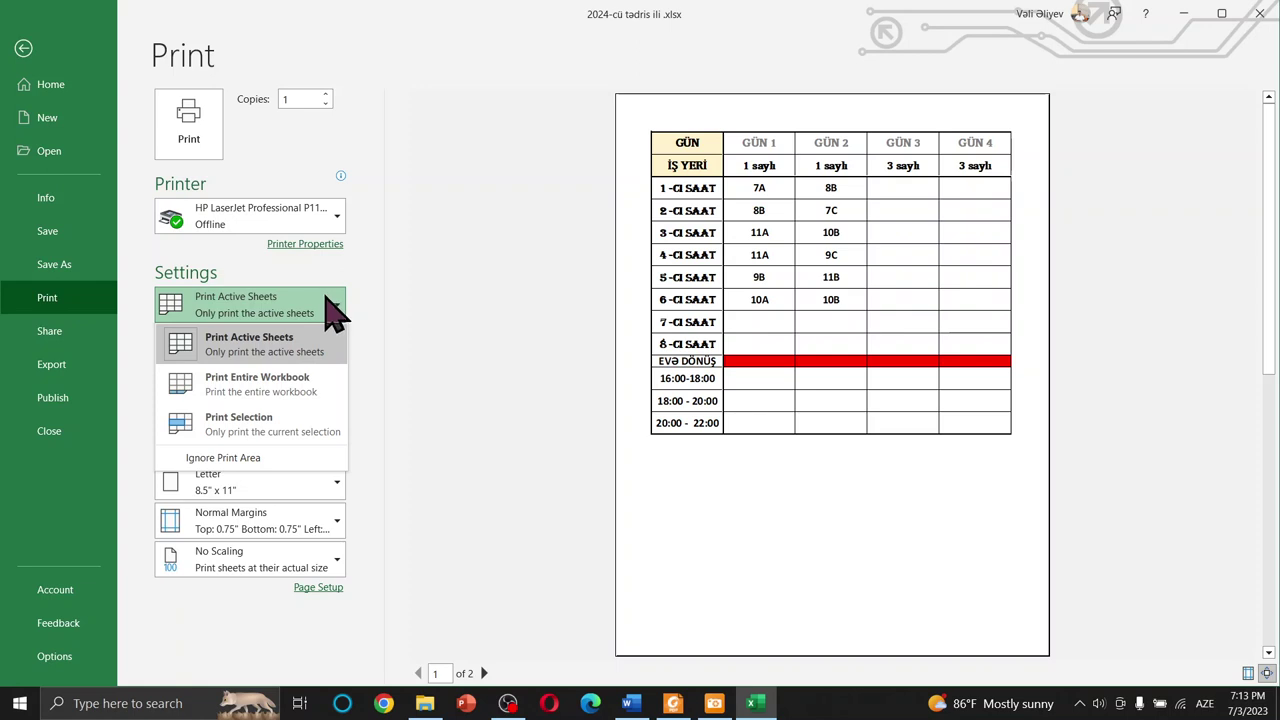
click(285, 427)
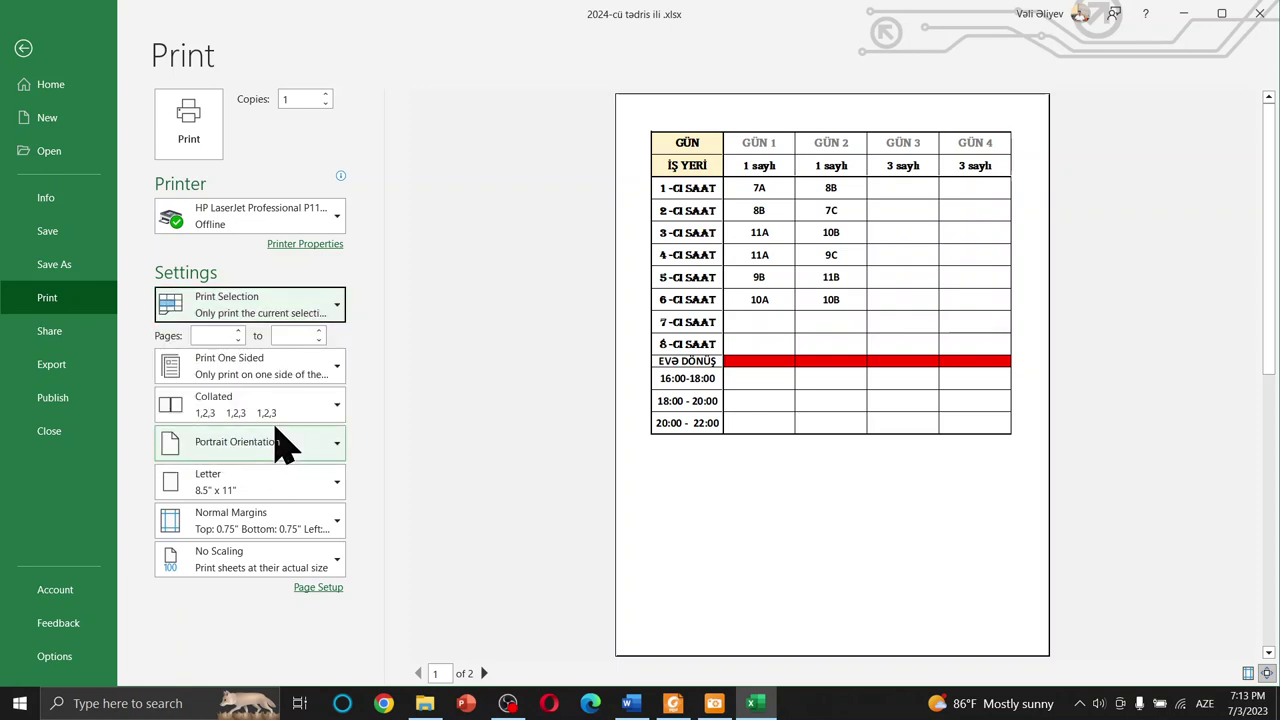
click(329, 459)
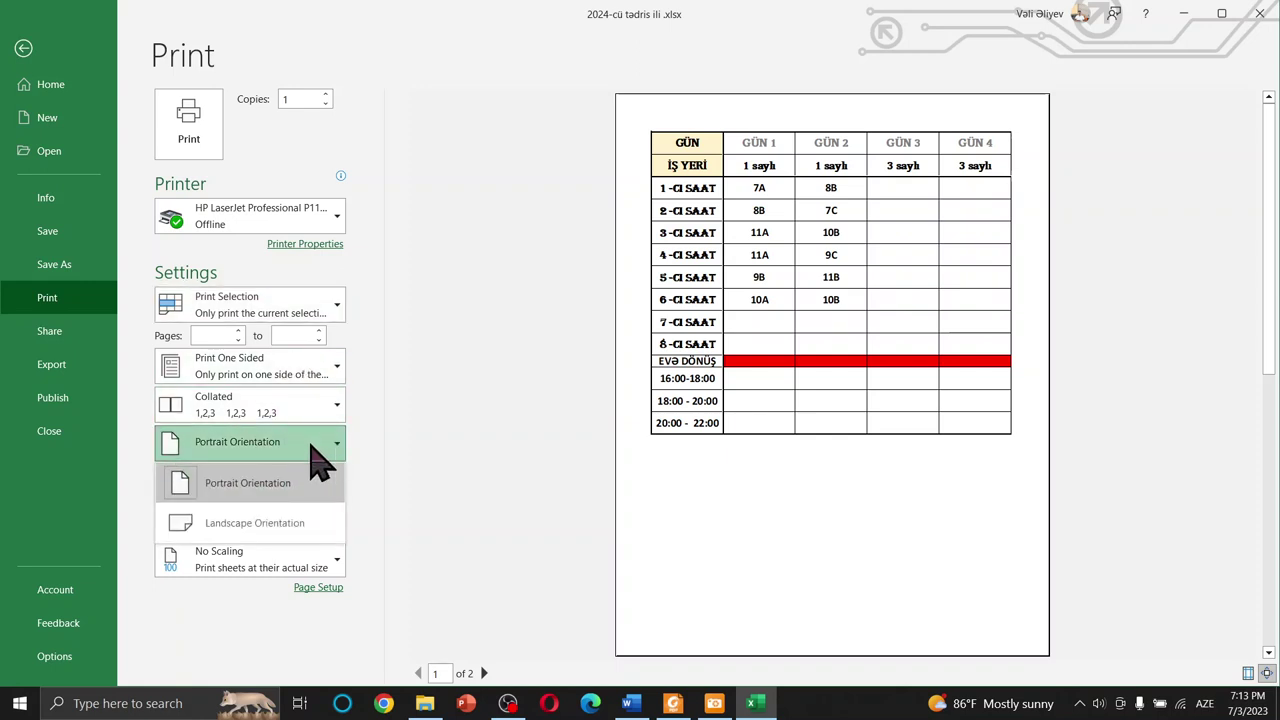
click(292, 525)
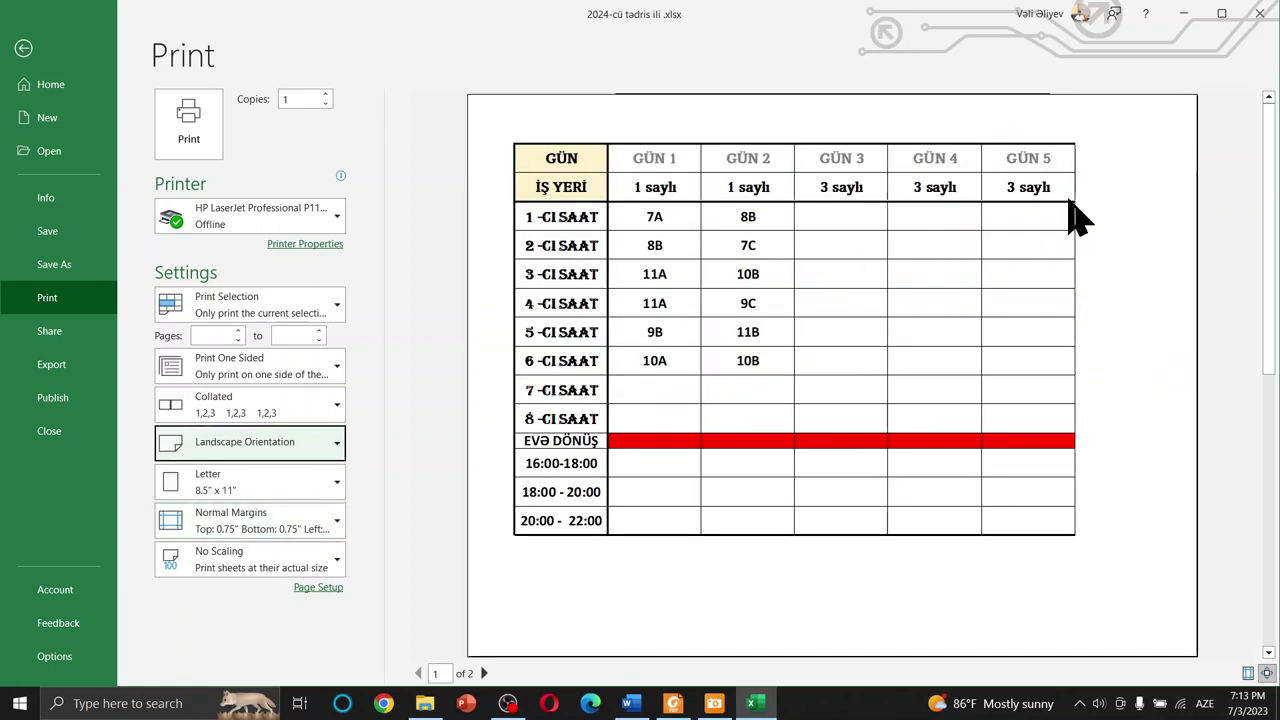
- Try Narrow margins, settle on Wide margins, and scale the timetable to Fit Sheet on One Page
click(281, 535)
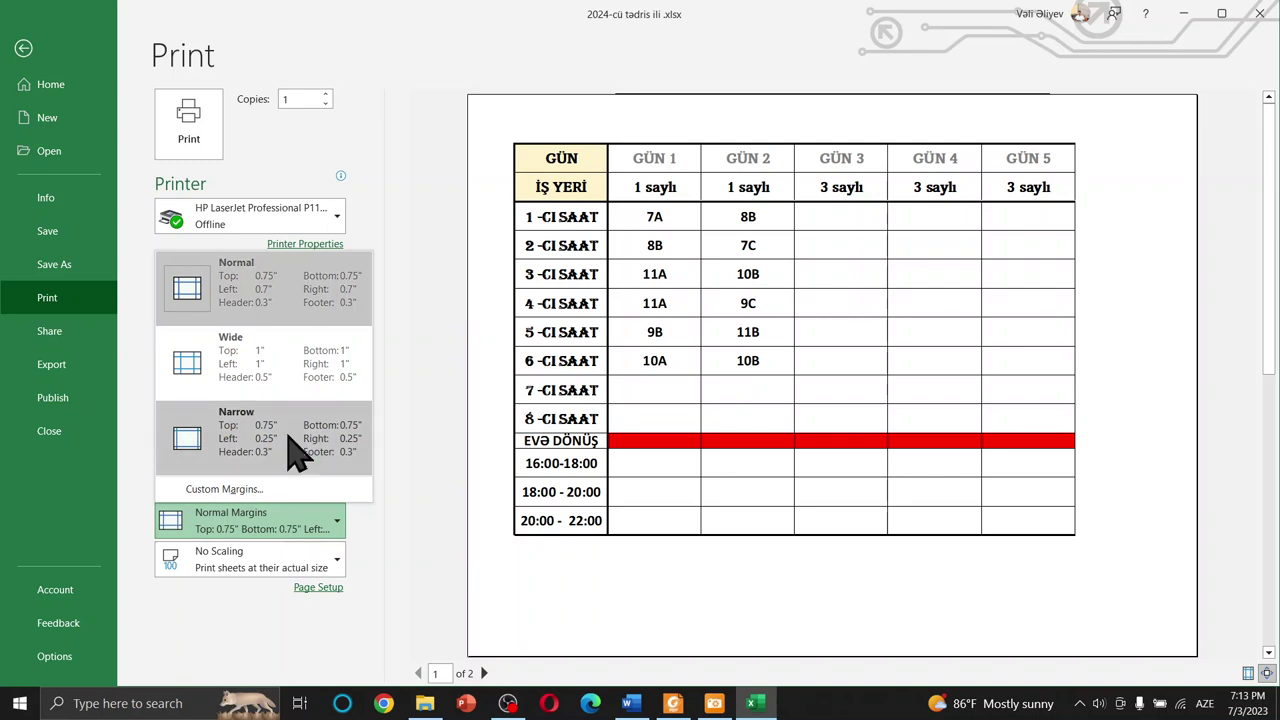
click(296, 455)
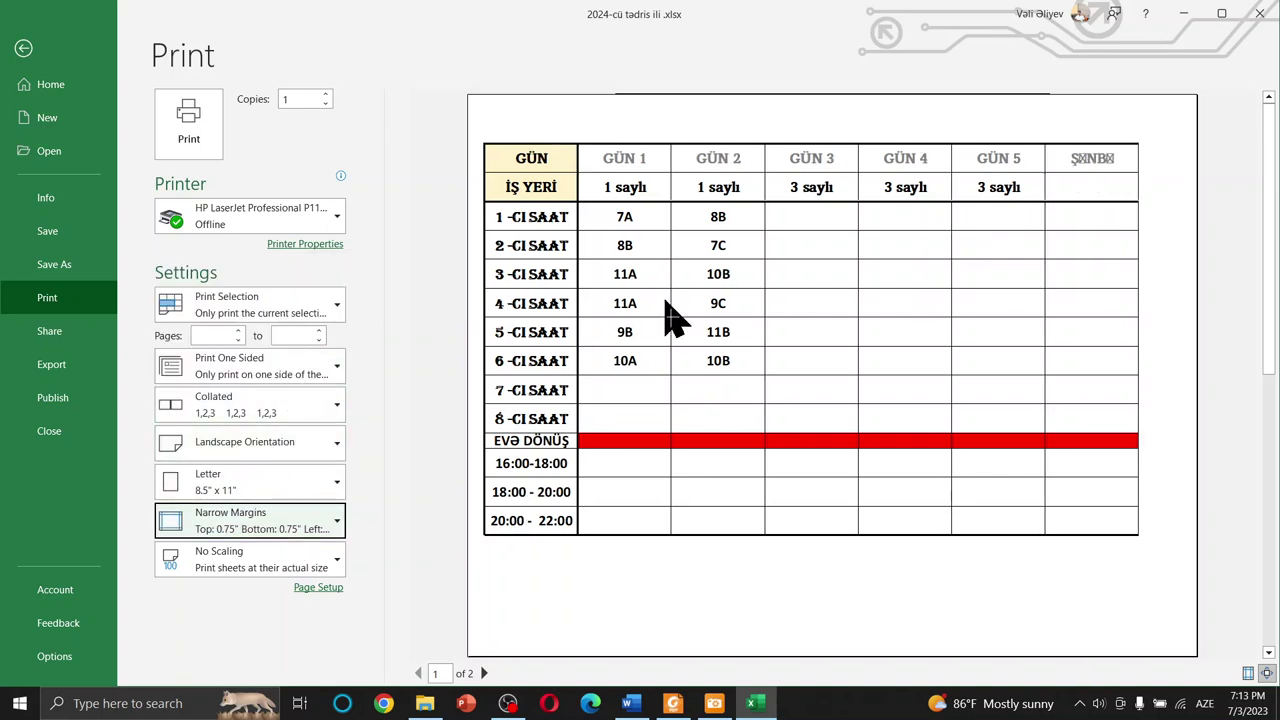
click(316, 528)
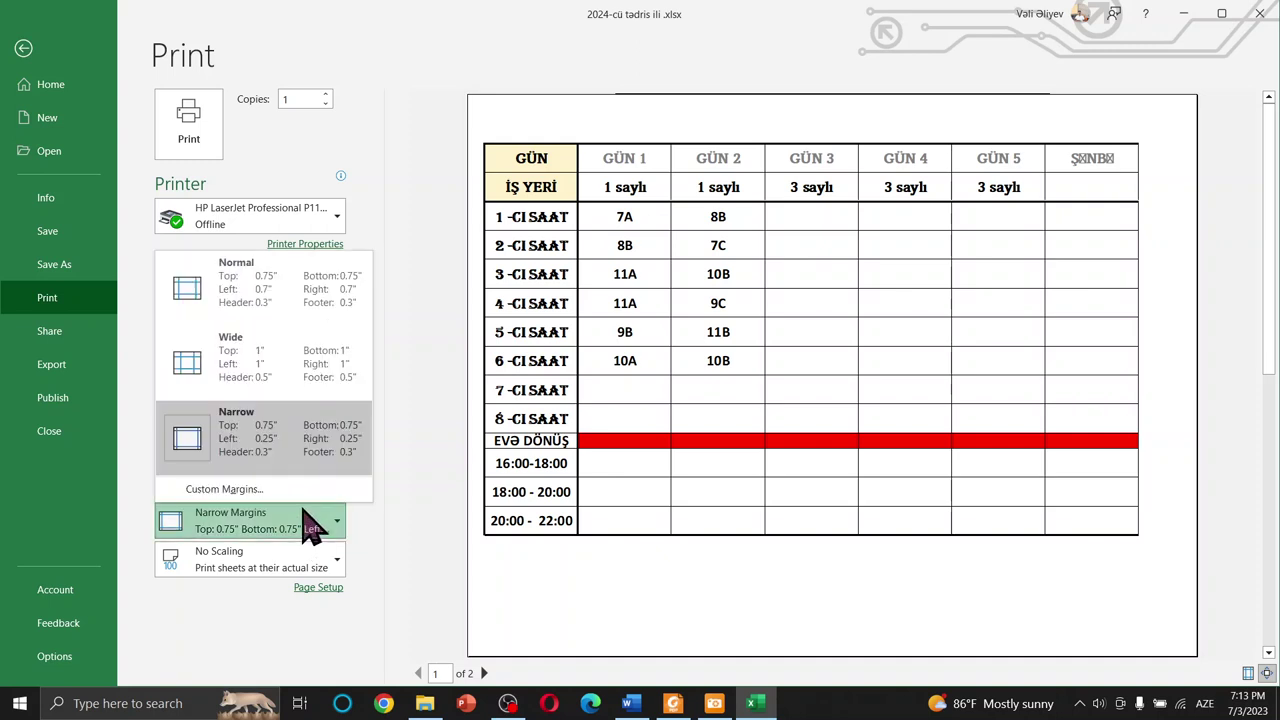
click(255, 360)
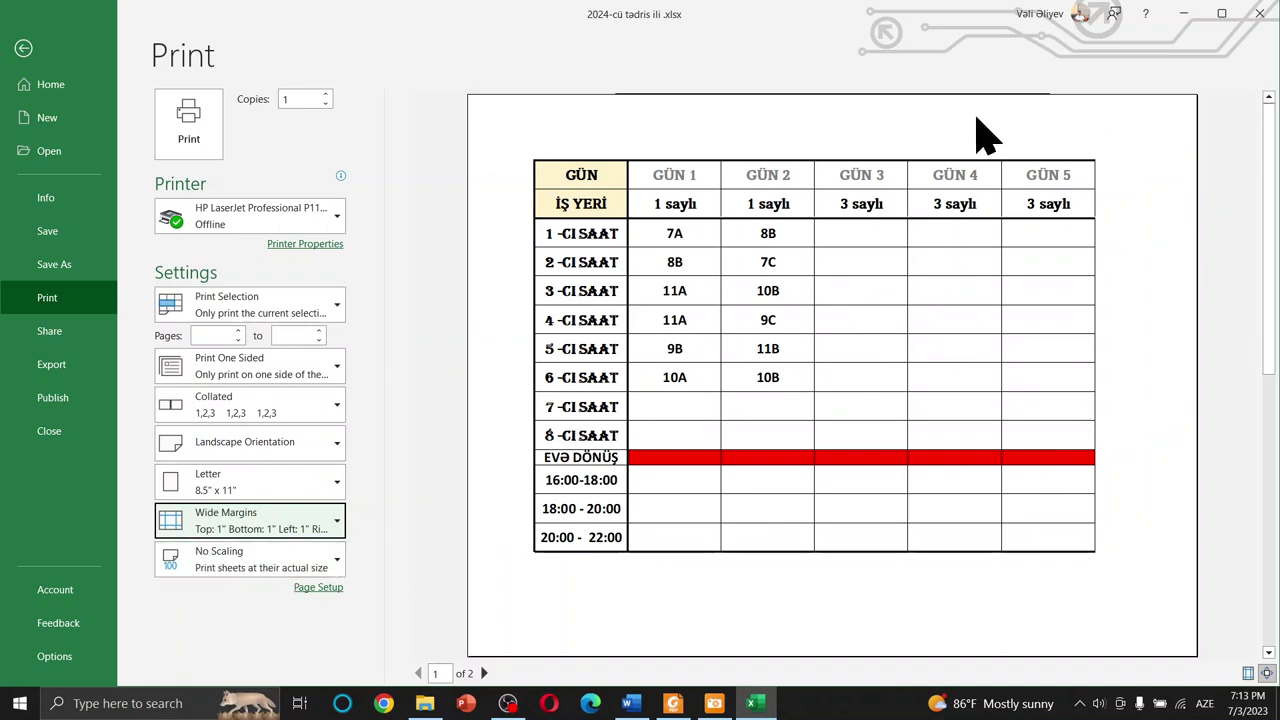
click(298, 570)
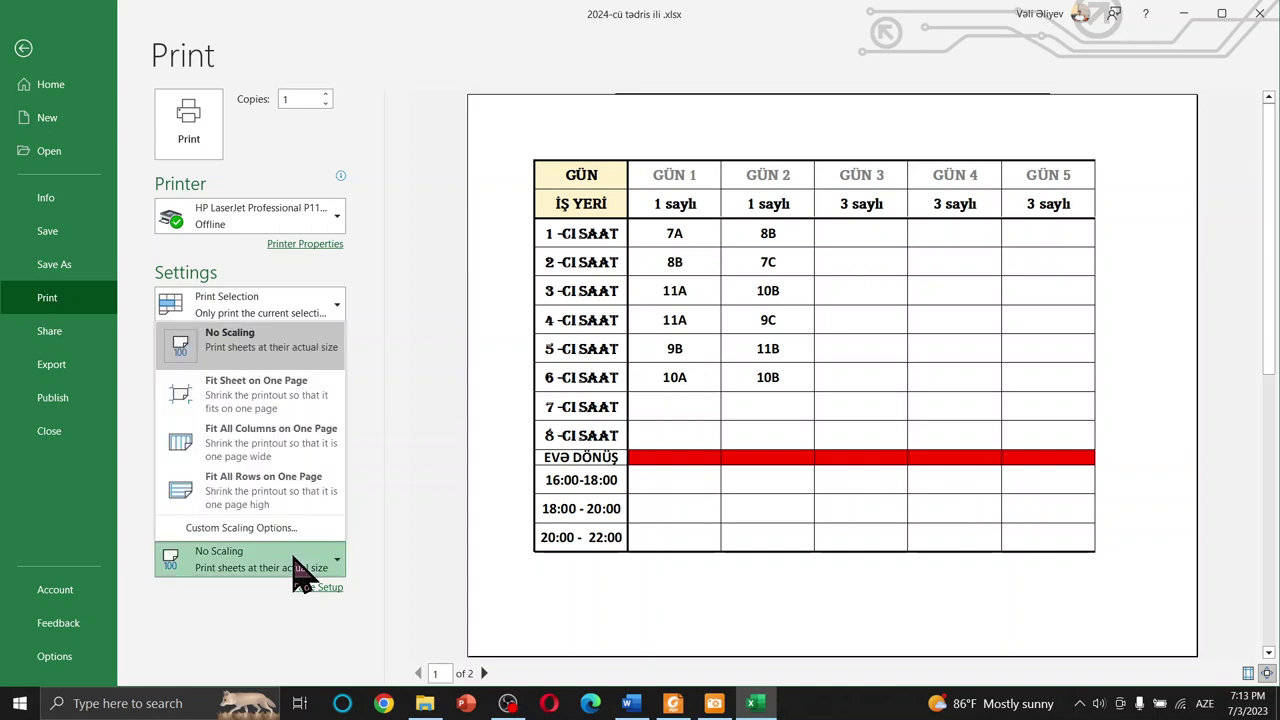
click(268, 400)
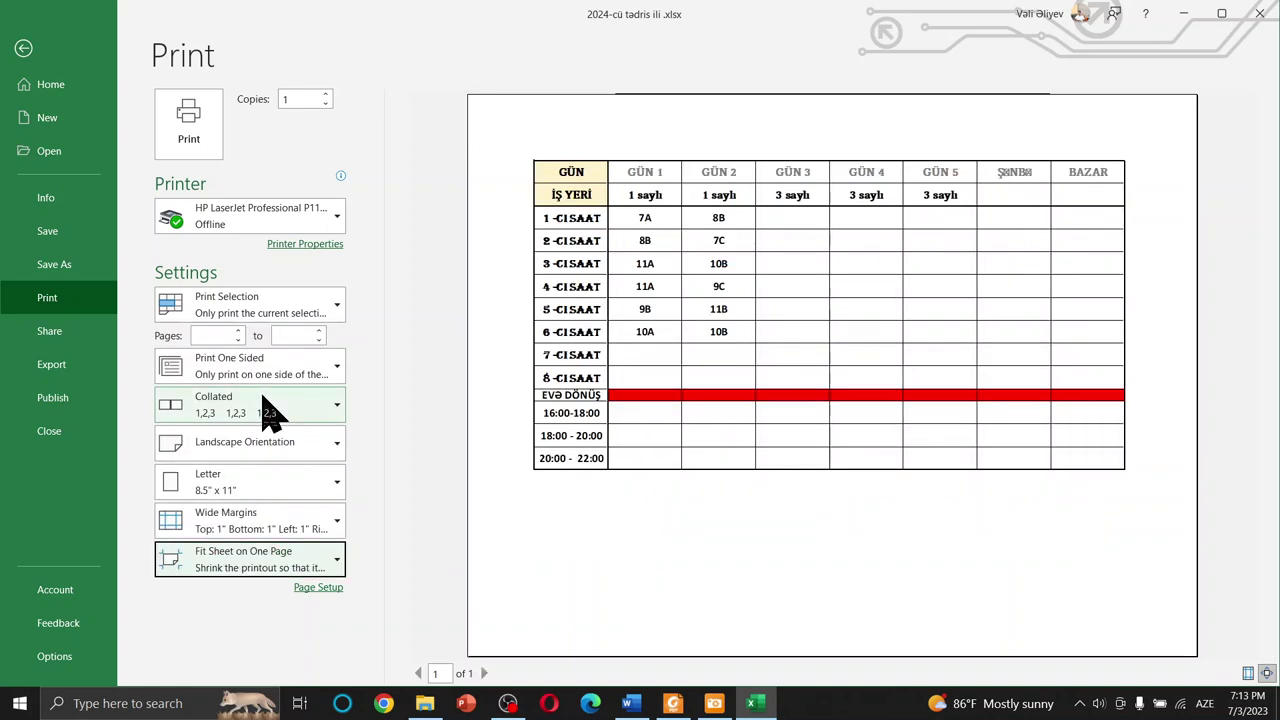